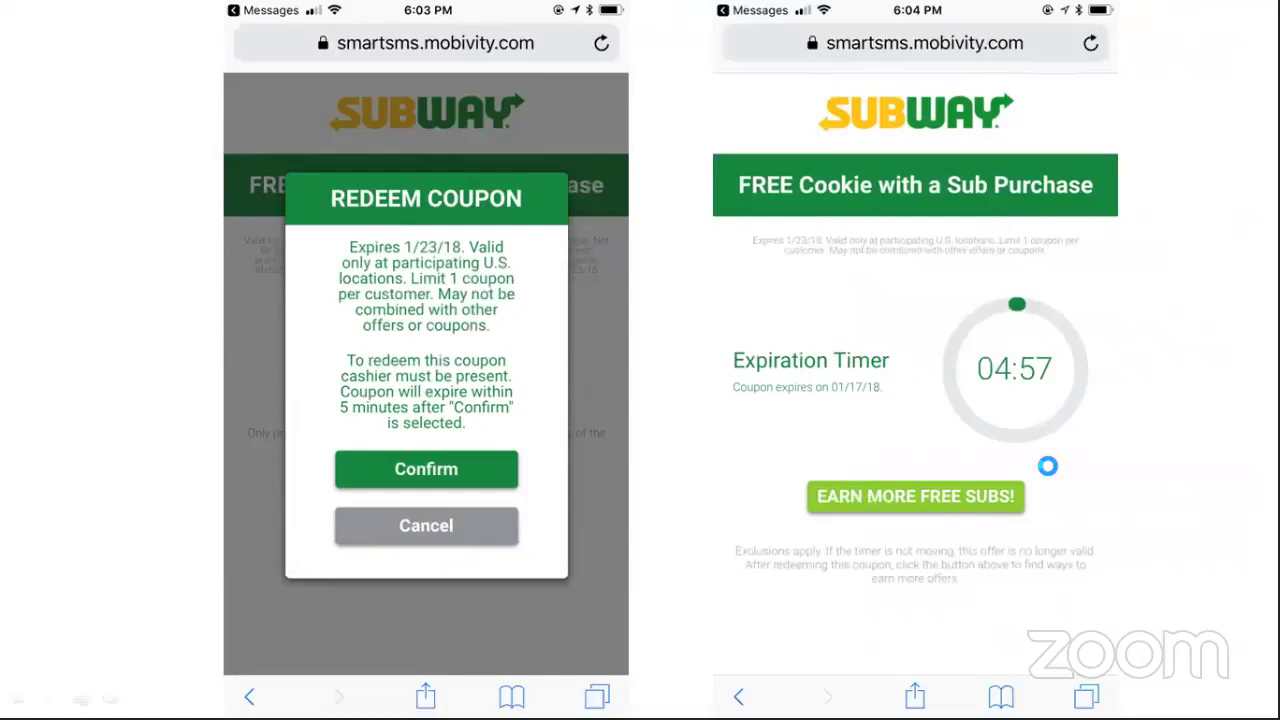
# Show the Tucumcari Digital Coupons Facebook page, then return to the App Wizard Studio control panel
pyautogui.click(714, 457)
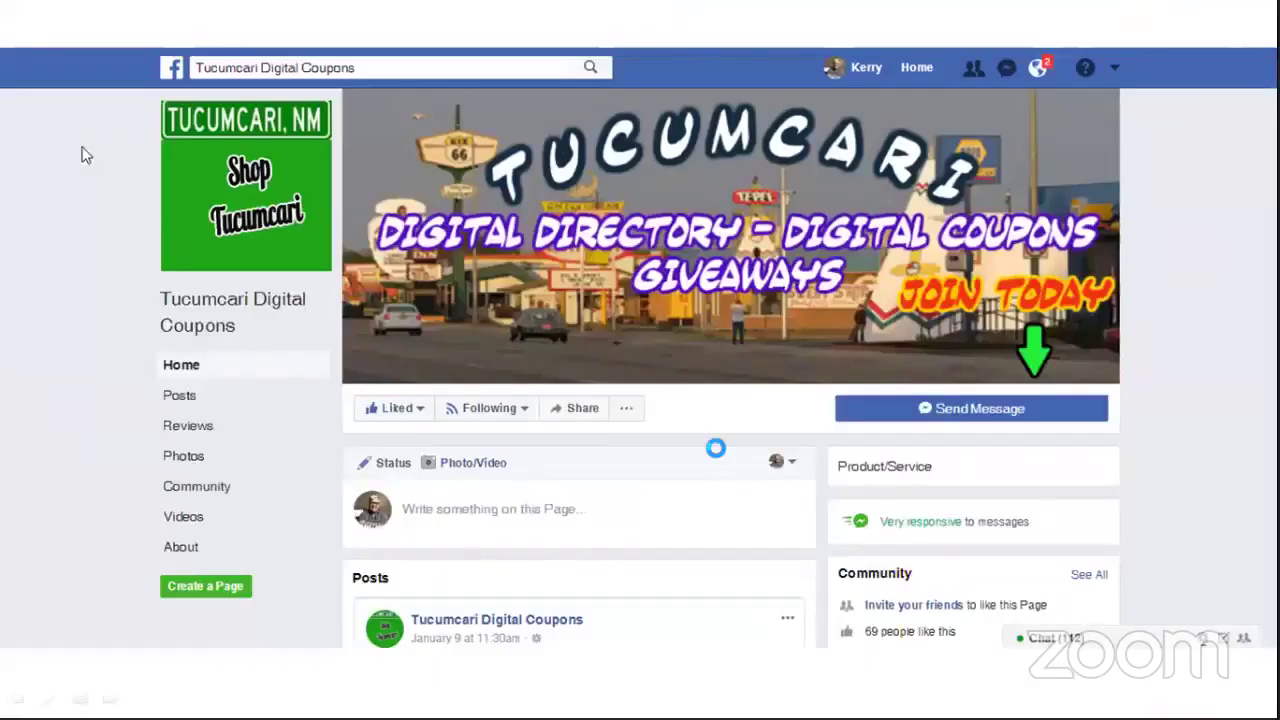
pyautogui.hotkey('alt', 'Tab')
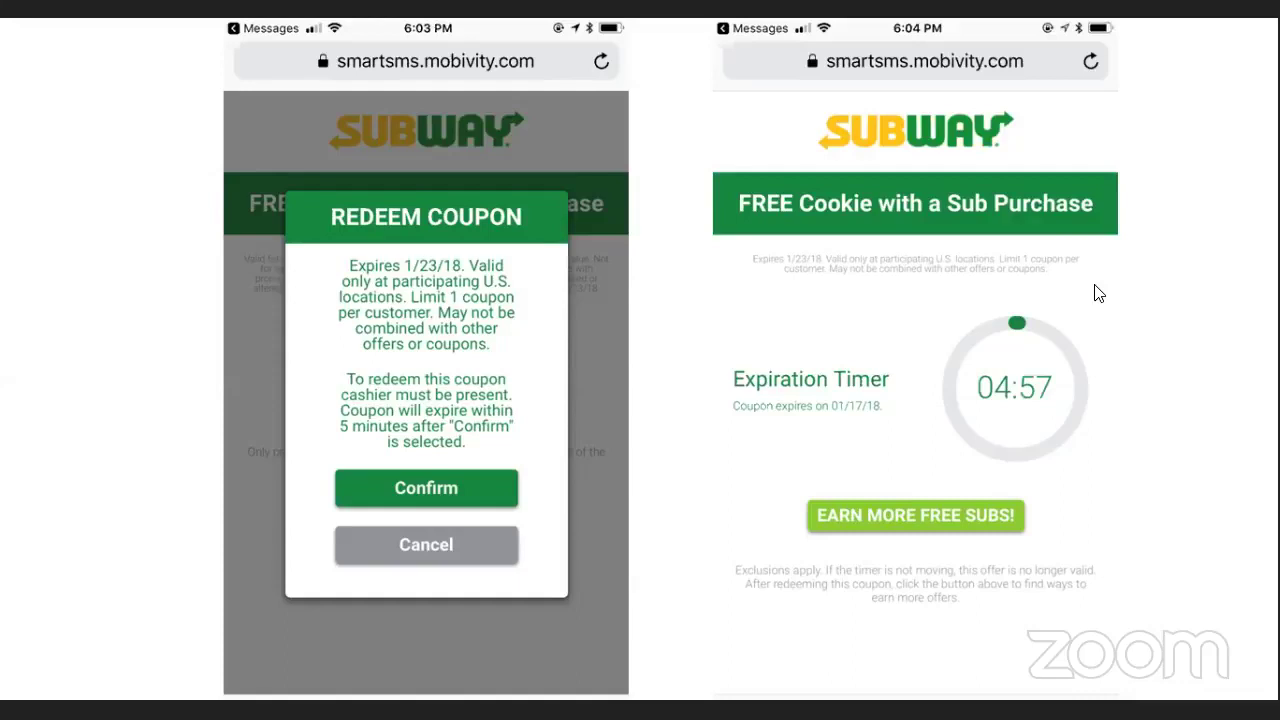
pyautogui.hotkey('alt', 'Tab')
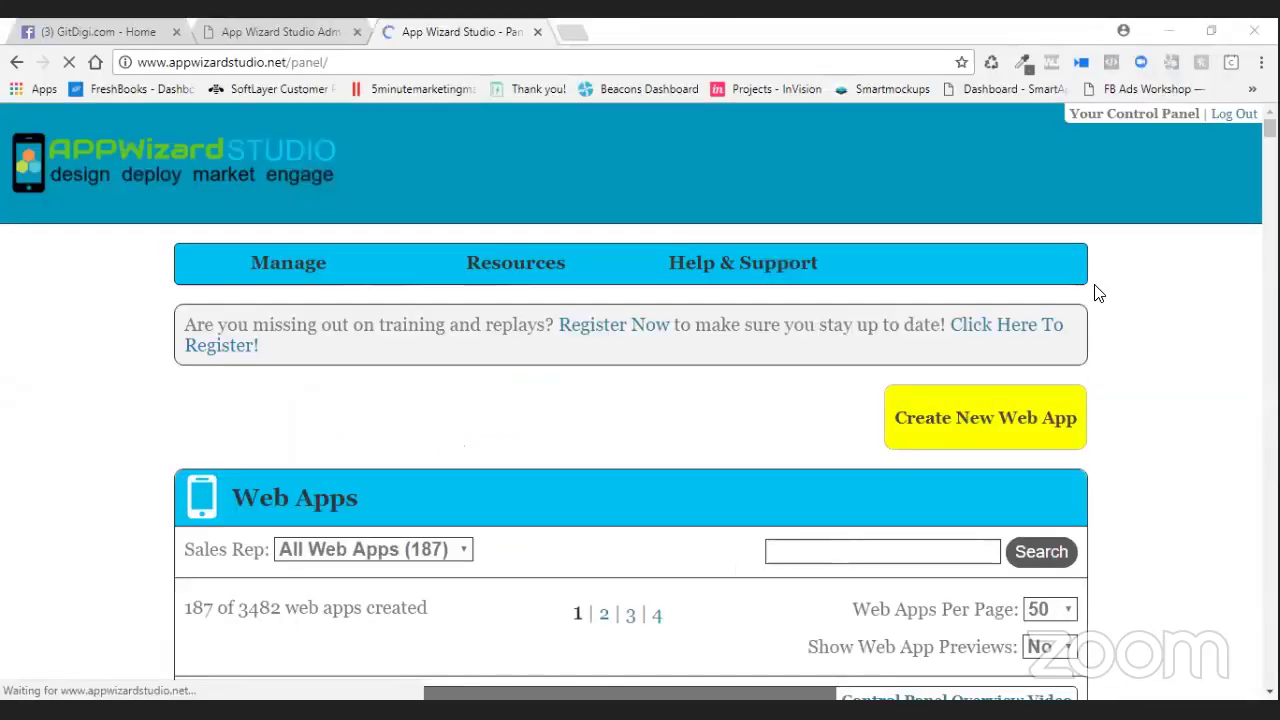
# Scroll to the Pizza Training card and start its Add Text Service setup
pyautogui.scroll(-4, 406, 332)
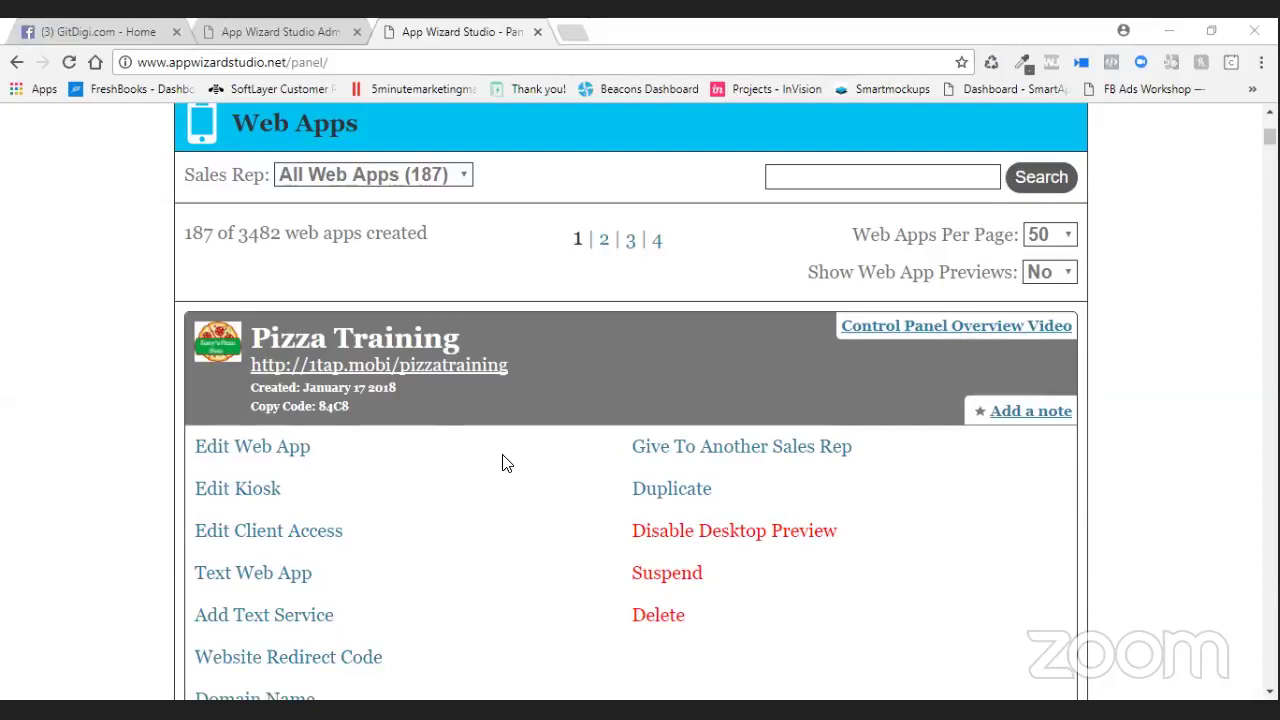
pyautogui.scroll(-1, 389, 531)
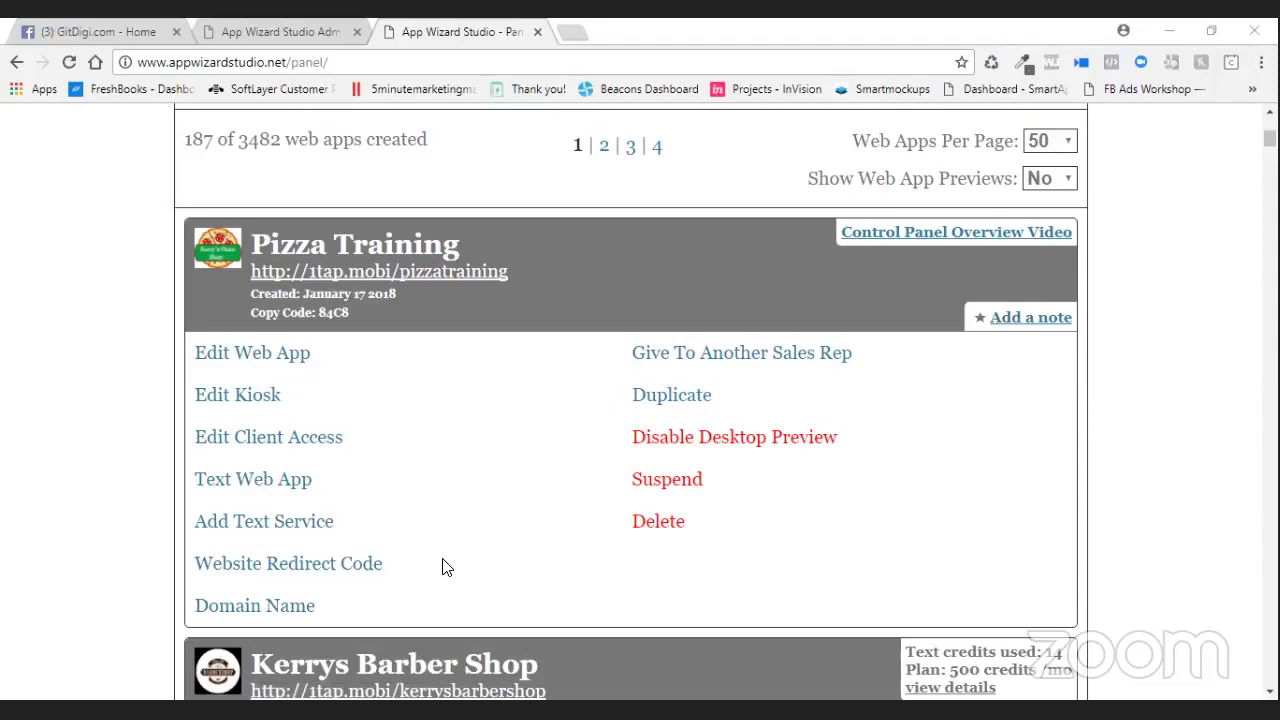
pyautogui.click(280, 530)
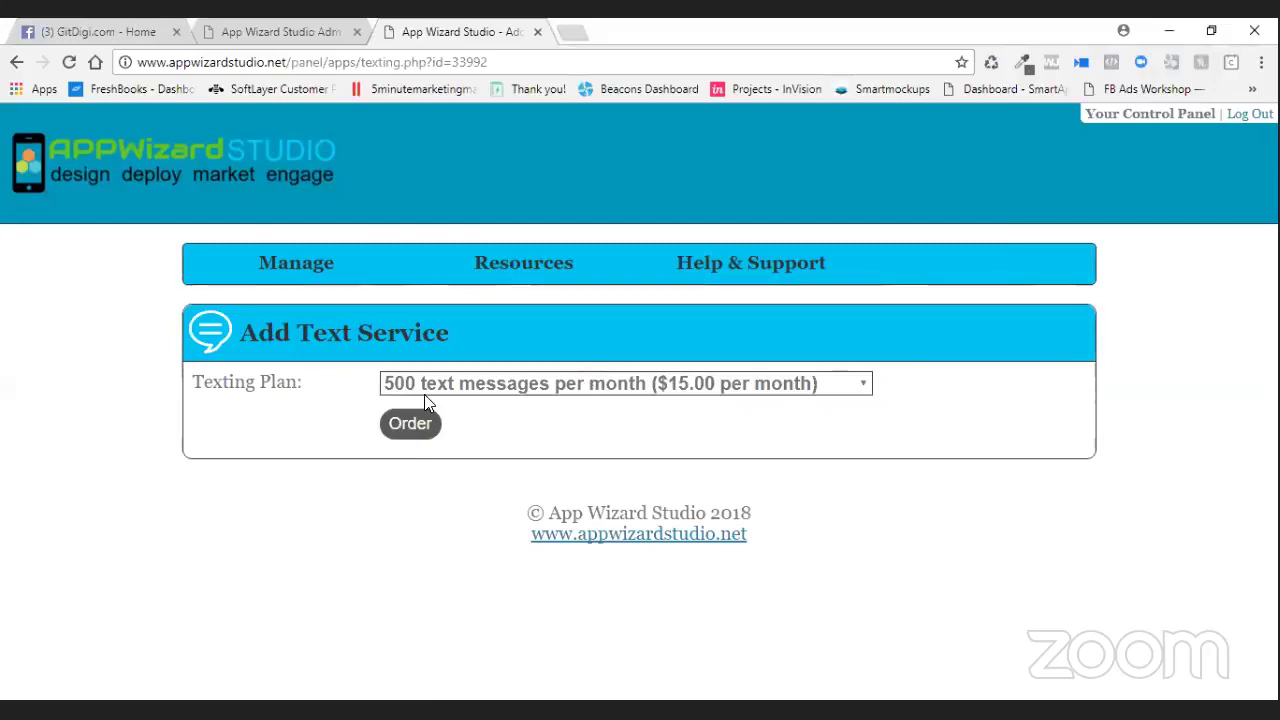
# Order the 500 text messages per month ($15.00) texting plan
pyautogui.click(862, 382)
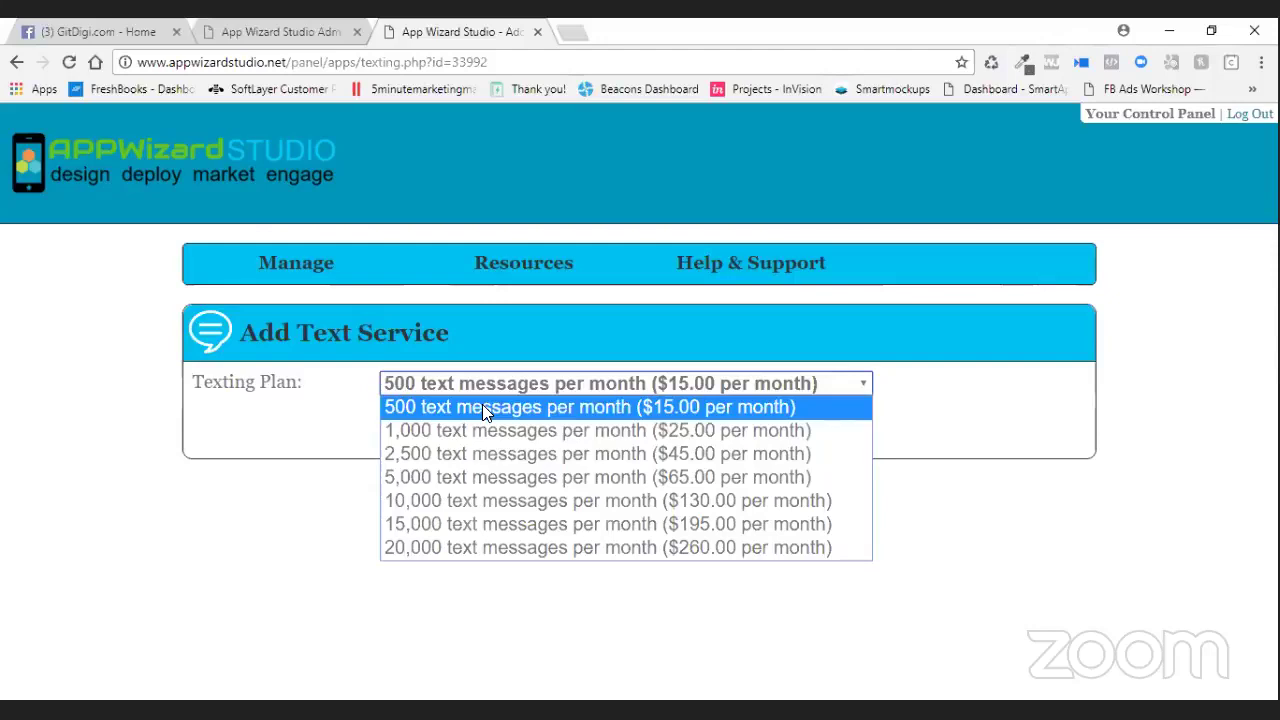
pyautogui.click(483, 407)
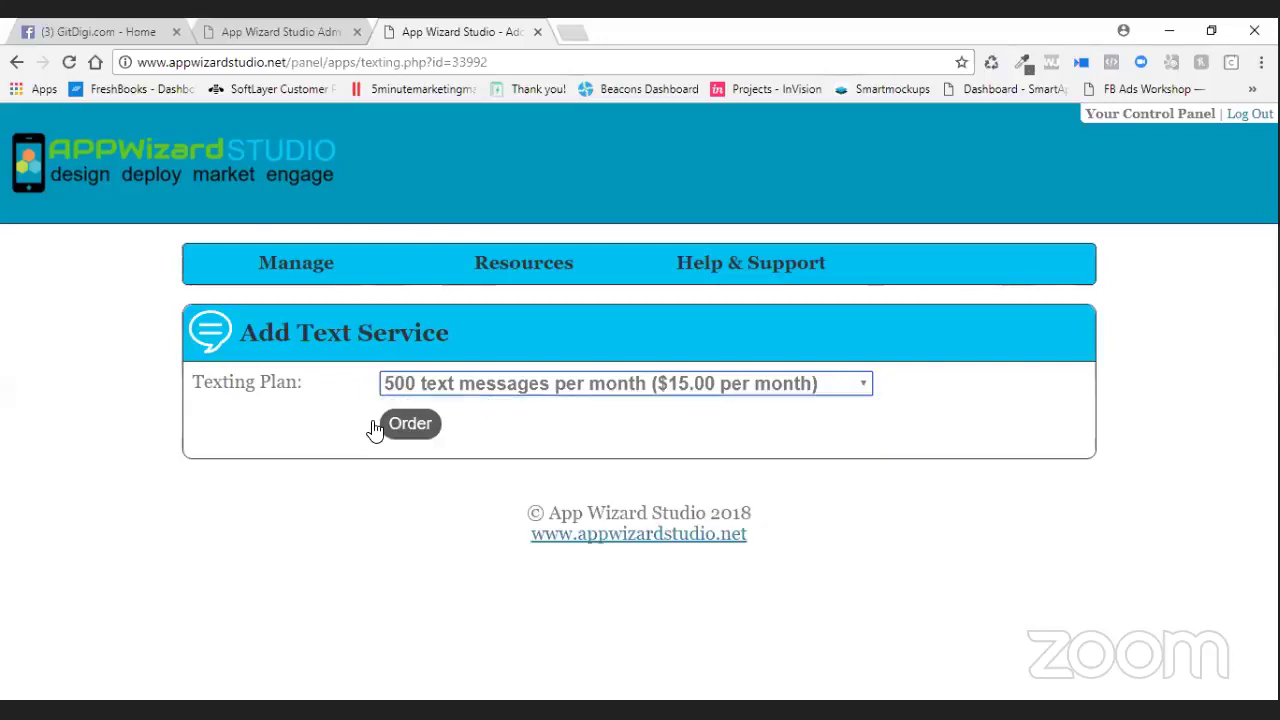
pyautogui.click(440, 423)
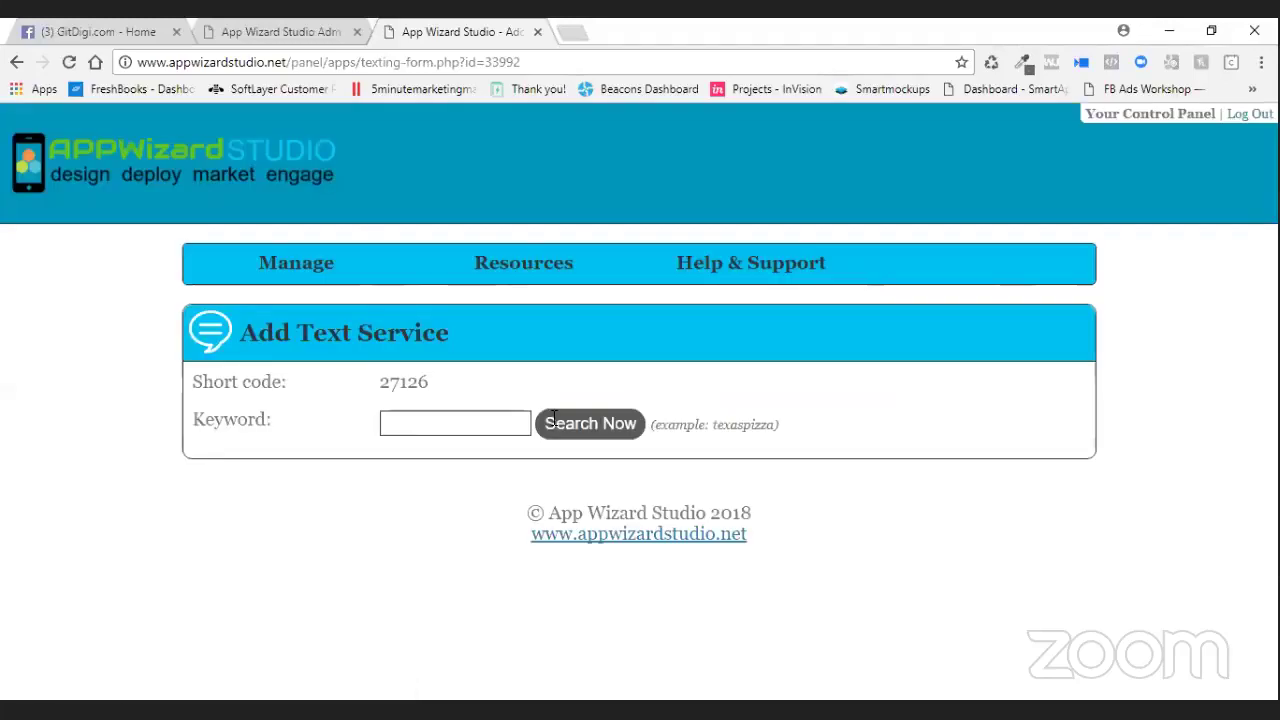
# Enter keyword 1172018 and check whether it is available
pyautogui.click(470, 420)
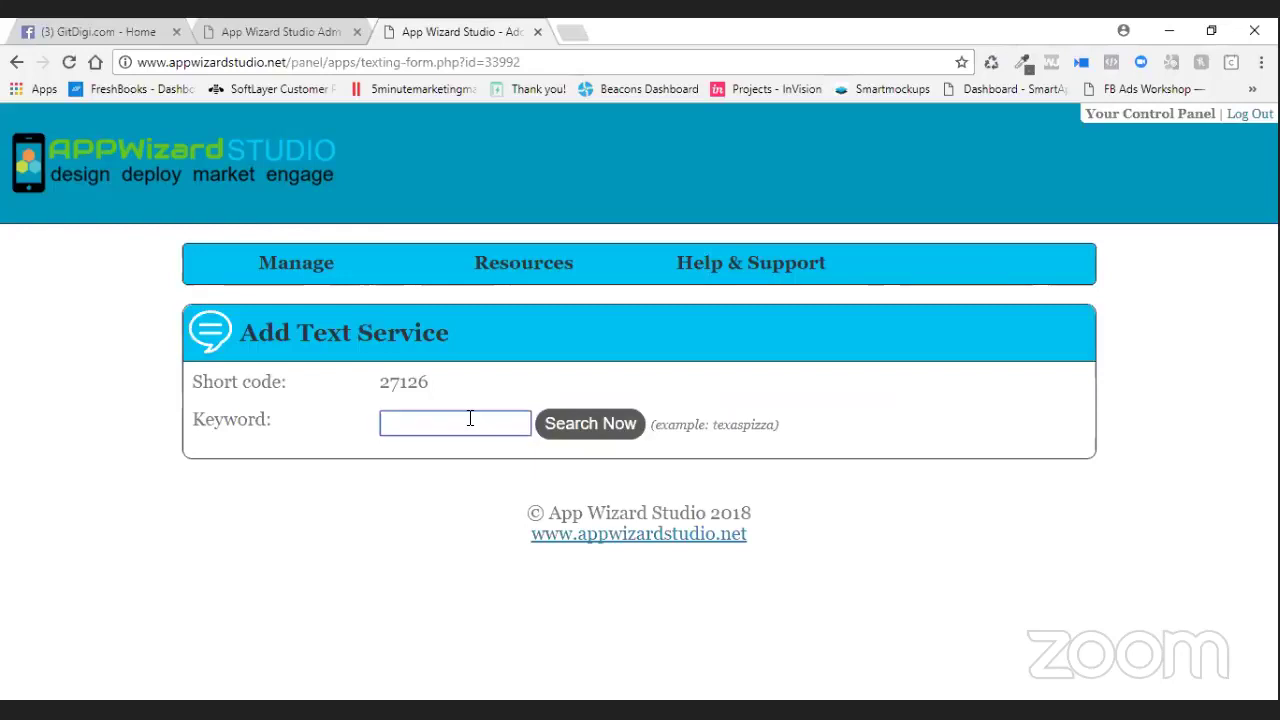
pyautogui.write('117')
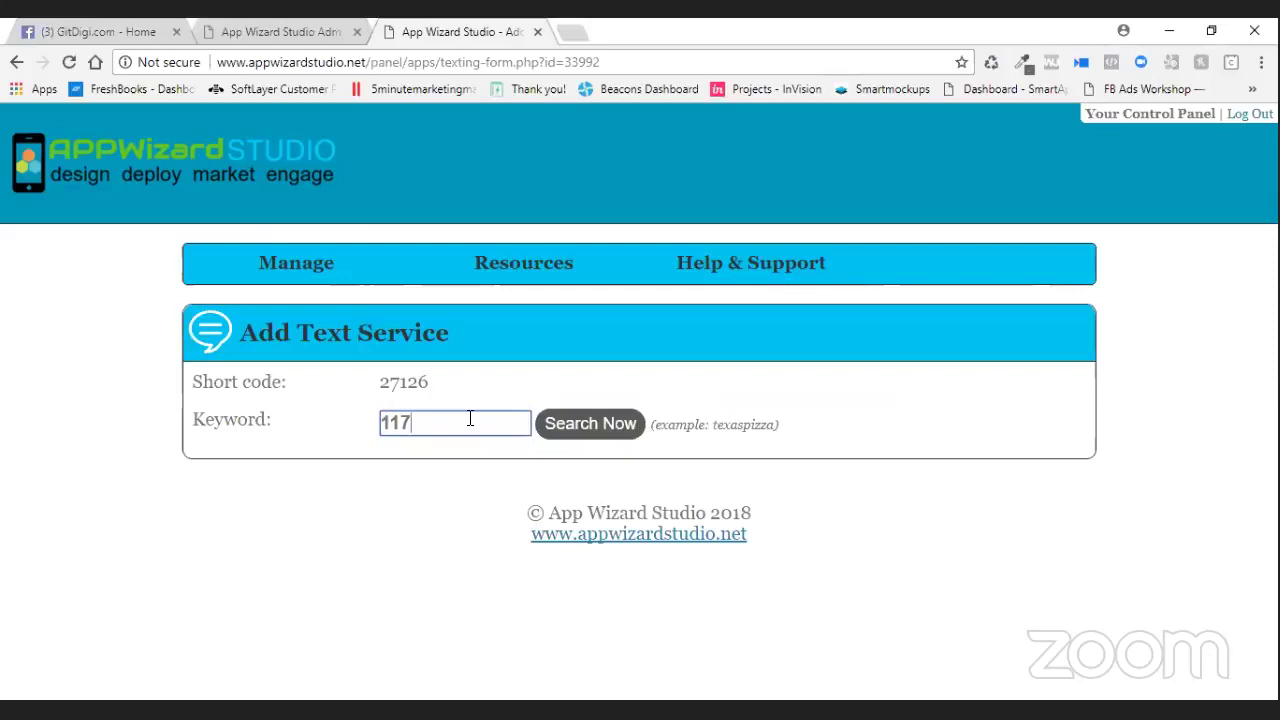
pyautogui.write('2018')
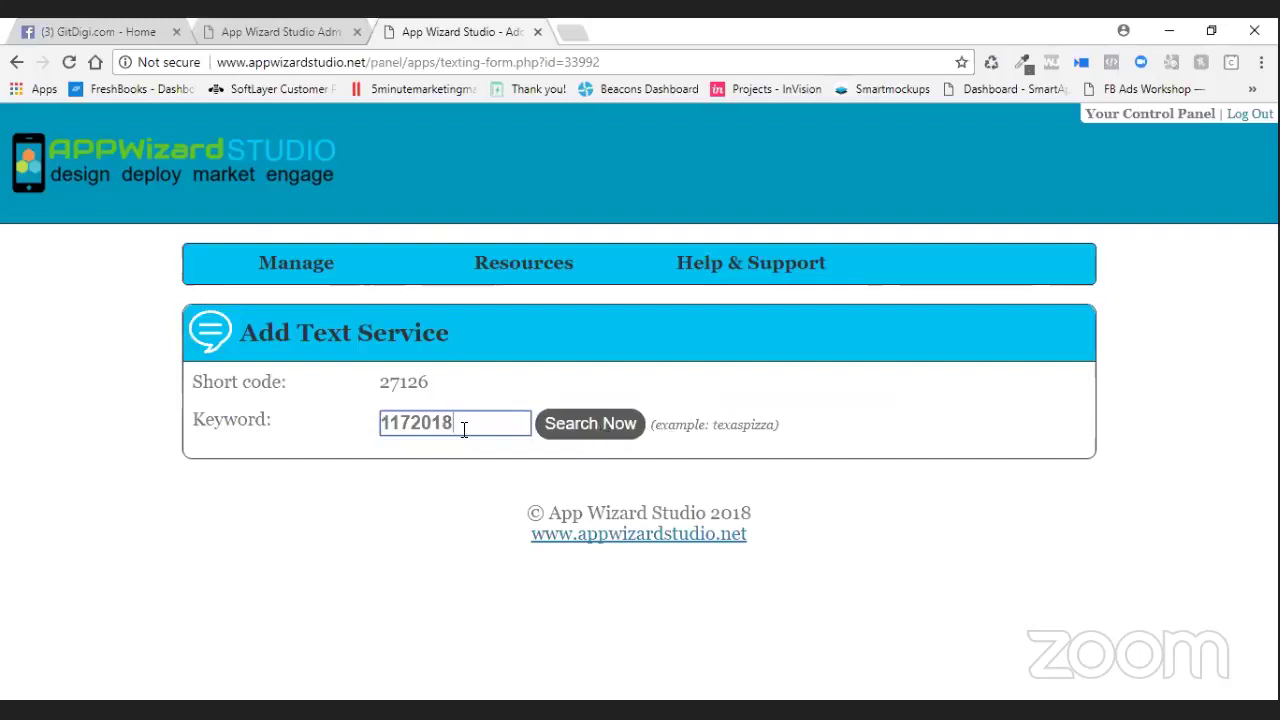
pyautogui.moveTo(463, 428); pyautogui.dragTo(381, 426)
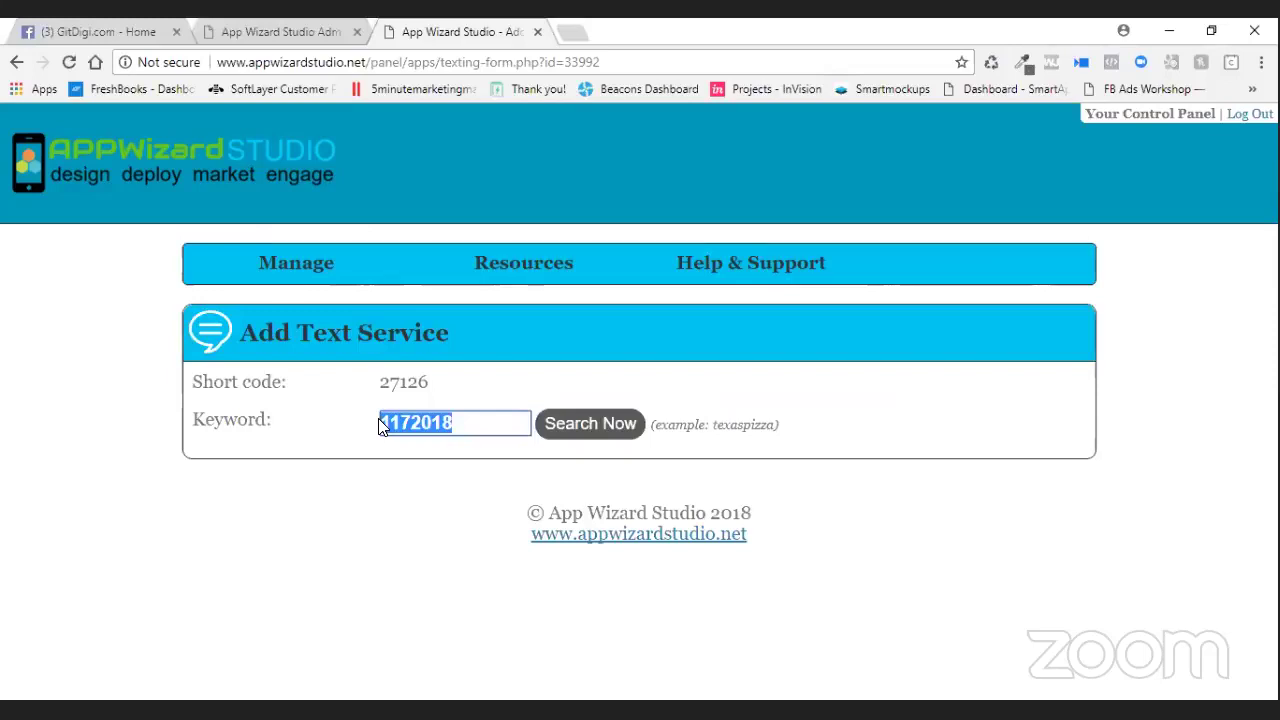
pyautogui.click(596, 424)
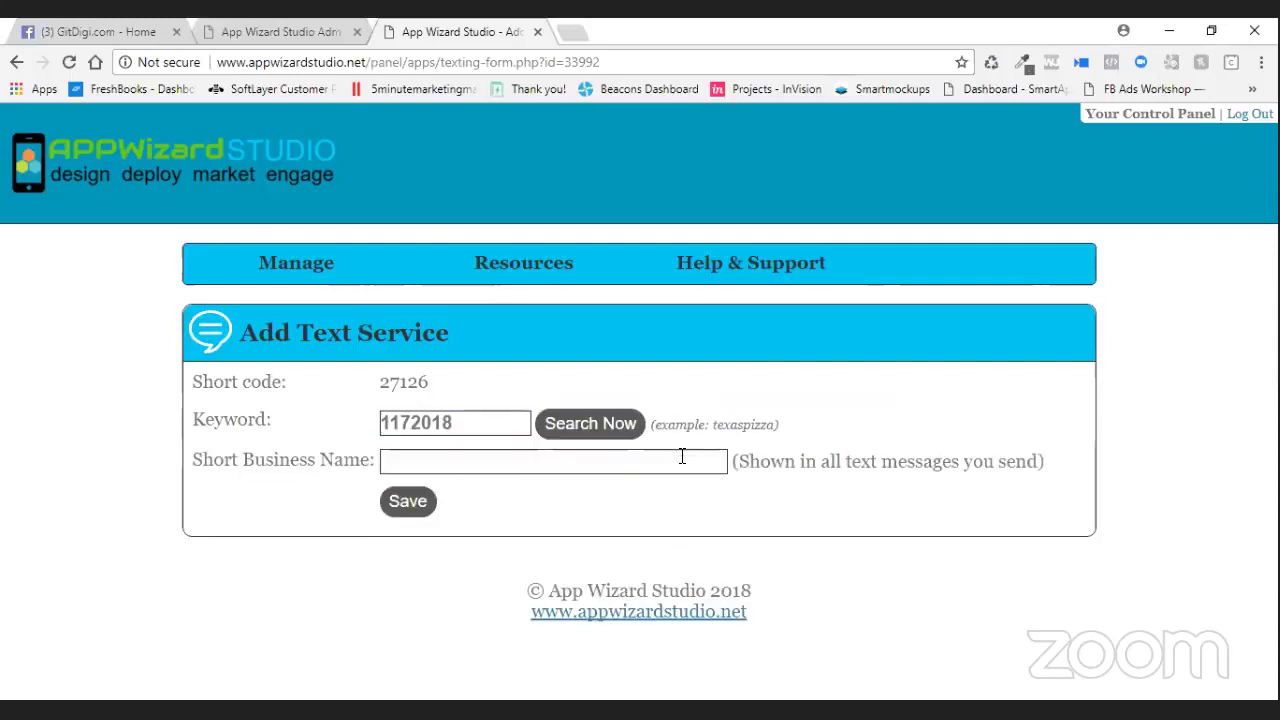
# Set the short business name to KerrysPizza and save the text service
pyautogui.click(451, 471)
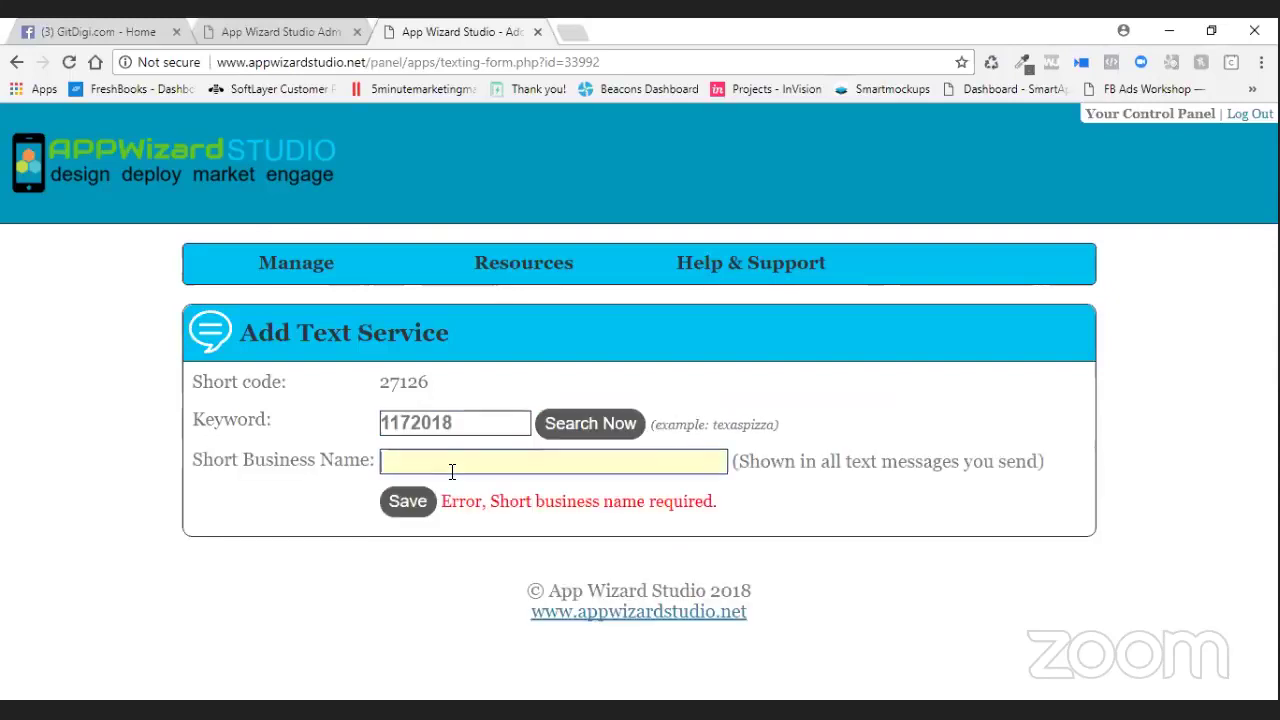
pyautogui.write('KerrysPizza')
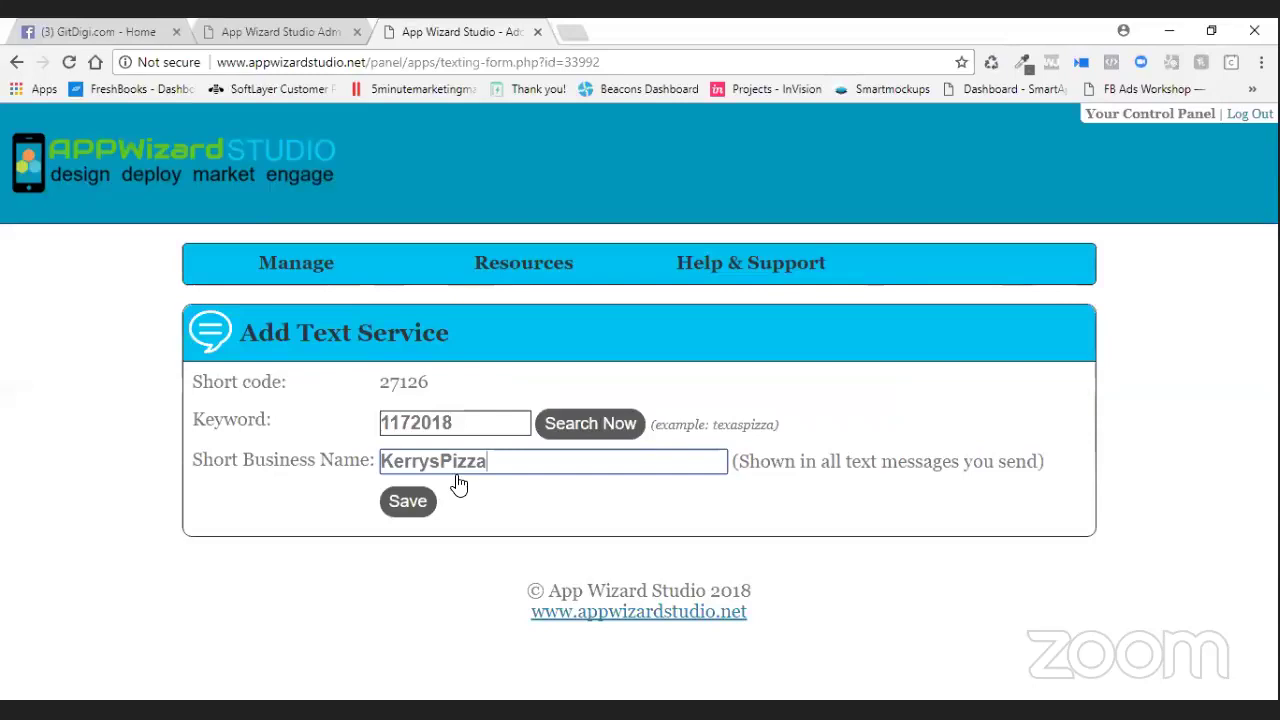
pyautogui.click(427, 503)
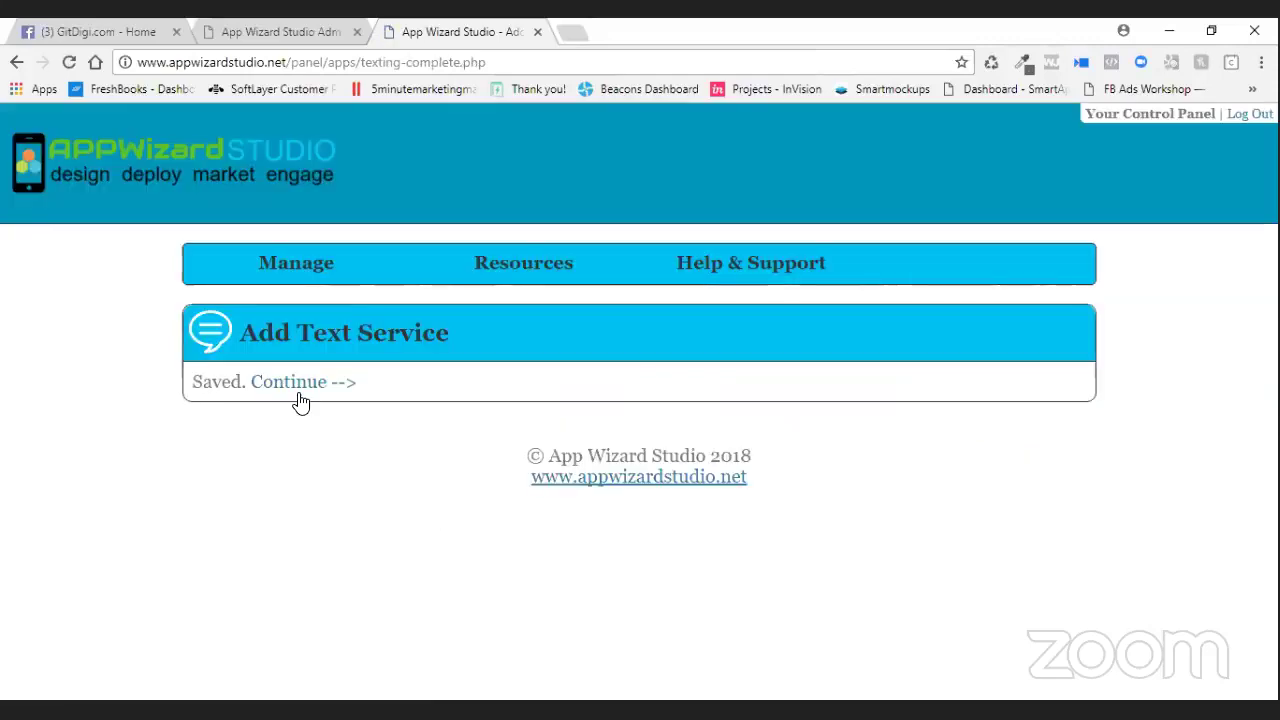
# Return to the control panel and open the Pizza Training app in the editor preview
pyautogui.click(346, 393)
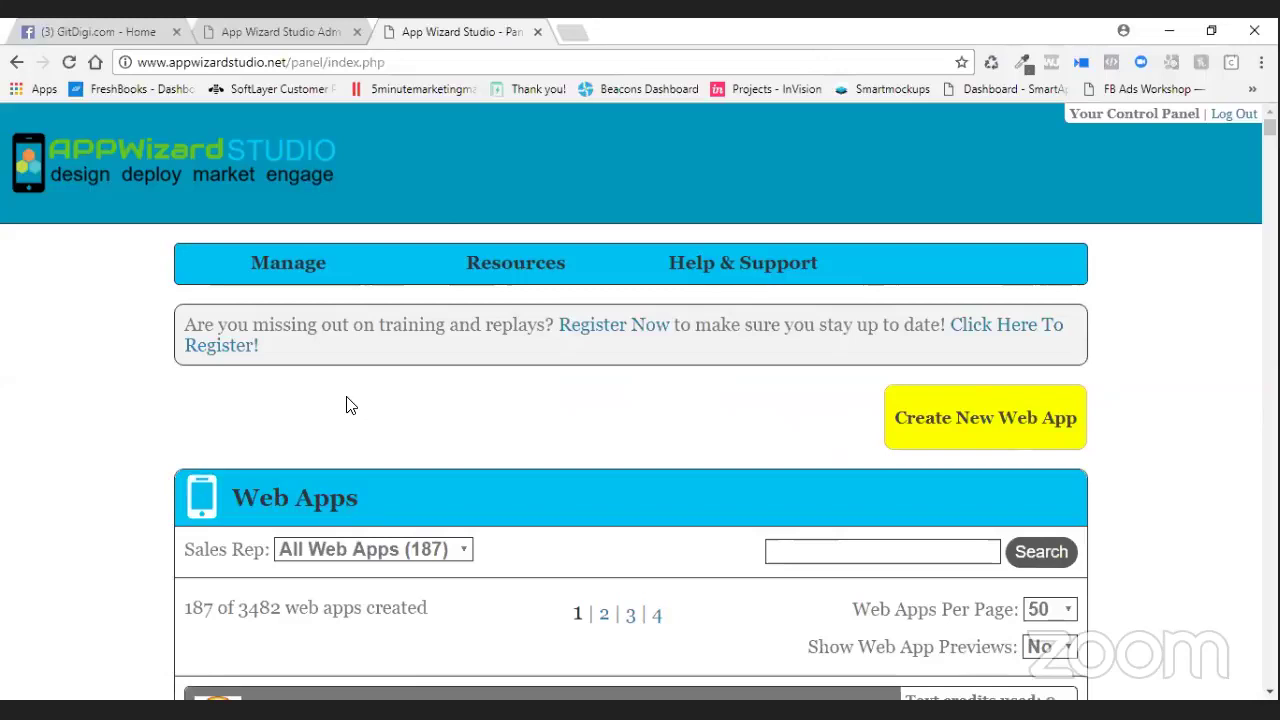
pyautogui.scroll(-1, 364, 440)
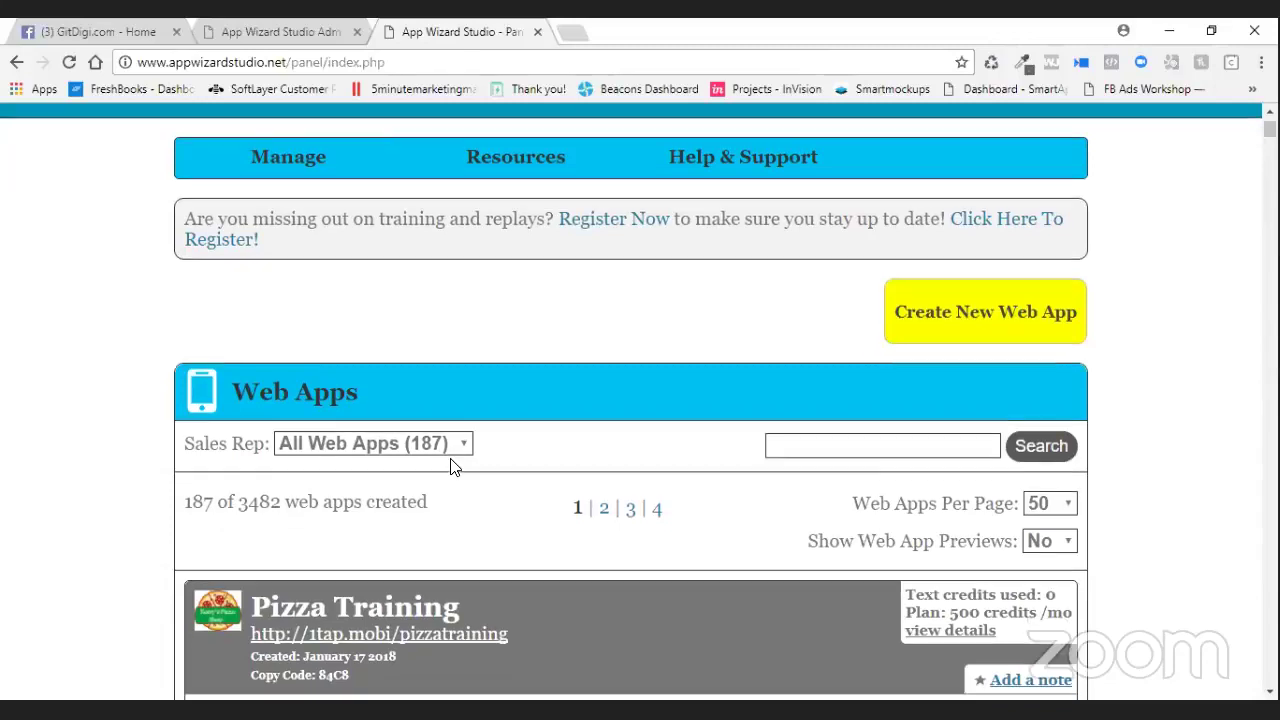
pyautogui.scroll(-2, 451, 462)
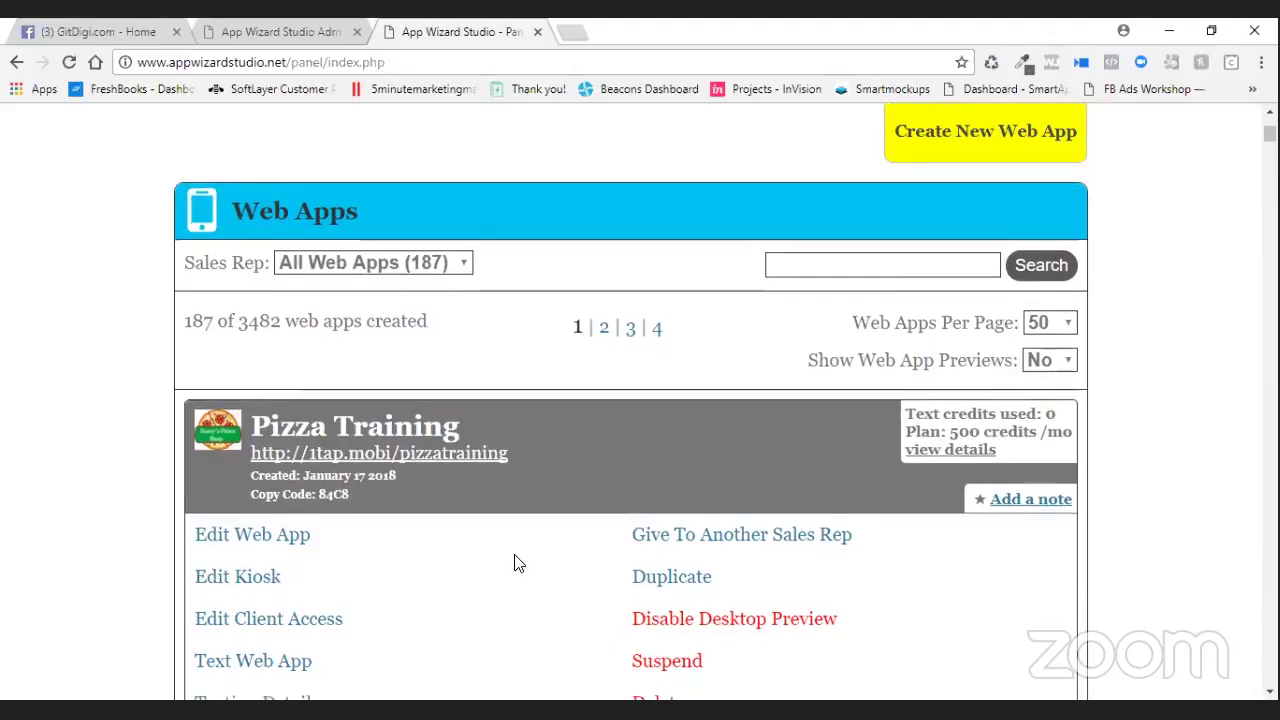
pyautogui.scroll(-1, 514, 556)
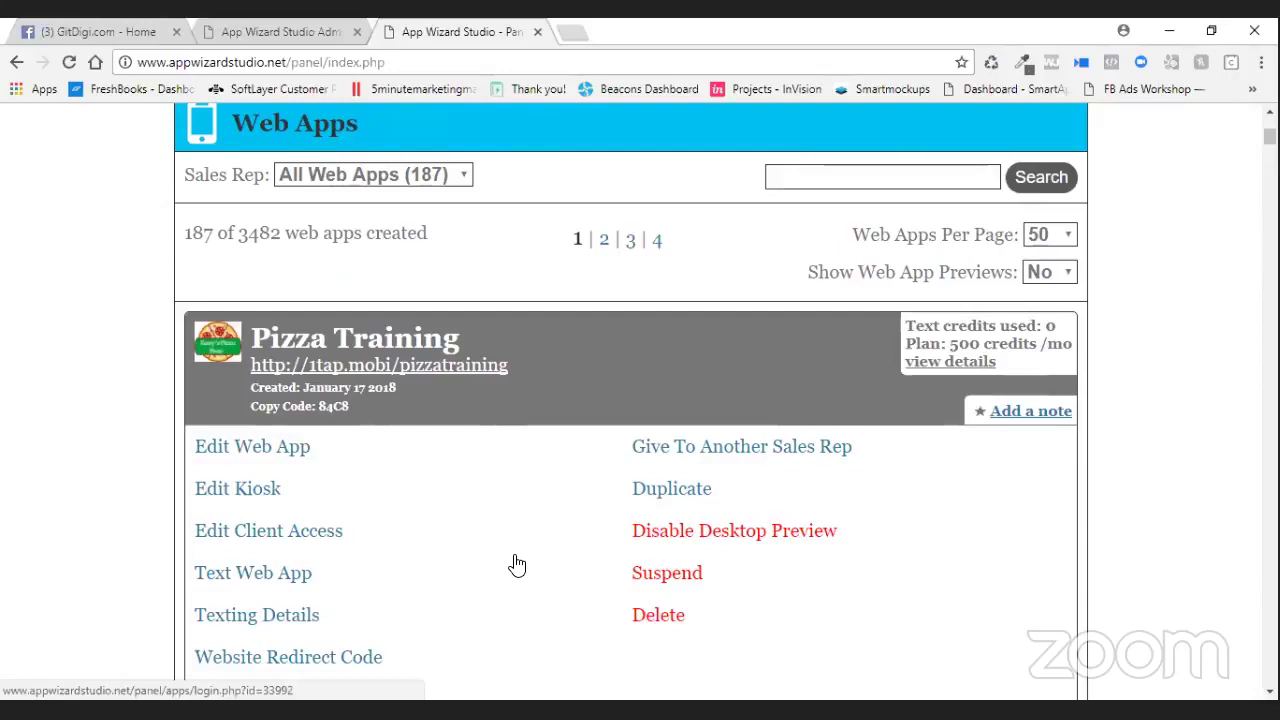
pyautogui.click(668, 465)
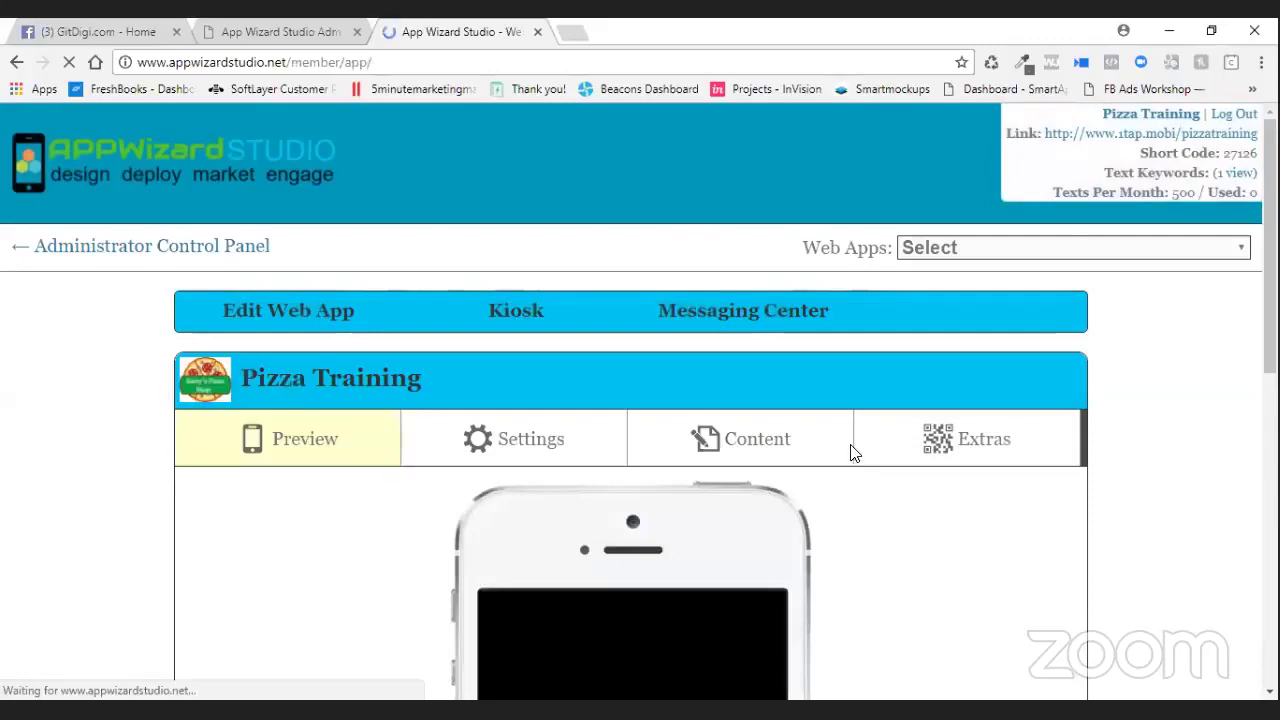
pyautogui.scroll(-2, 851, 453)
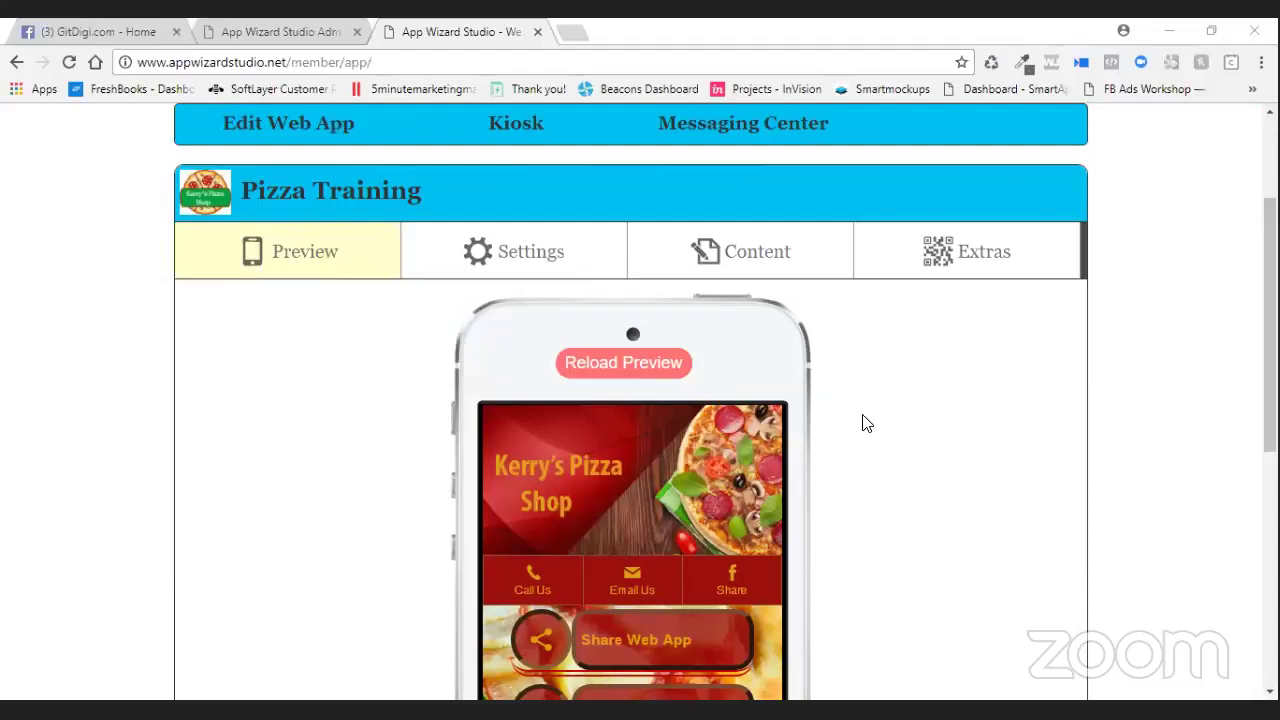
# List the app's content sections and expand the Punch Card section
pyautogui.scroll(-2, 851, 423)
pyautogui.scroll(3, 855, 423)
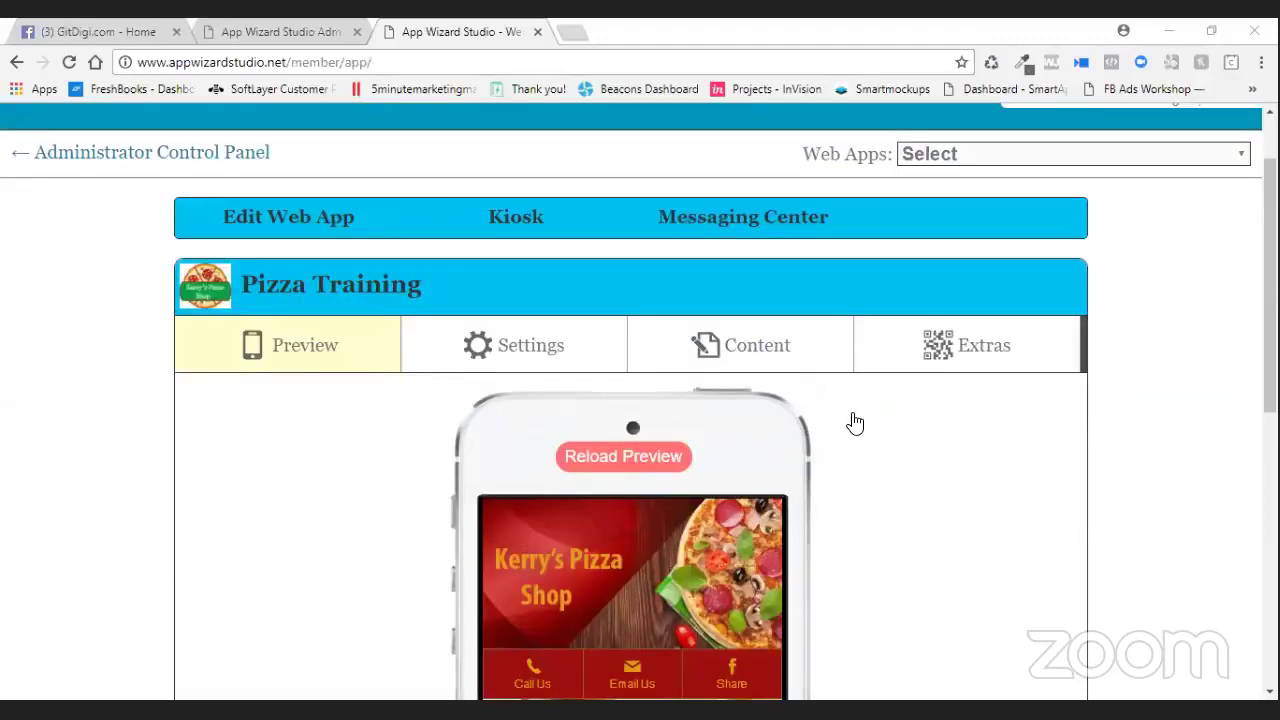
pyautogui.click(708, 350)
pyautogui.scroll(-4, 702, 406)
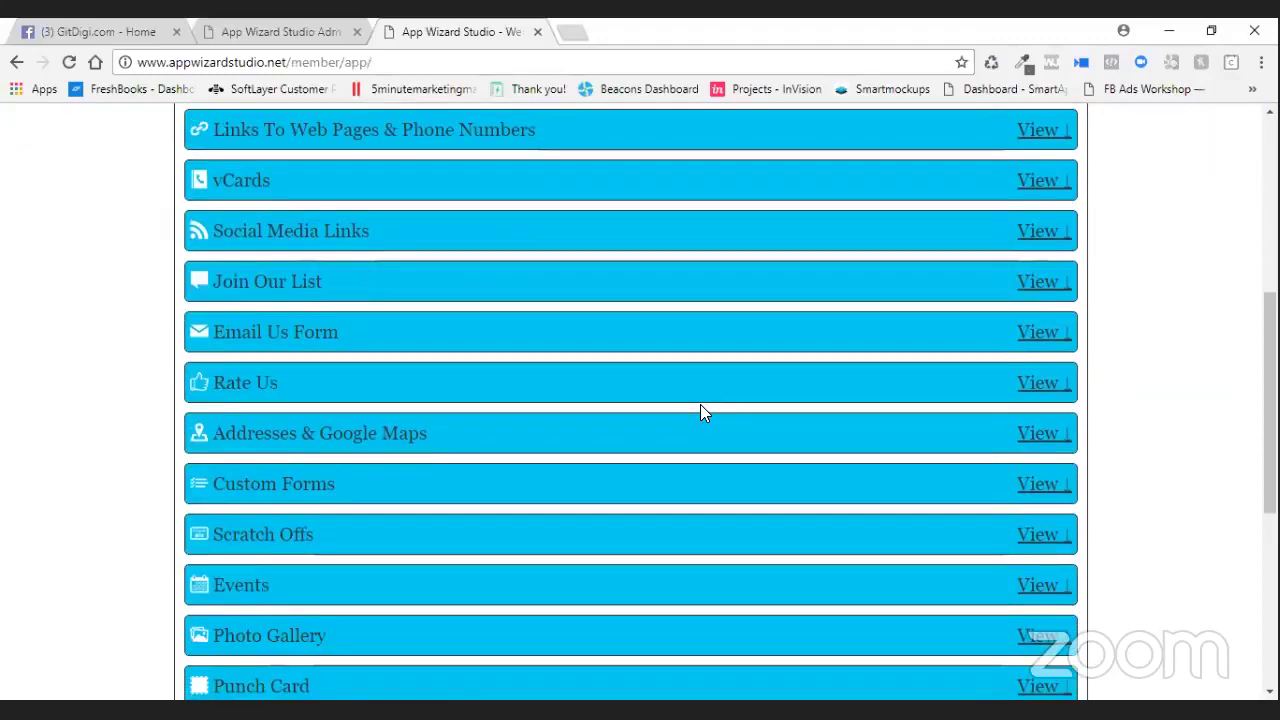
pyautogui.scroll(-2, 700, 412)
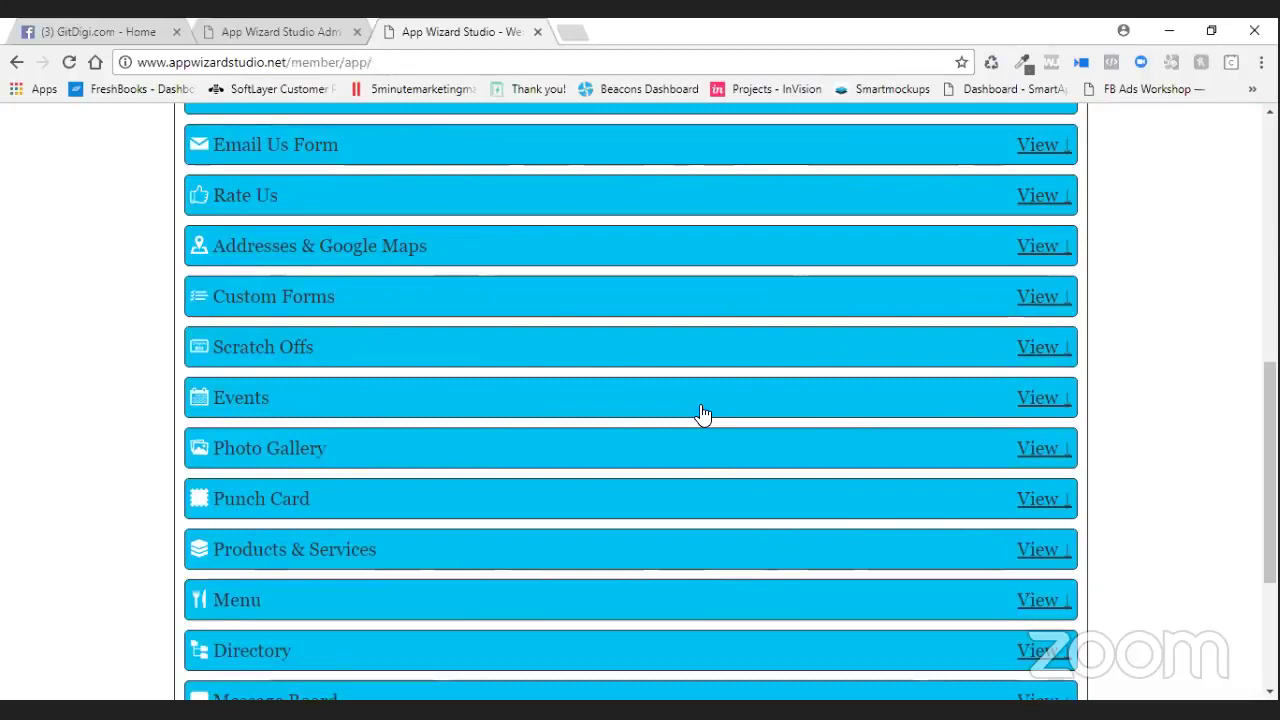
pyautogui.click(1043, 498)
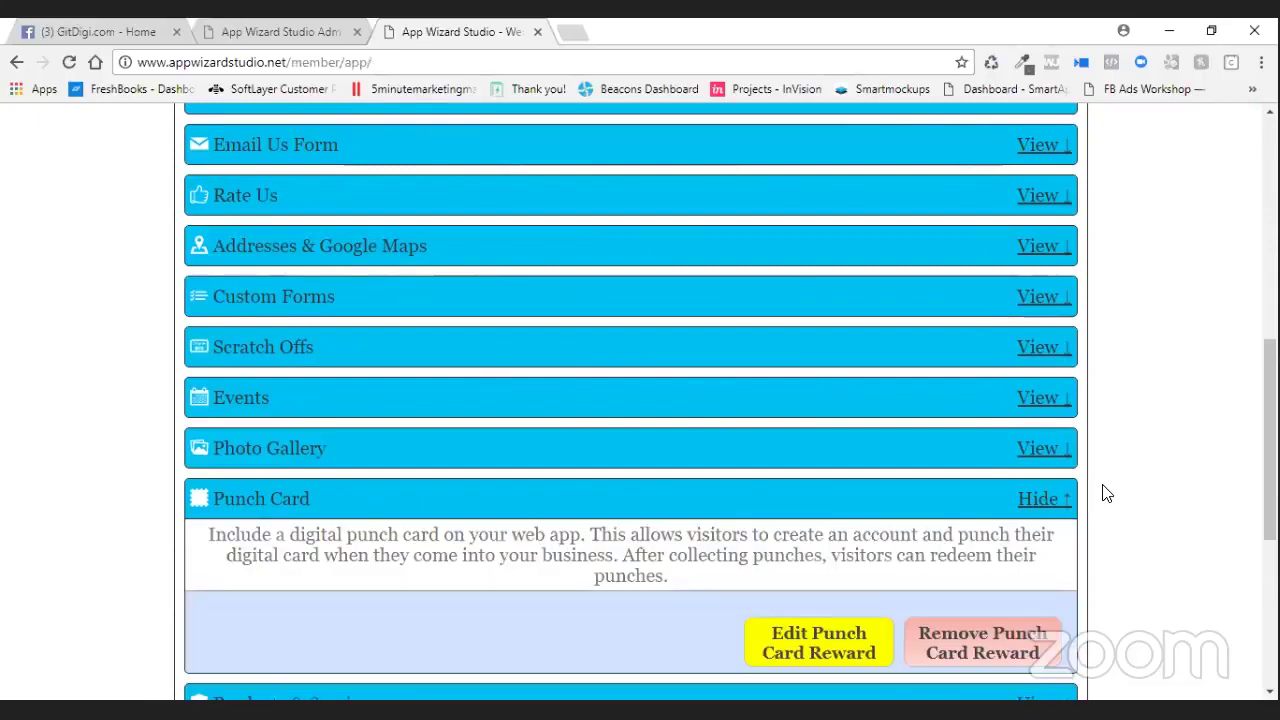
pyautogui.scroll(-3, 1107, 493)
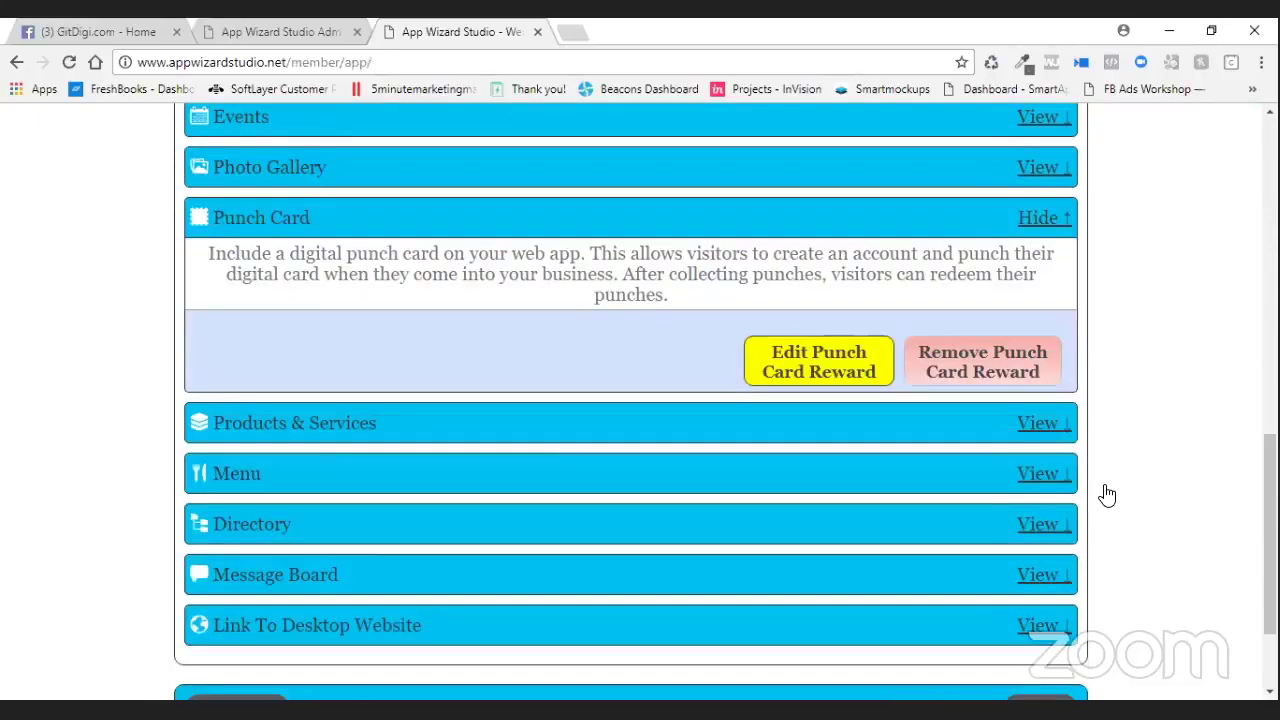
# Save the 'Free Cookie With A Pizza' reward requiring 1 punch, once every 30 days
pyautogui.click(848, 380)
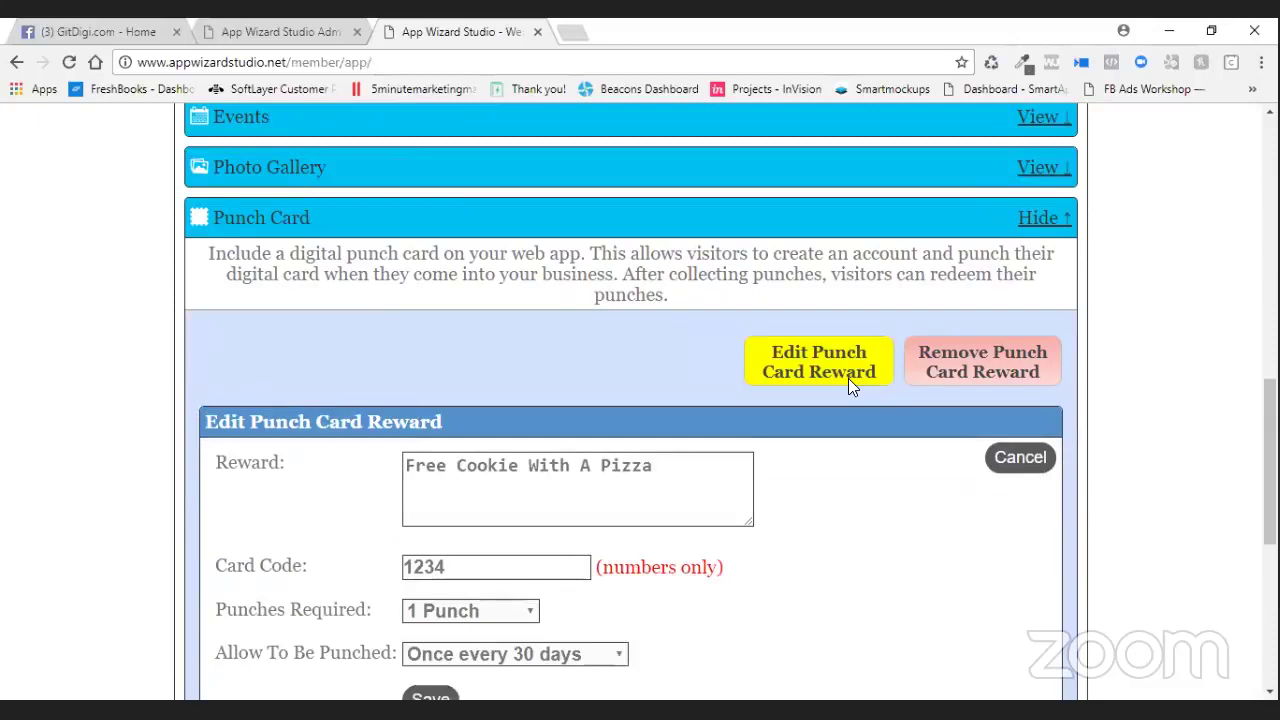
pyautogui.scroll(-2, 868, 465)
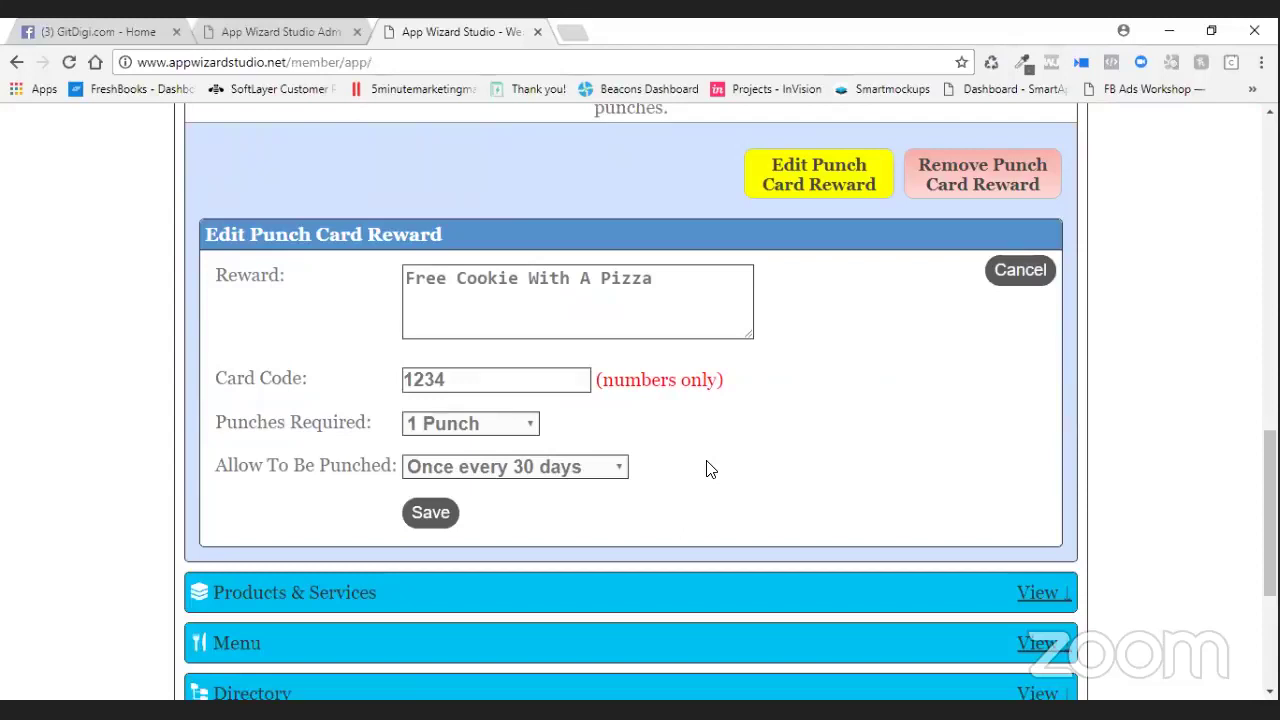
pyautogui.click(527, 428)
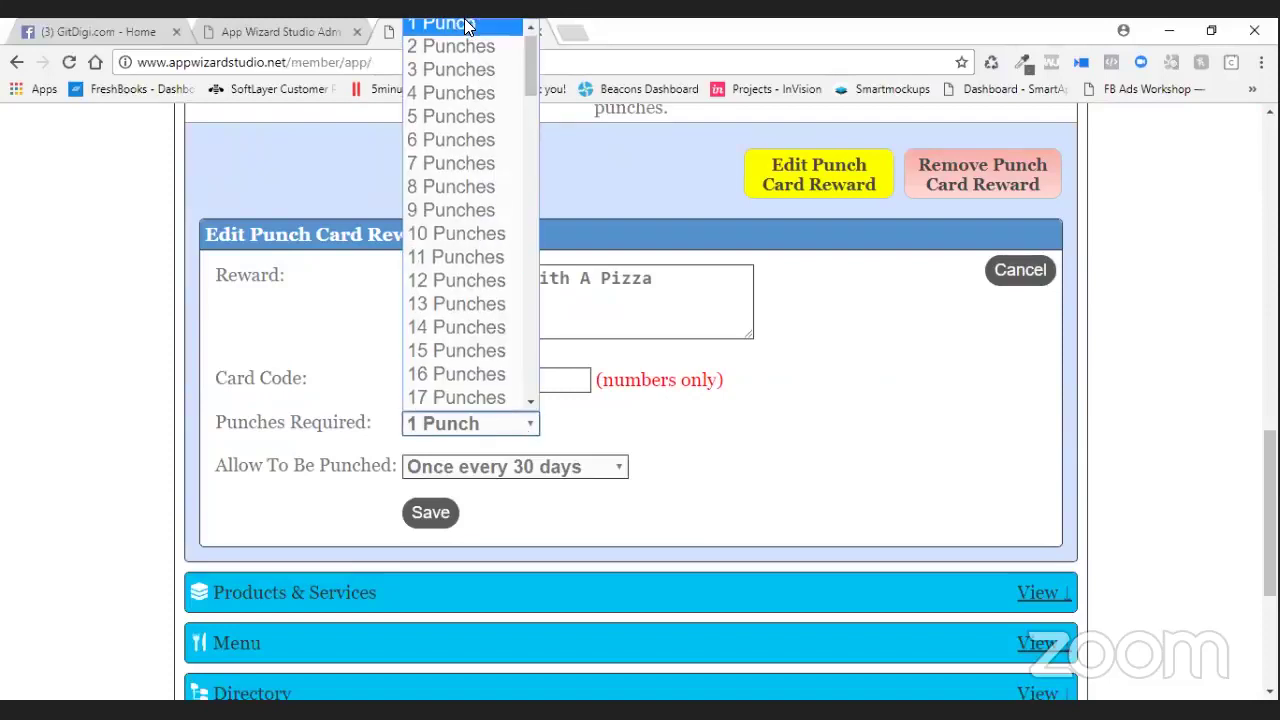
pyautogui.click(463, 31)
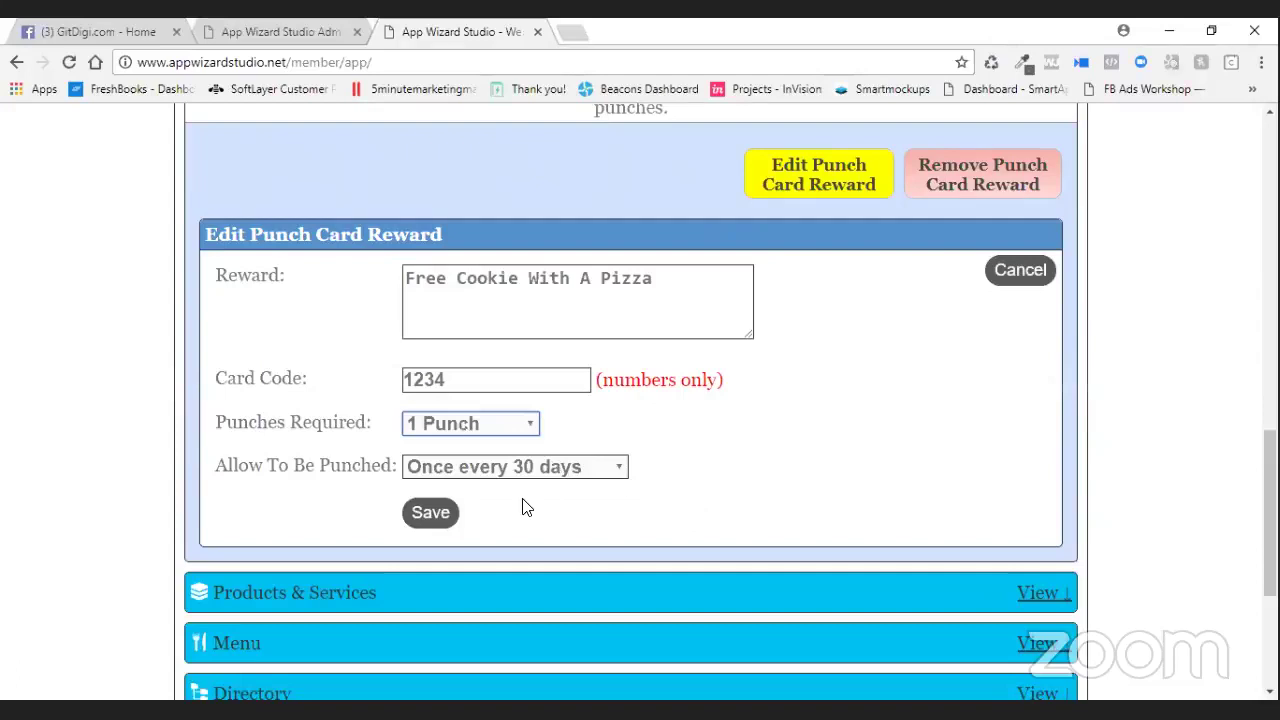
pyautogui.click(460, 514)
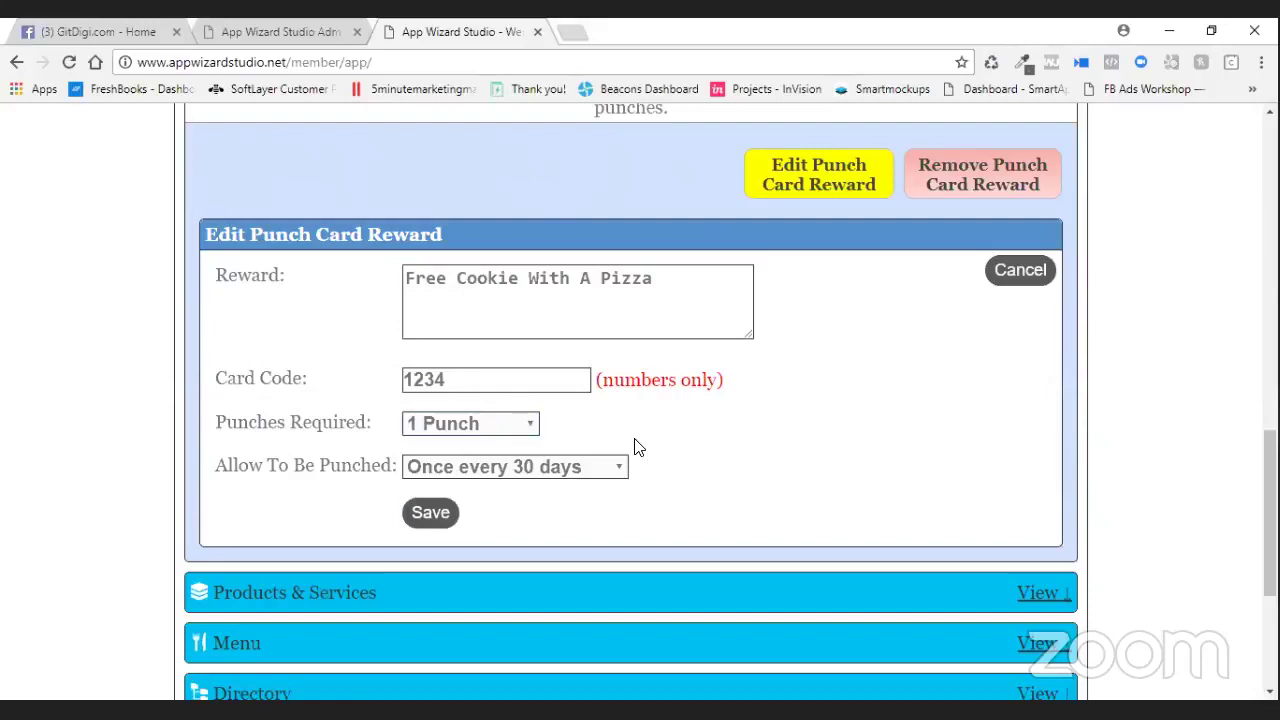
# Go to the Text Keyword settings from the Messaging Center menu
pyautogui.scroll(4, 1128, 393)
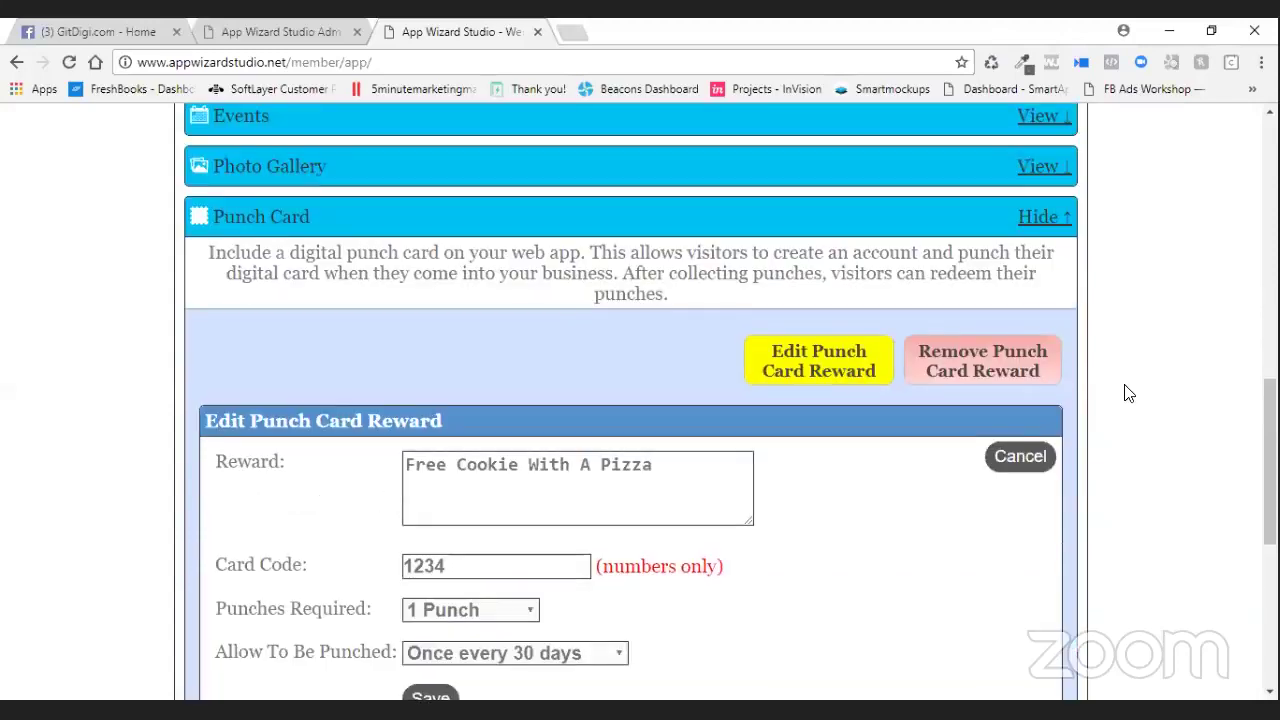
pyautogui.scroll(5, 1128, 393)
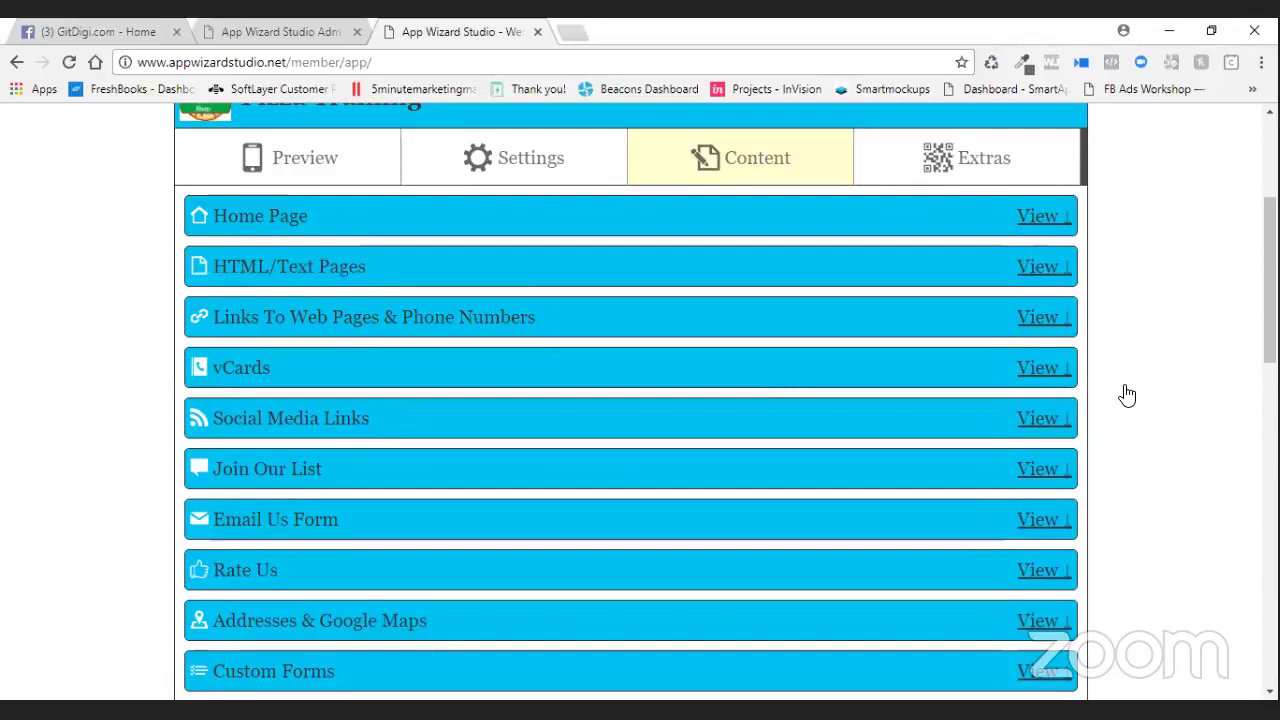
pyautogui.scroll(2, 1128, 393)
pyautogui.click(789, 240)
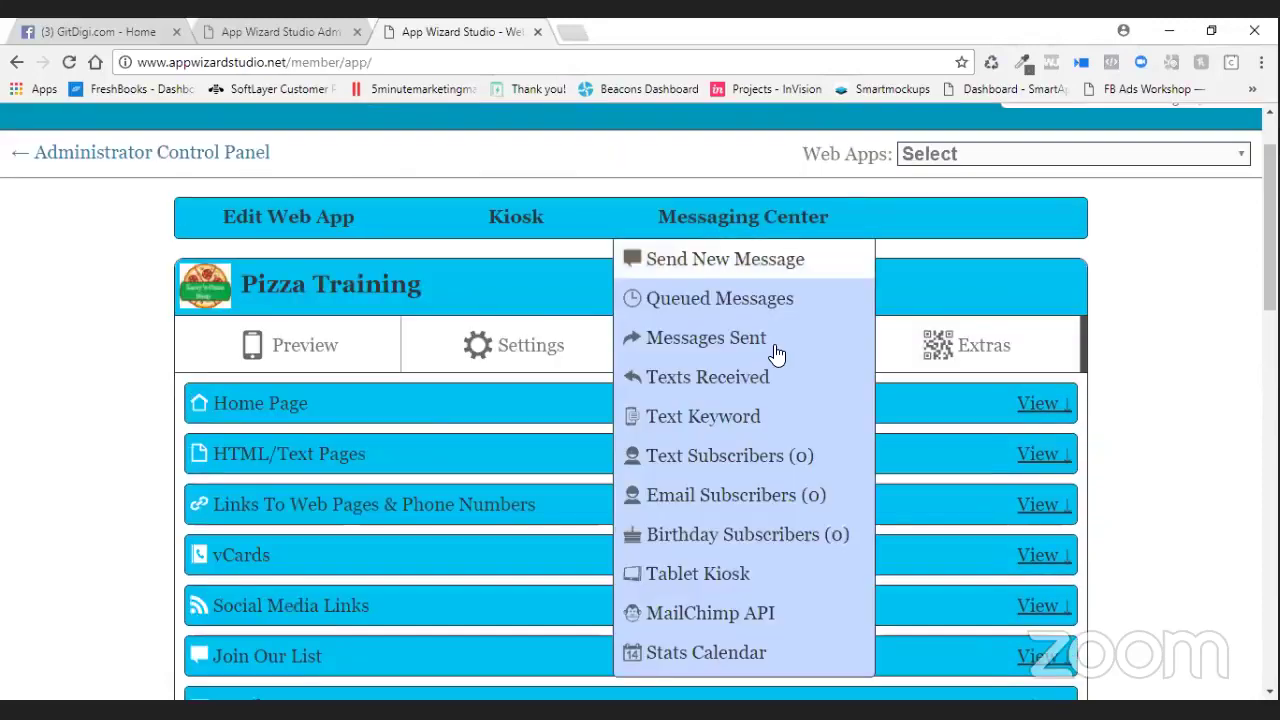
pyautogui.click(730, 418)
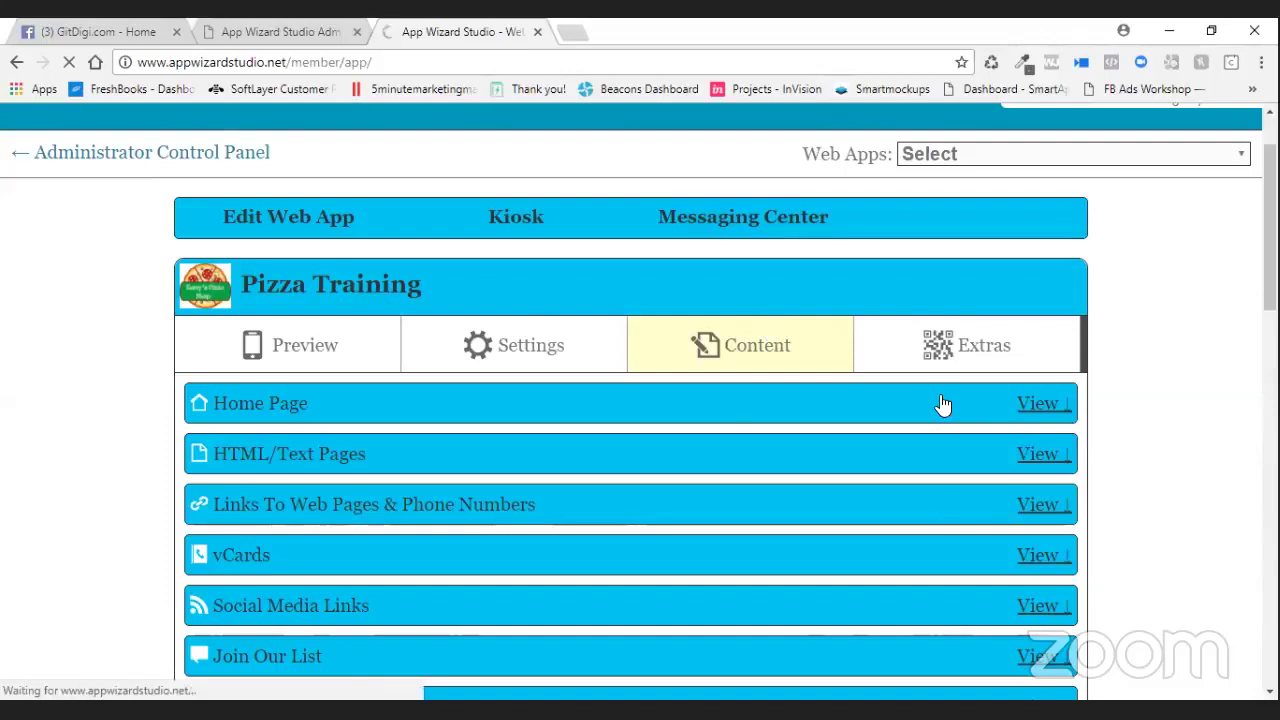
pyautogui.scroll(-1, 1163, 415)
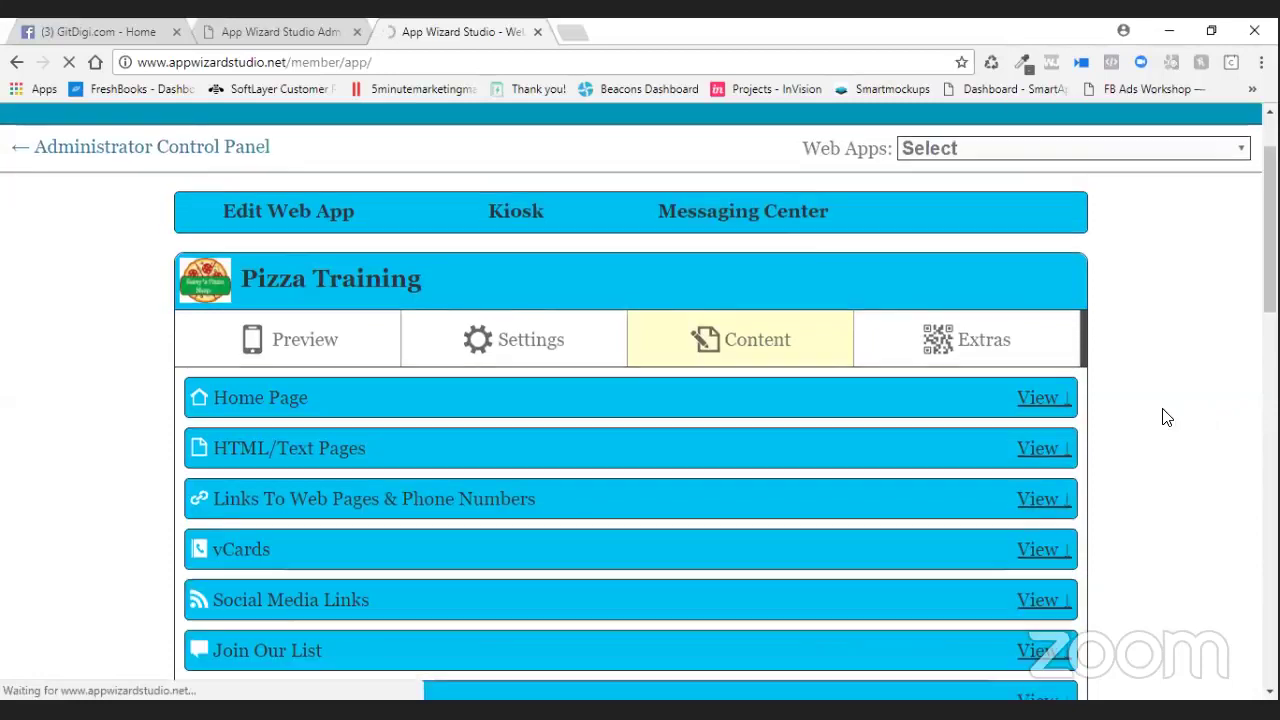
pyautogui.scroll(-1, 1163, 417)
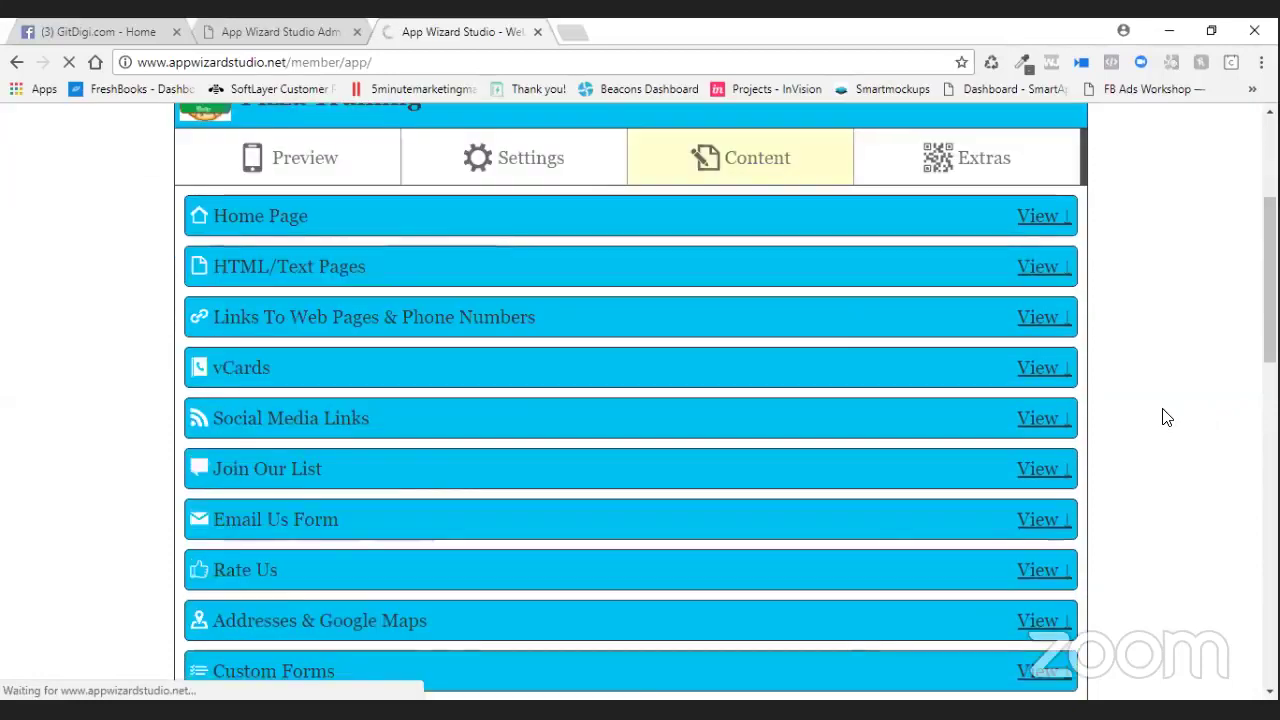
pyautogui.scroll(1, 1163, 417)
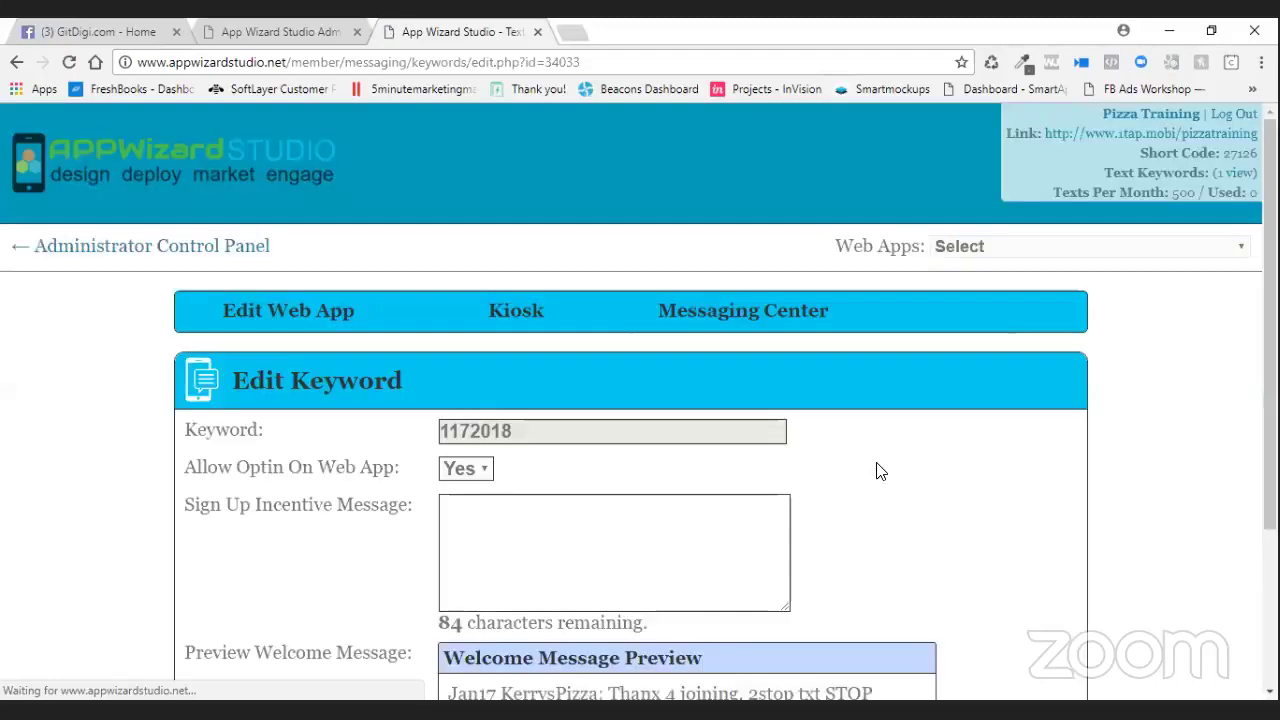
# Place the cursor in the empty Sign Up Incentive Message box for keyword 1172018
pyautogui.scroll(-2, 877, 468)
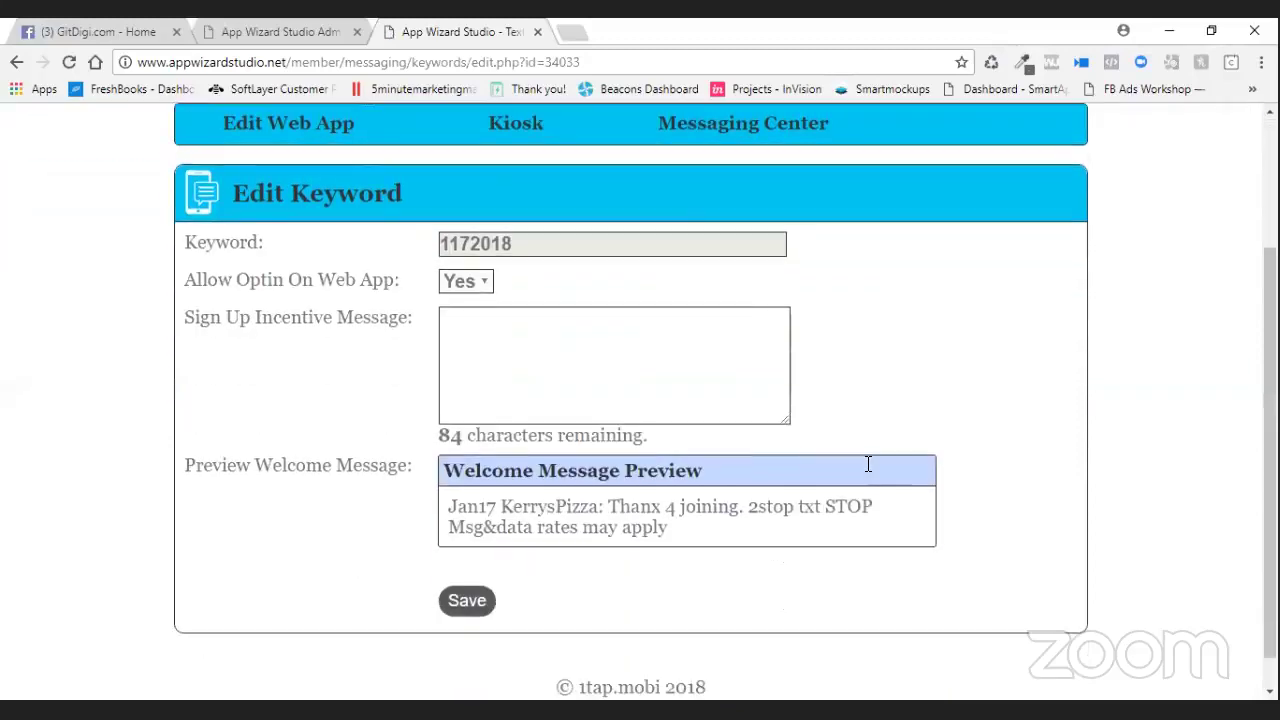
pyautogui.click(490, 323)
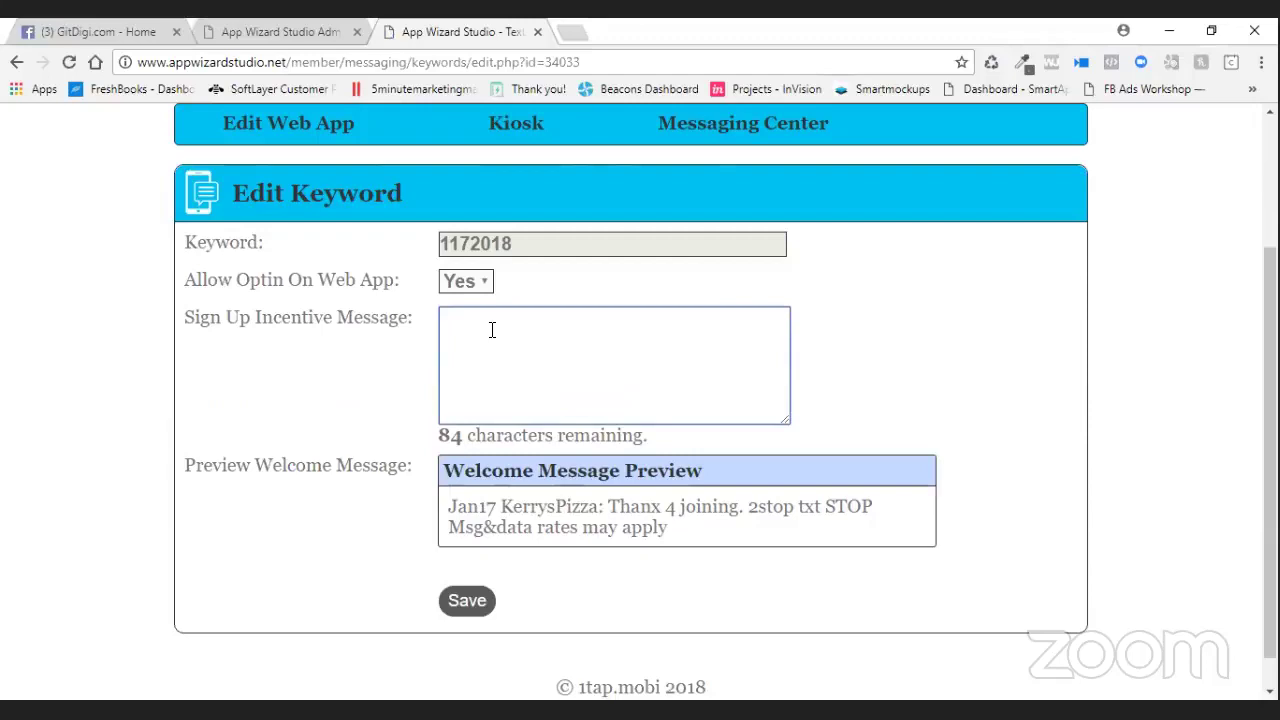
# Save the incentive message 'Come for the Pizza, stay for the cookie, any pizza purchase'
pyautogui.write('Come ')
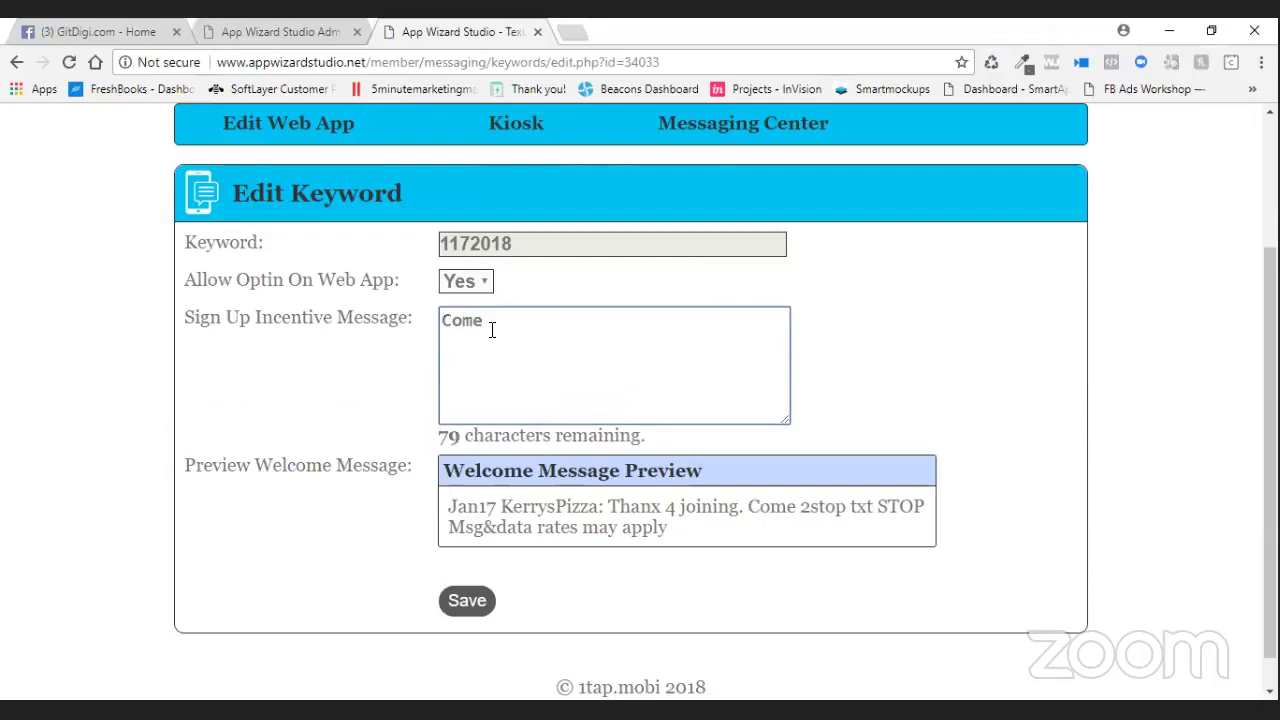
pyautogui.write('for the pizza.')
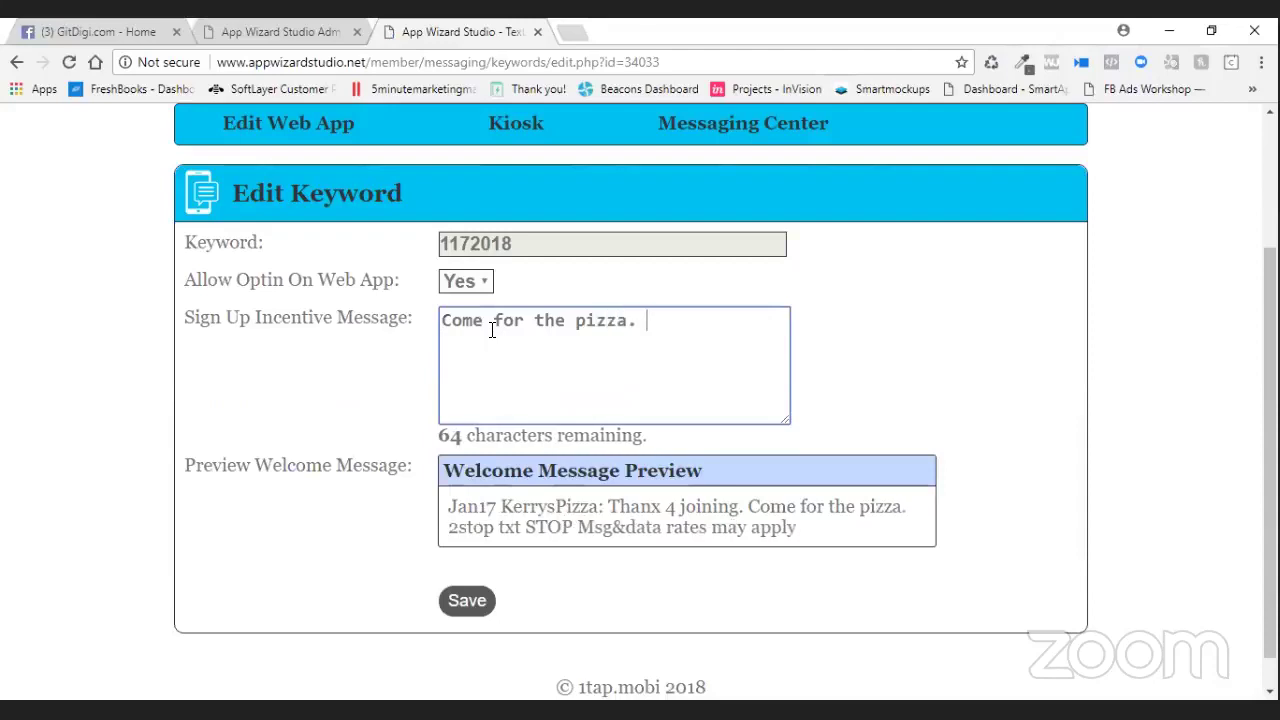
pyautogui.press('BackSpace')
pyautogui.press('BackSpace')
pyautogui.press('BackSpace')
pyautogui.press('BackSpace')
pyautogui.press('BackSpace')
pyautogui.press('BackSpace')
pyautogui.press('BackSpace')
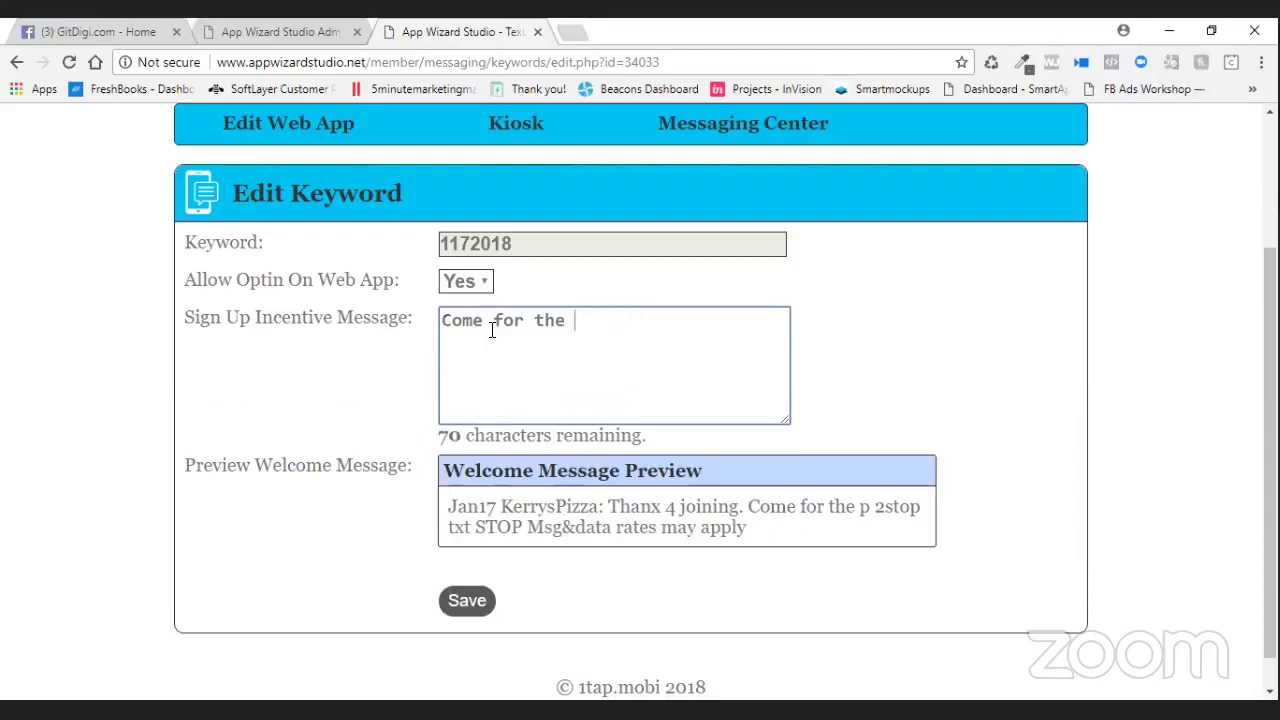
pyautogui.write('Cooki')
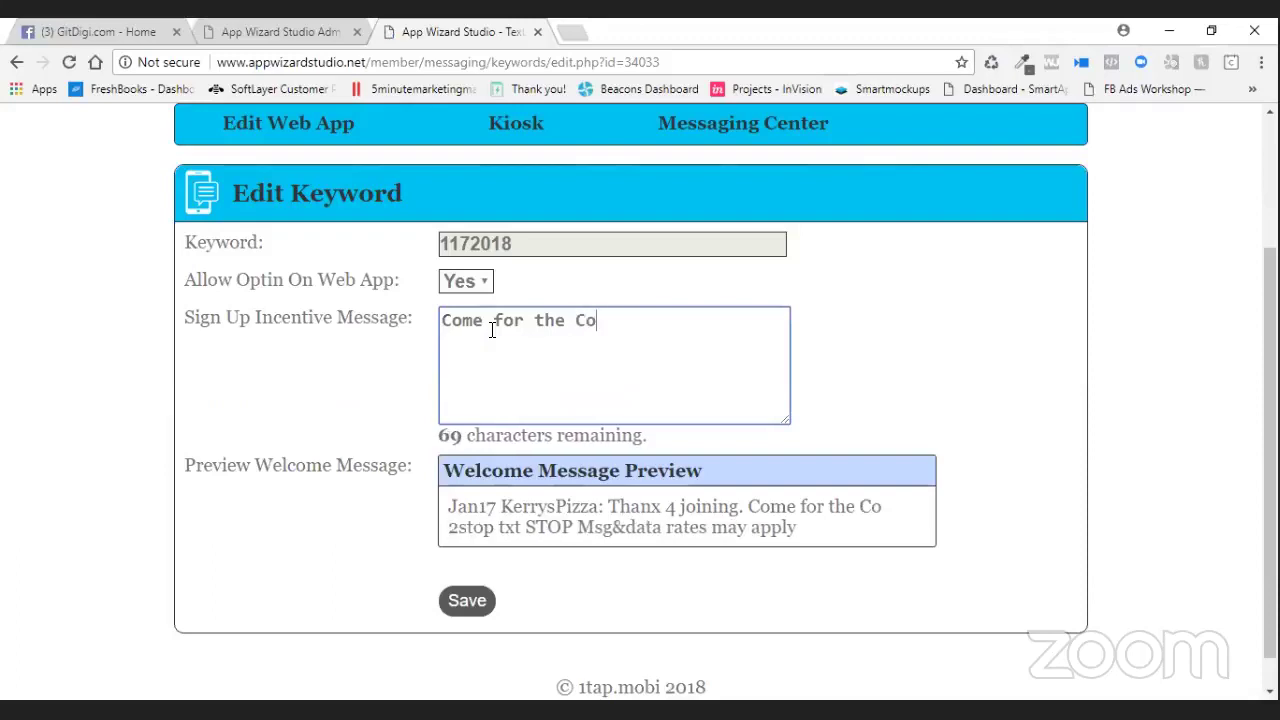
pyautogui.press('BackSpace')
pyautogui.press('BackSpace')
pyautogui.press('BackSpace')
pyautogui.press('BackSpace')
pyautogui.press('BackSpace')
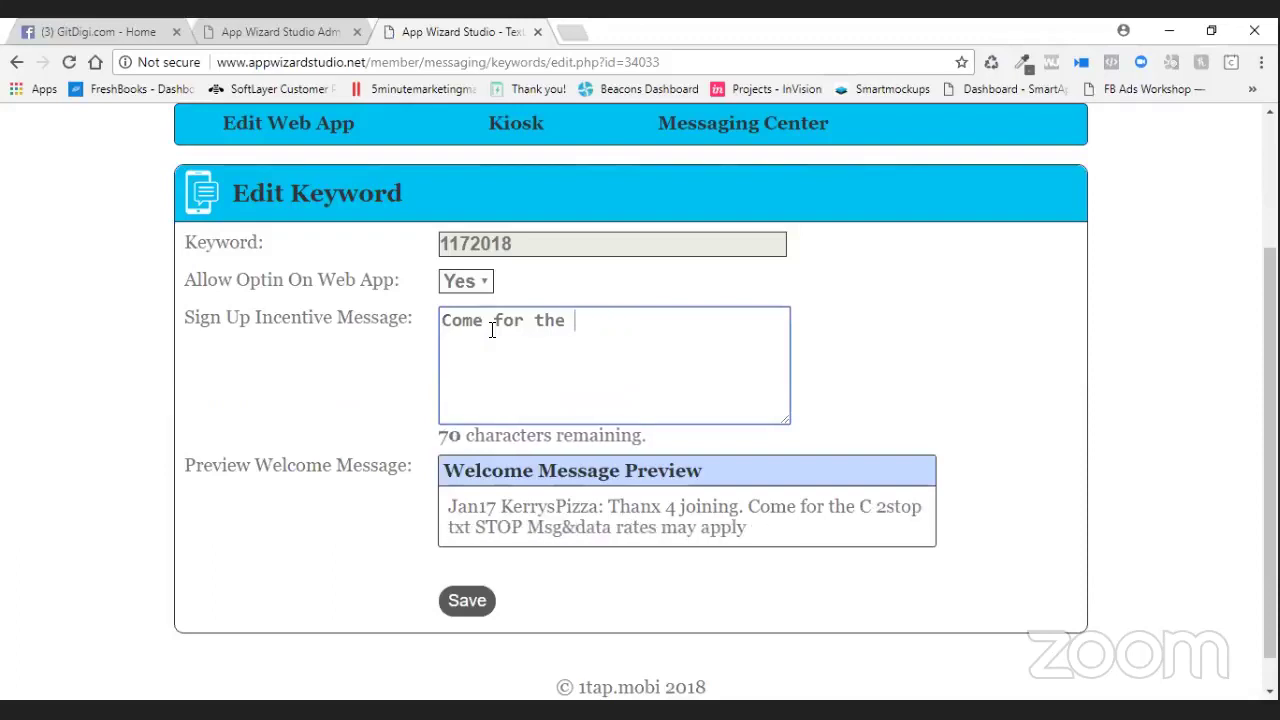
pyautogui.write('Pizza')
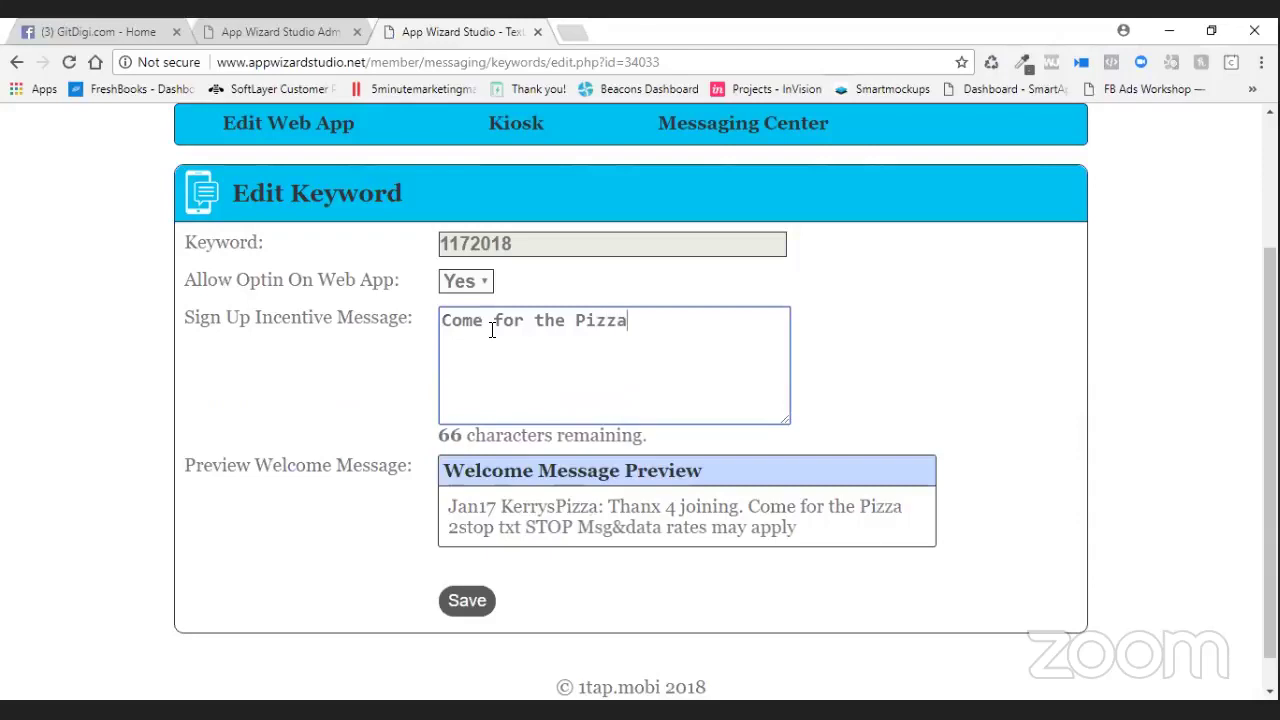
pyautogui.write(', stay fo')
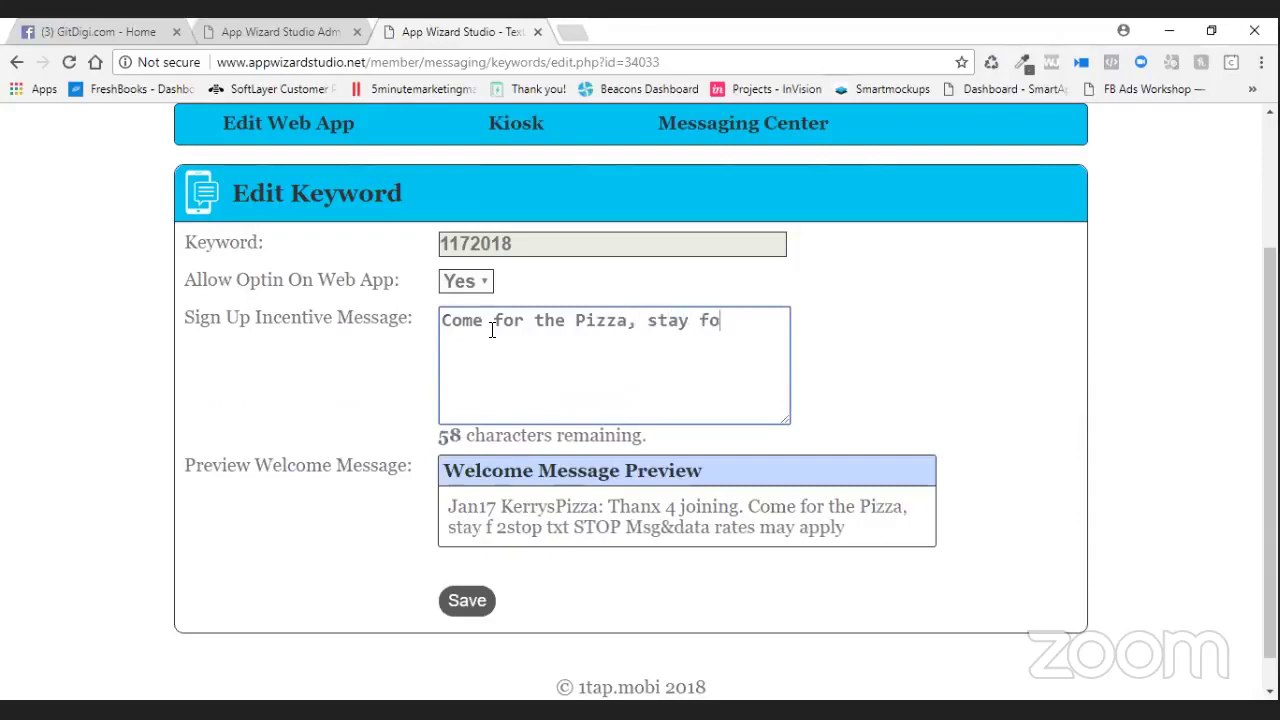
pyautogui.write('r the cookie')
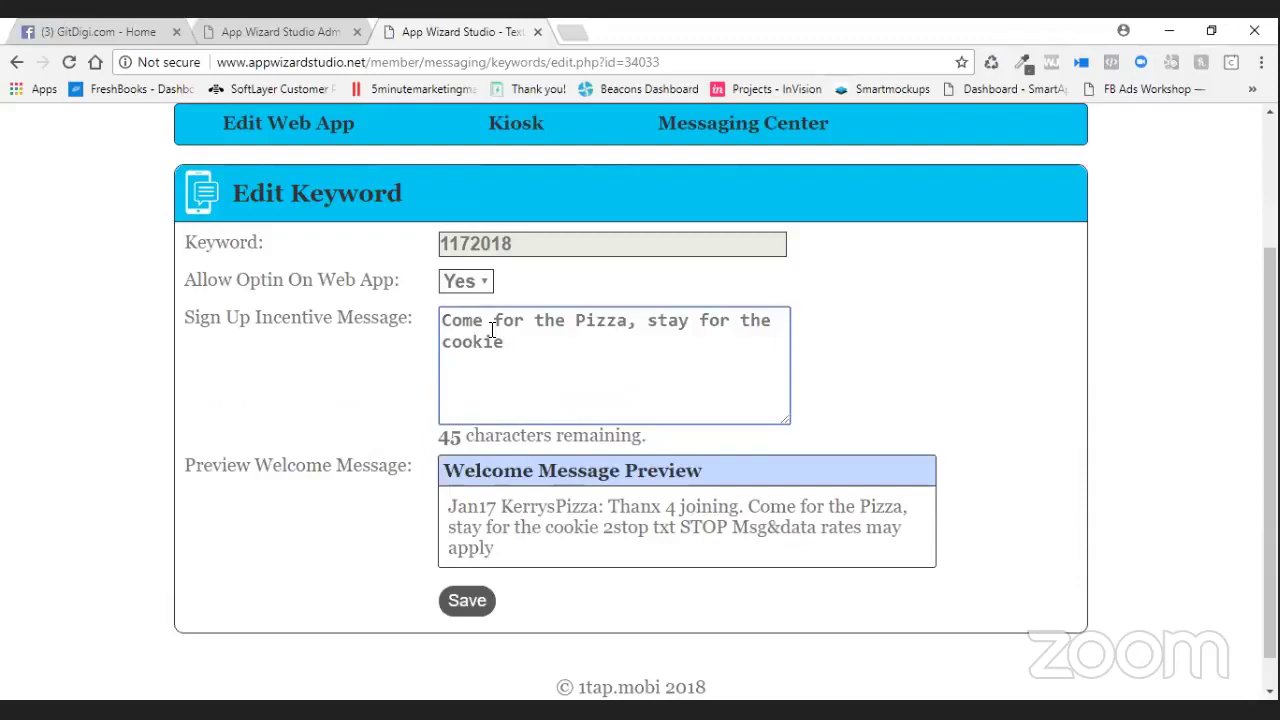
pyautogui.write('anay')
pyautogui.write('pizza')
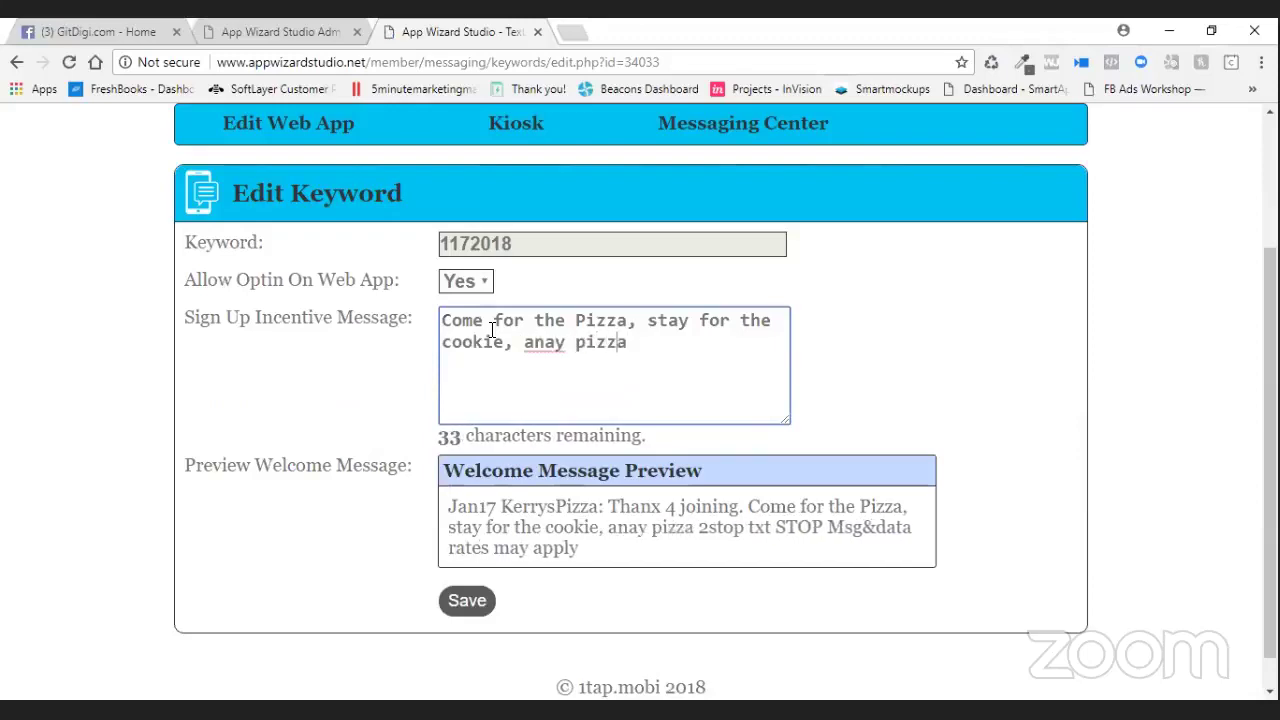
pyautogui.press('BackSpace')
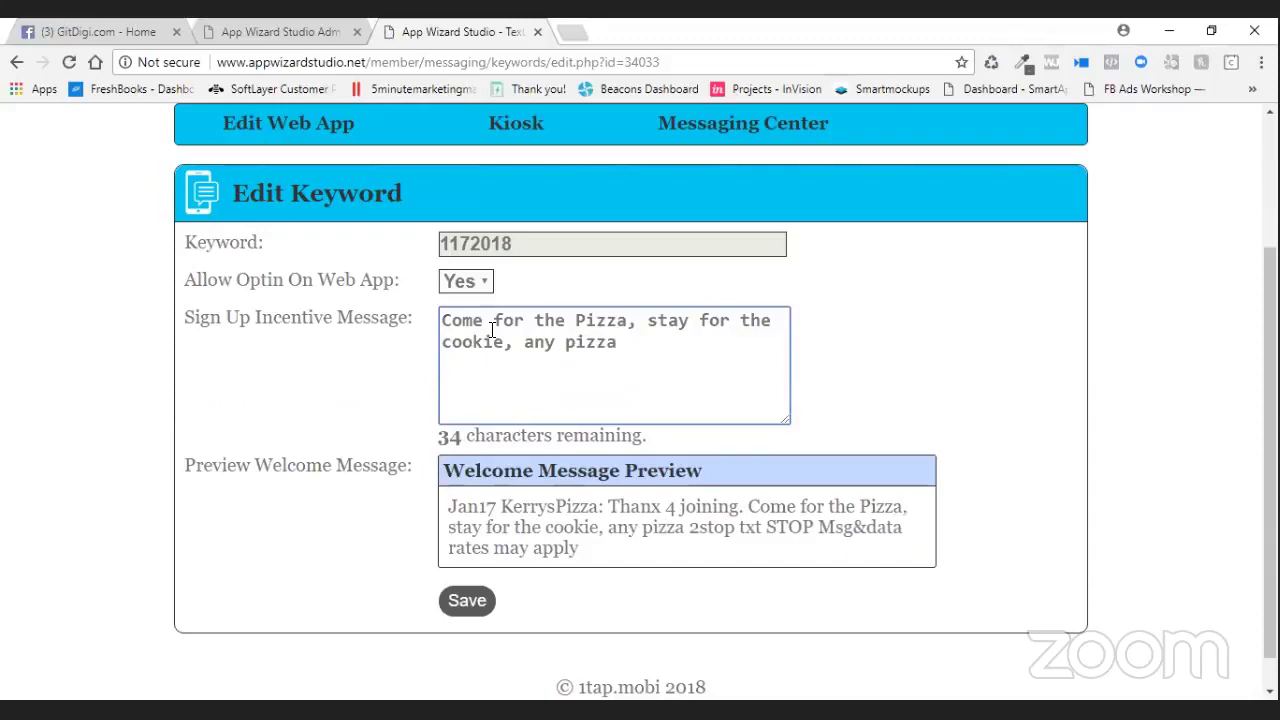
pyautogui.press('Right')
pyautogui.press('Right')
pyautogui.press('Right')
pyautogui.write('purchase')
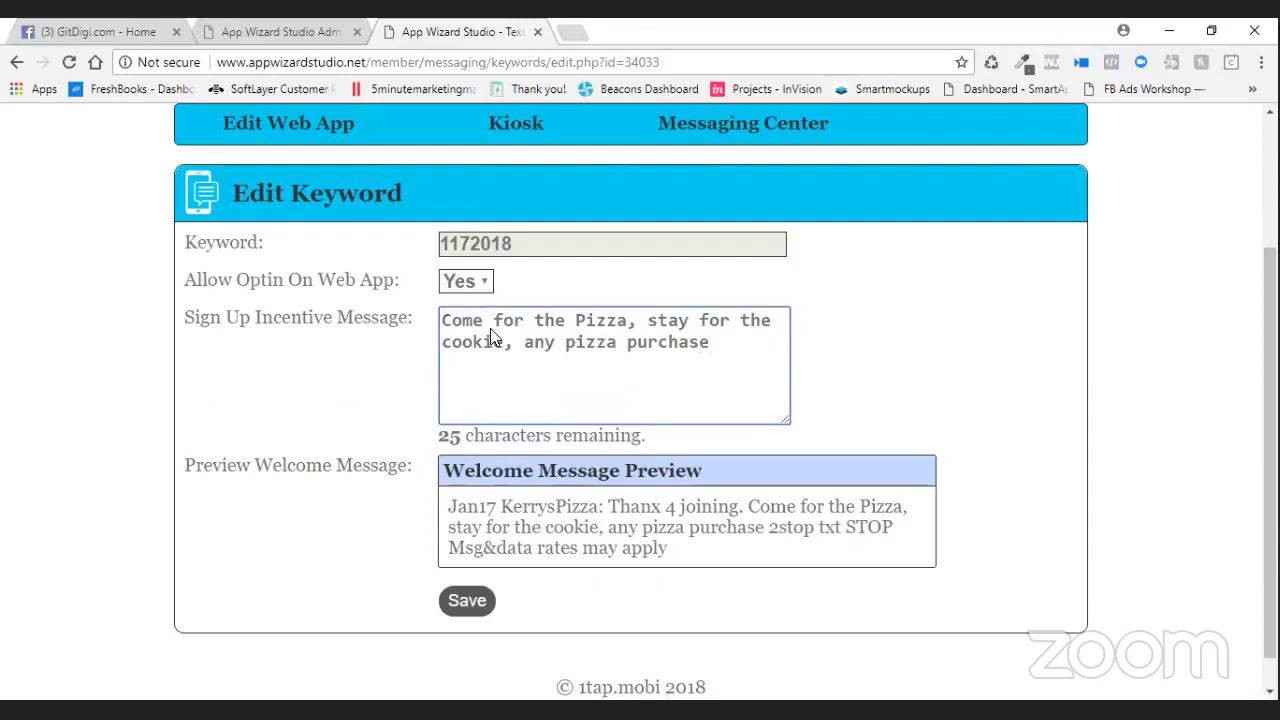
pyautogui.click(480, 612)
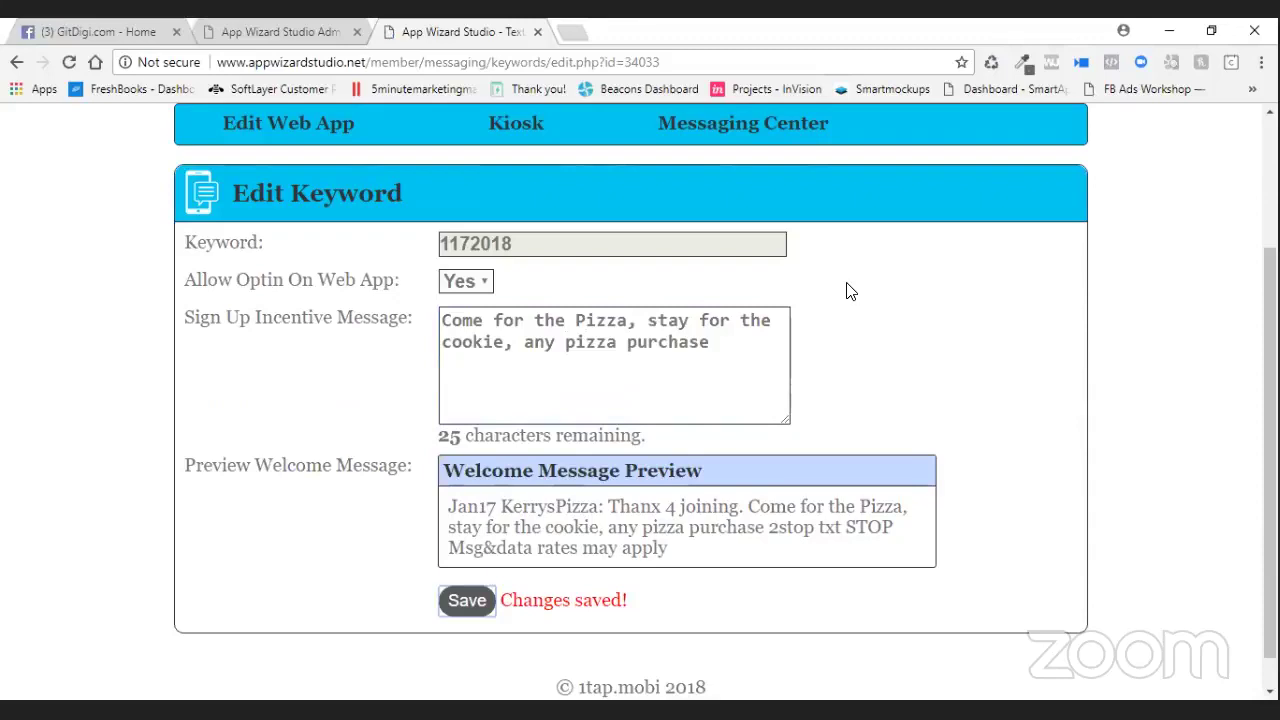
# Reopen the Pizza Training web app editor and its content sections
pyautogui.scroll(3, 846, 286)
pyautogui.click(290, 310)
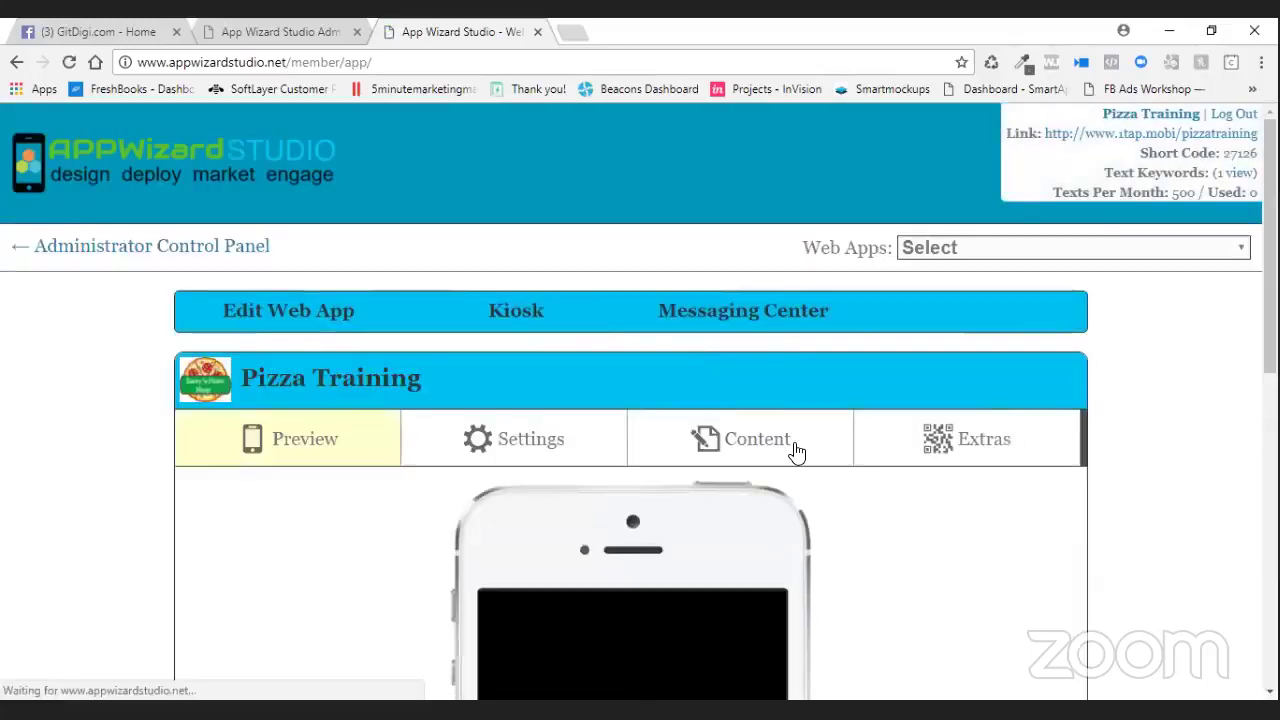
pyautogui.click(745, 450)
# Set the Punch Card home page link's Show option to Yes and save
pyautogui.scroll(-1, 491, 443)
pyautogui.click(458, 417)
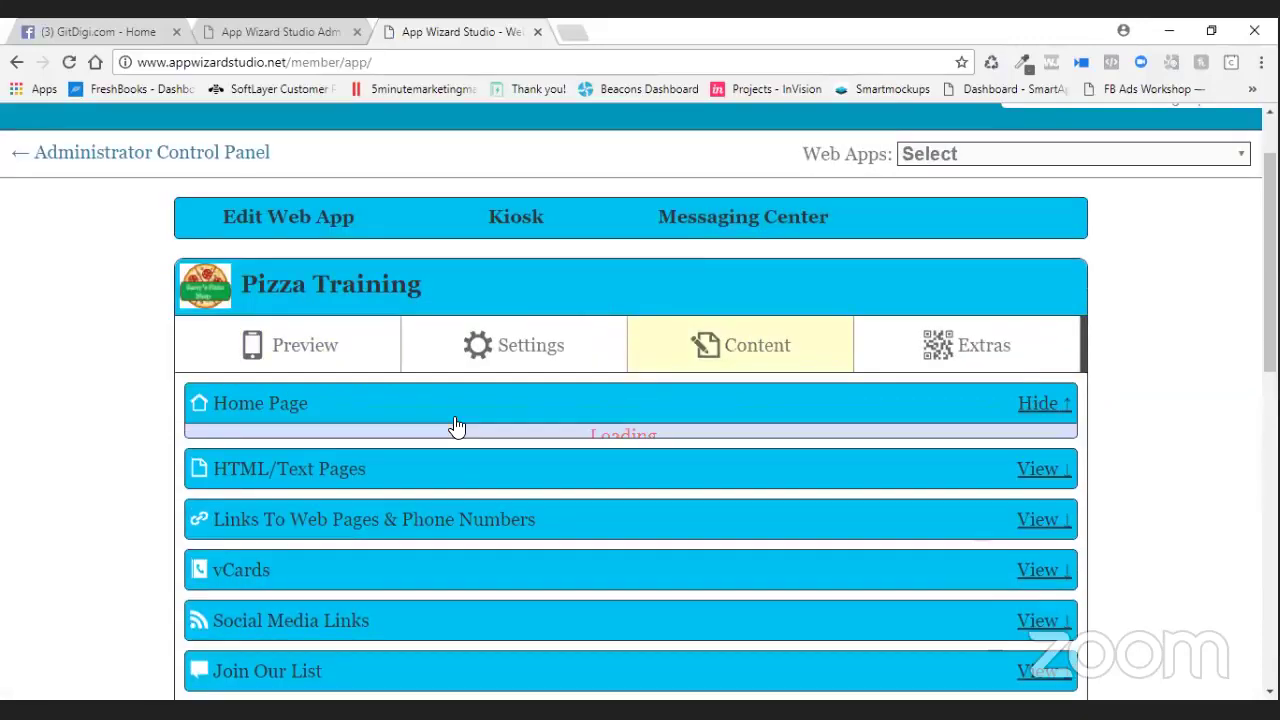
pyautogui.scroll(-2, 455, 422)
pyautogui.scroll(-2, 454, 426)
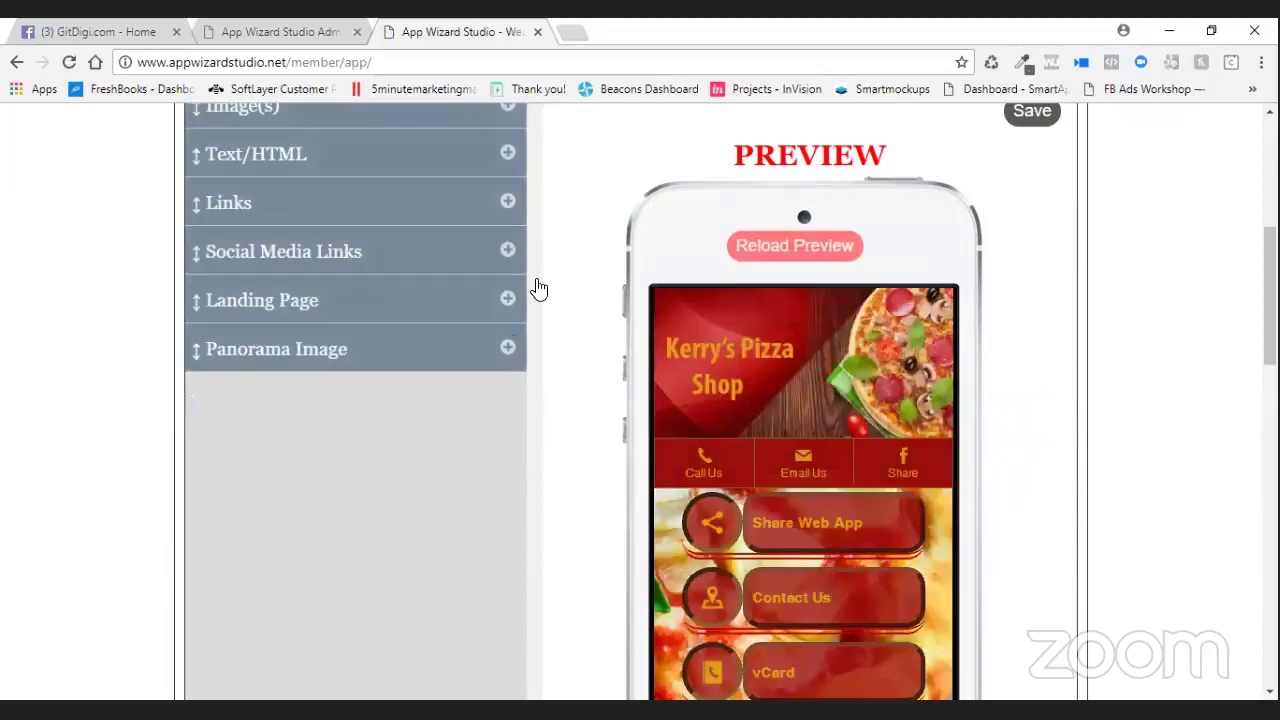
pyautogui.scroll(1, 527, 322)
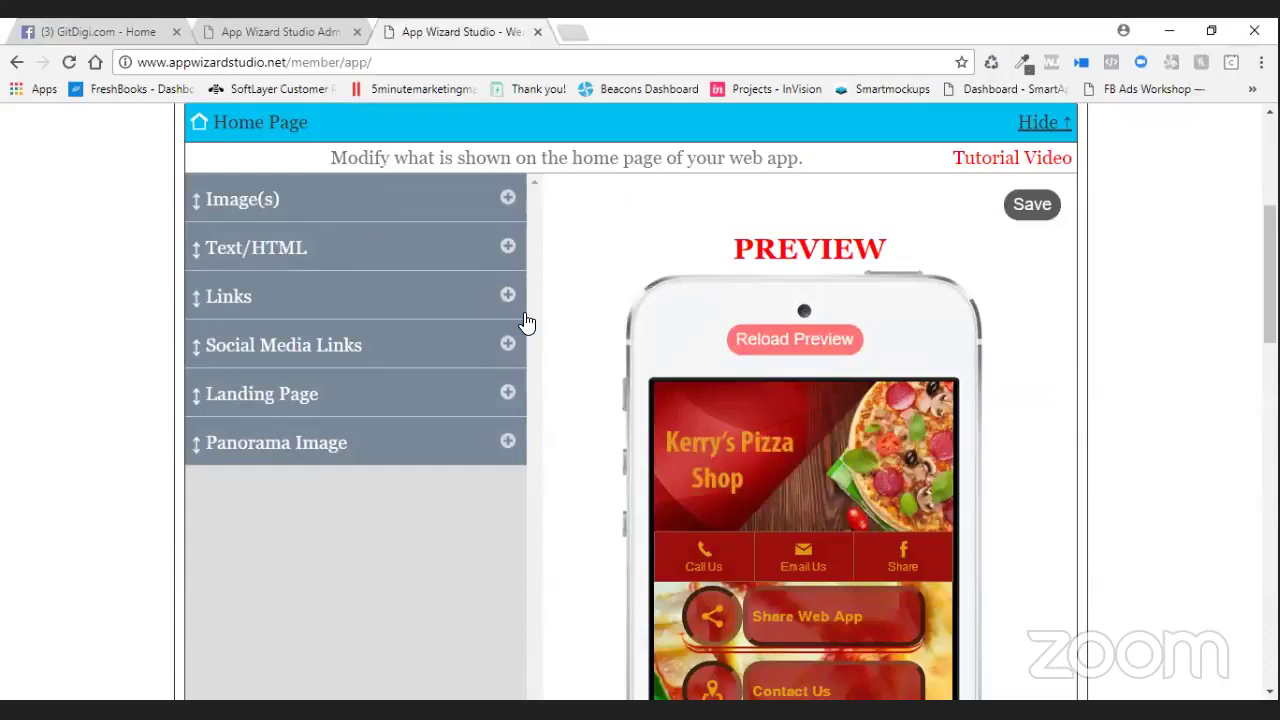
pyautogui.click(505, 300)
pyautogui.click(508, 636)
pyautogui.click(370, 676)
pyautogui.click(366, 630)
pyautogui.click(1031, 205)
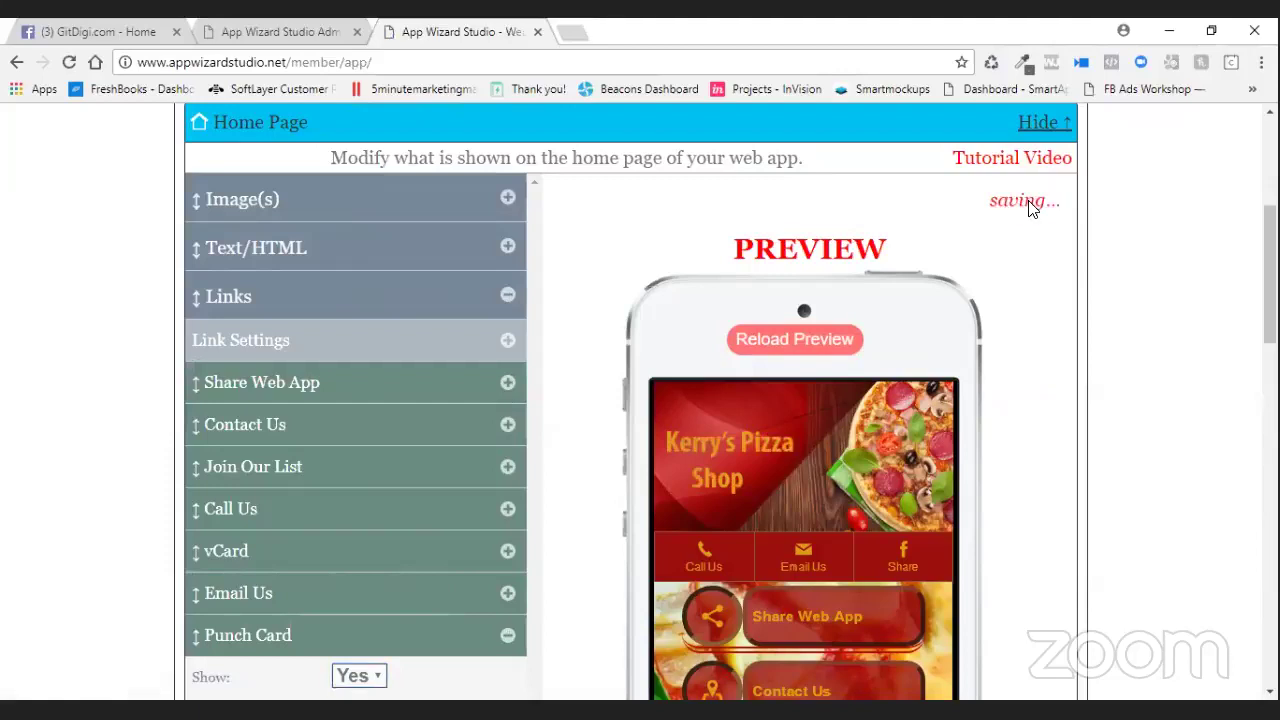
# Switch to the app's phone preview
pyautogui.scroll(1, 716, 200)
pyautogui.scroll(3, 551, 243)
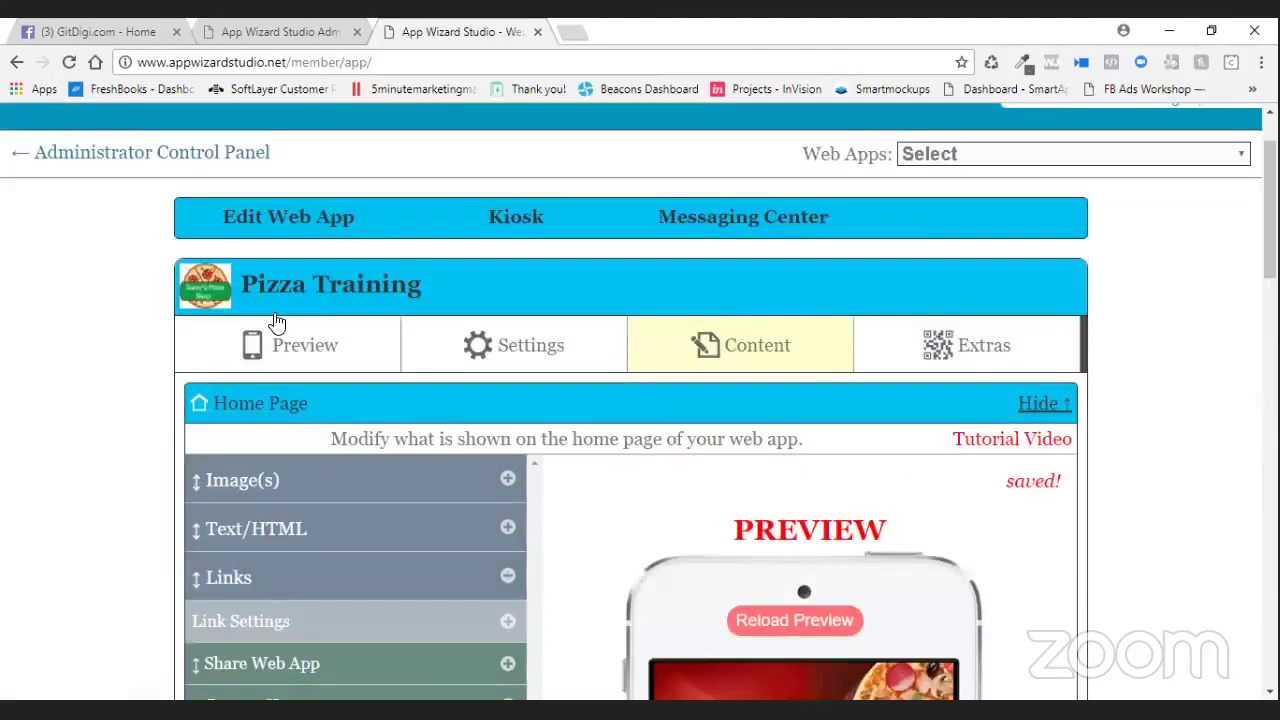
pyautogui.click(278, 325)
# Reload the preview and copy the Punch Card page's link address
pyautogui.click(620, 456)
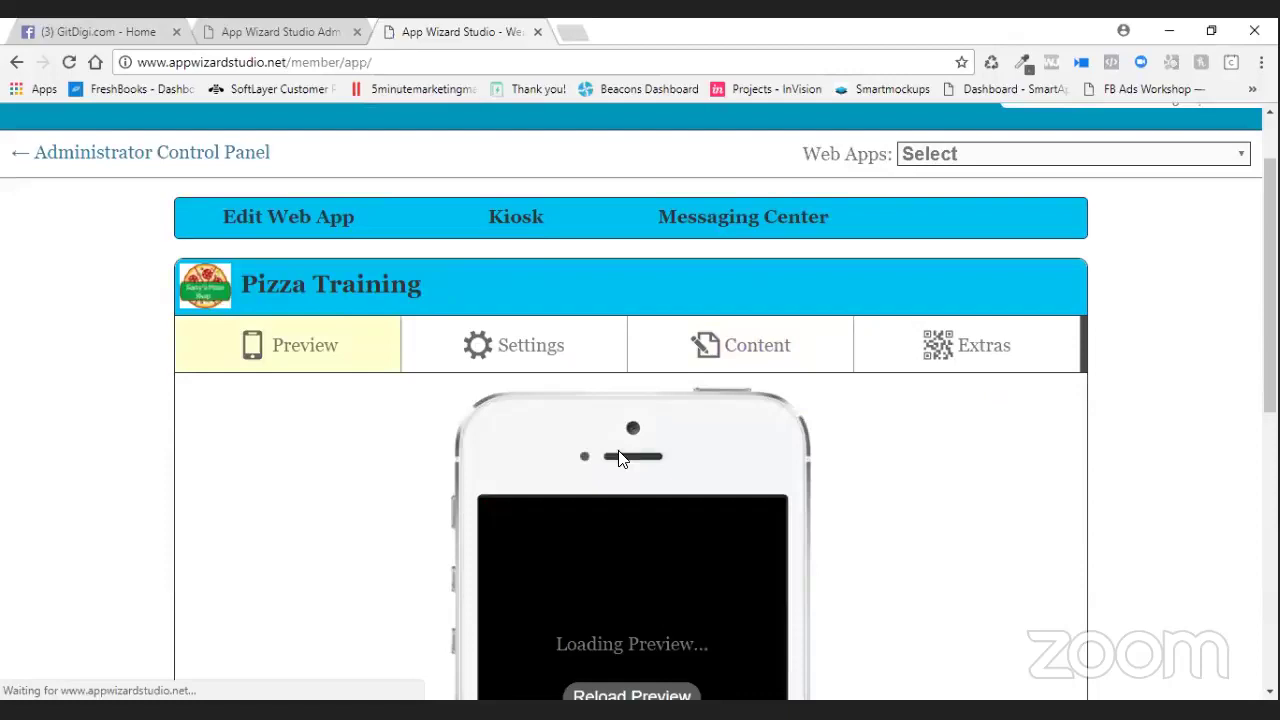
pyautogui.scroll(-3, 866, 460)
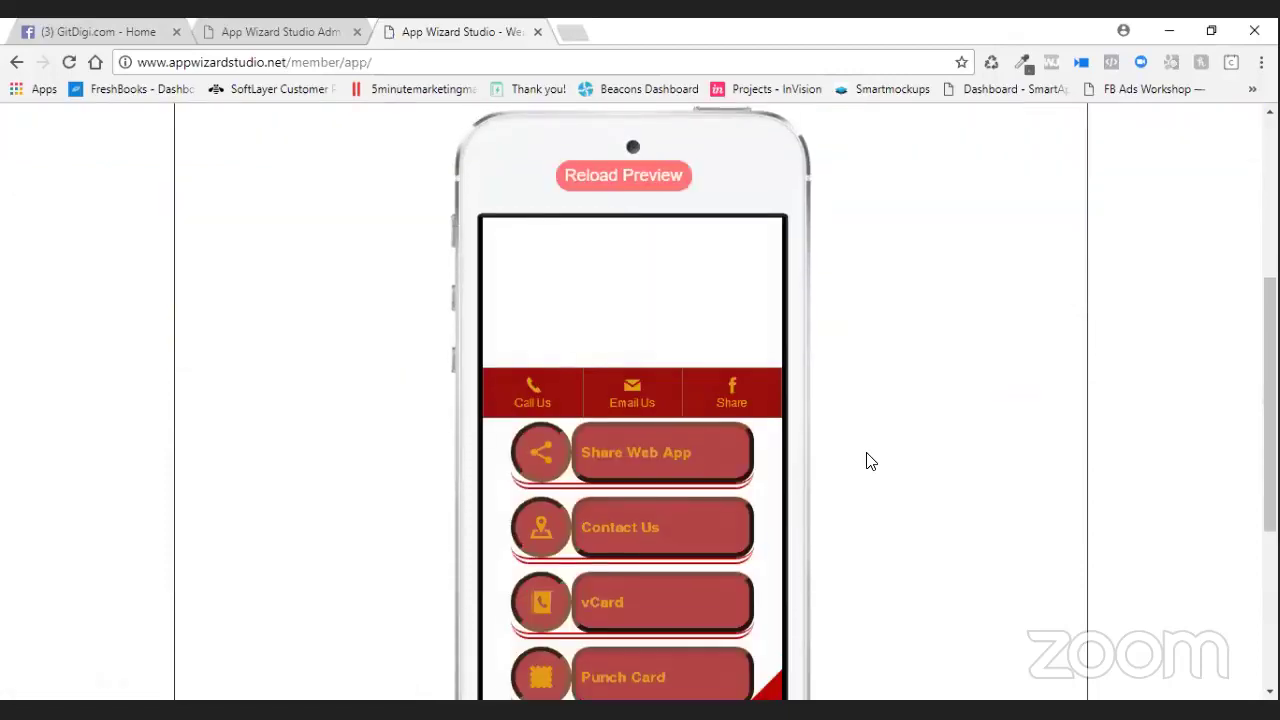
pyautogui.scroll(-2, 866, 458)
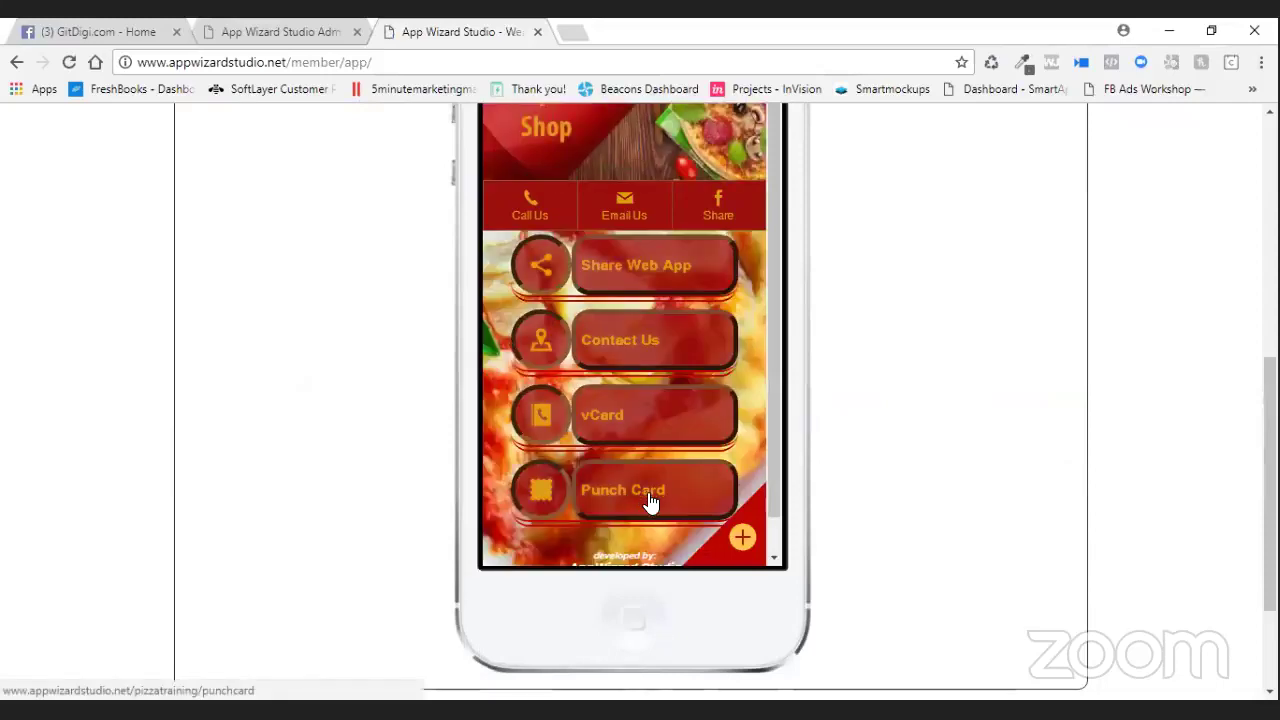
pyautogui.rightClick(628, 494)
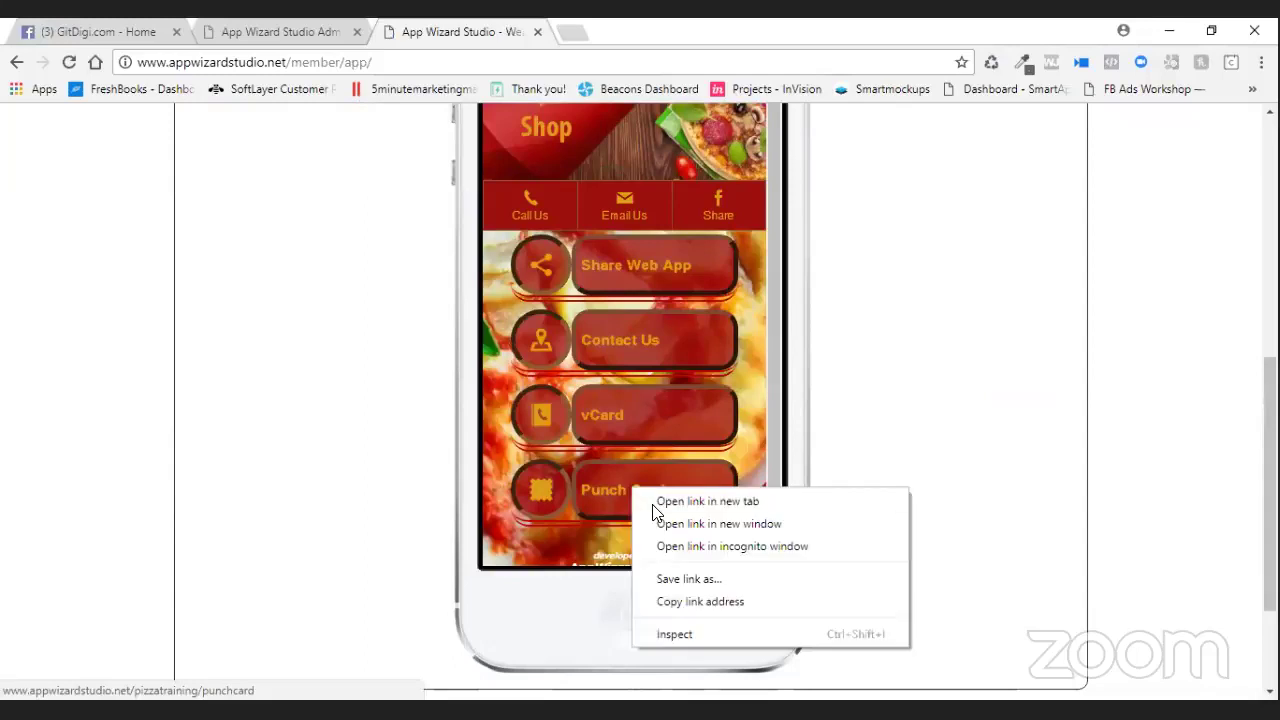
pyautogui.click(728, 602)
# Hide the Punch Card link again by setting Show to No, and save
pyautogui.scroll(2, 900, 491)
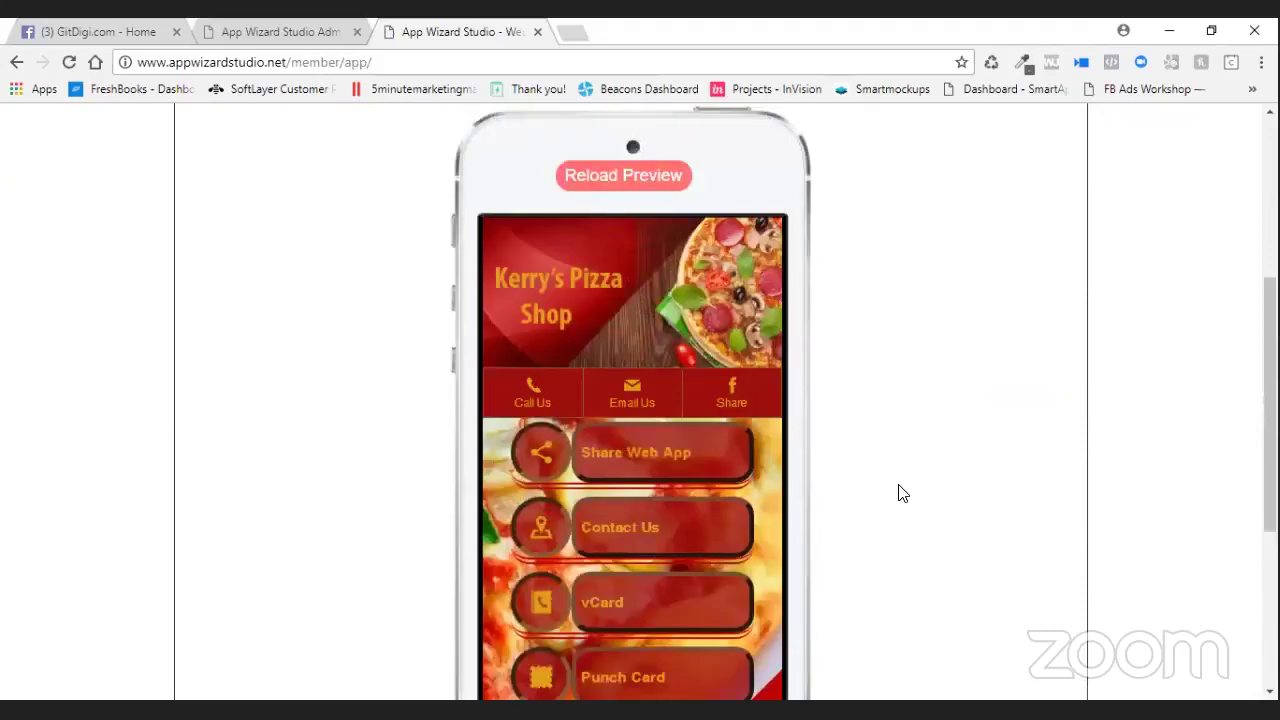
pyautogui.scroll(2, 900, 491)
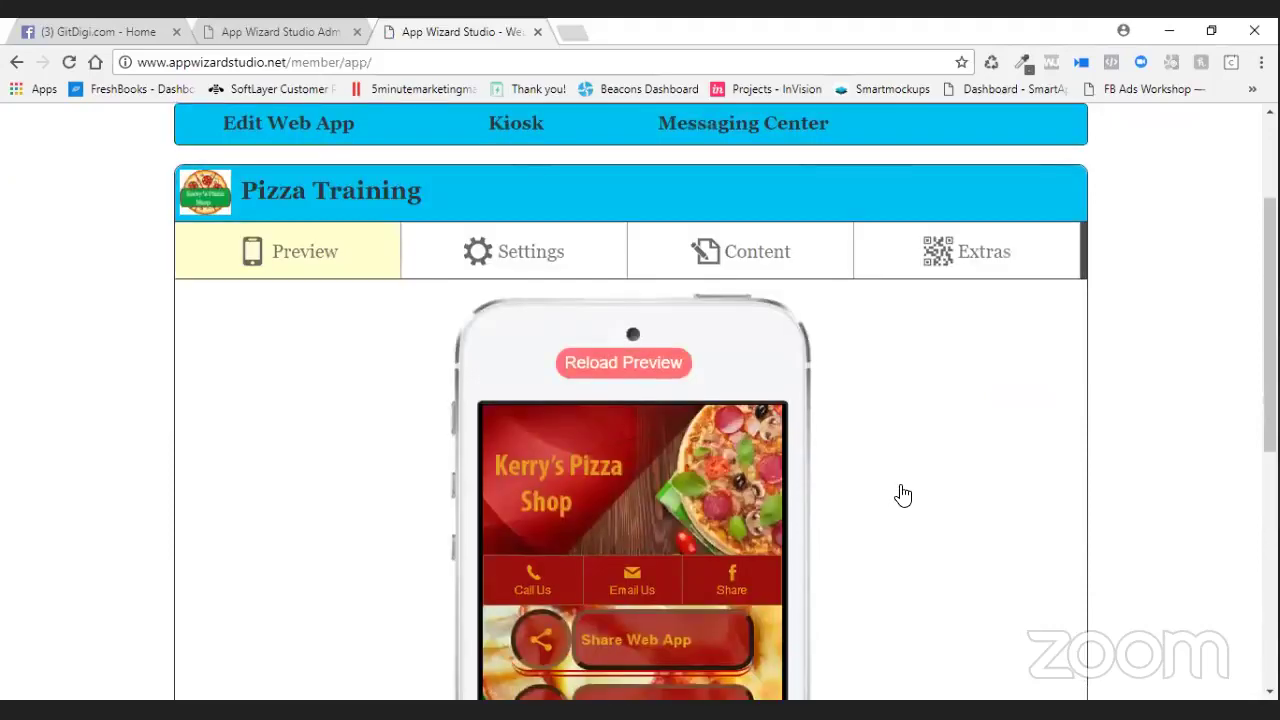
pyautogui.click(755, 262)
pyautogui.scroll(-2, 480, 526)
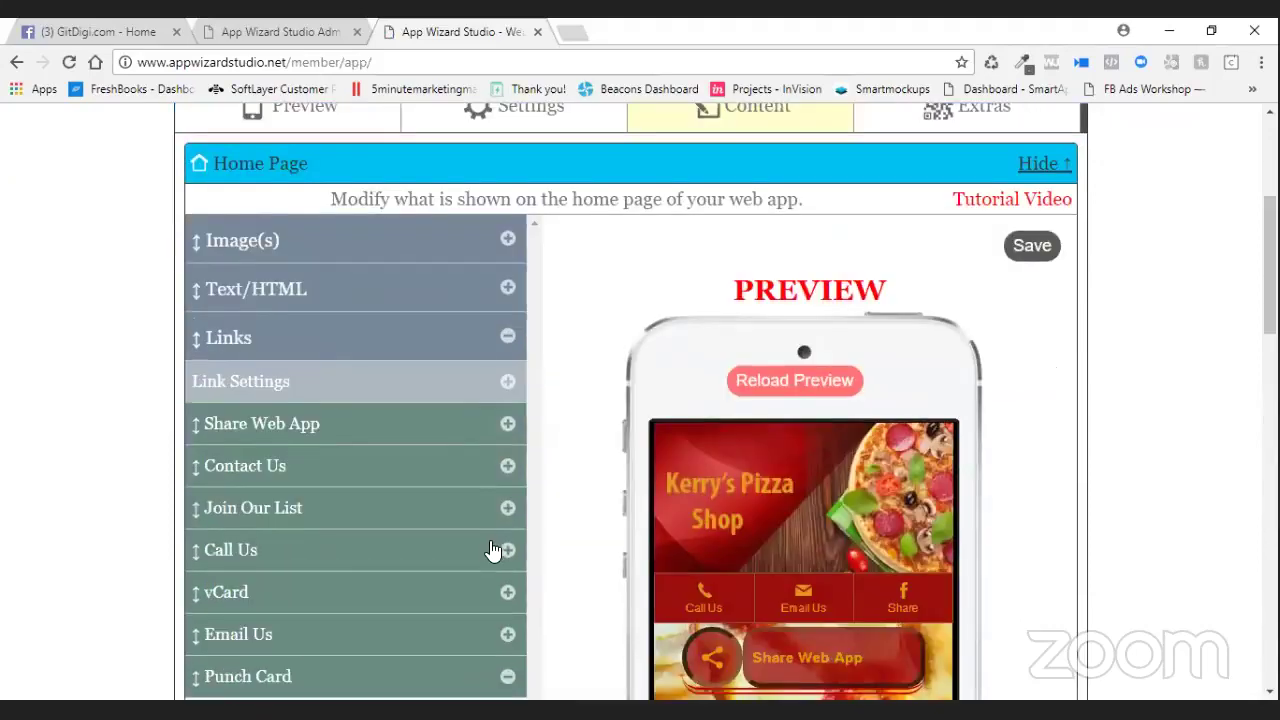
pyautogui.click(359, 676)
pyautogui.click(362, 648)
pyautogui.click(508, 635)
pyautogui.click(1053, 210)
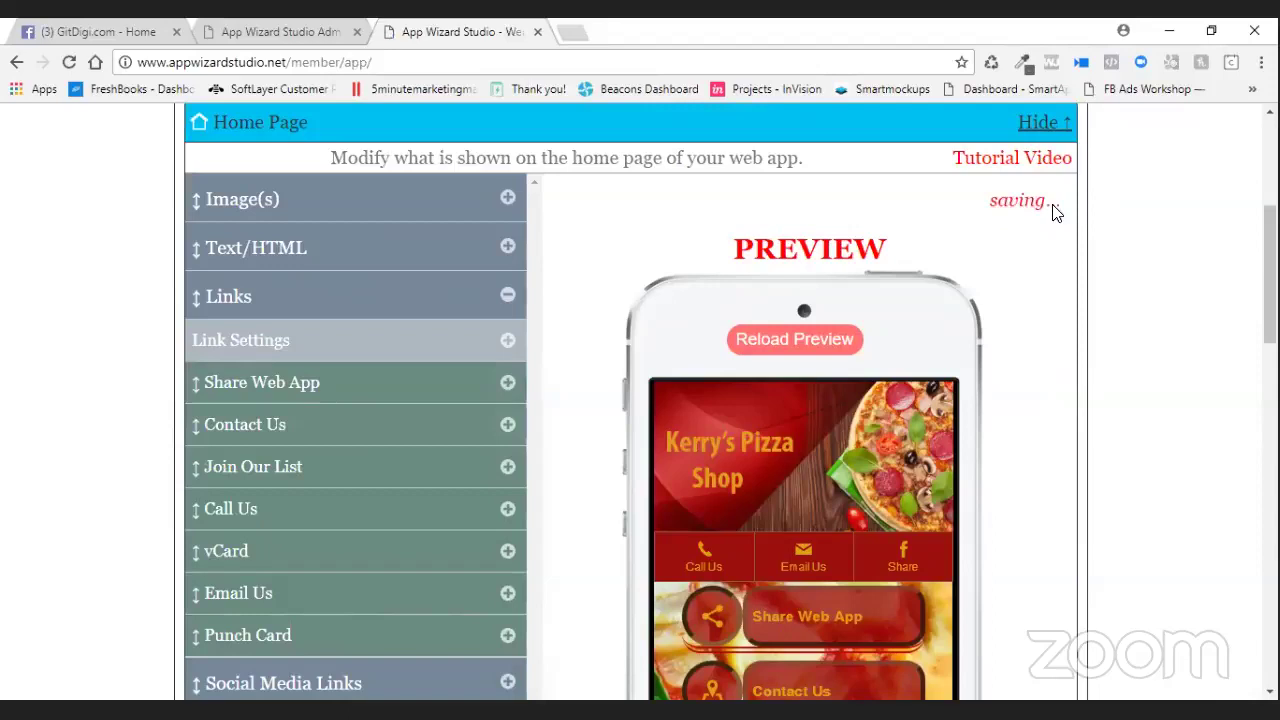
pyautogui.scroll(2, 738, 240)
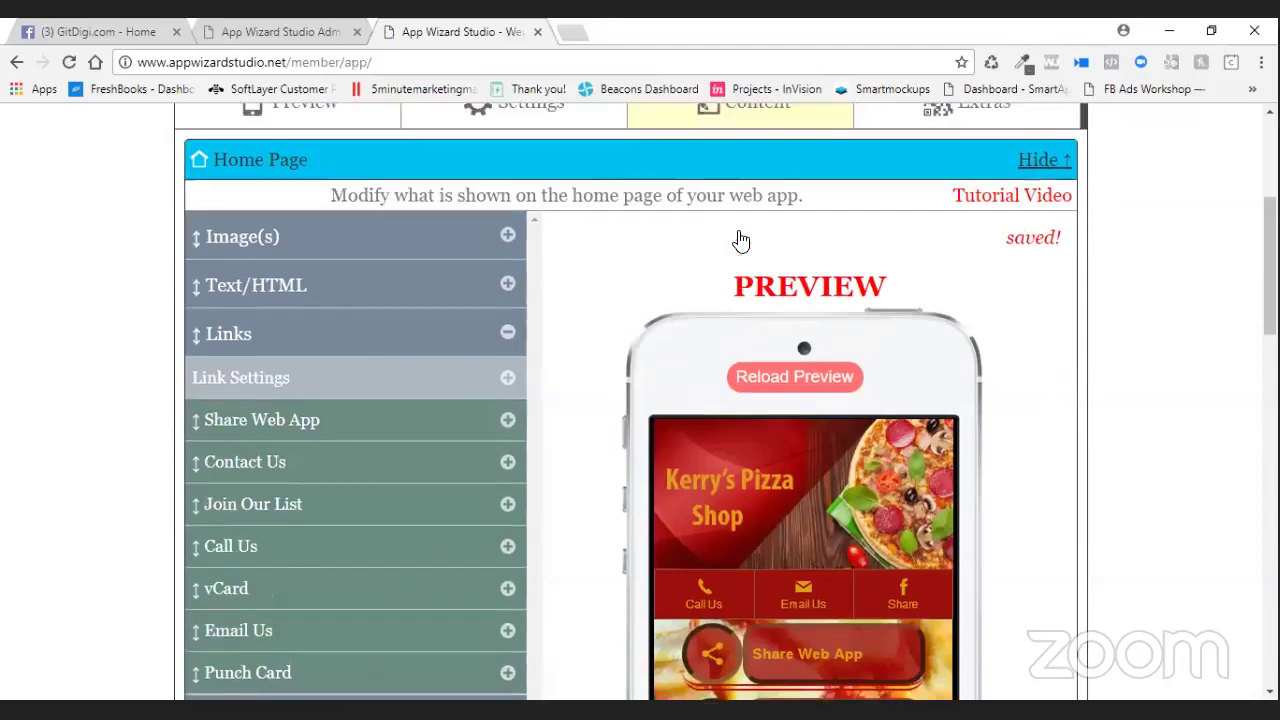
pyautogui.click(770, 133)
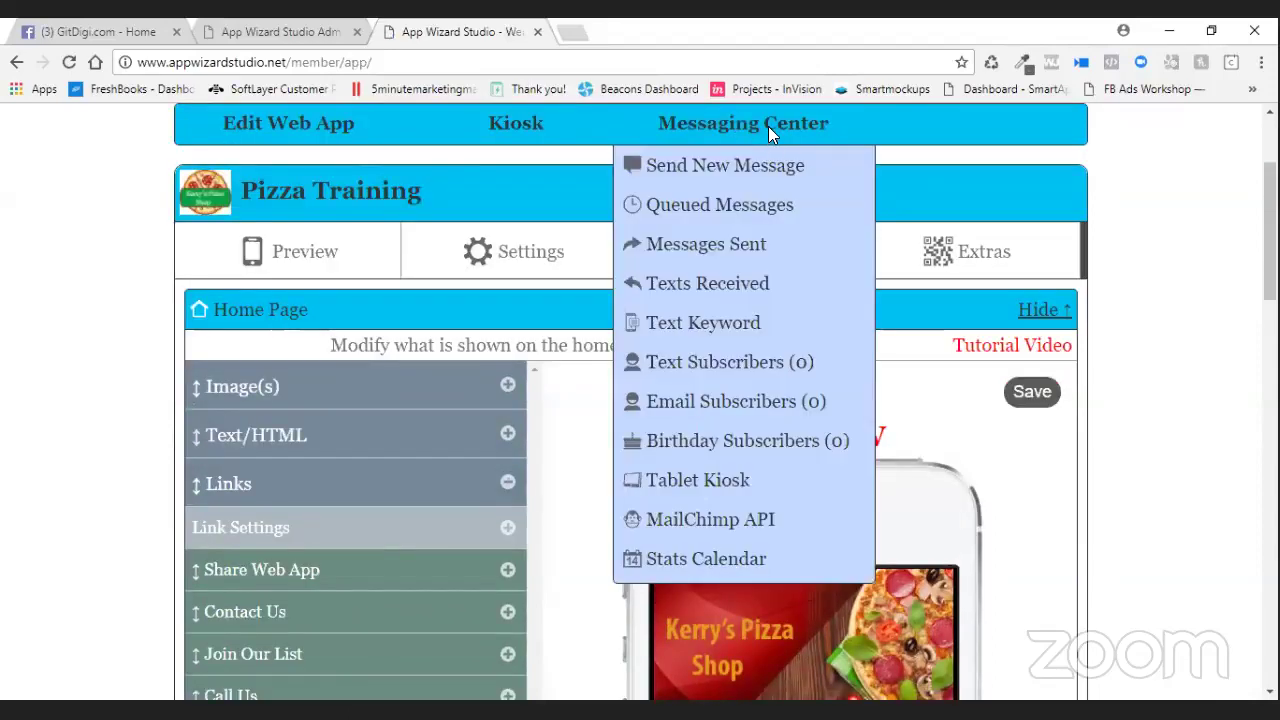
pyautogui.click(705, 168)
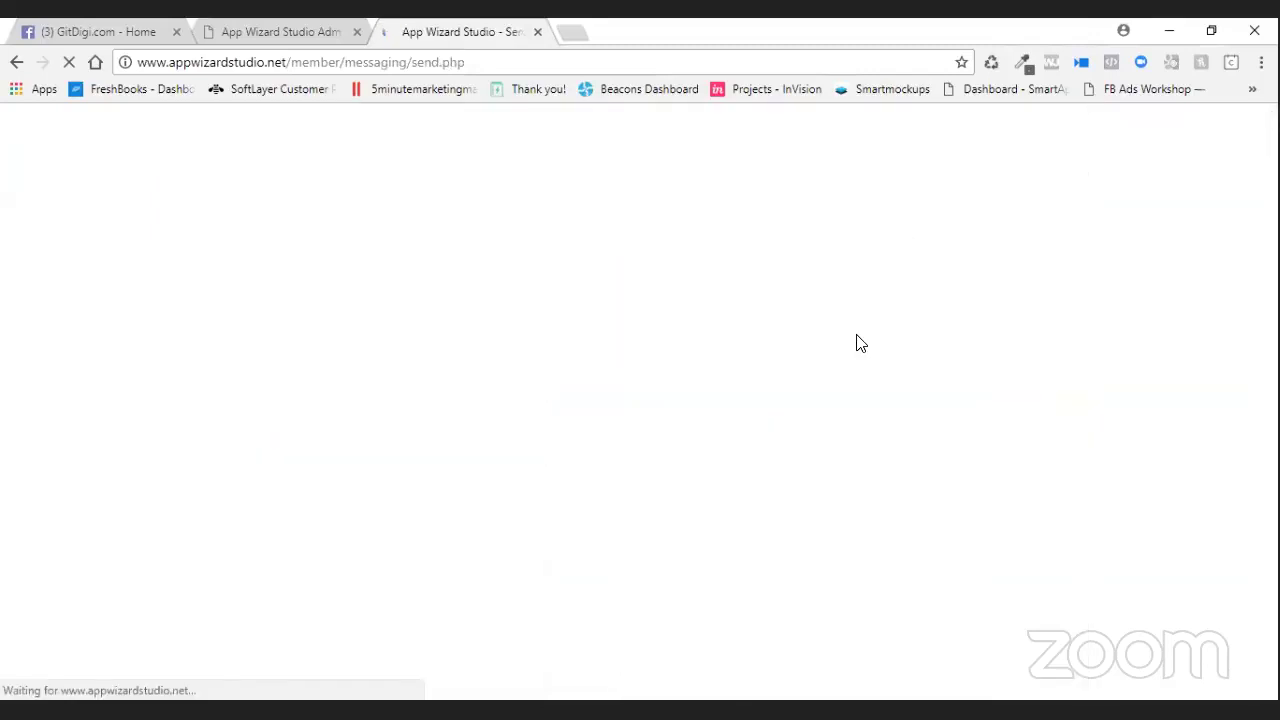
pyautogui.scroll(-1, 837, 575)
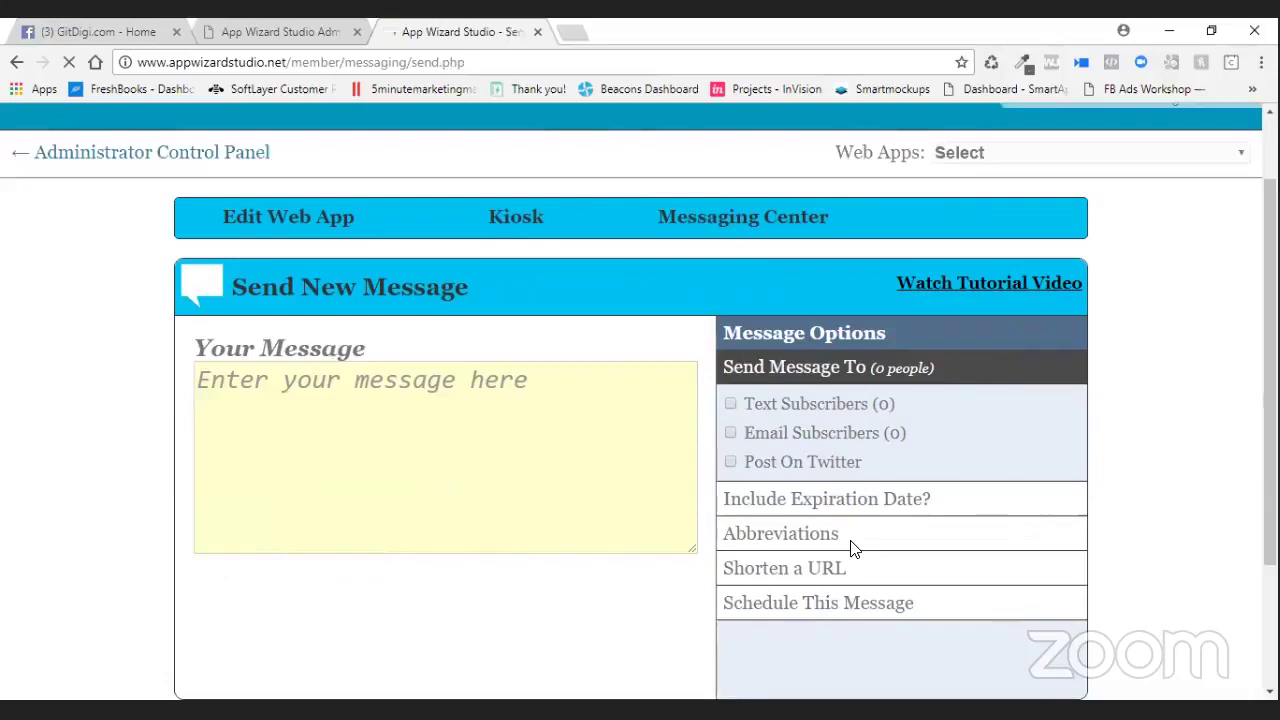
pyautogui.click(1071, 571)
pyautogui.click(906, 521)
pyautogui.hotkey('ctrl', 'v')
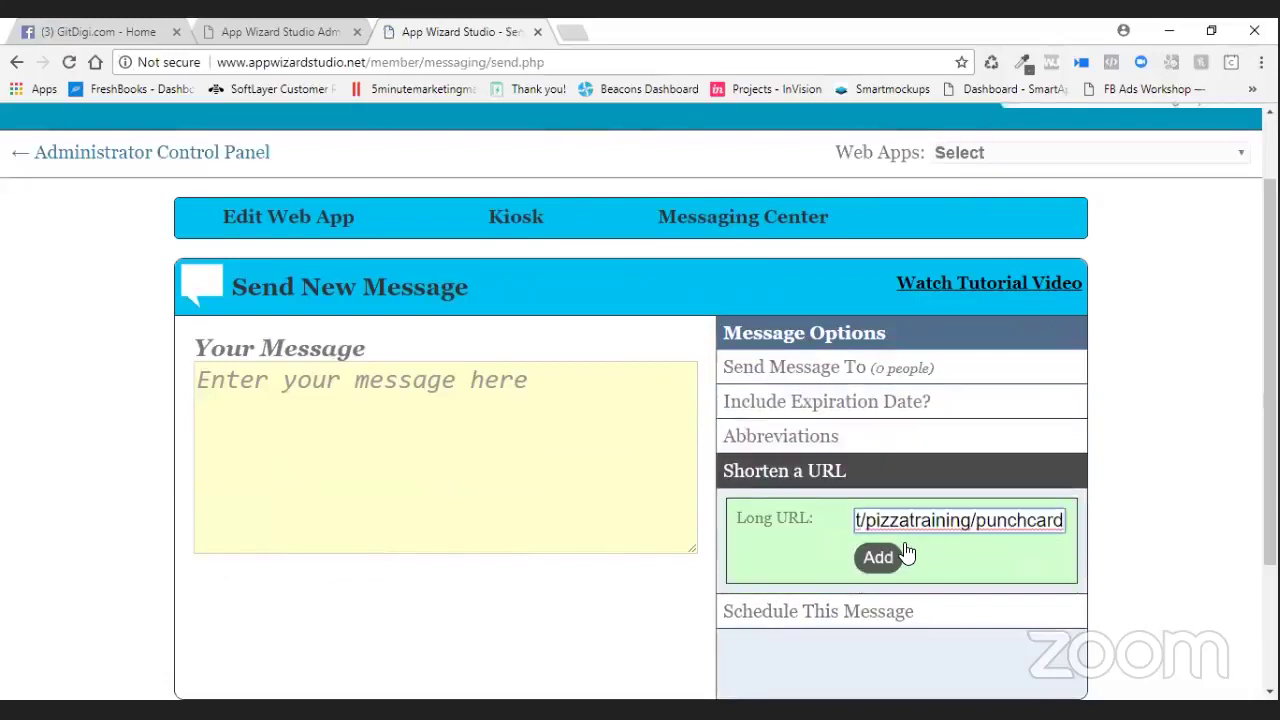
pyautogui.click(900, 556)
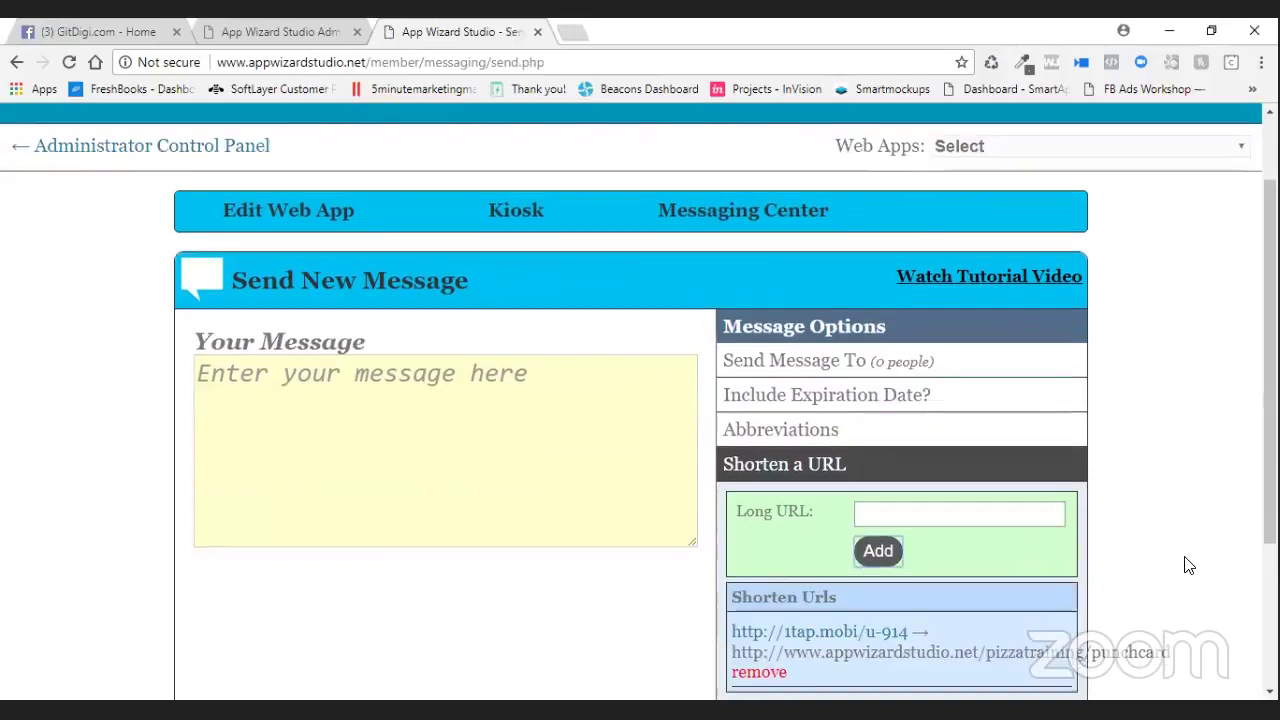
pyautogui.scroll(-2, 1188, 566)
pyautogui.moveTo(908, 451); pyautogui.dragTo(734, 452)
pyautogui.rightClick(780, 452)
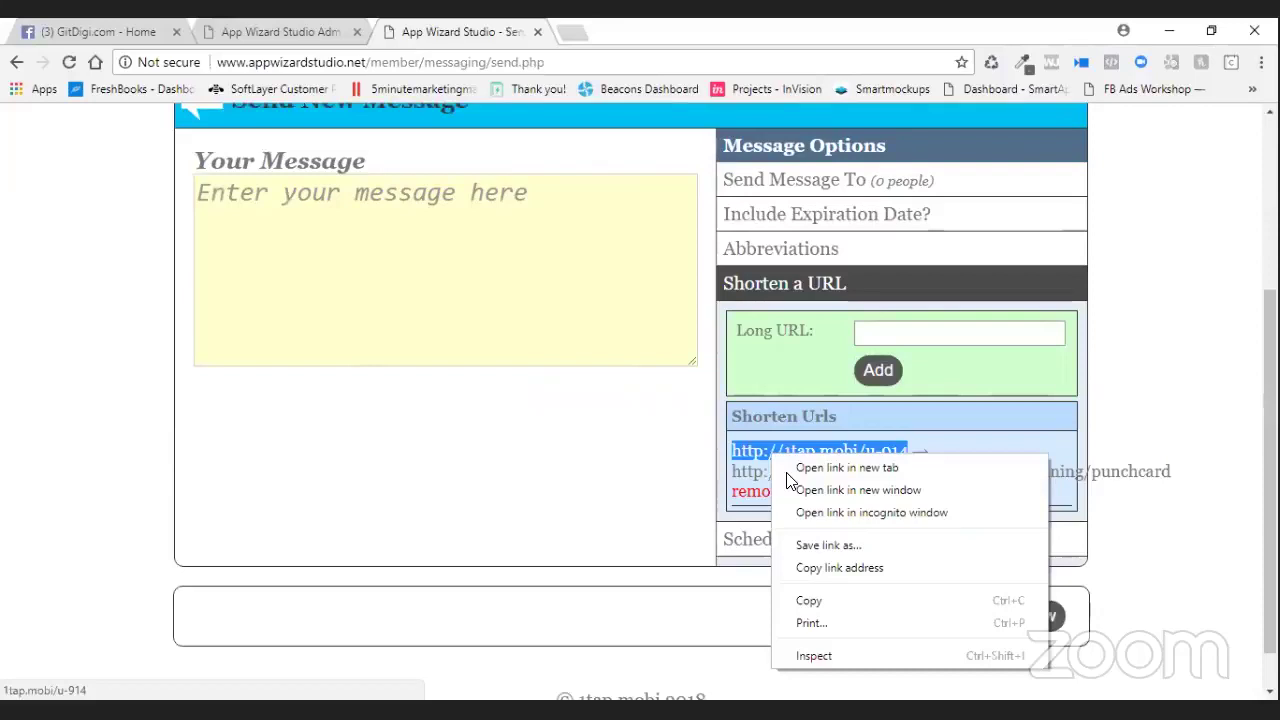
pyautogui.click(810, 604)
pyautogui.scroll(3, 666, 475)
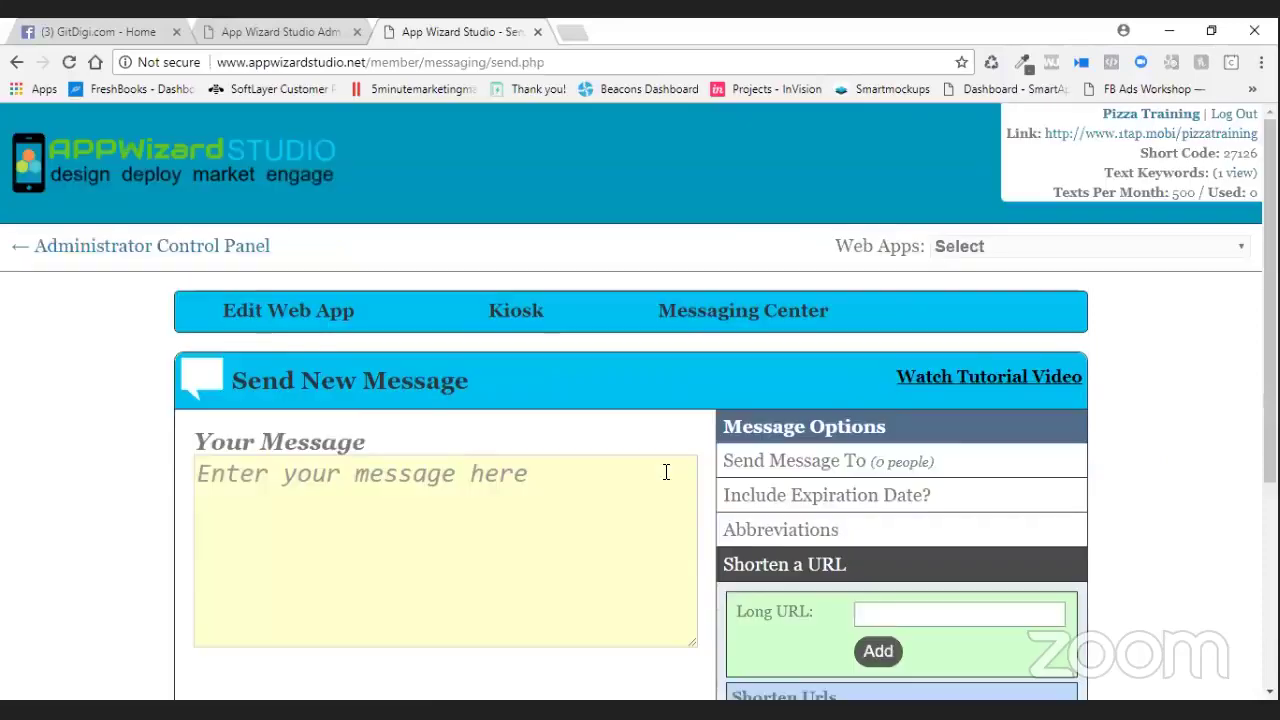
# Append 'Exp 1/23' and the pasted short link to the text keyword's incentive message
pyautogui.moveTo(743, 310)
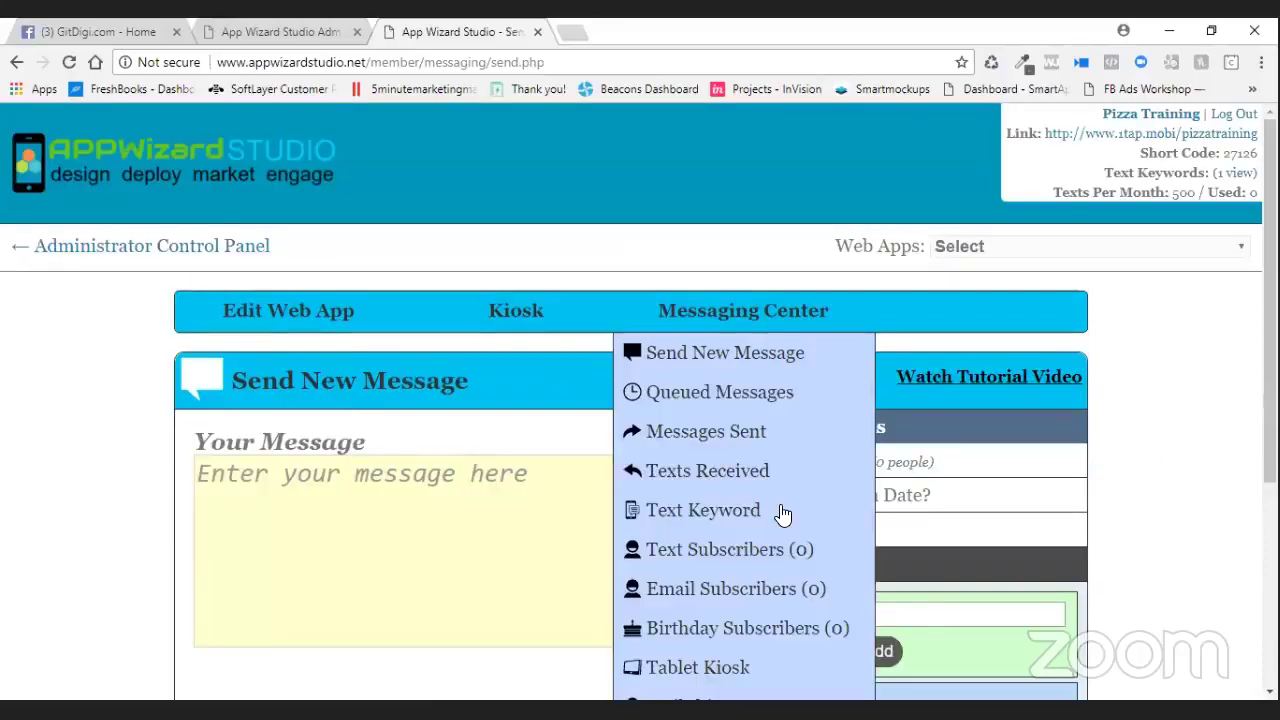
pyautogui.click(720, 515)
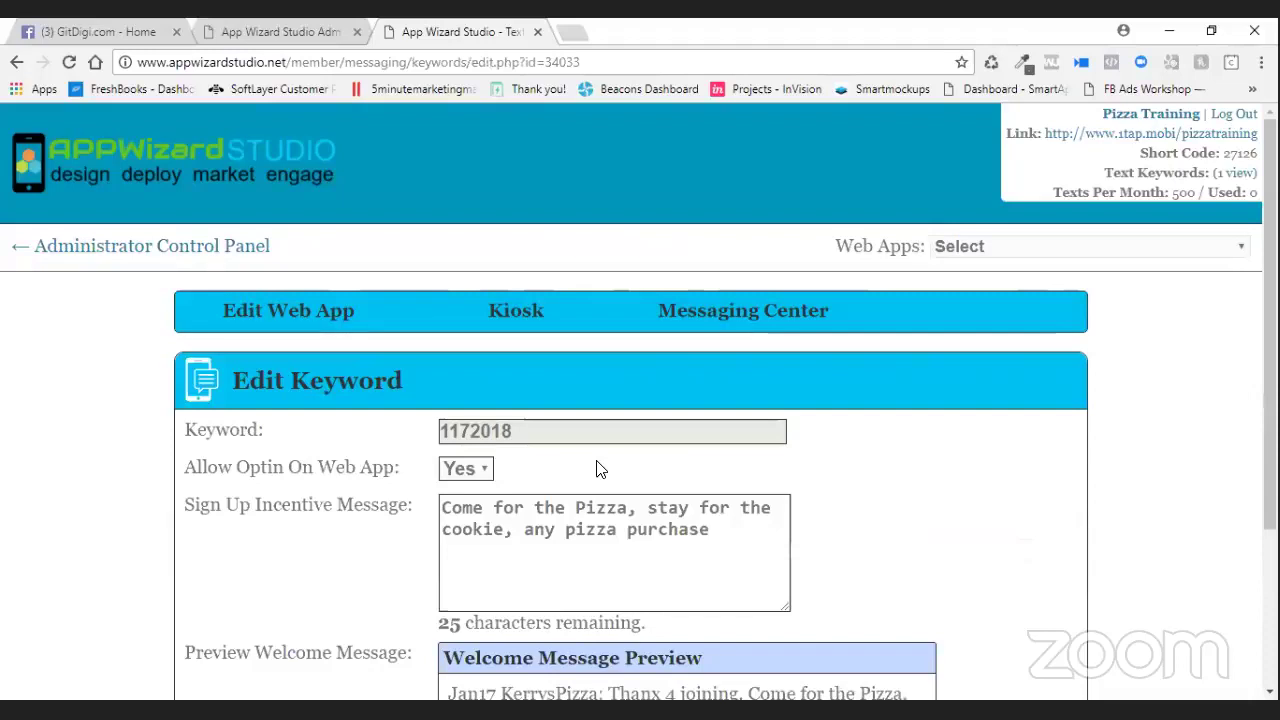
pyautogui.scroll(-1, 715, 445)
pyautogui.scroll(-1, 714, 445)
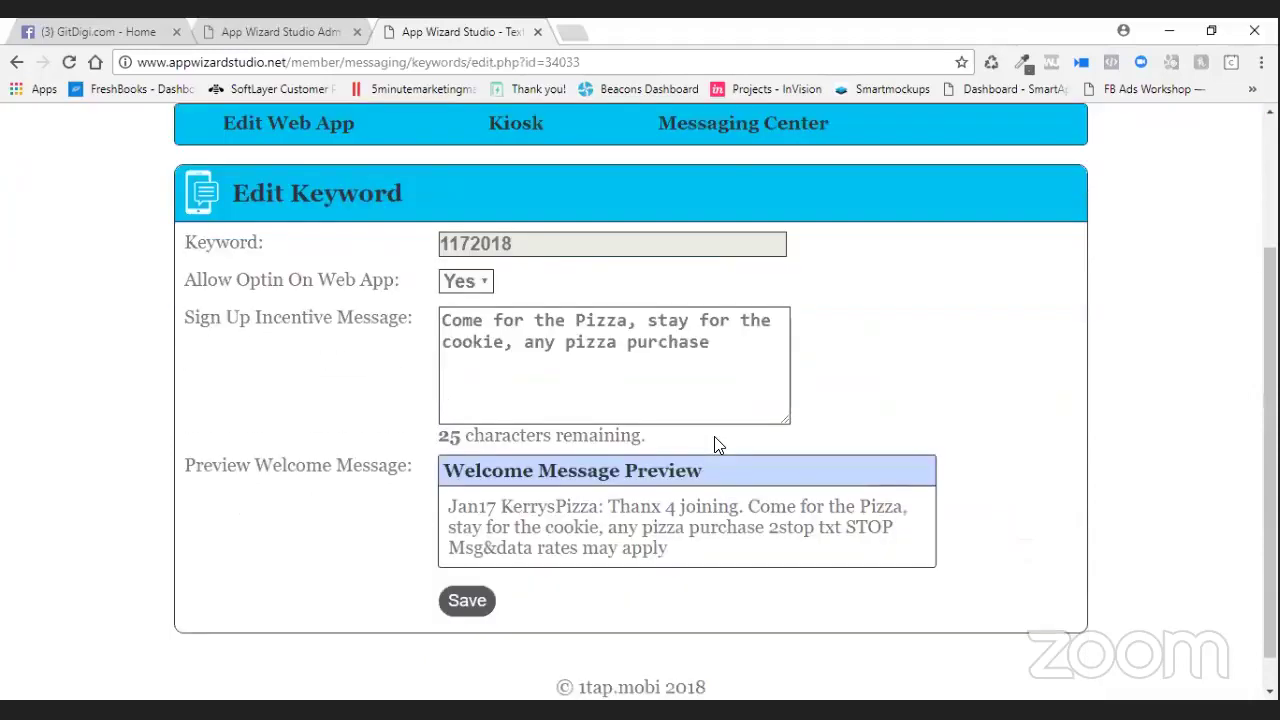
pyautogui.click(741, 350)
pyautogui.write('Exp')
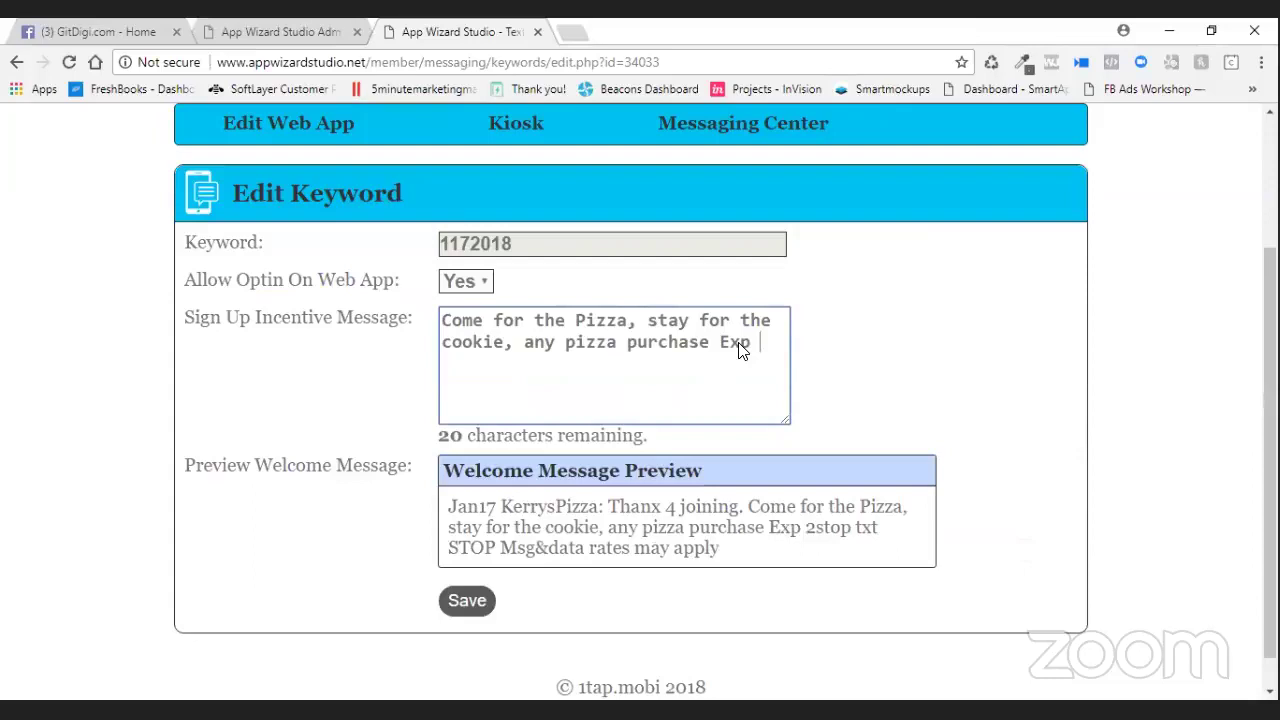
pyautogui.write(' 1/')
pyautogui.press('BackSpace')
pyautogui.write('12')
pyautogui.press('BackSpace')
pyautogui.press('BackSpace')
pyautogui.write('/23')
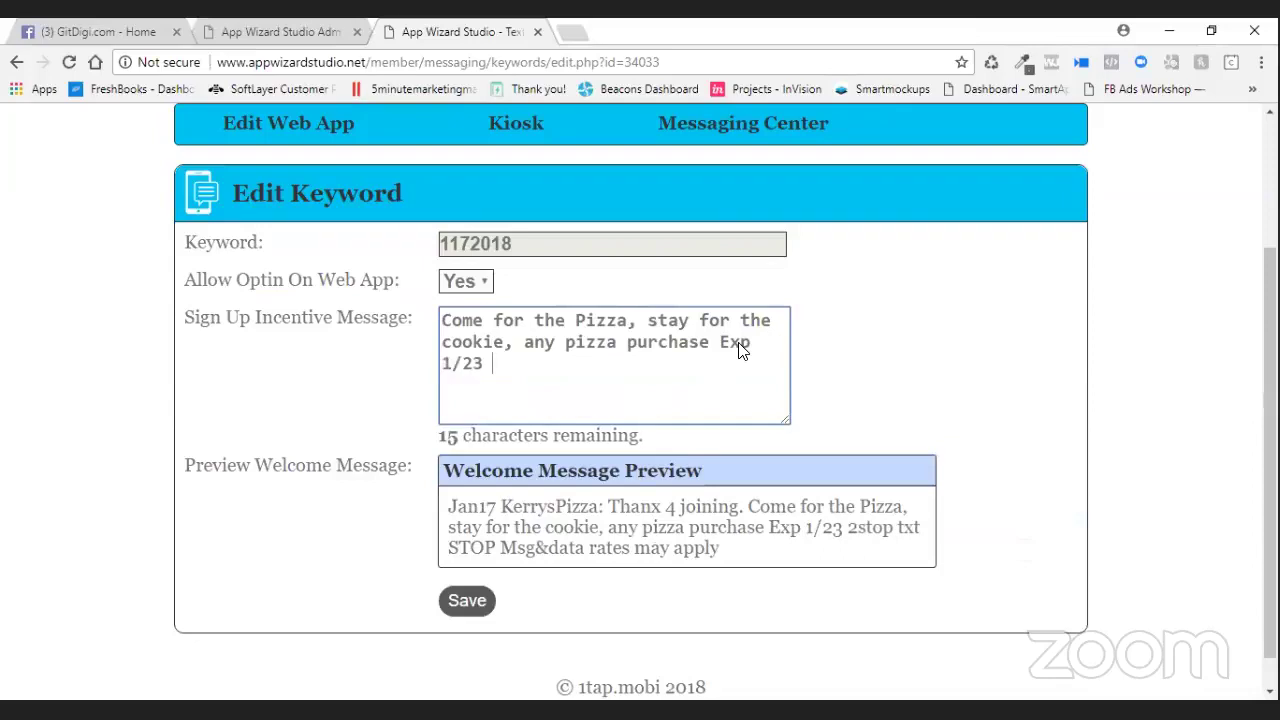
pyautogui.hotkey('ctrl', 'v')
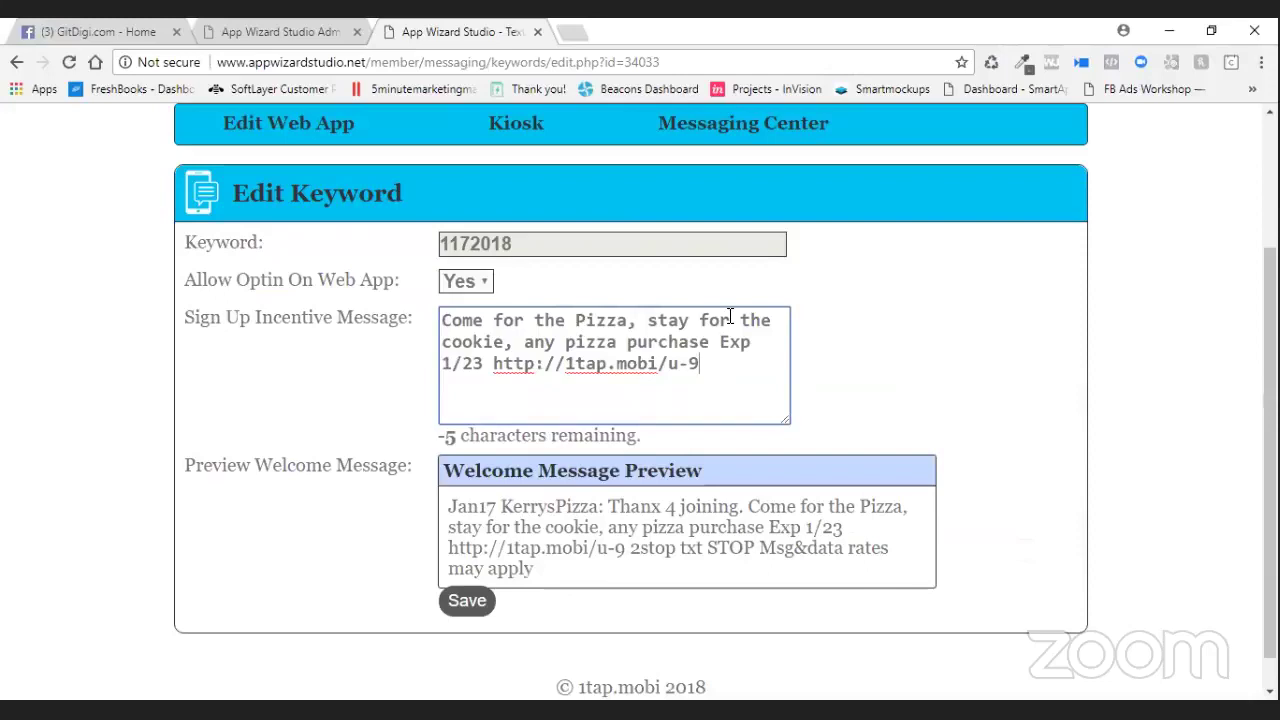
# Replace 'for' with '4', trim the message to the character limit, and save
pyautogui.moveTo(730, 320); pyautogui.dragTo(700, 321)
pyautogui.write('4')
pyautogui.hotkey('ctrl', 'End')
pyautogui.press('BackSpace')
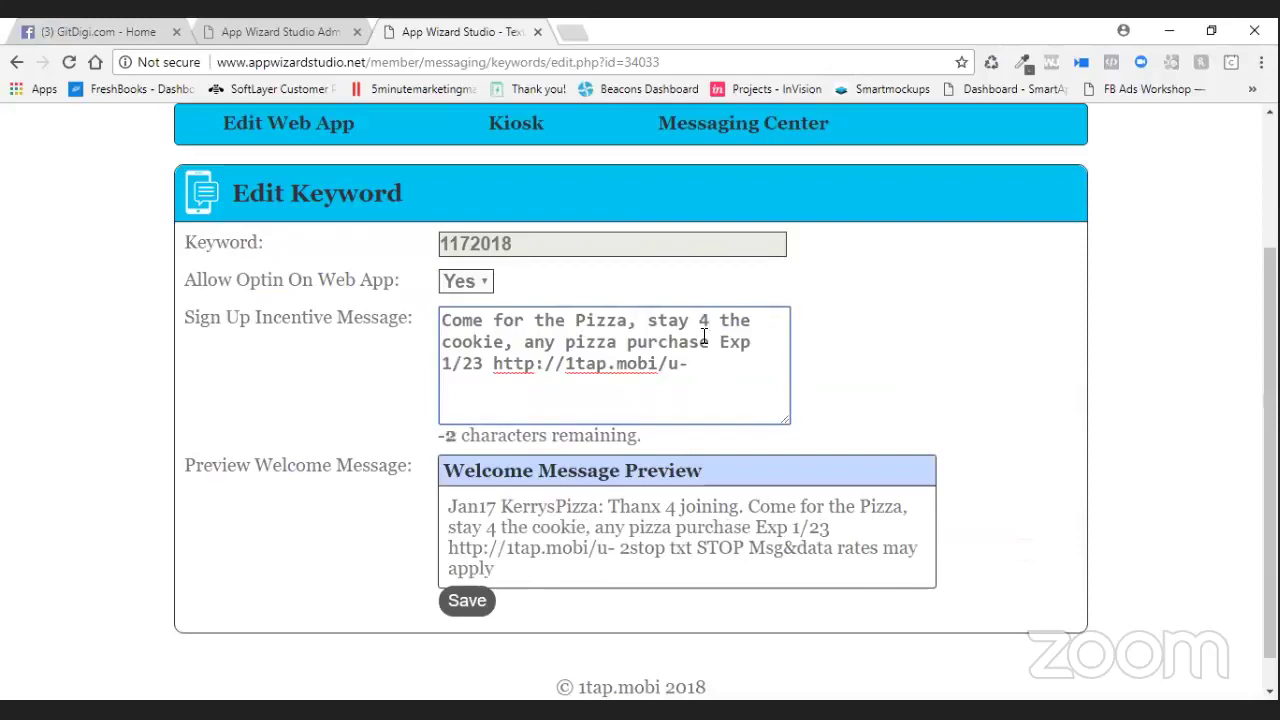
pyautogui.press('BackSpace')
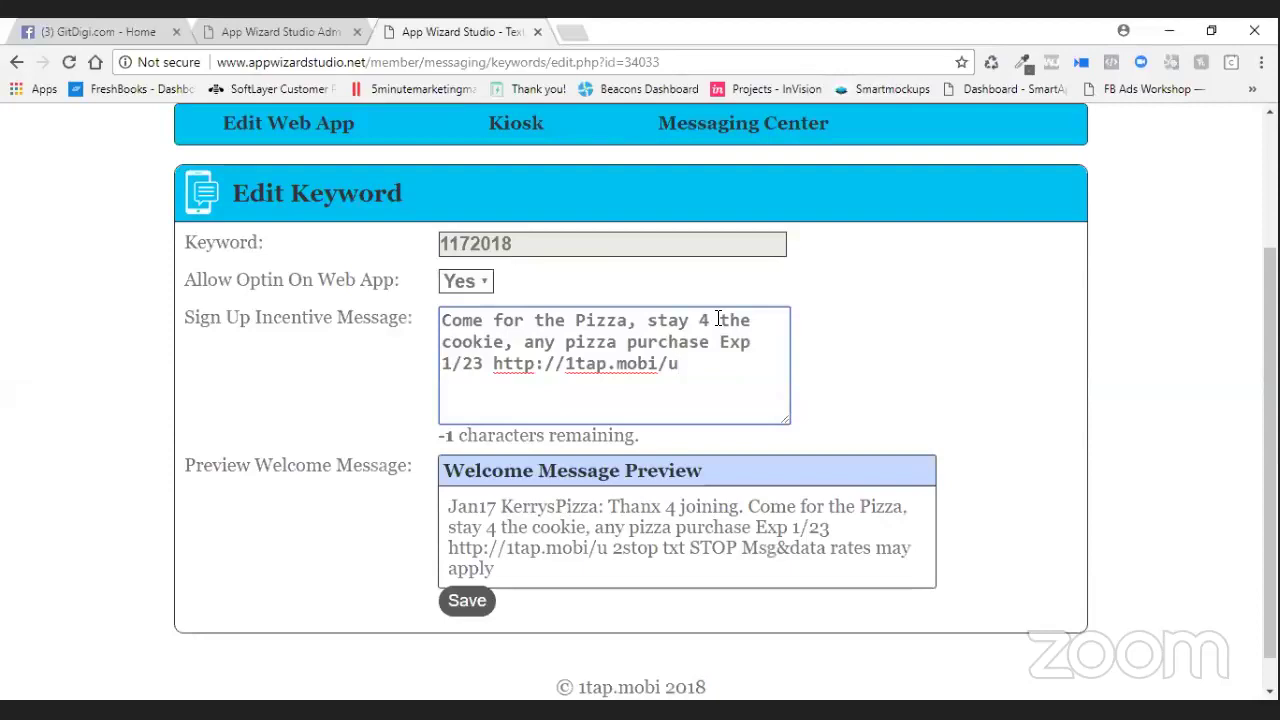
pyautogui.scroll(1, 686, 280)
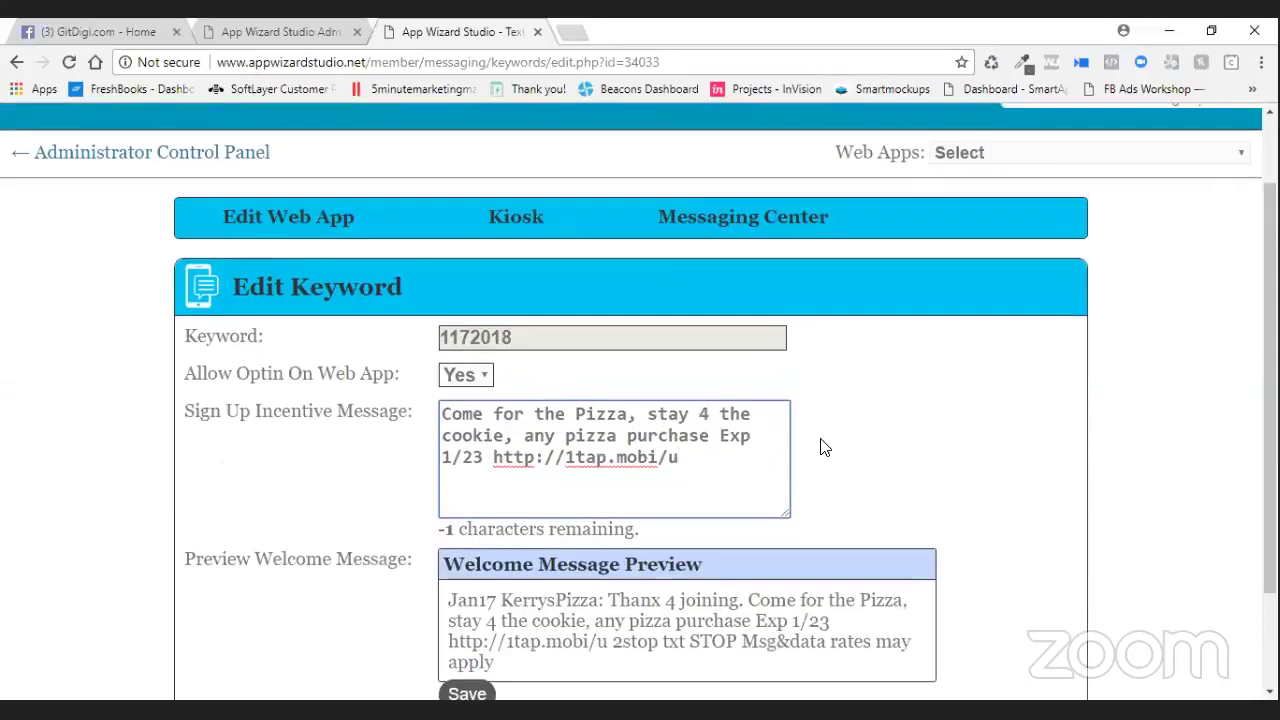
pyautogui.scroll(-1, 826, 446)
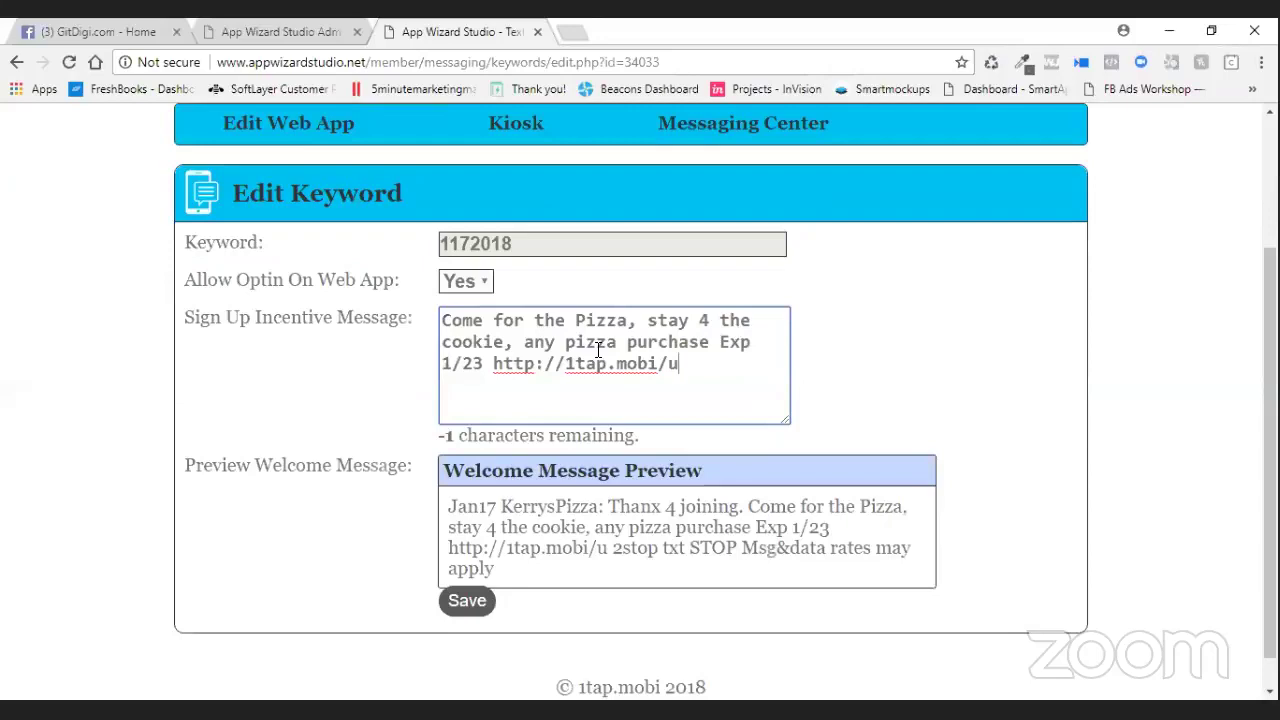
pyautogui.click(525, 343)
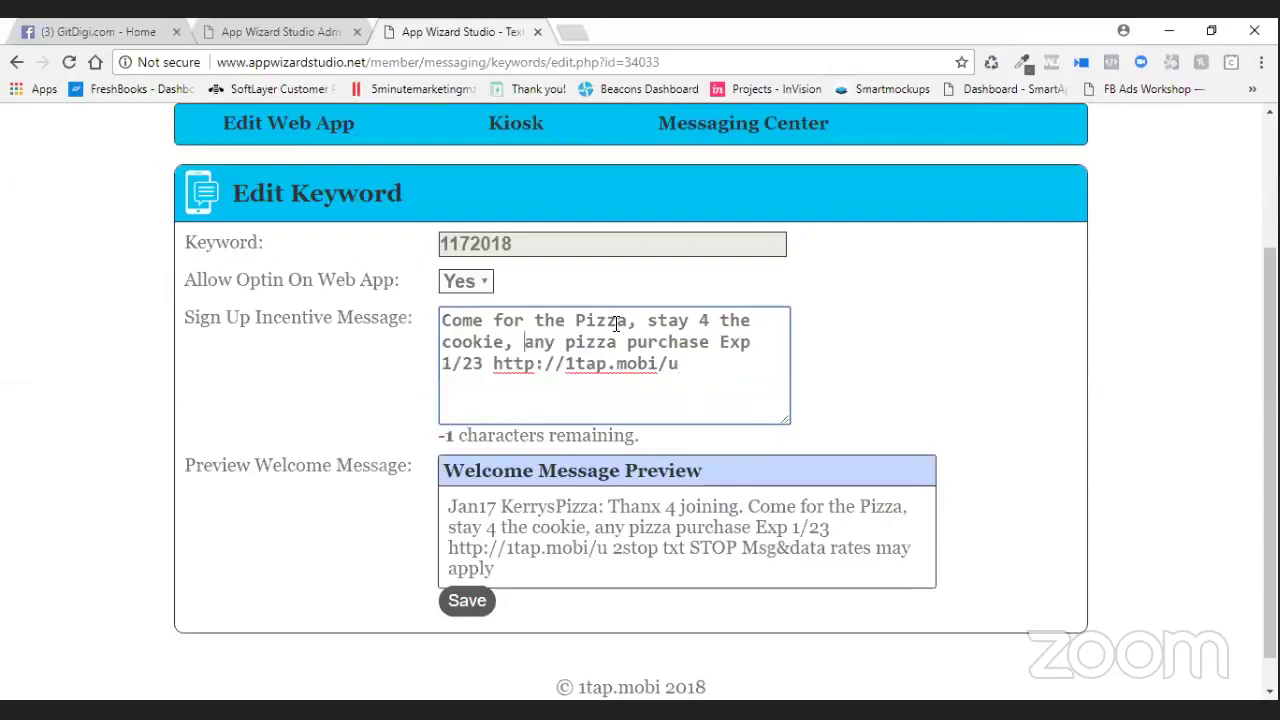
pyautogui.press('BackSpace')
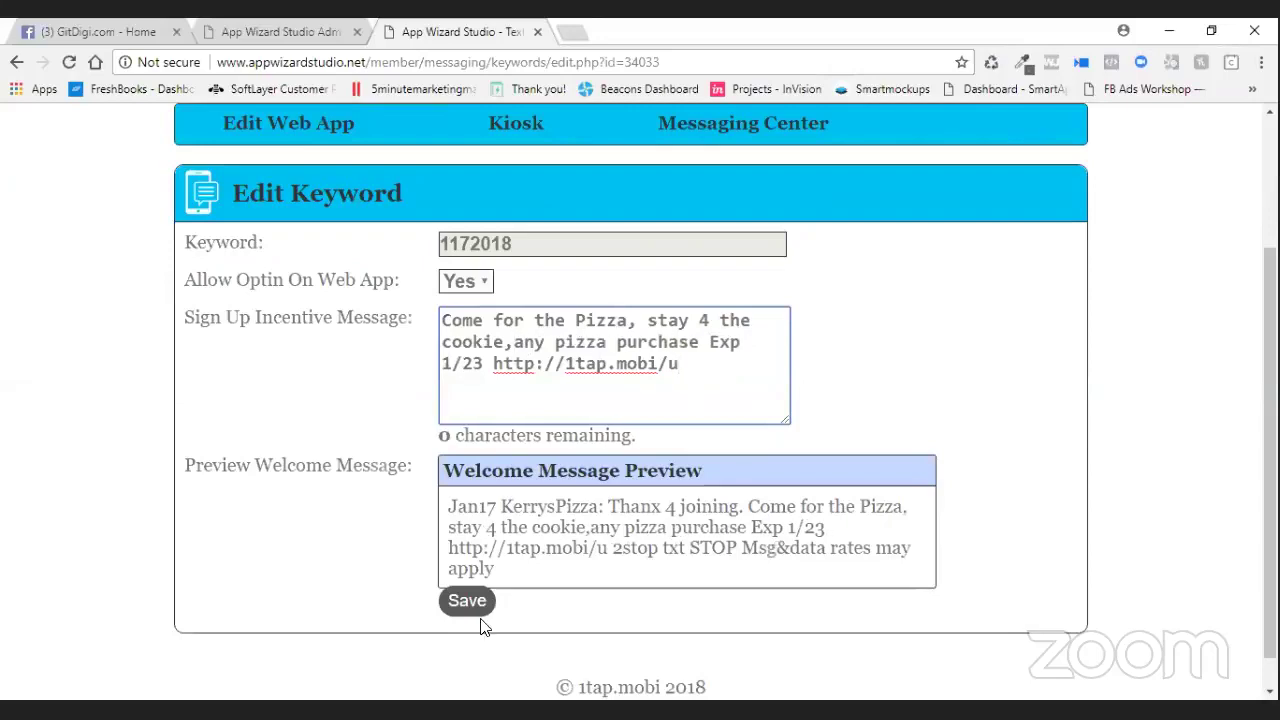
pyautogui.click(482, 600)
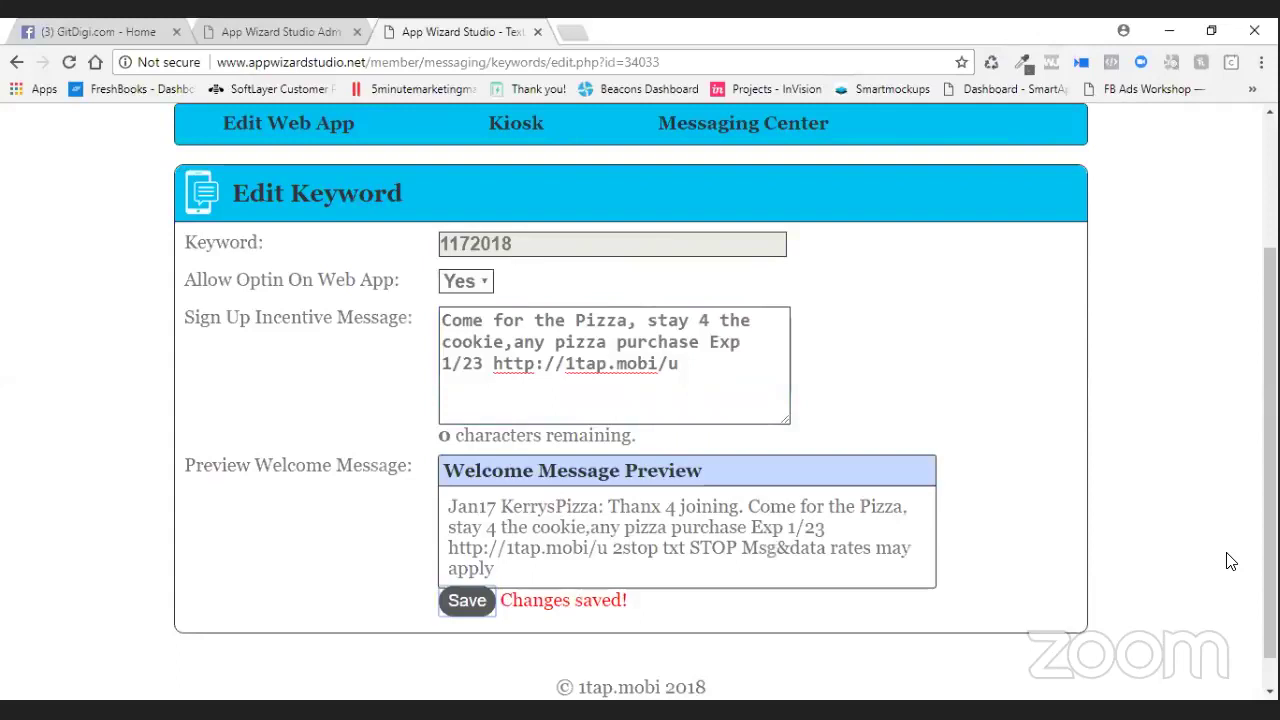
pyautogui.scroll(2, 171, 271)
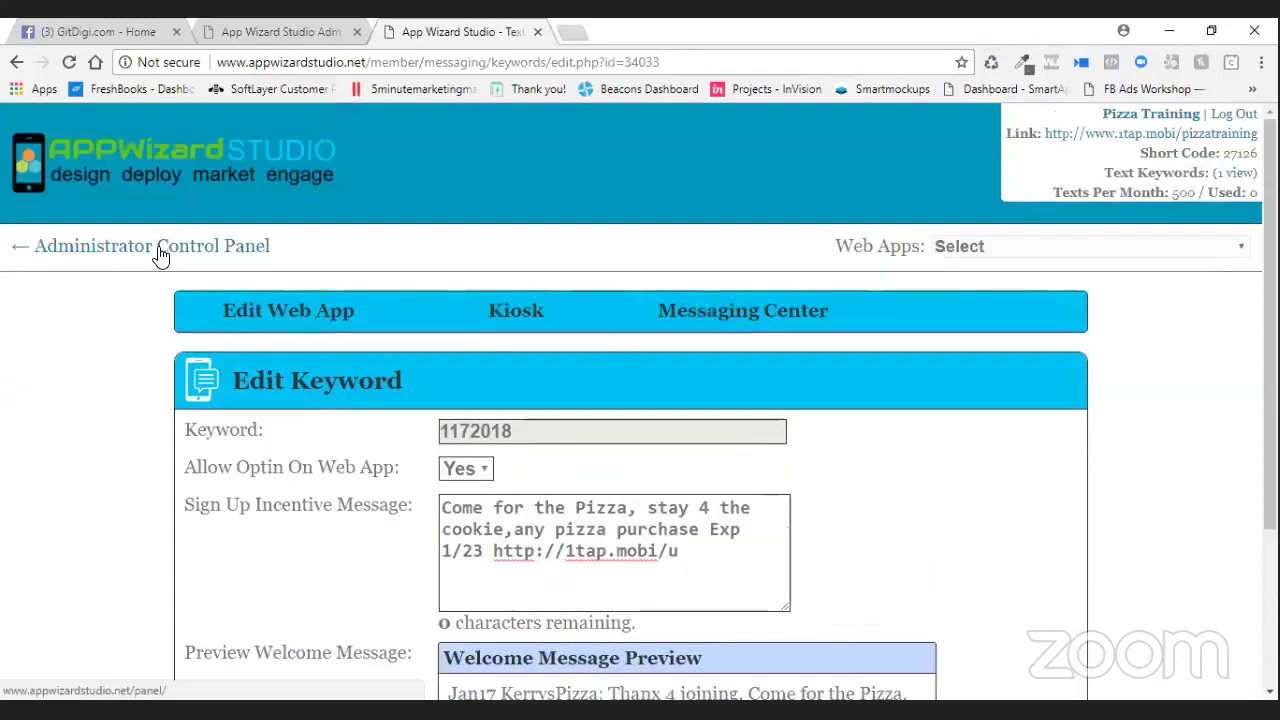
# Return to the Pizza Training web app and open the Messaging Center's Send Message page
pyautogui.click(278, 314)
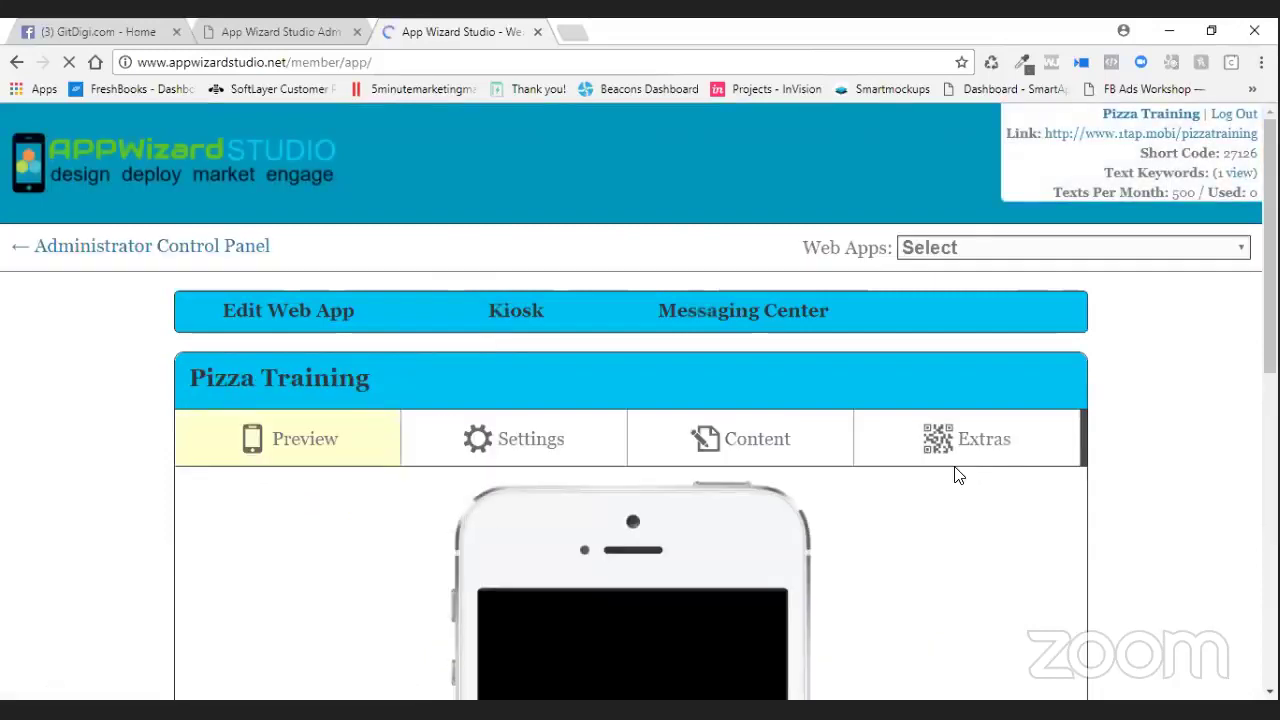
pyautogui.scroll(-2, 957, 475)
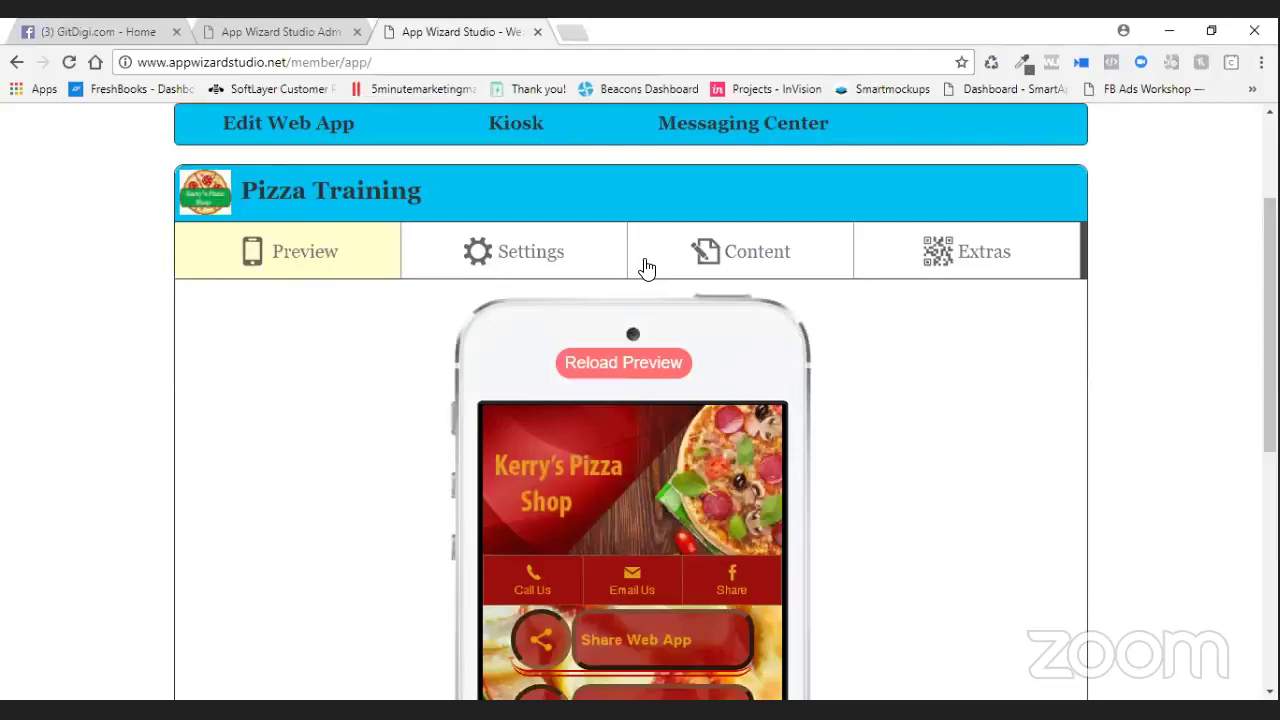
pyautogui.click(790, 125)
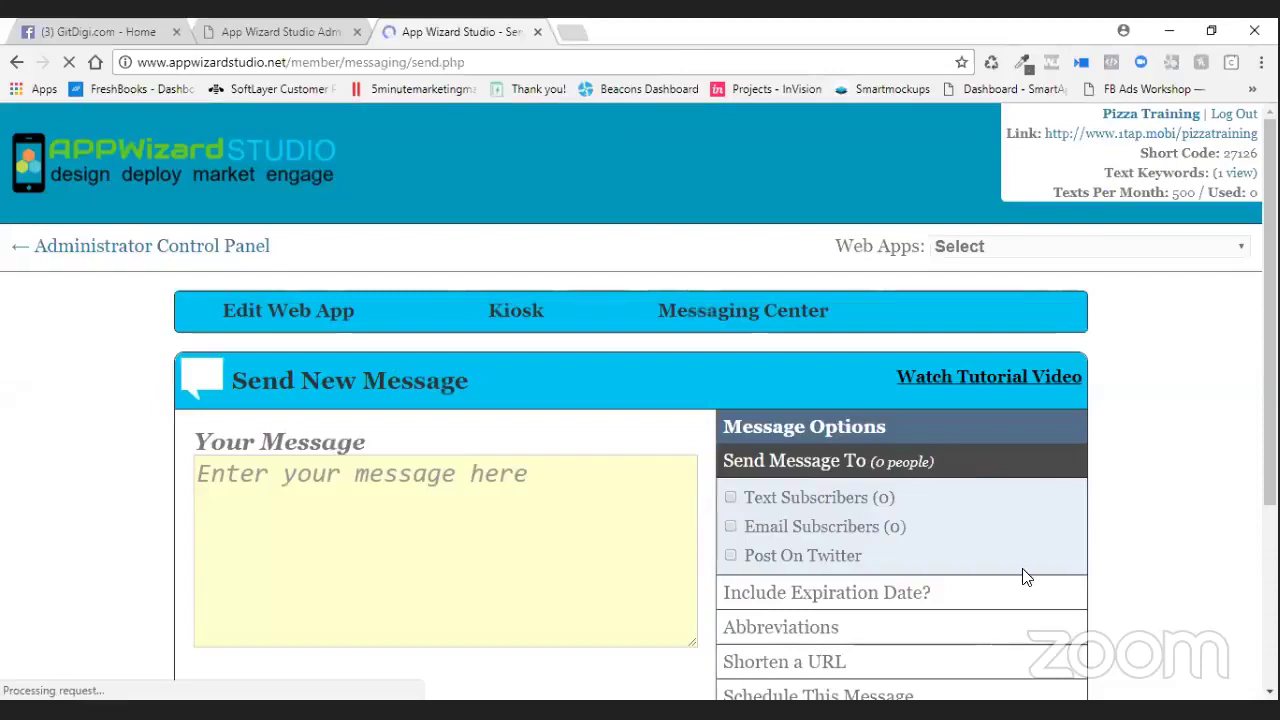
# Address Text Subscribers and write the free cookie with any pizza purchase coupon, expiring 1/23
pyautogui.scroll(-1, 1024, 569)
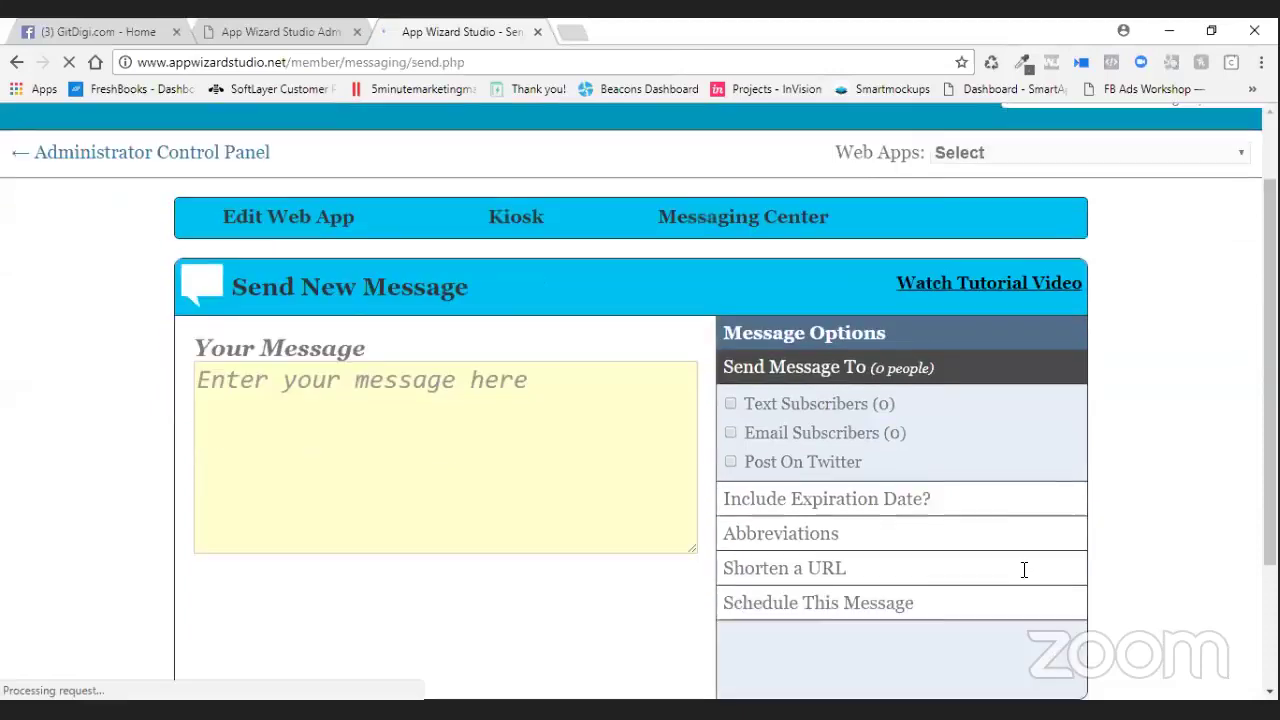
pyautogui.click(731, 405)
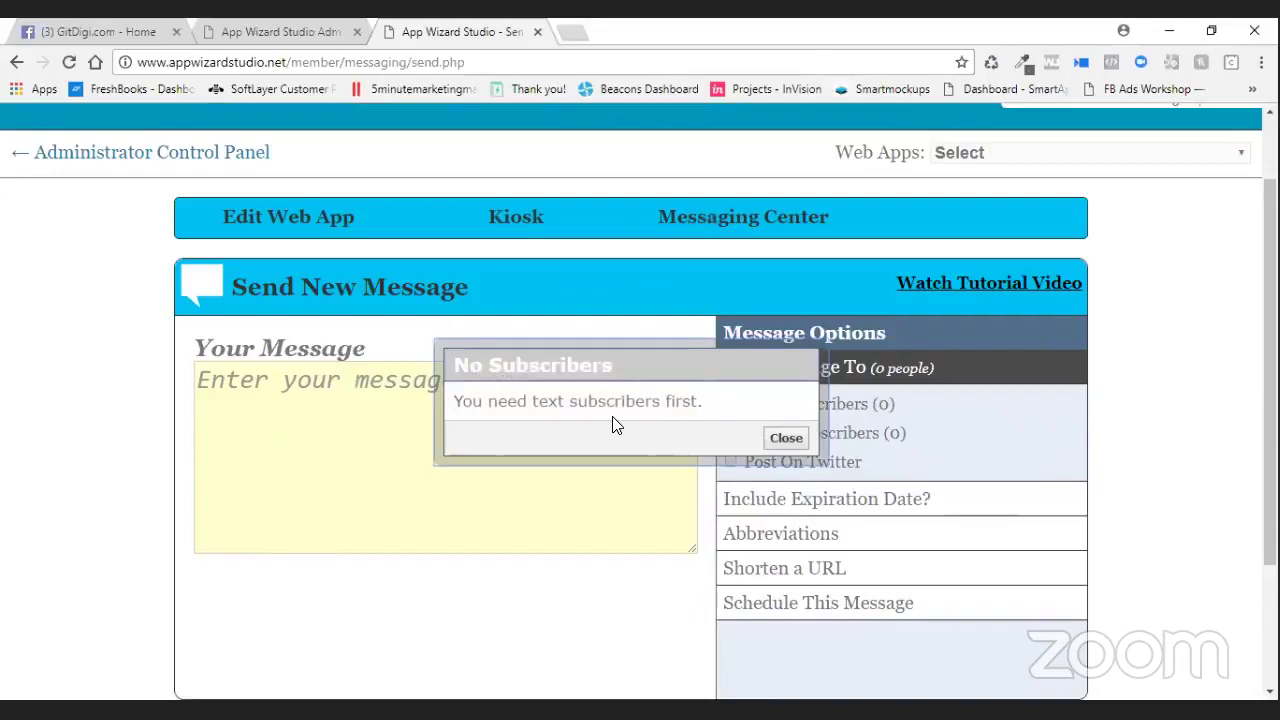
pyautogui.click(615, 425)
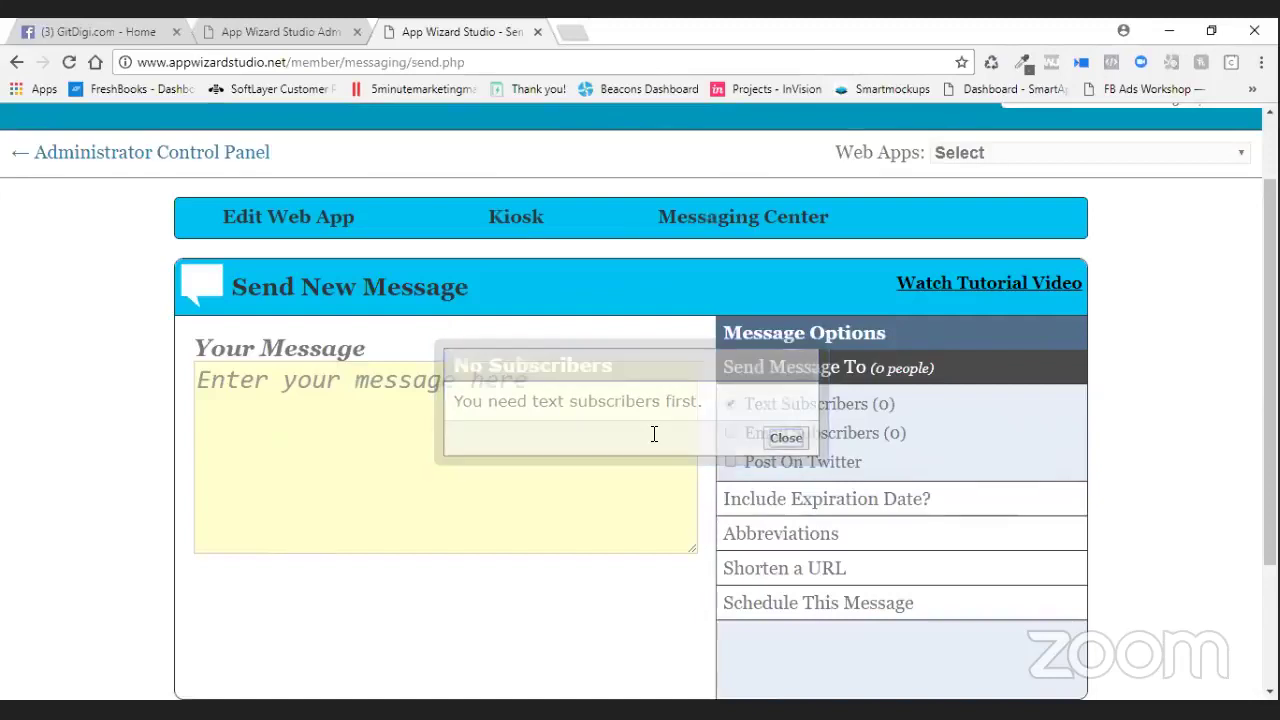
pyautogui.click(322, 384)
pyautogui.write('Come')
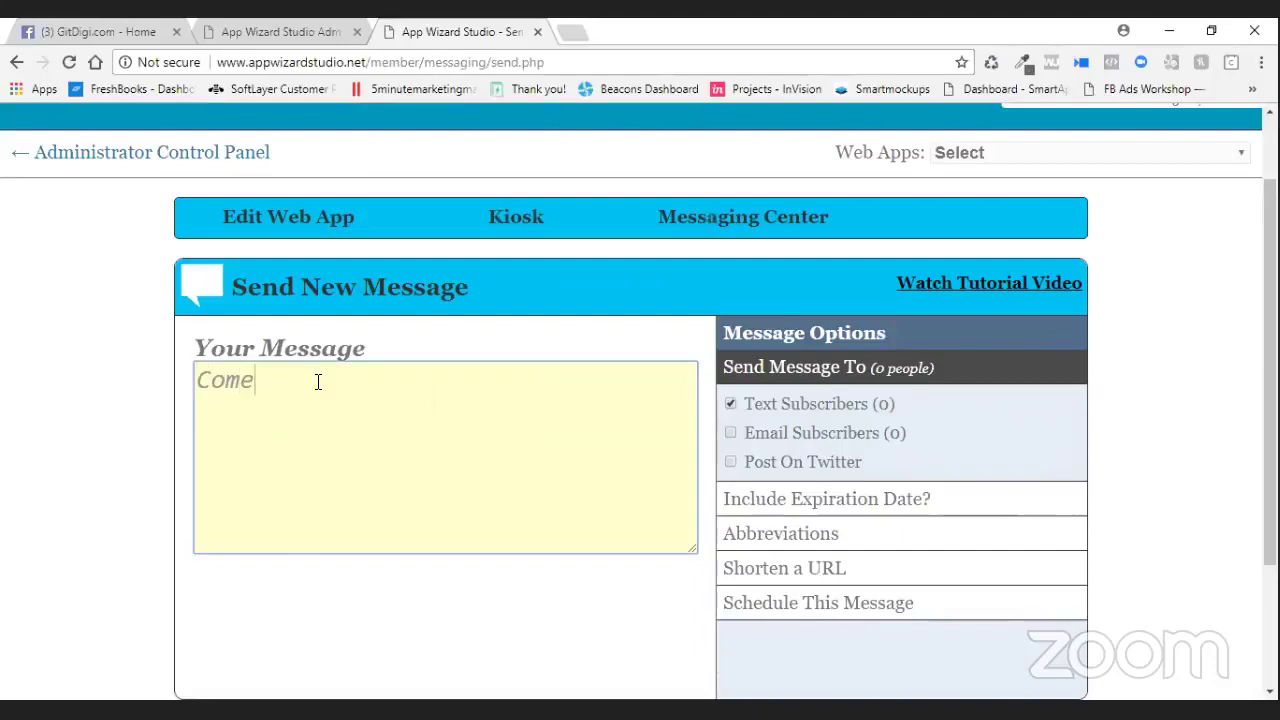
pyautogui.write(' for the ')
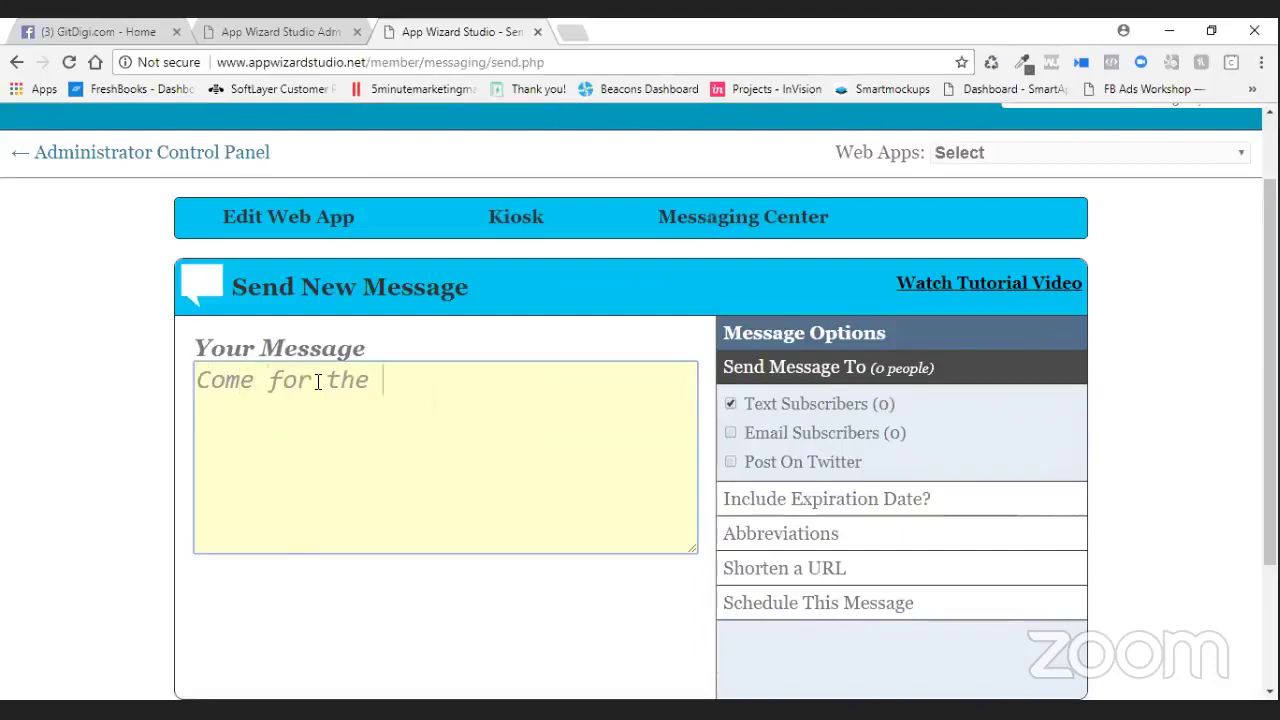
pyautogui.write('pizza, stay ')
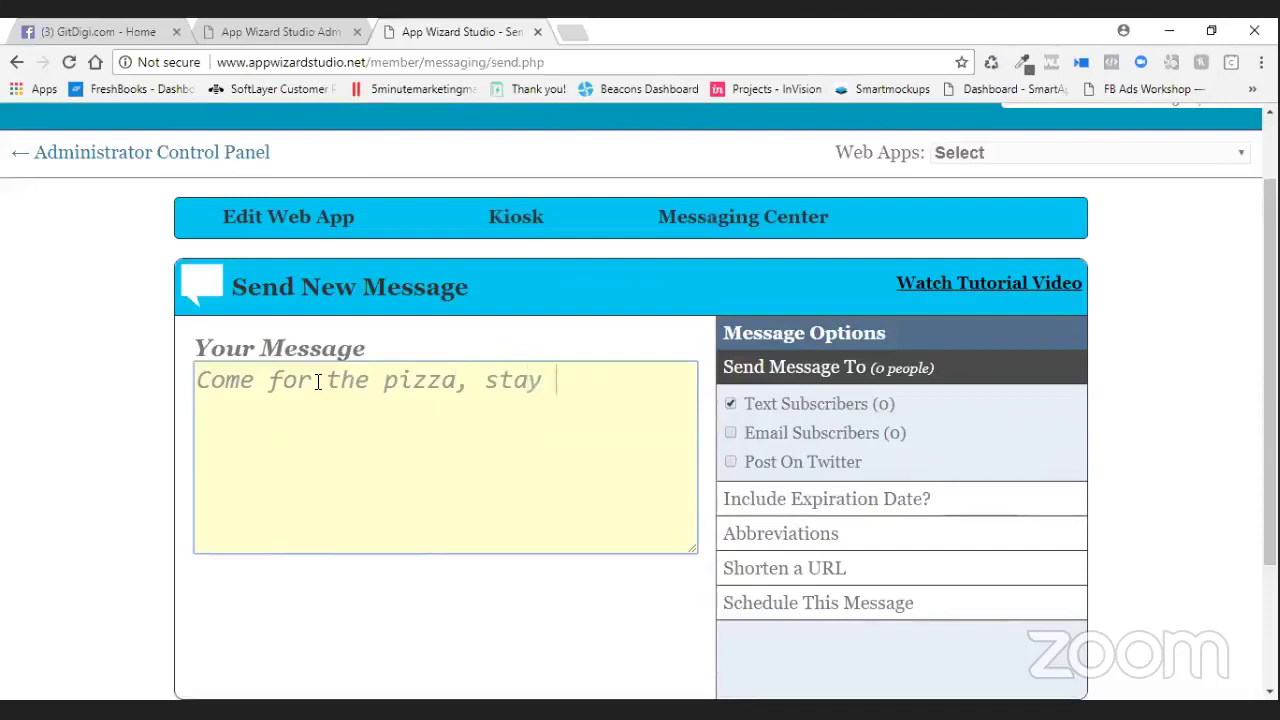
pyautogui.write('for the coo')
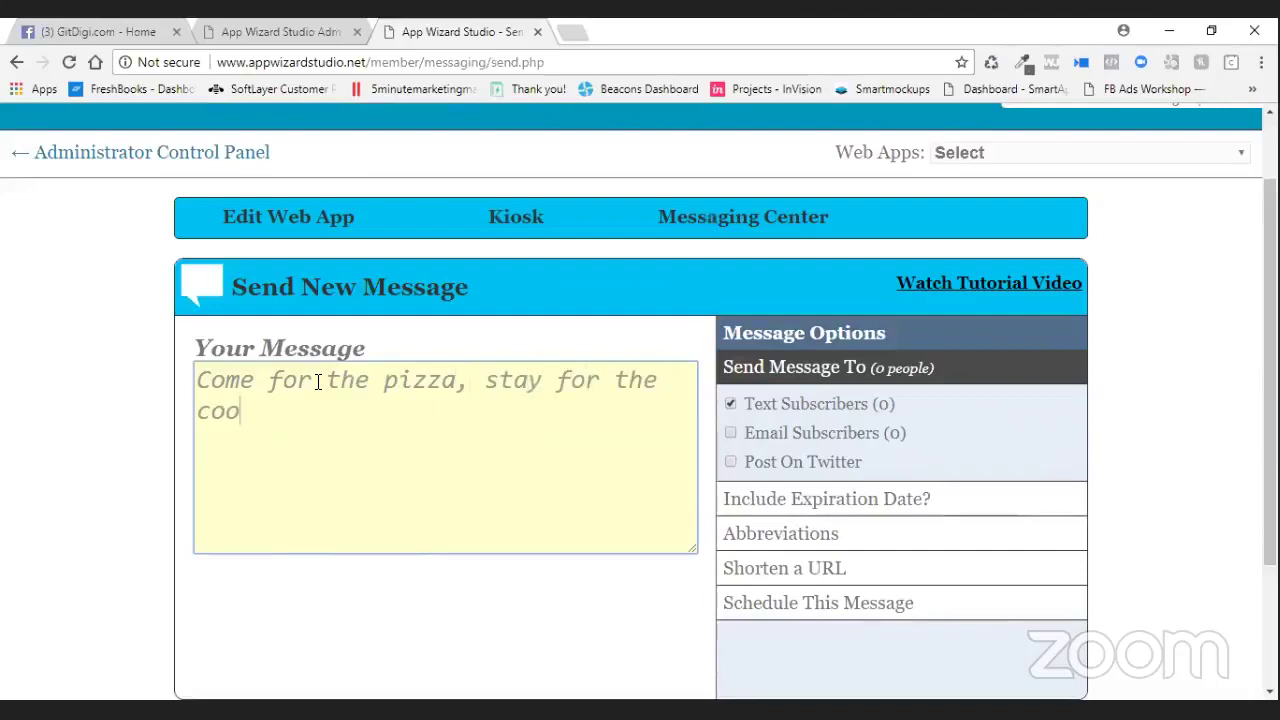
pyautogui.write('kie. frre')
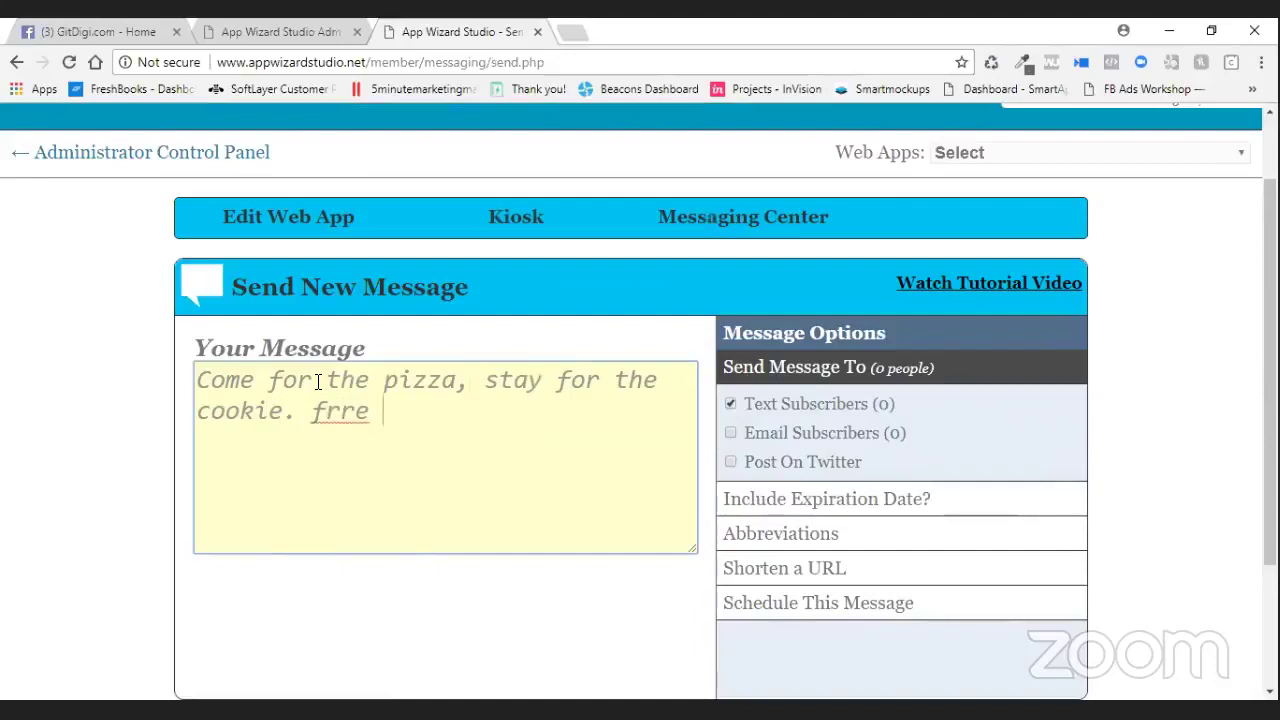
pyautogui.press('BackSpace')
pyautogui.press('BackSpace')
pyautogui.press('BackSpace')
pyautogui.press('BackSpace')
pyautogui.press('BackSpace')
pyautogui.write('Free cook')
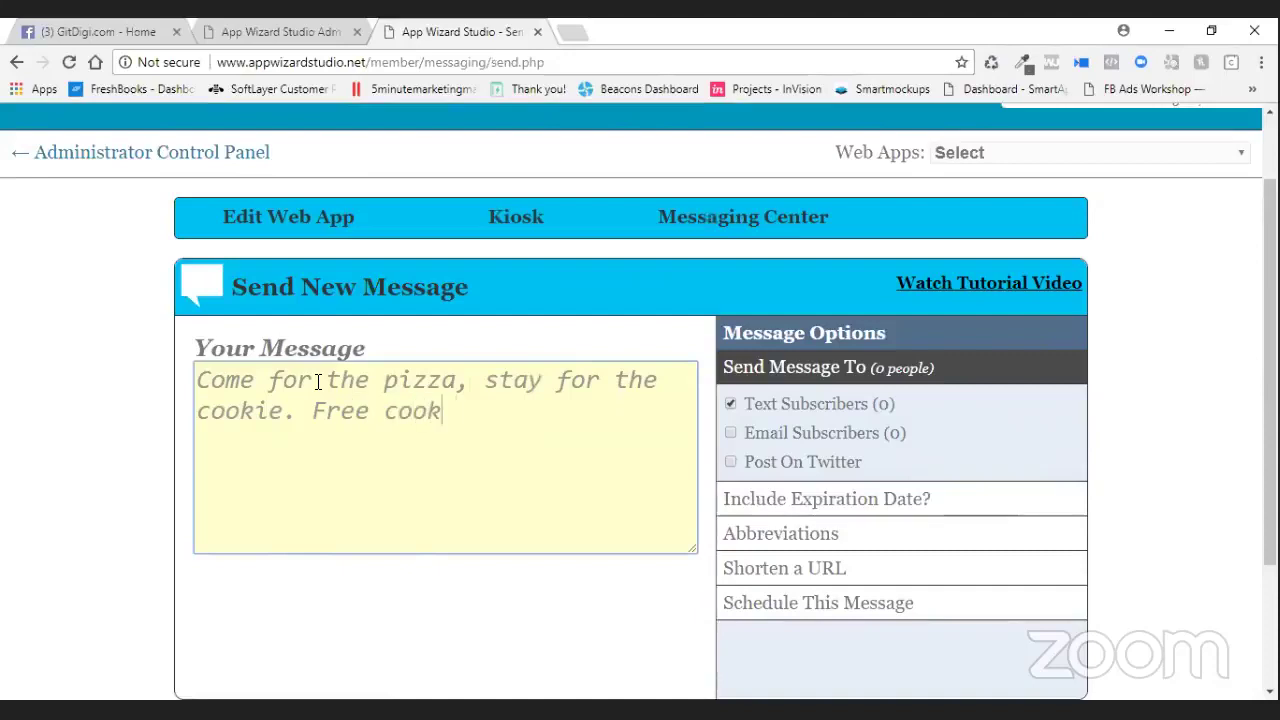
pyautogui.write('ie with any ')
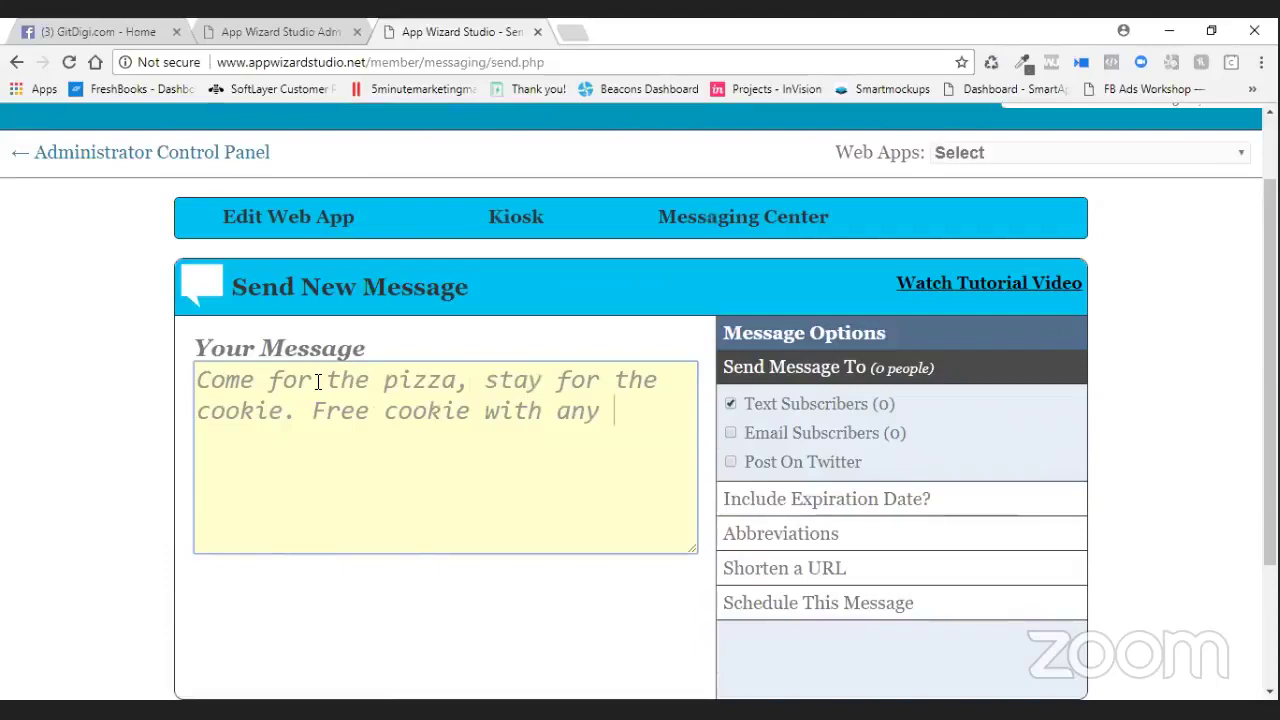
pyautogui.write('pizza')
pyautogui.write(' purc')
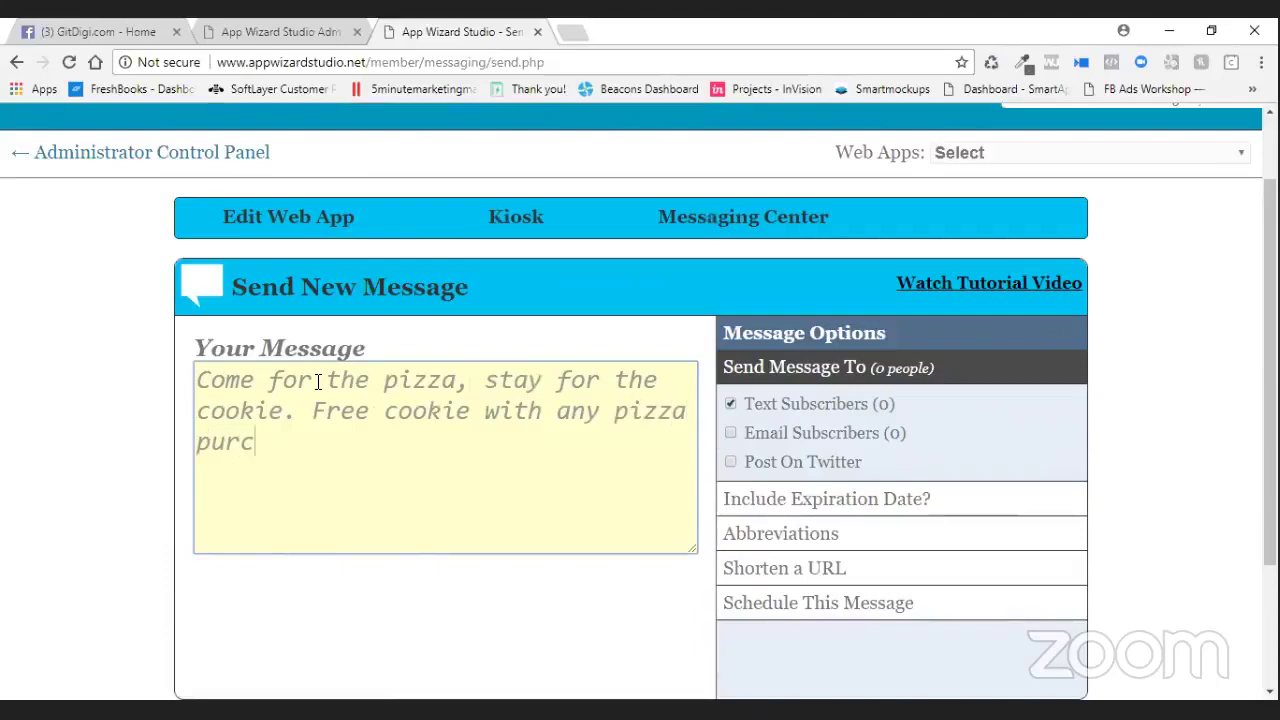
pyautogui.write('hase')
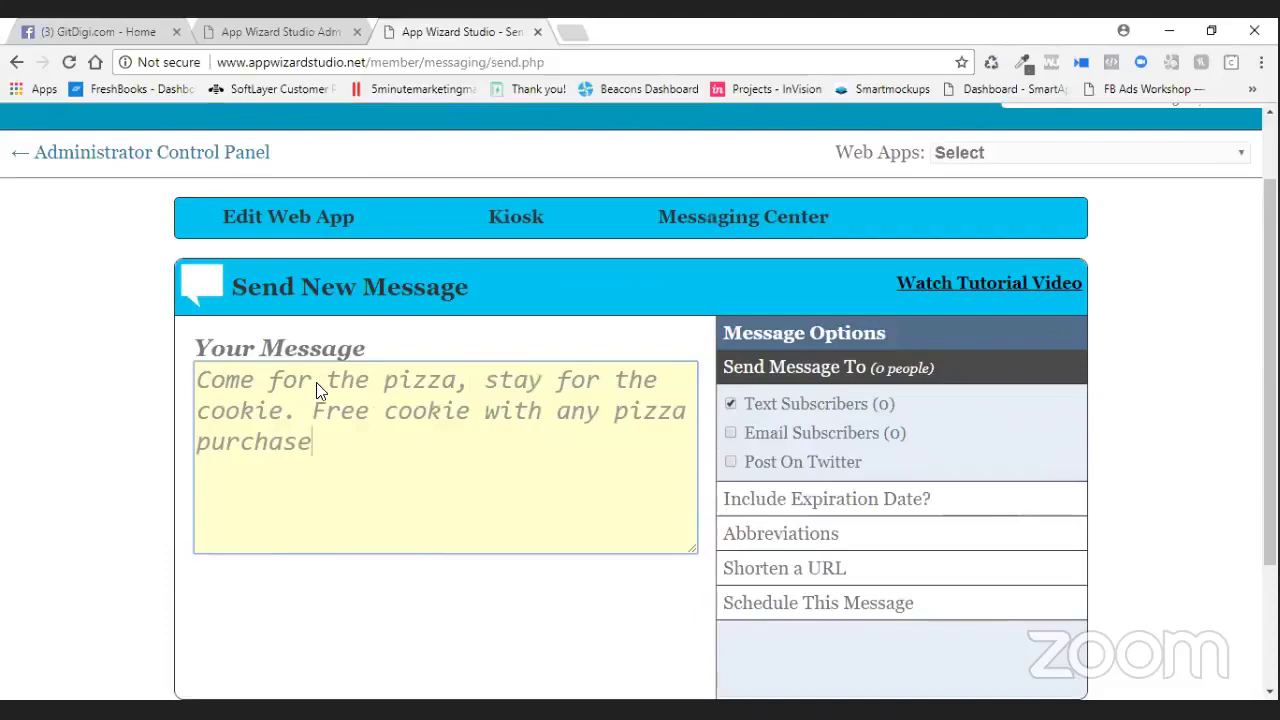
pyautogui.scroll(-1, 556, 441)
pyautogui.scroll(-3, 556, 441)
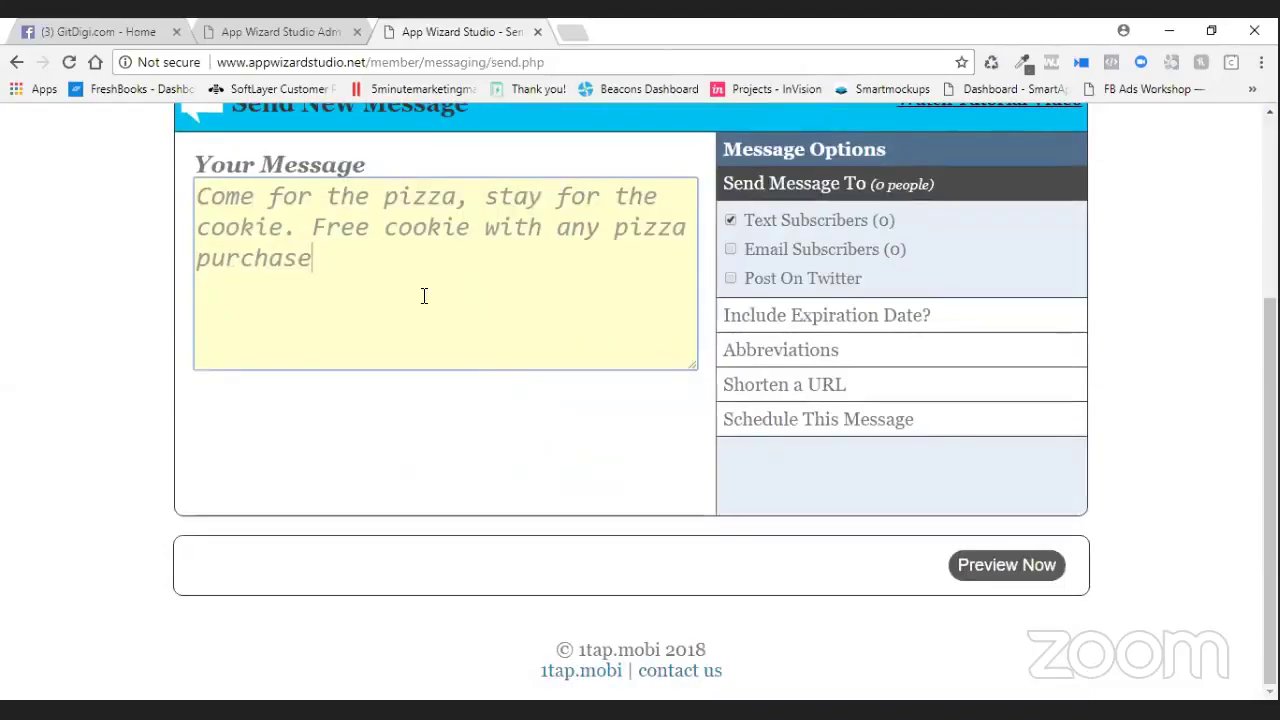
pyautogui.write('.')
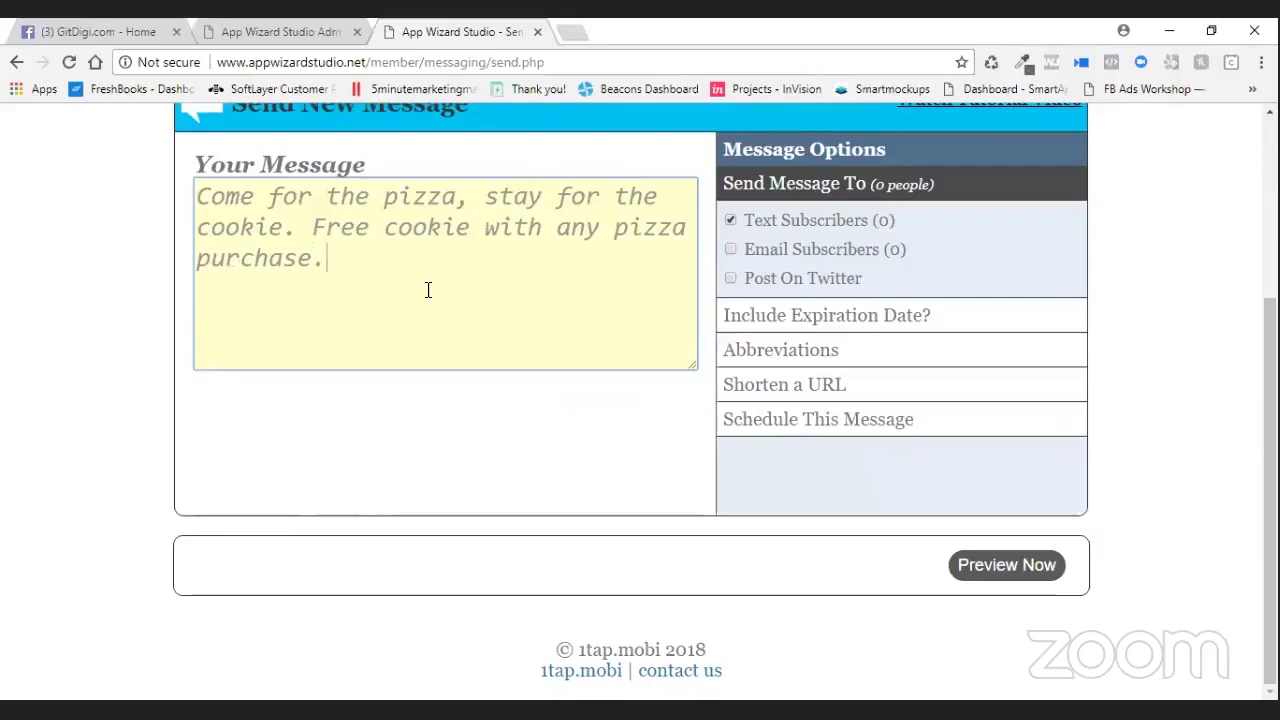
pyautogui.write('exp')
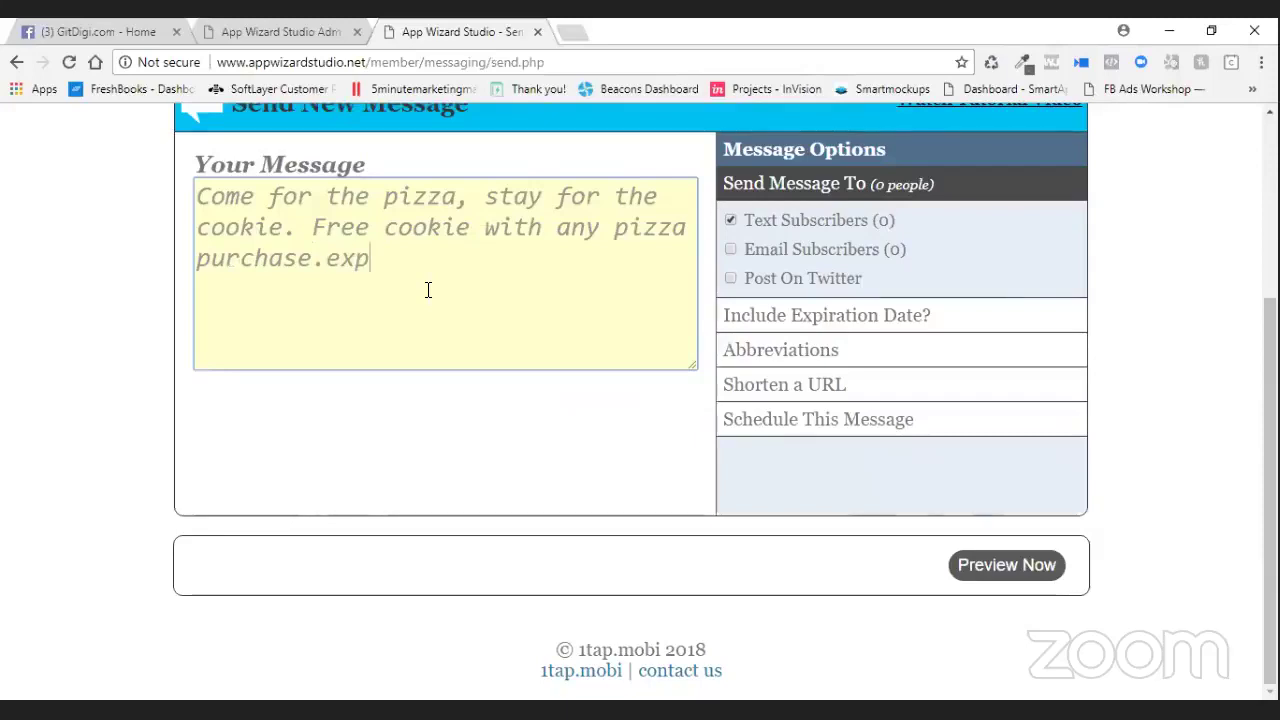
pyautogui.write(' 1/23')
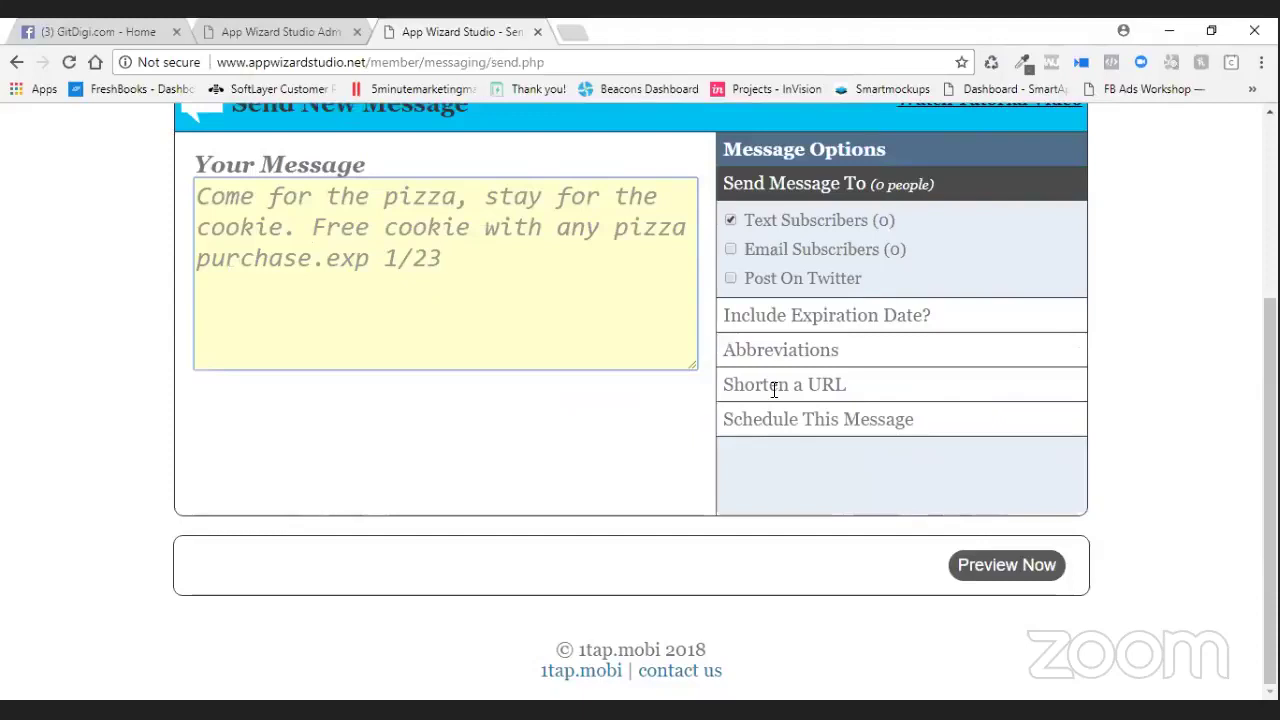
# Paste the copied short link on a new line and preview the message
pyautogui.click(773, 390)
pyautogui.moveTo(908, 455); pyautogui.dragTo(735, 458)
pyautogui.rightClick(796, 464)
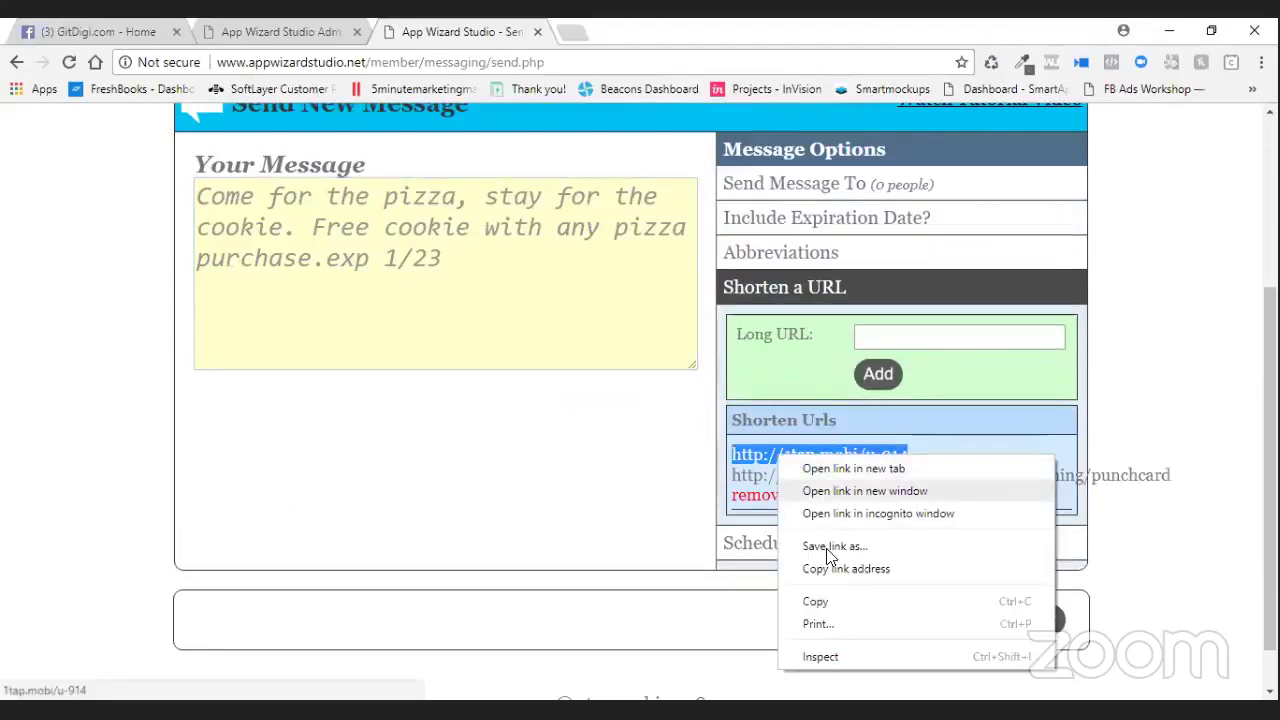
pyautogui.click(822, 604)
pyautogui.click(512, 270)
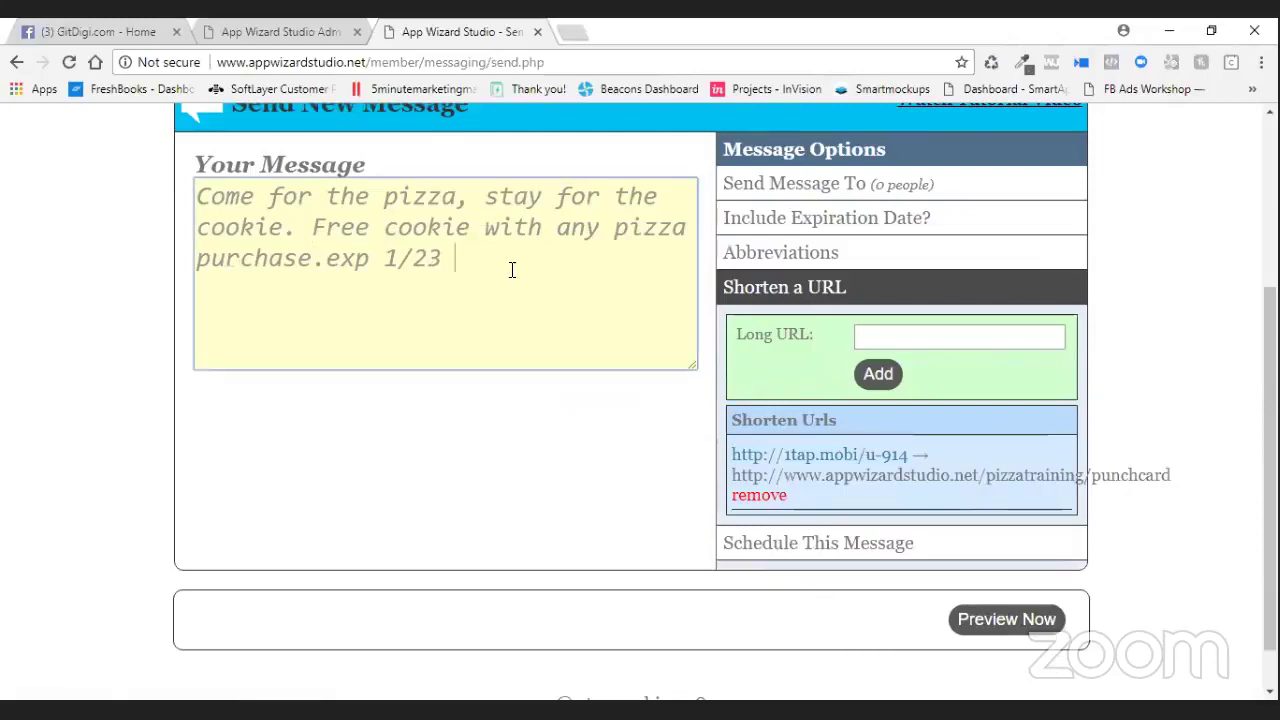
pyautogui.press('Return')
pyautogui.hotkey('ctrl', 'v')
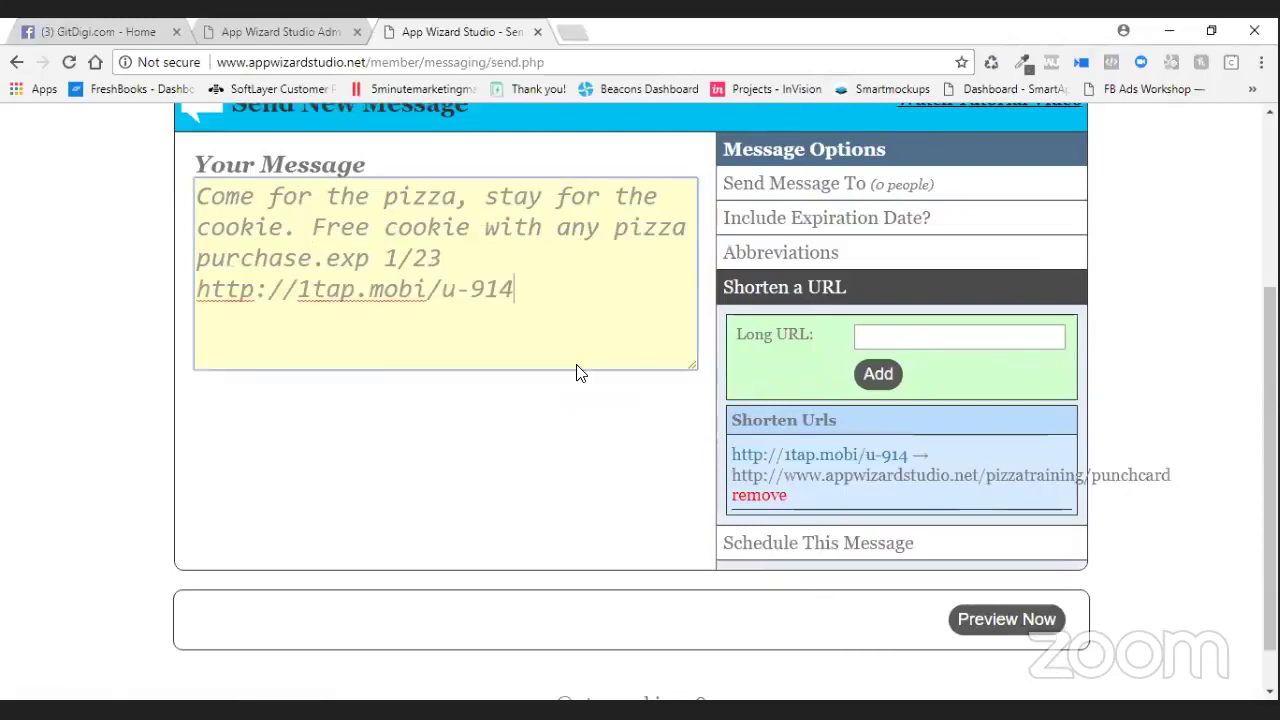
pyautogui.click(1040, 619)
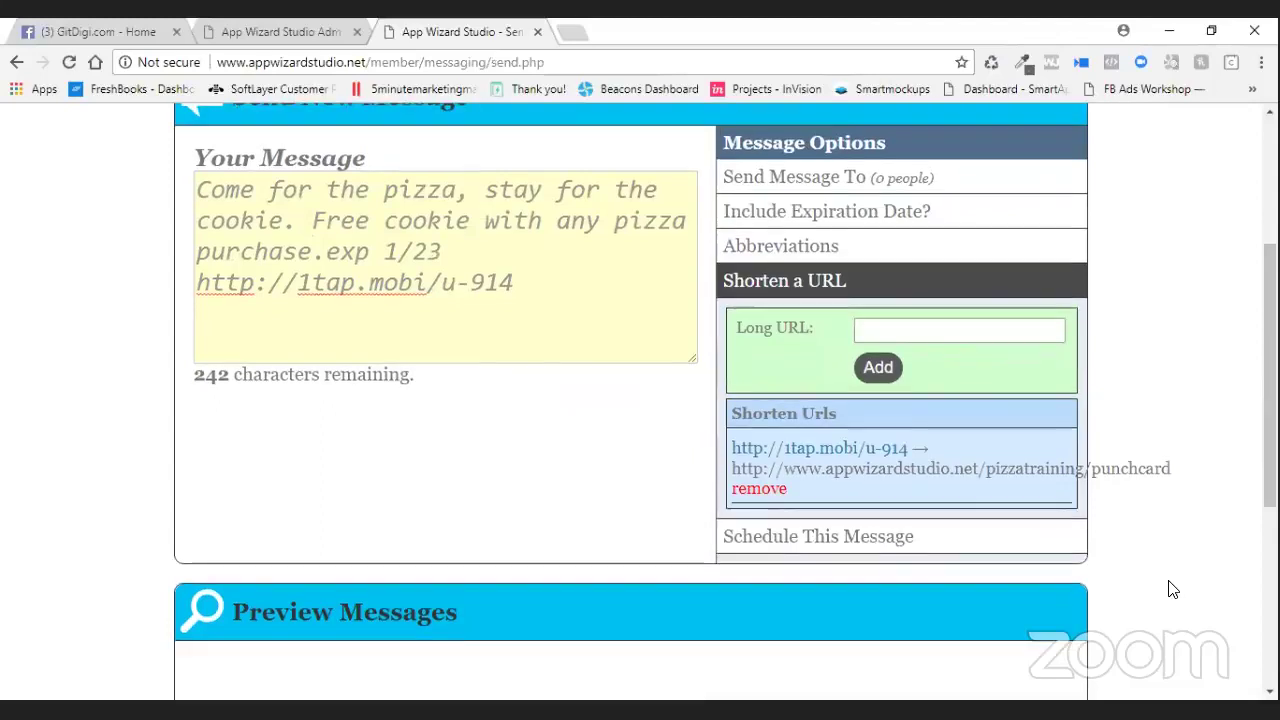
pyautogui.scroll(-3, 1180, 590)
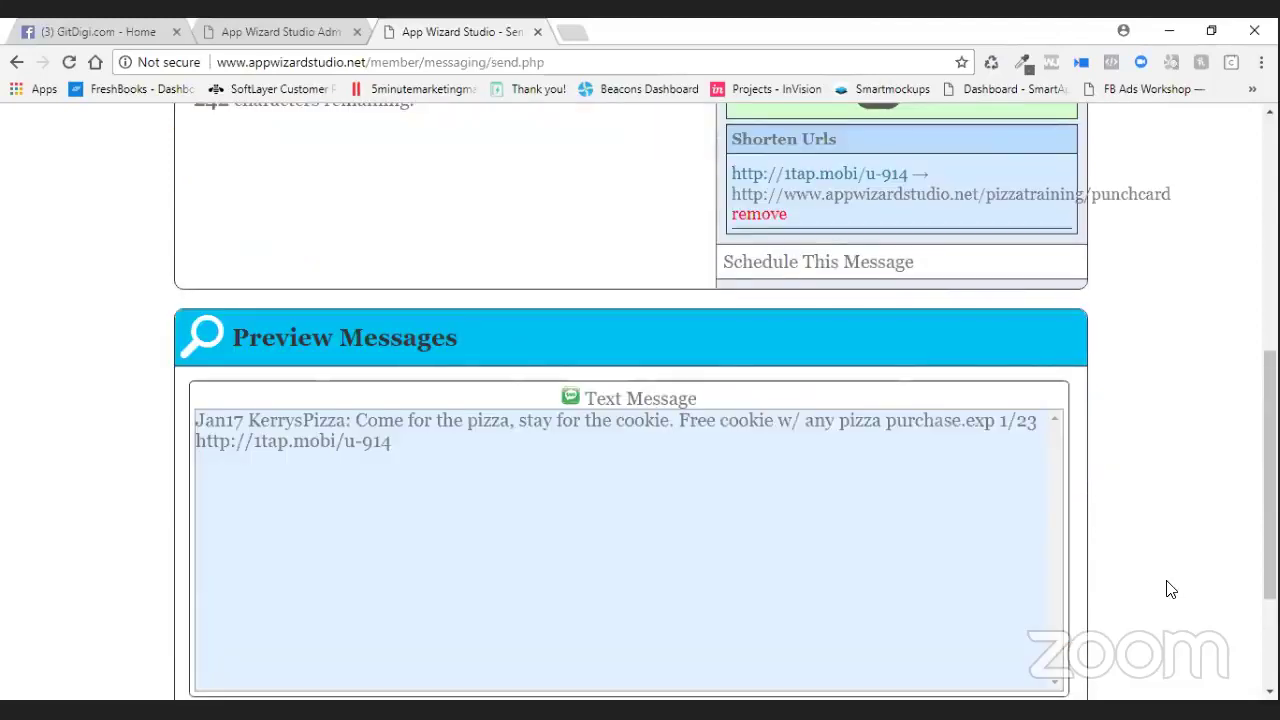
pyautogui.scroll(-3, 682, 462)
pyautogui.scroll(2, 681, 462)
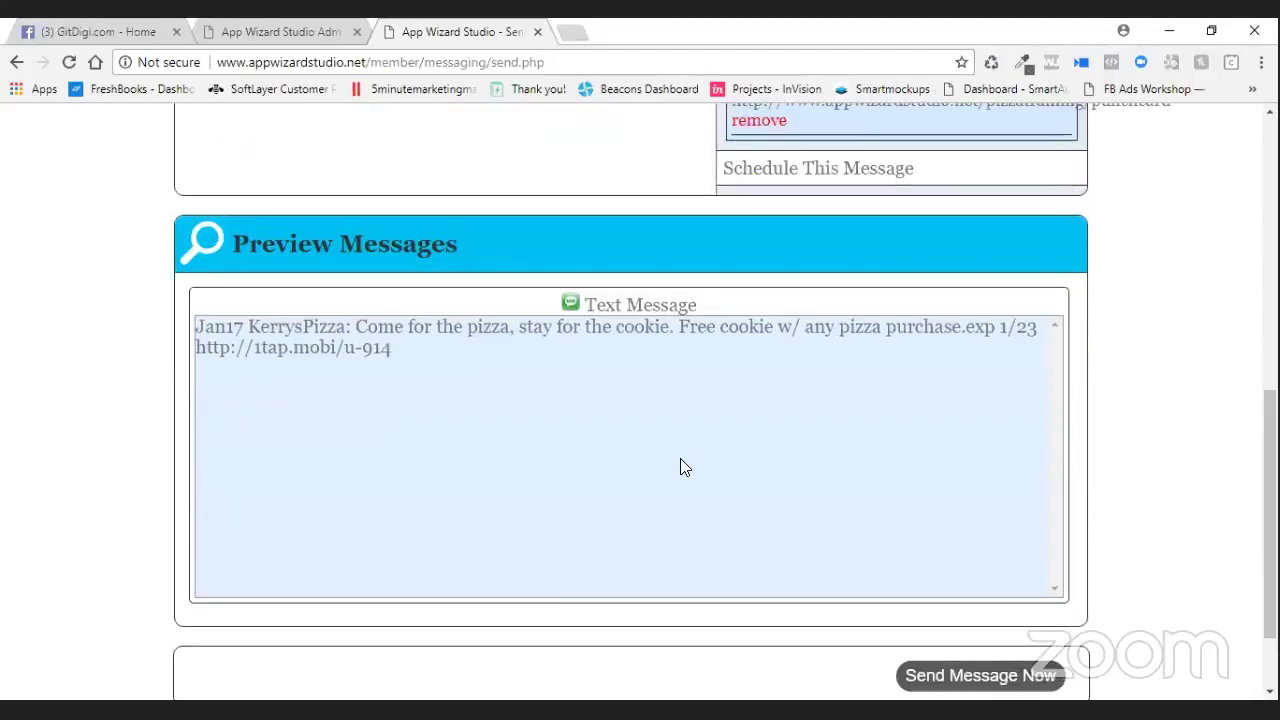
pyautogui.scroll(5, 877, 286)
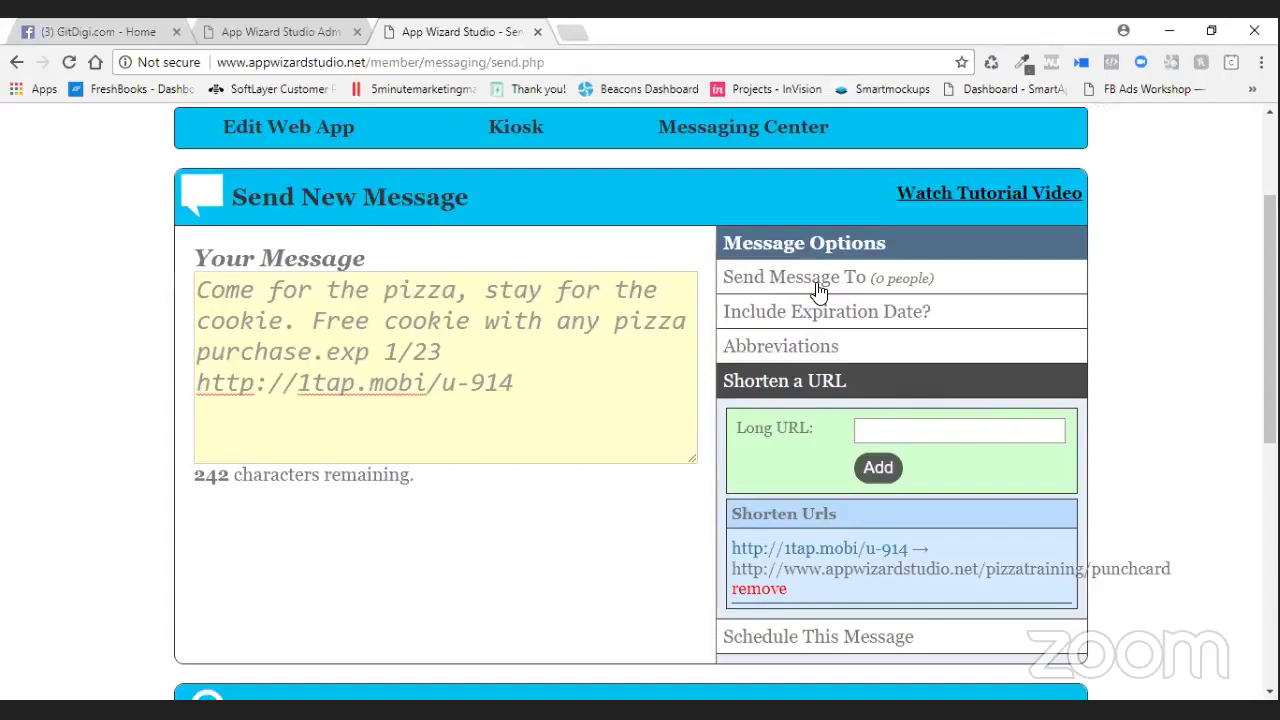
pyautogui.scroll(-5, 1214, 514)
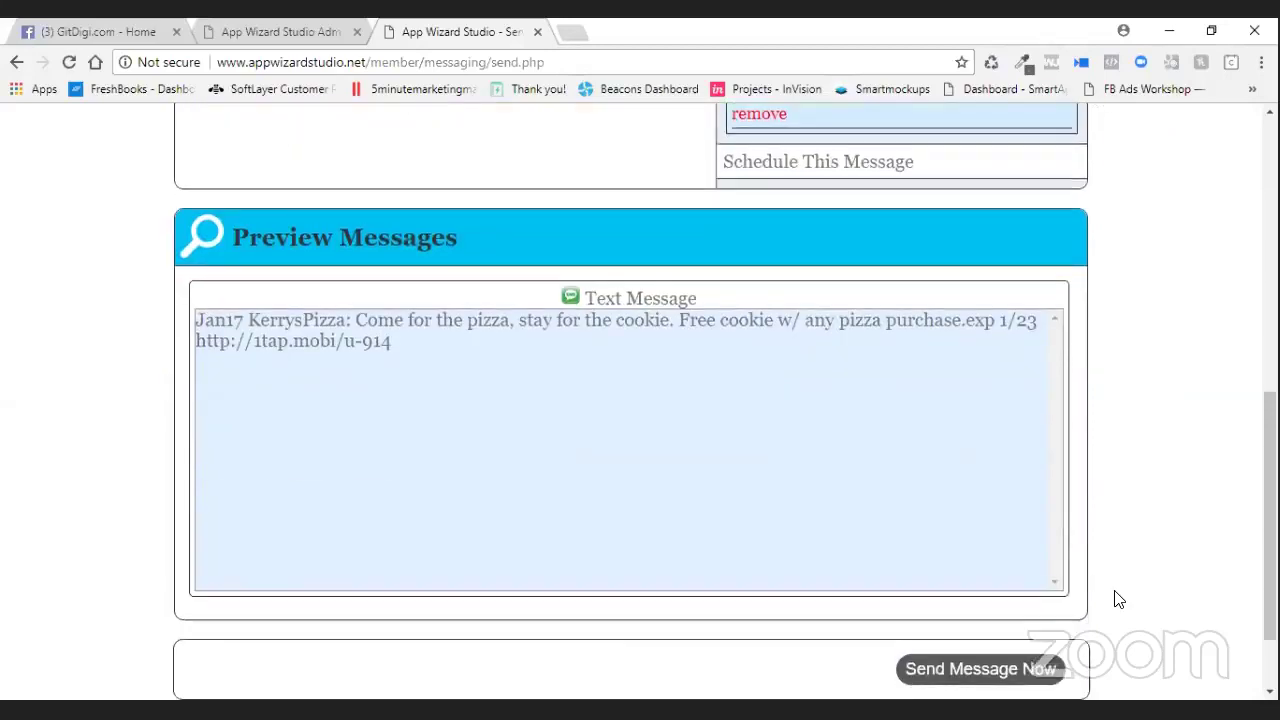
pyautogui.scroll(4, 1180, 563)
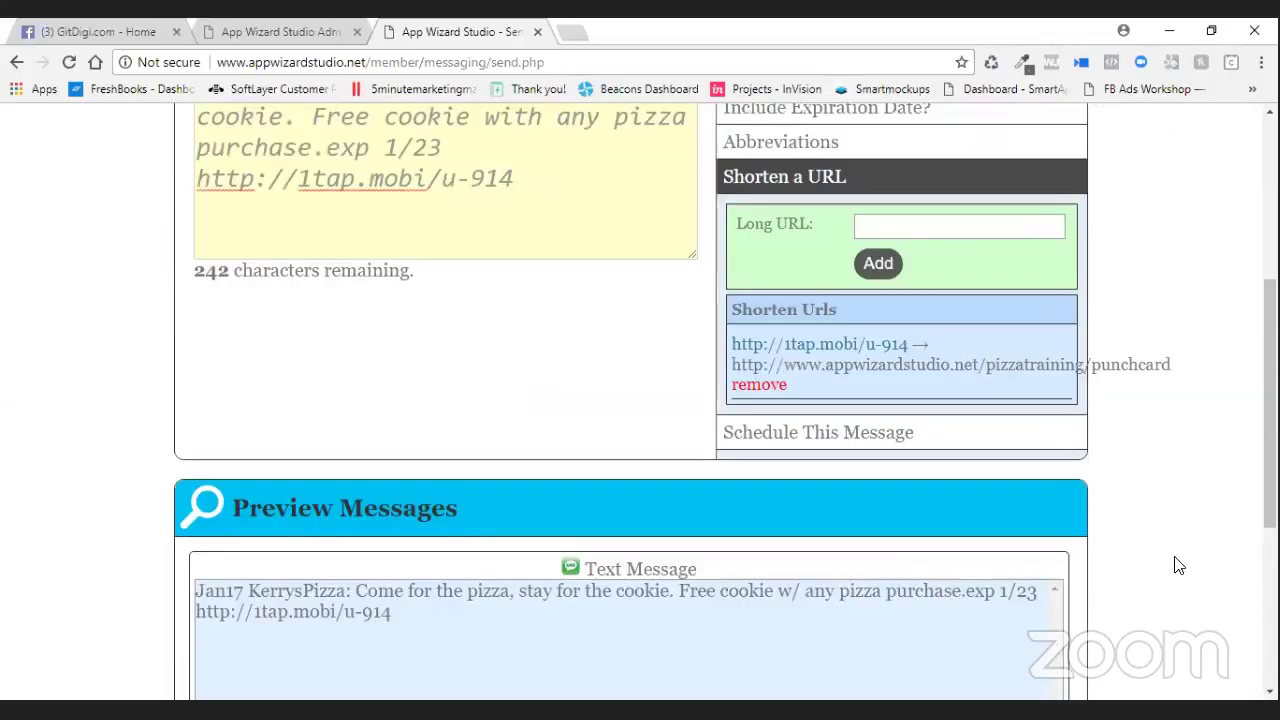
pyautogui.scroll(2, 1178, 565)
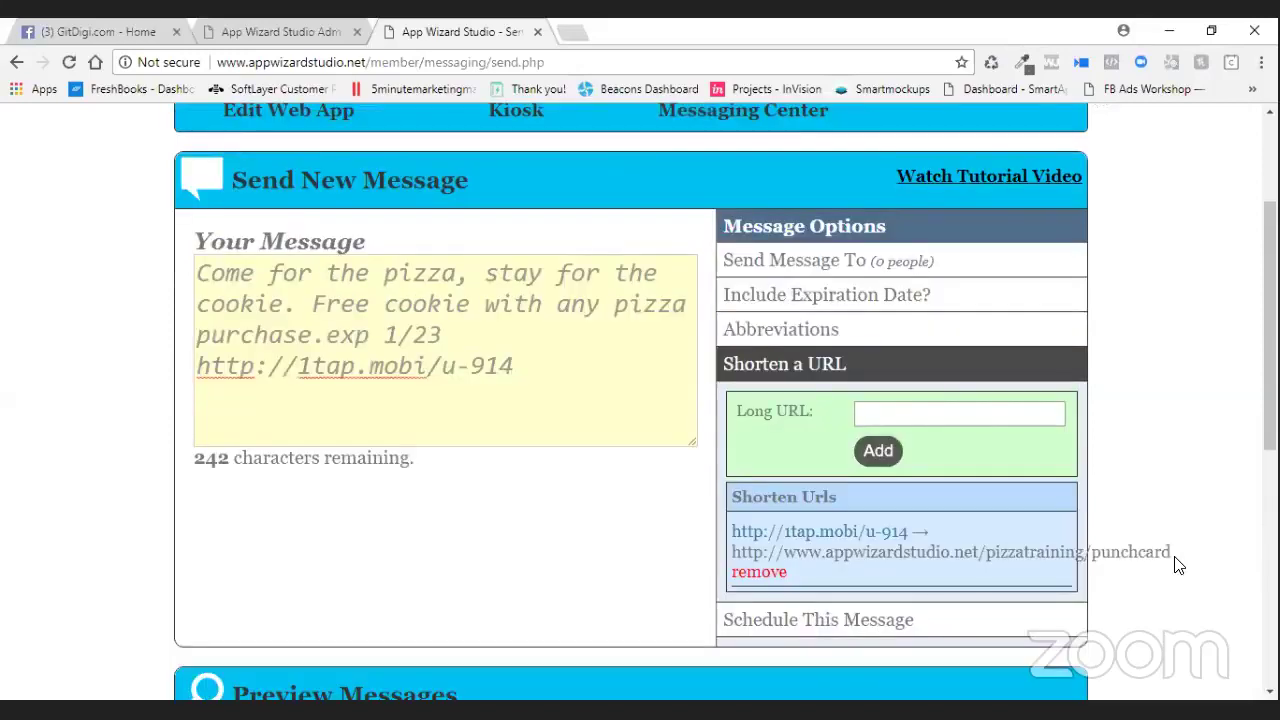
pyautogui.scroll(2, 349, 371)
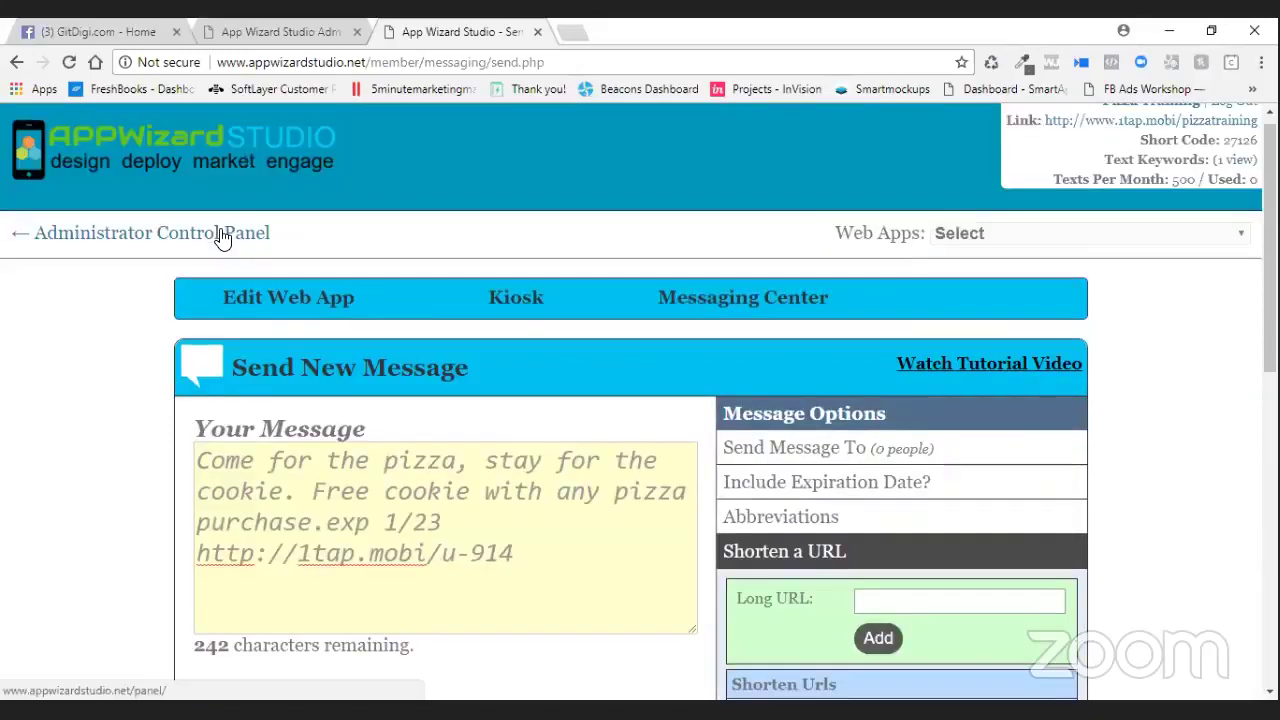
# Open the Pizza Training web app's Home Page content editor and expand its Links settings
pyautogui.click(300, 296)
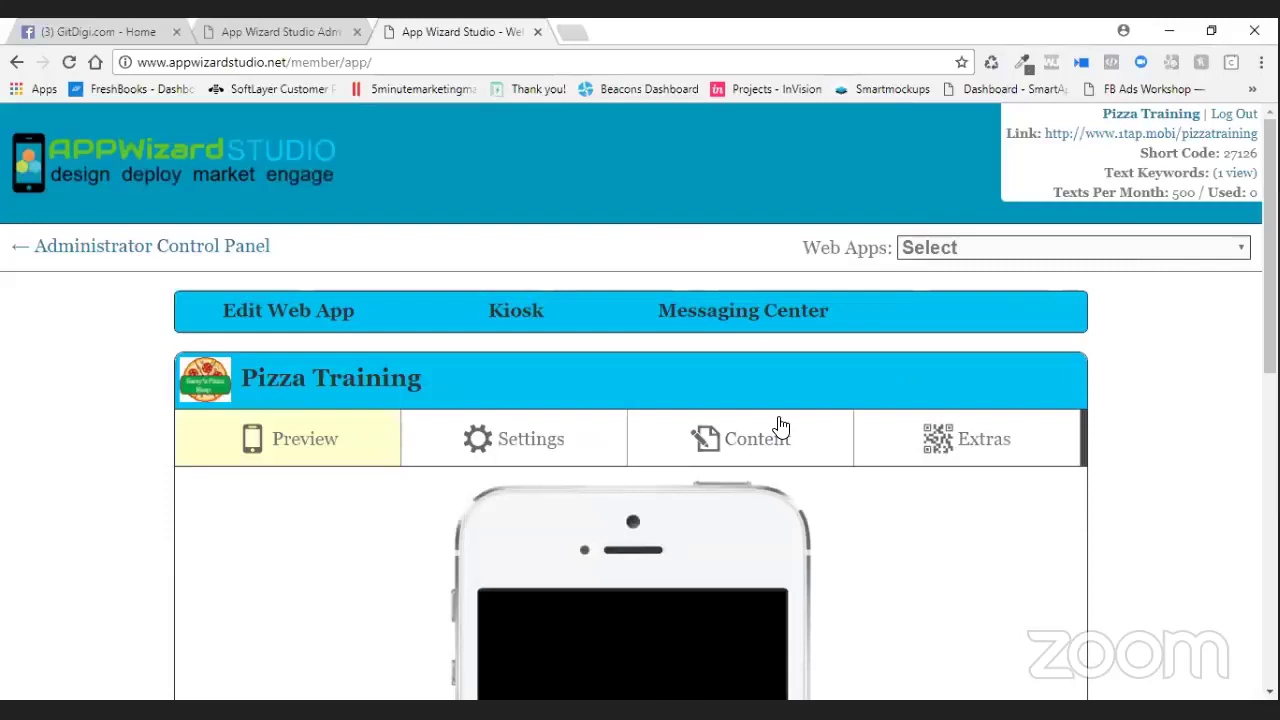
pyautogui.click(781, 427)
pyautogui.scroll(-2, 697, 428)
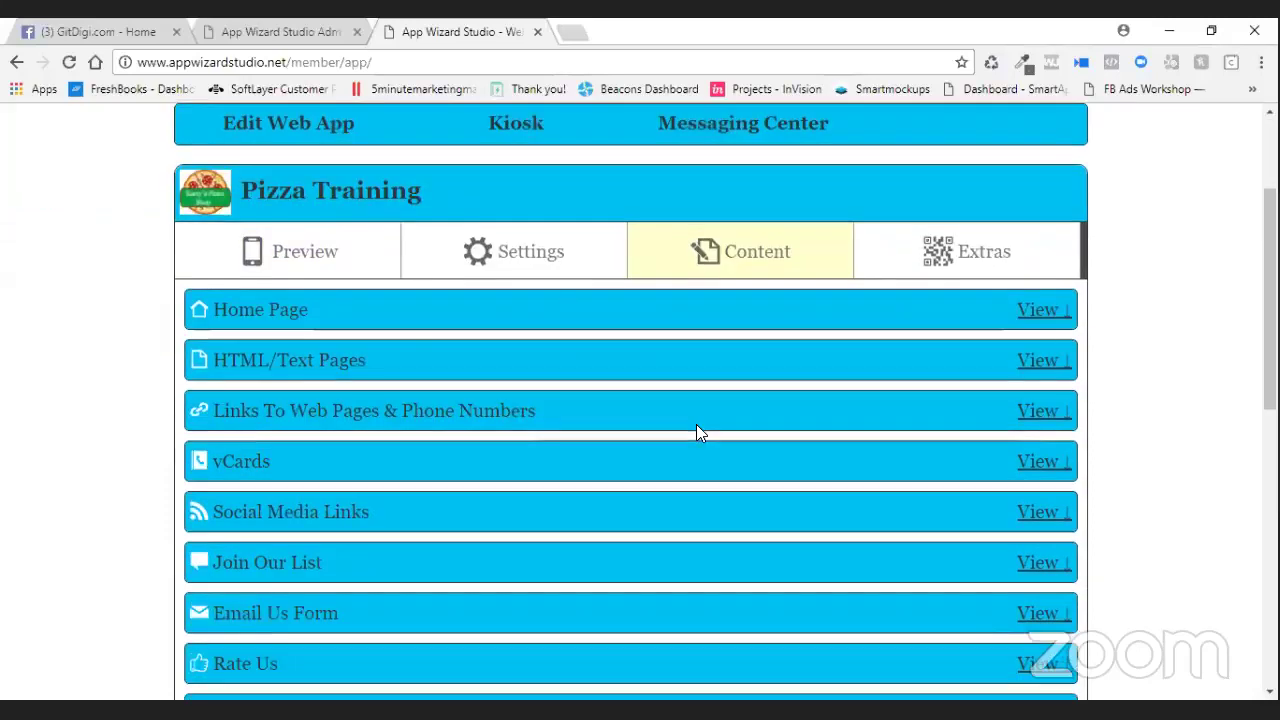
pyautogui.click(640, 320)
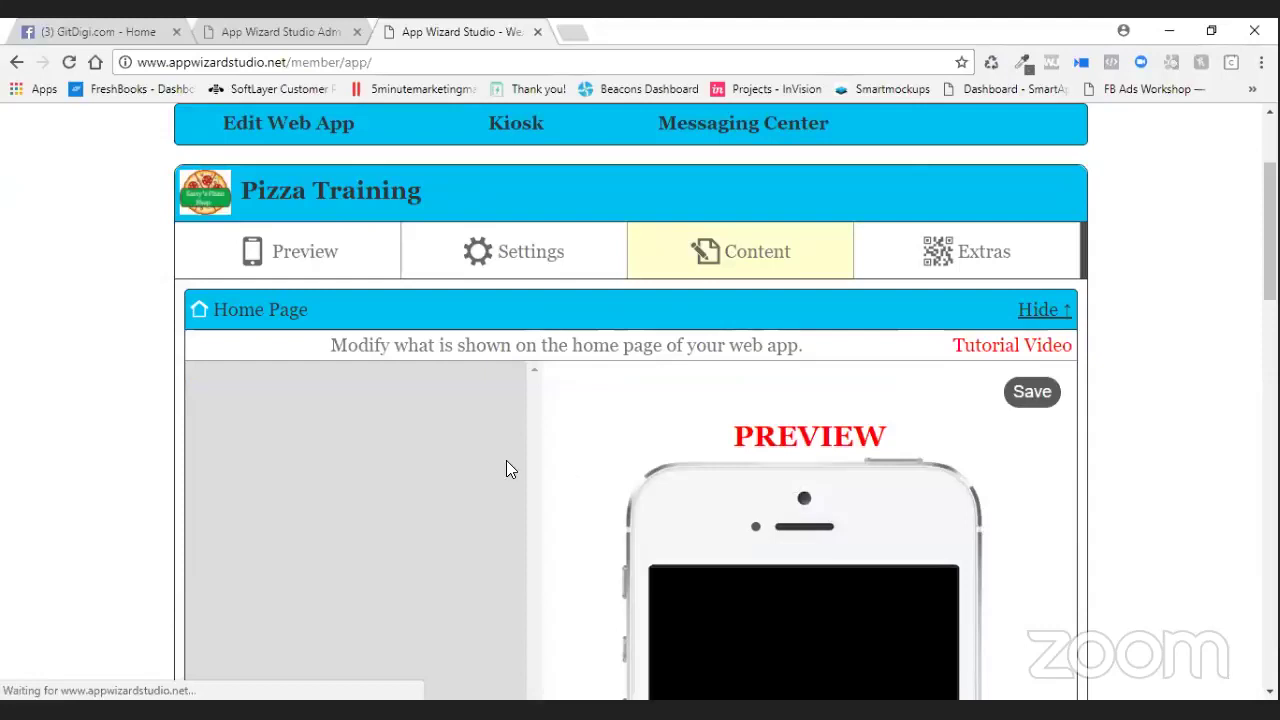
pyautogui.scroll(-1, 508, 468)
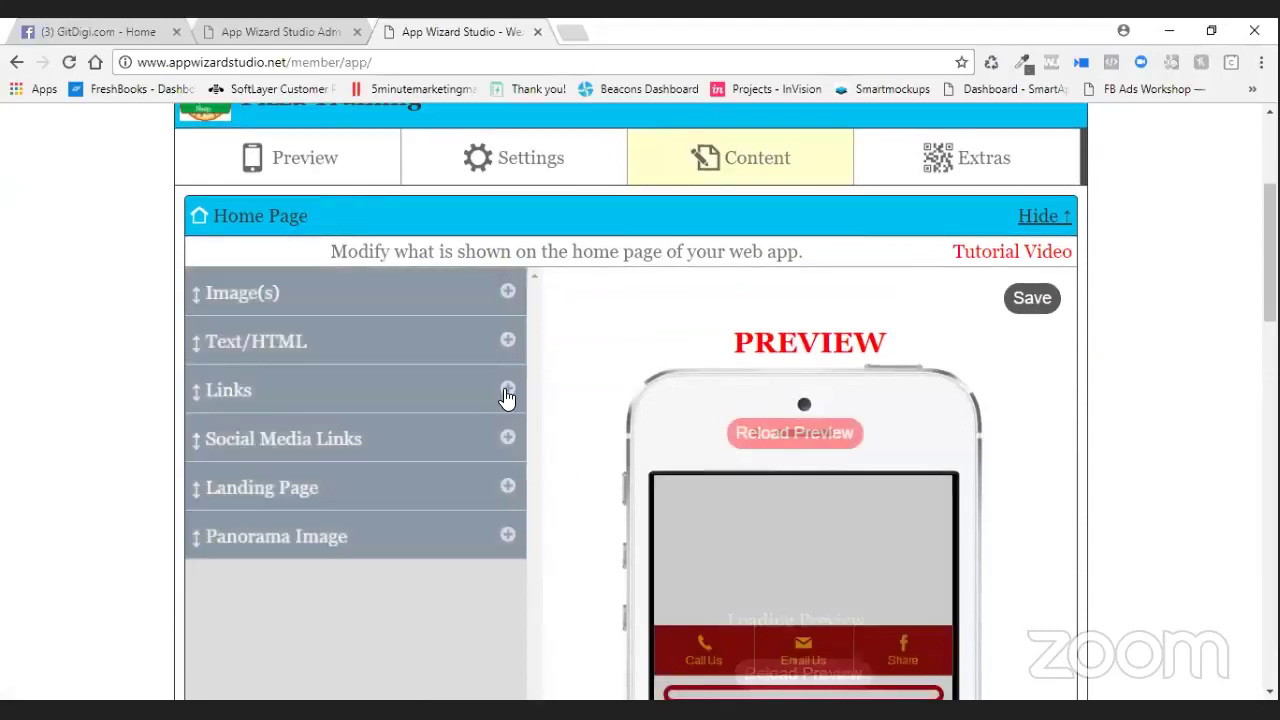
pyautogui.click(507, 390)
# Set the Punch Card link's Show option to Yes again and save the home page
pyautogui.scroll(-3, 466, 489)
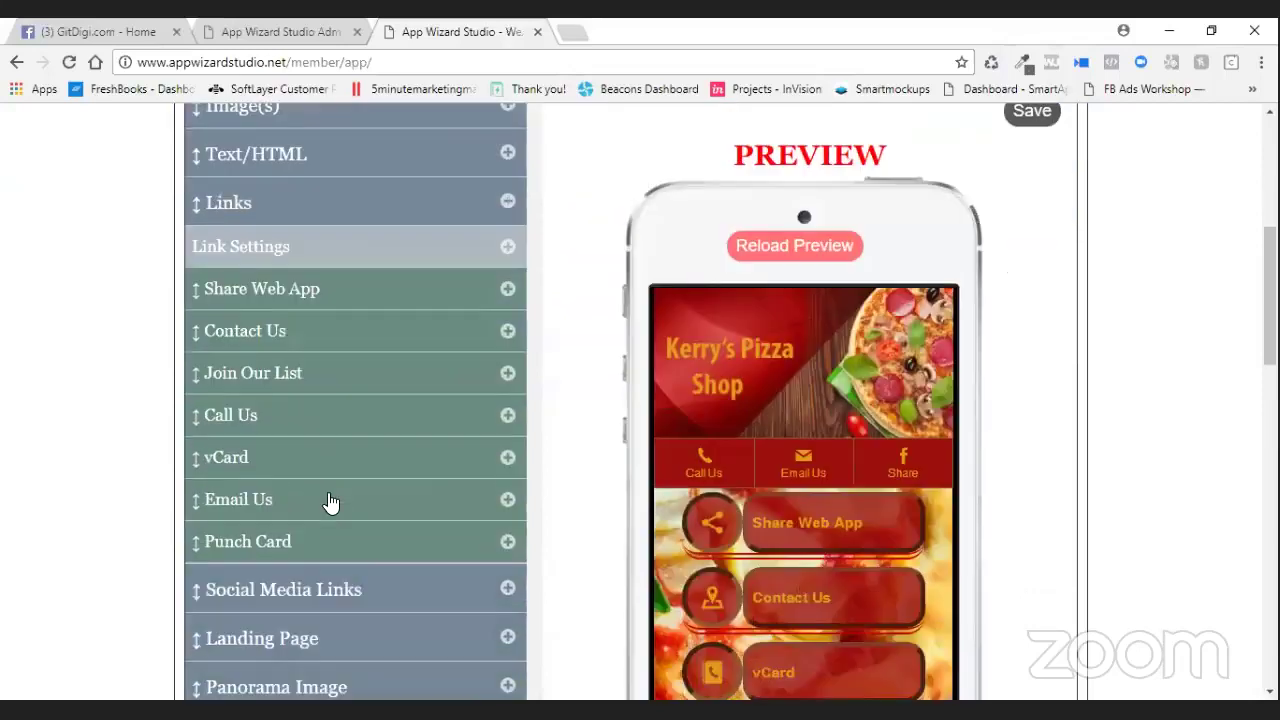
pyautogui.click(508, 448)
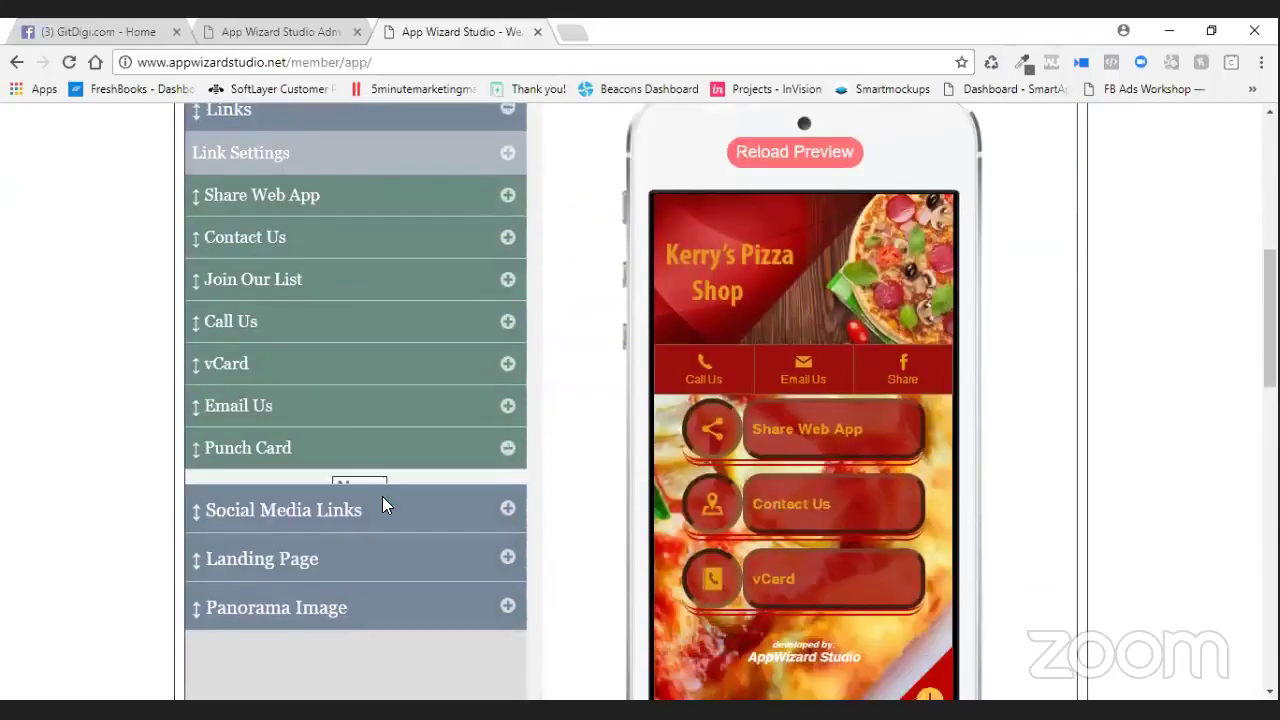
pyautogui.click(360, 489)
pyautogui.click(364, 537)
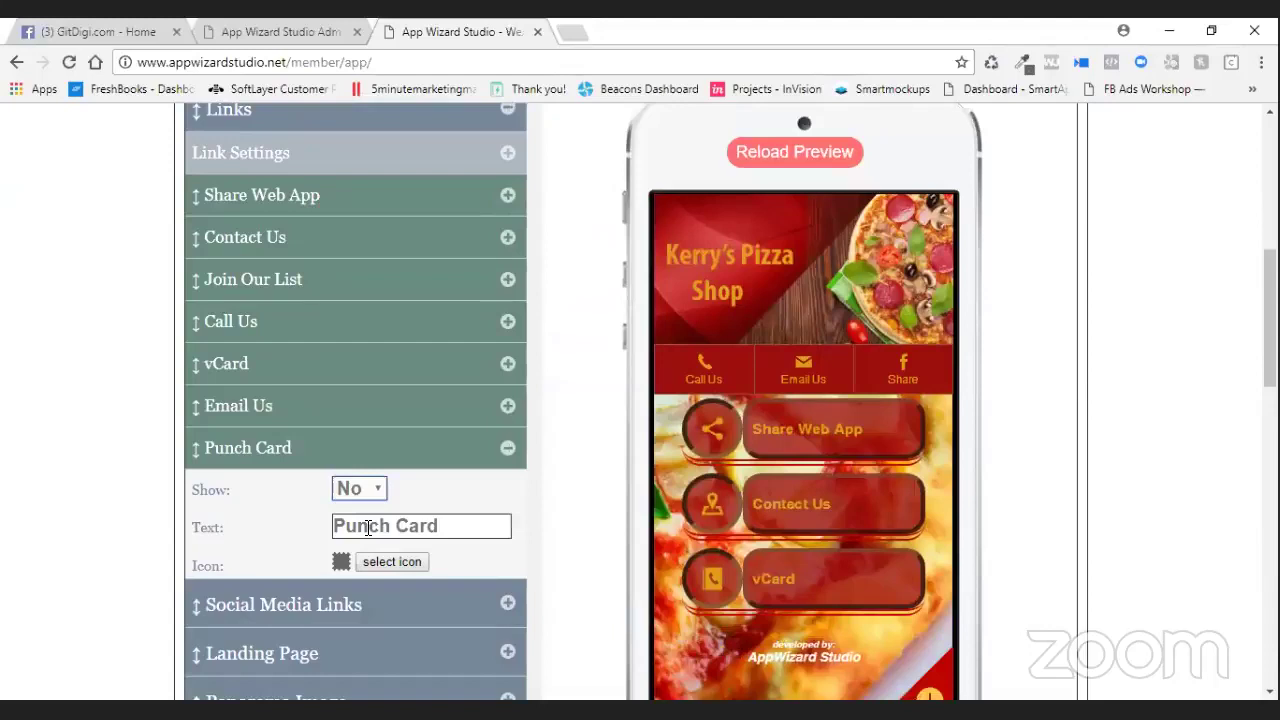
pyautogui.click(362, 489)
pyautogui.click(372, 506)
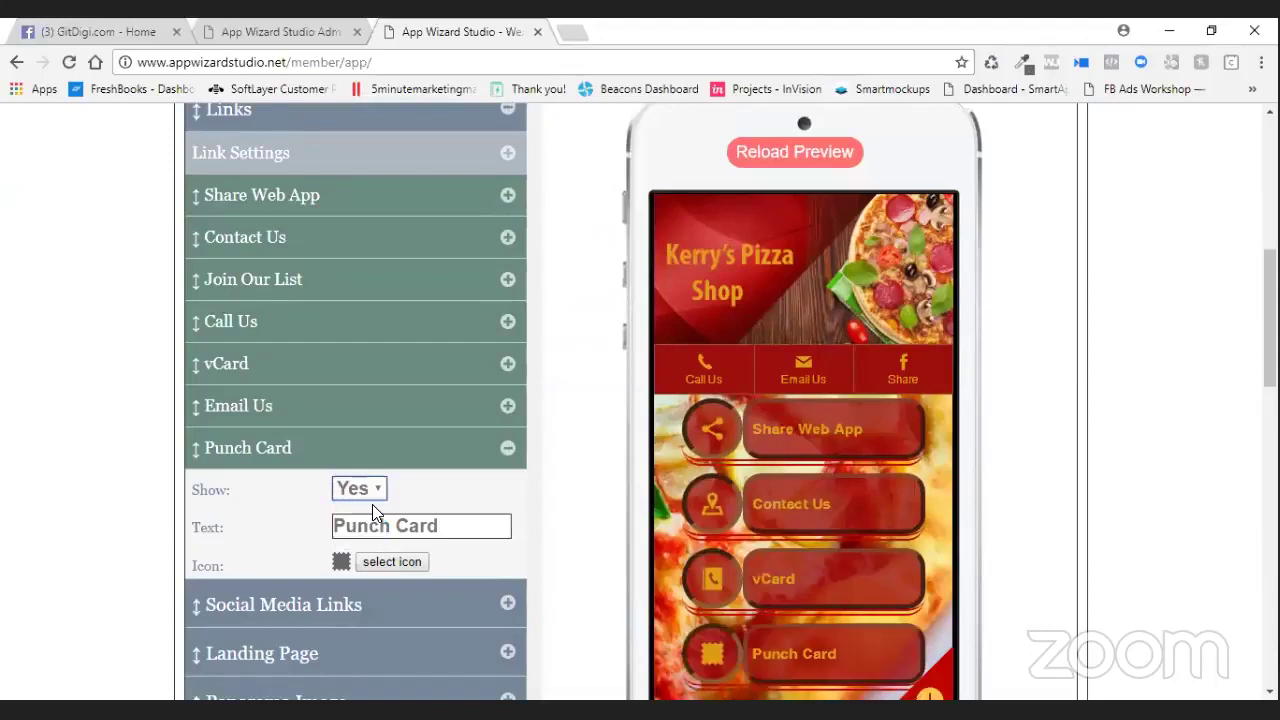
pyautogui.scroll(2, 1011, 240)
pyautogui.click(1022, 208)
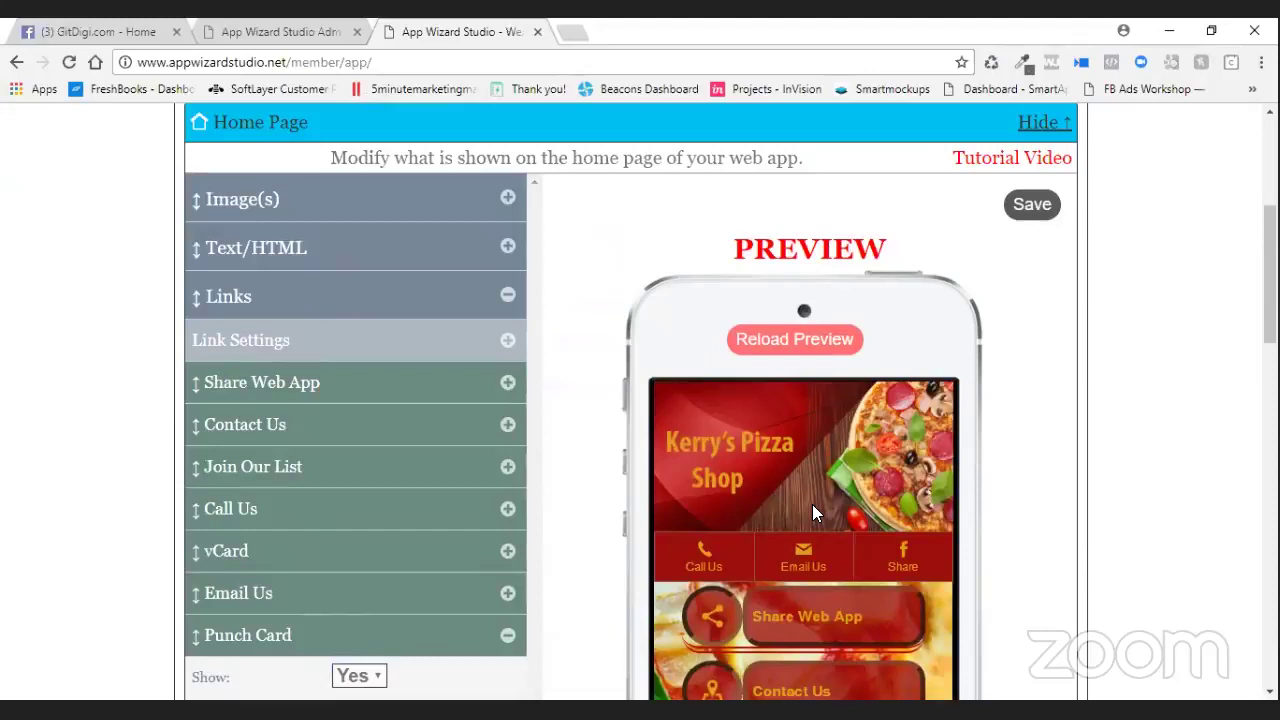
pyautogui.scroll(3, 595, 420)
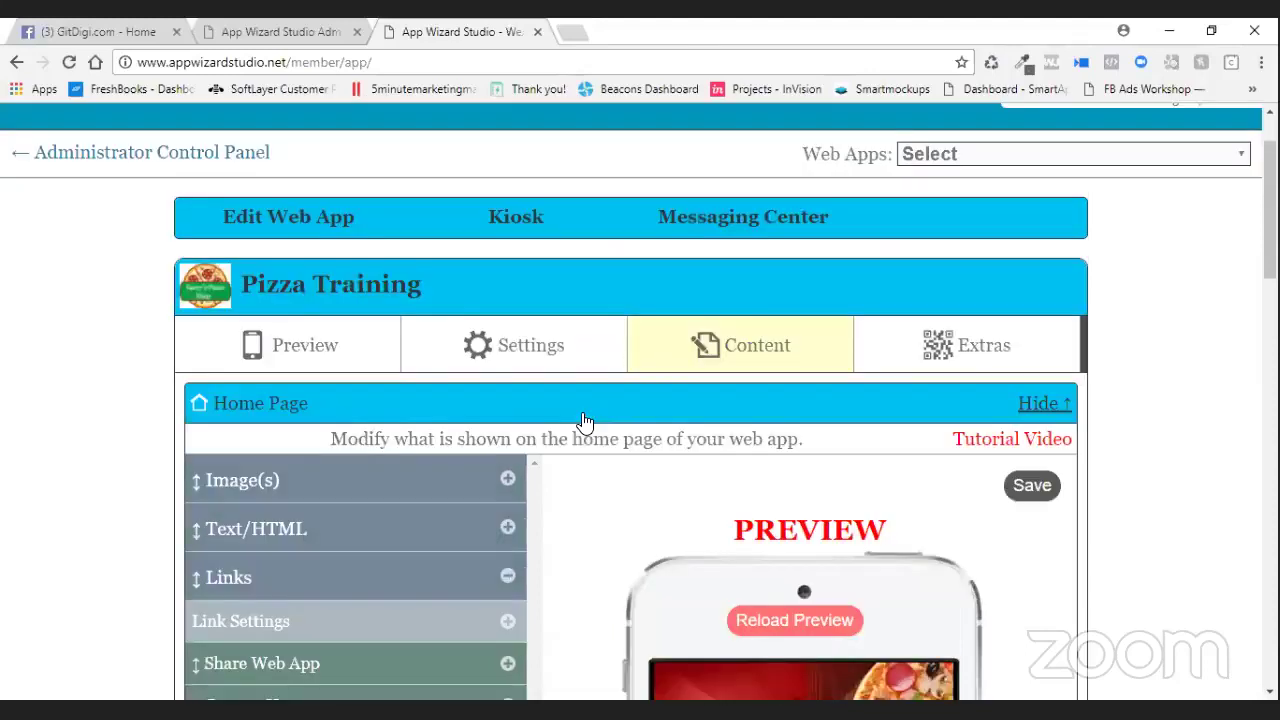
pyautogui.click(395, 355)
# Reload the preview and open the Punch Card page
pyautogui.click(664, 462)
pyautogui.scroll(-3, 921, 494)
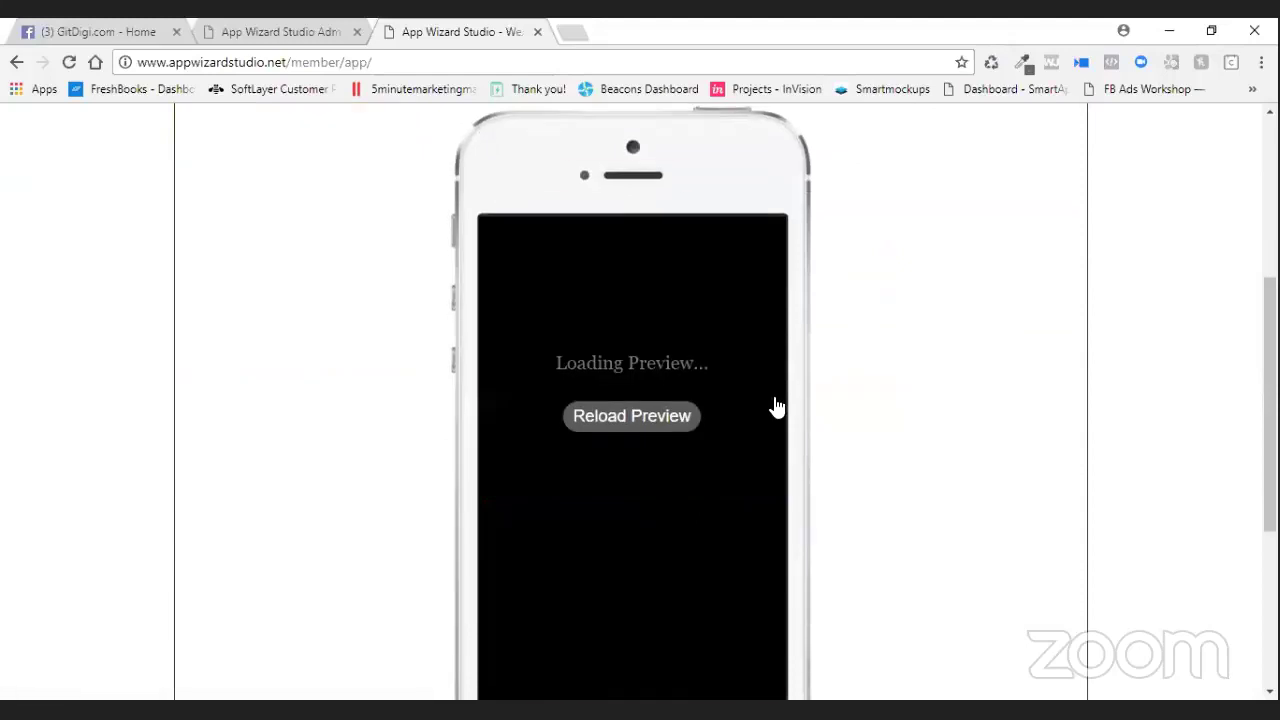
pyautogui.scroll(-2, 880, 543)
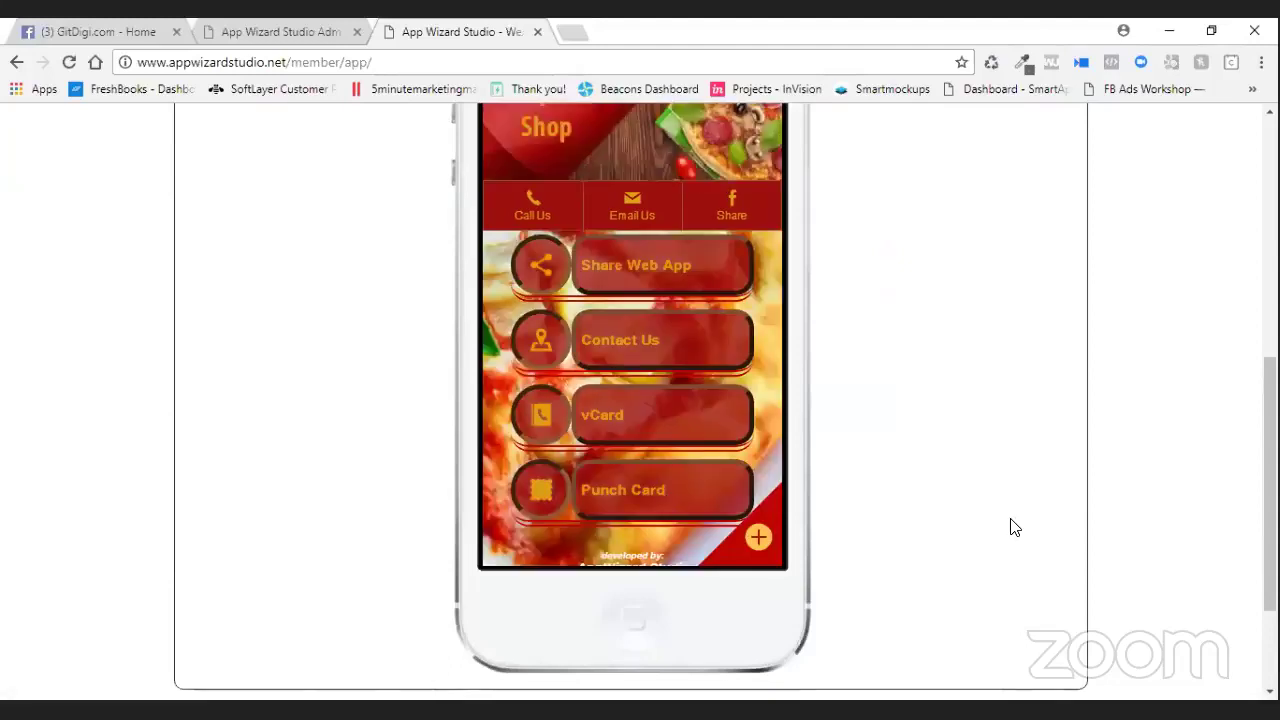
pyautogui.click(686, 495)
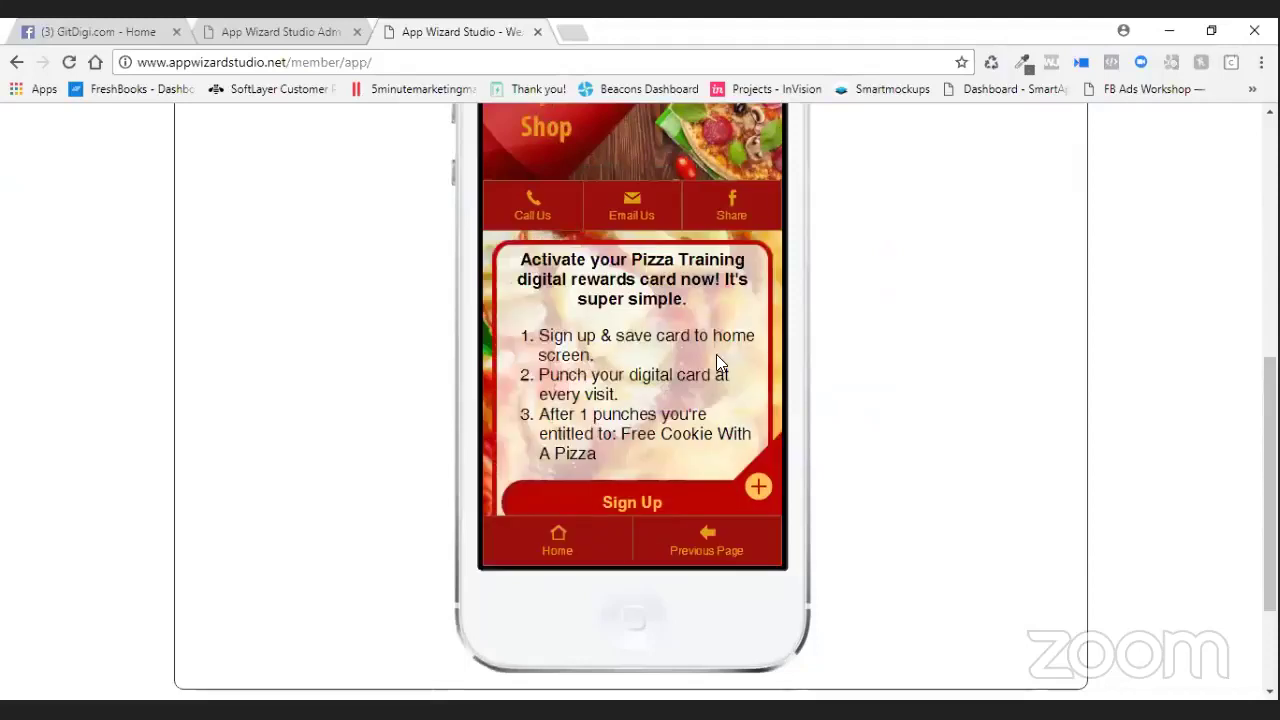
# Sign in to the punch card with the mobile number and password, and update Chrome's saved password
pyautogui.scroll(-1, 740, 400)
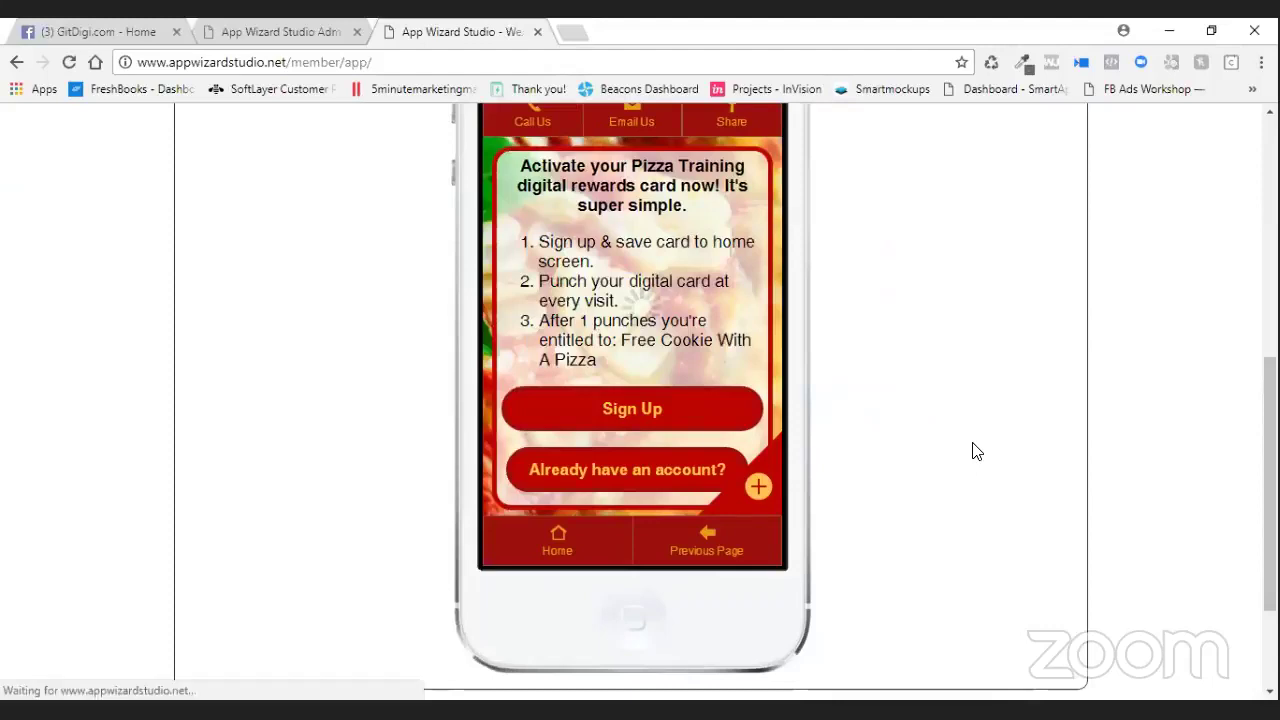
pyautogui.moveTo(560, 306); pyautogui.dragTo(484, 314)
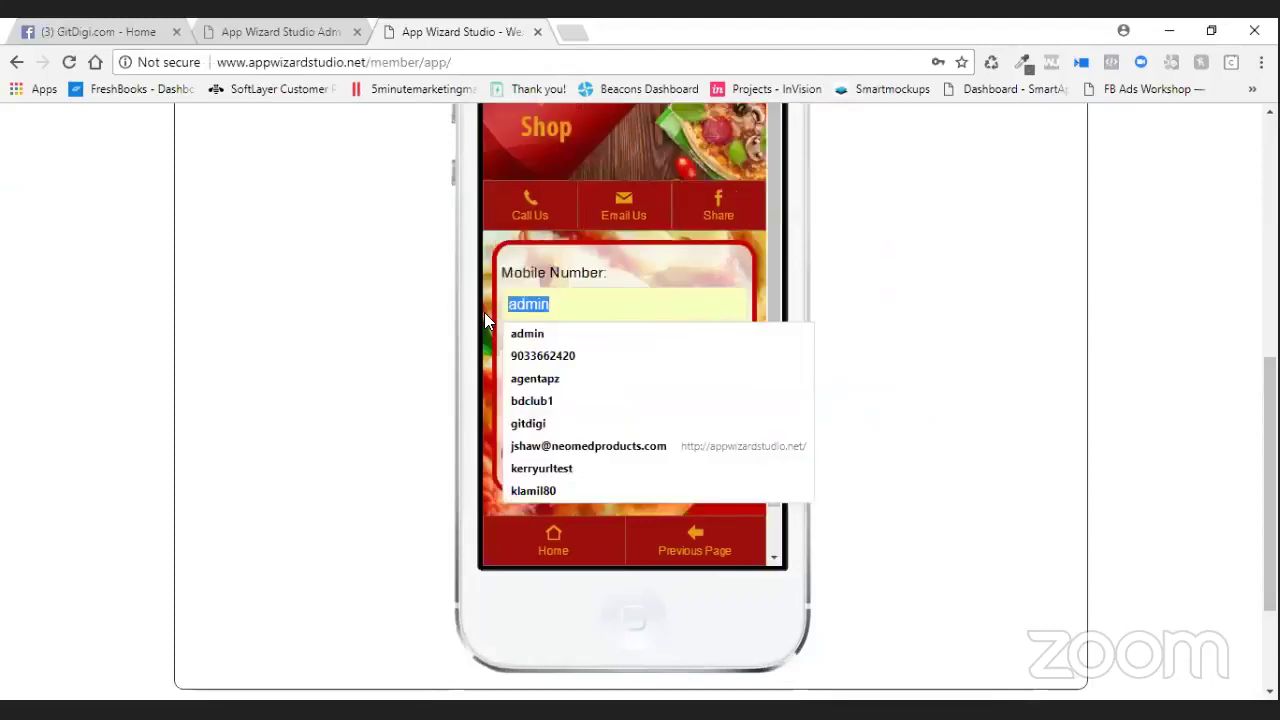
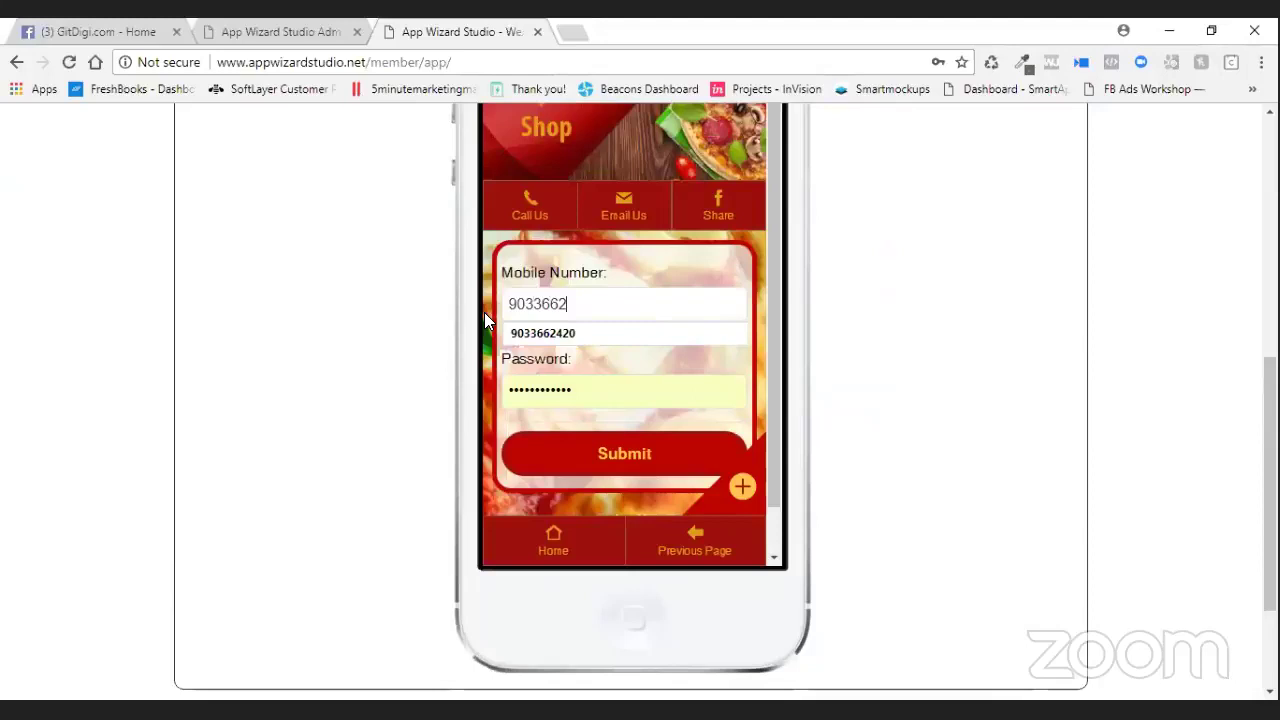
pyautogui.click(571, 333)
pyautogui.doubleClick(516, 392)
pyautogui.click(580, 394)
pyautogui.moveTo(580, 394); pyautogui.dragTo(481, 395)
pyautogui.write('********')
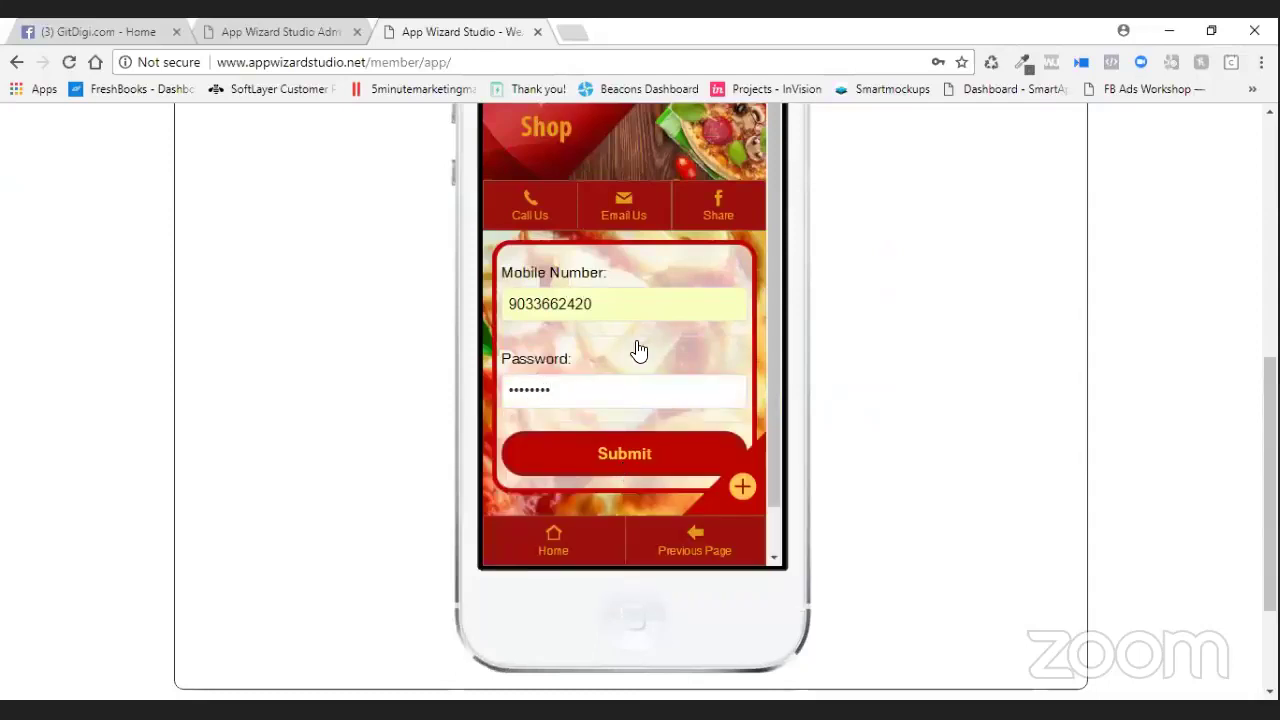
pyautogui.click(629, 471)
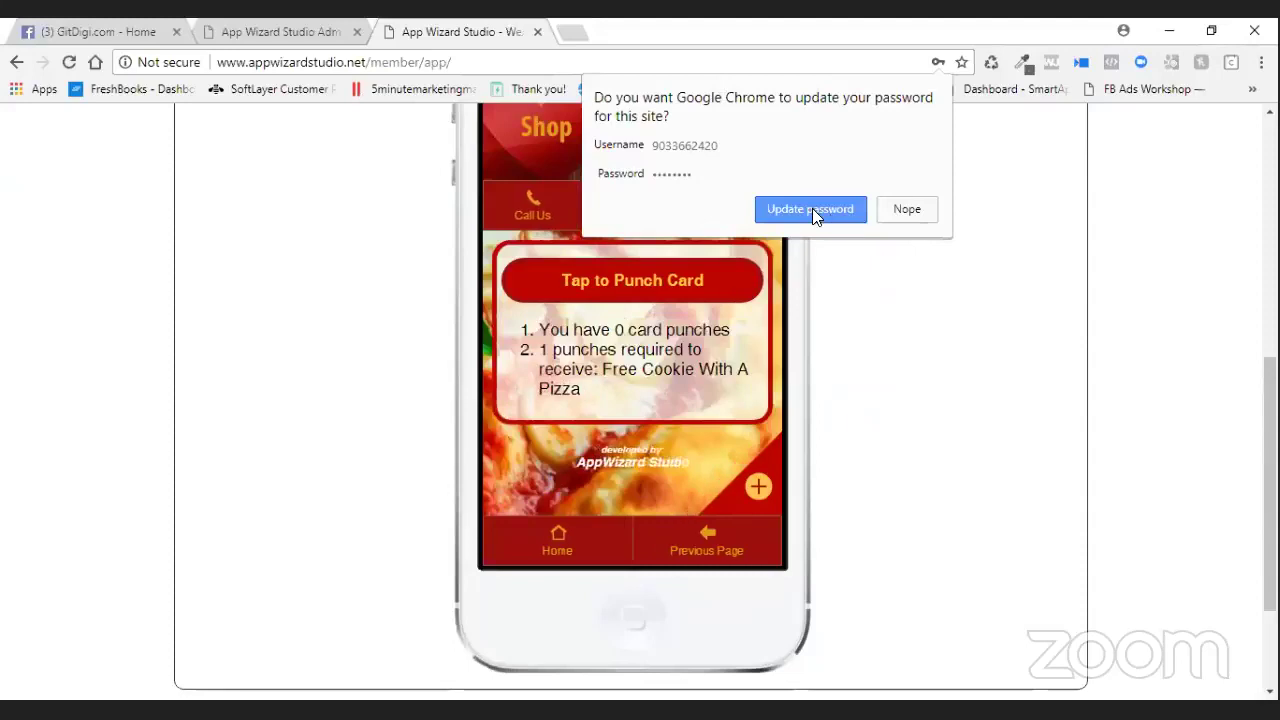
pyautogui.click(812, 208)
# Punch the card by submitting employee code 1234
pyautogui.click(686, 288)
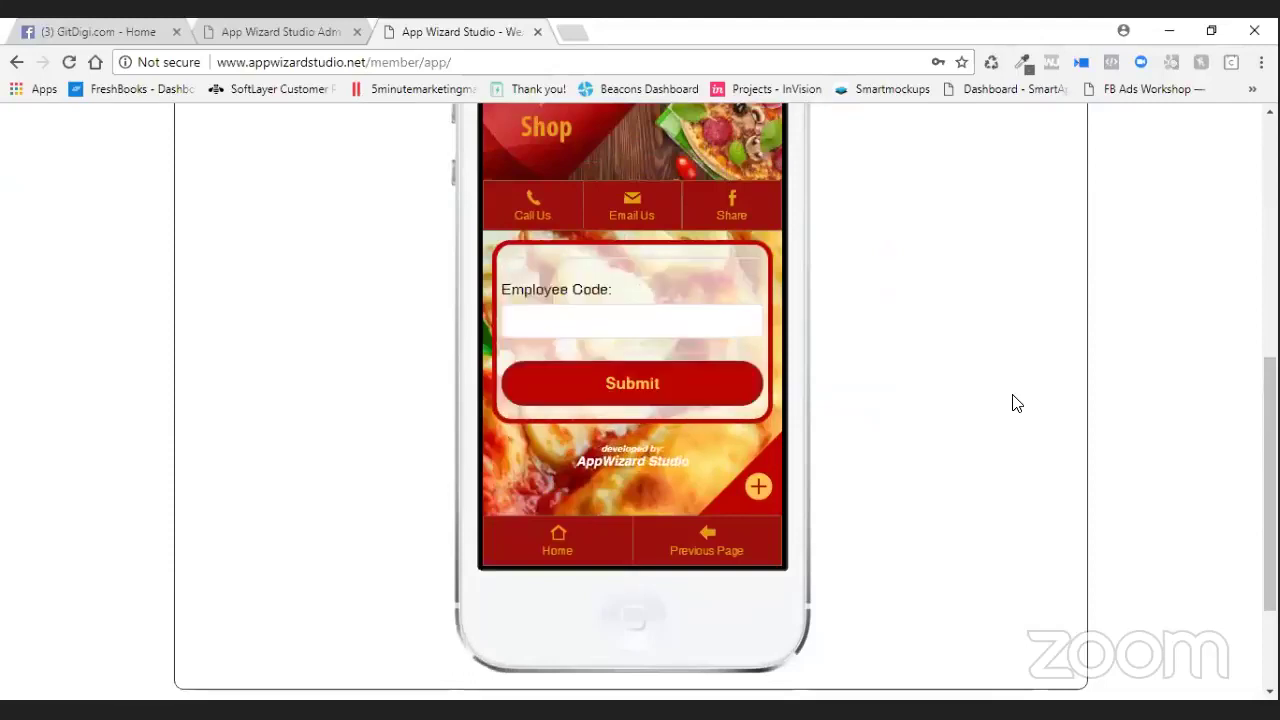
pyautogui.click(546, 318)
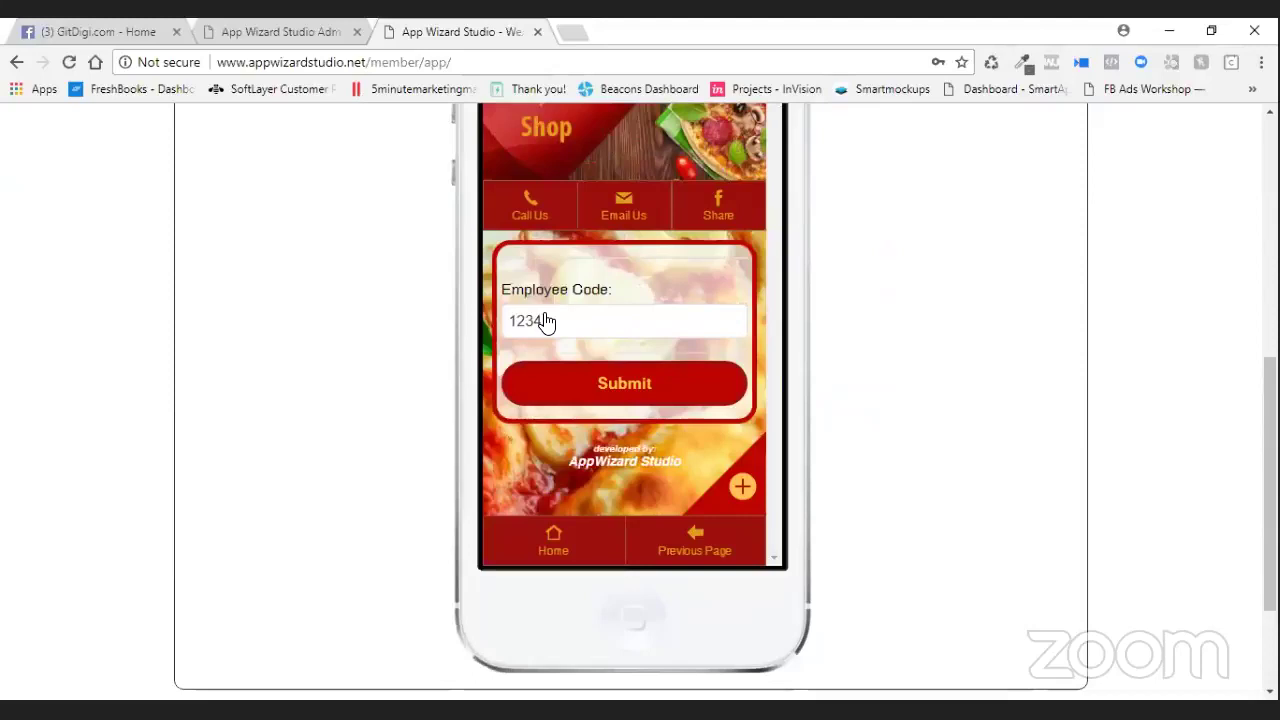
pyautogui.click(616, 388)
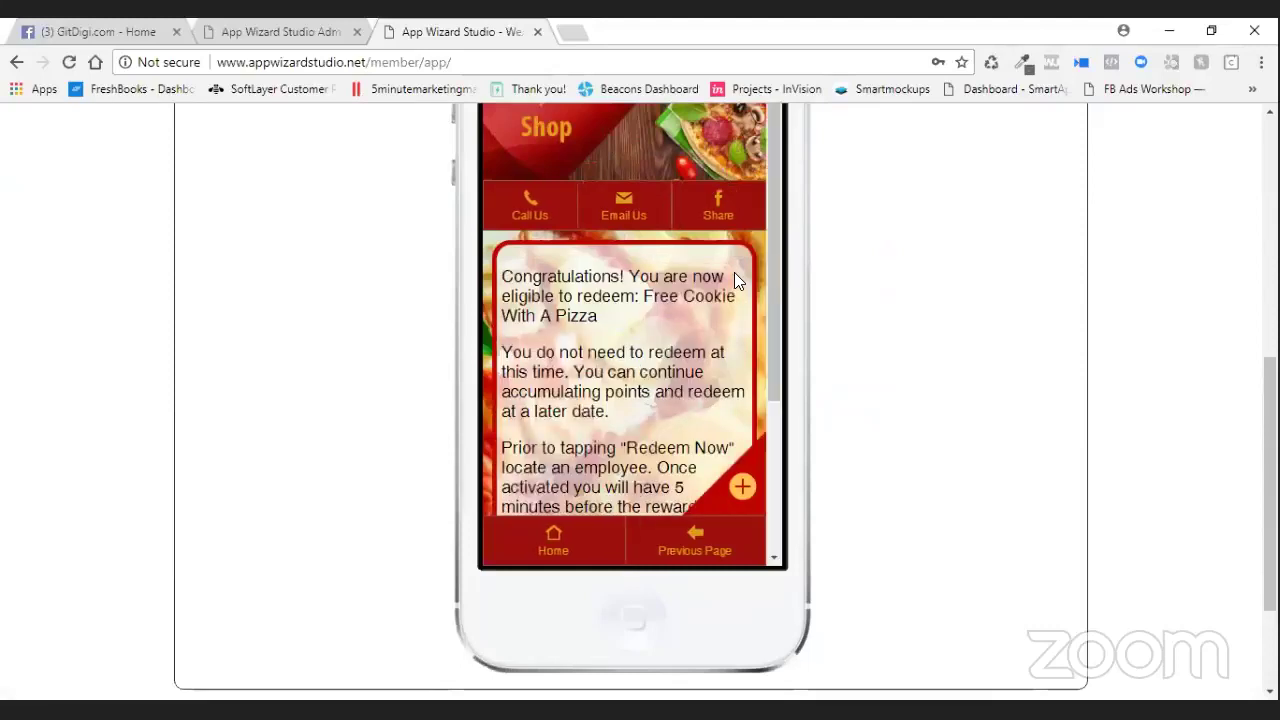
# Redeem the Free Cookie With A Pizza reward, starting its countdown valid Jan 17 2018
pyautogui.scroll(-1, 734, 272)
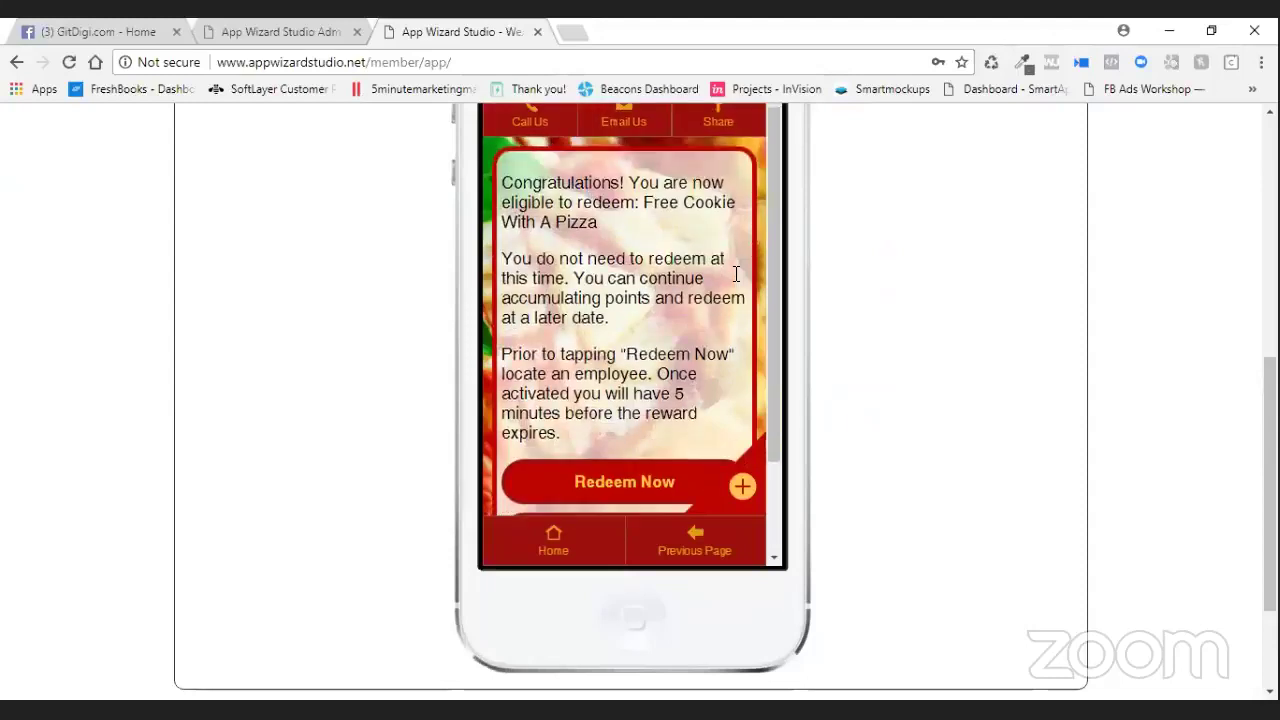
pyautogui.scroll(-1, 732, 295)
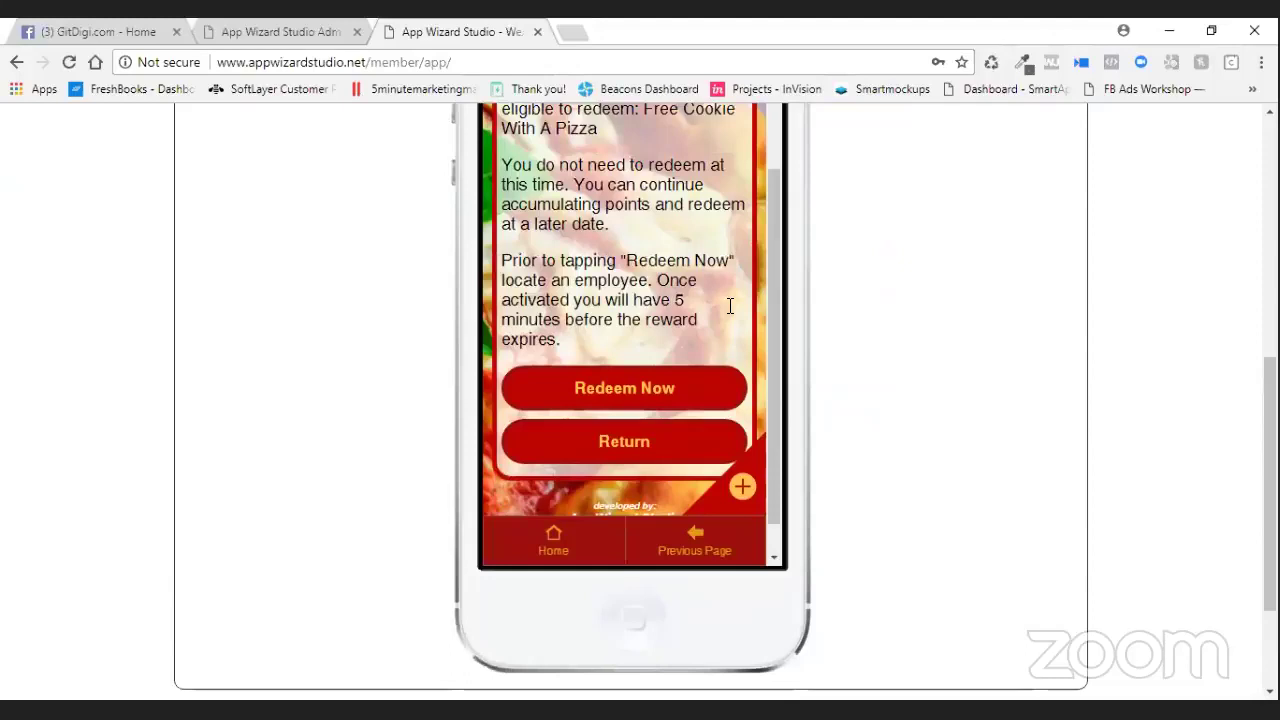
pyautogui.click(631, 393)
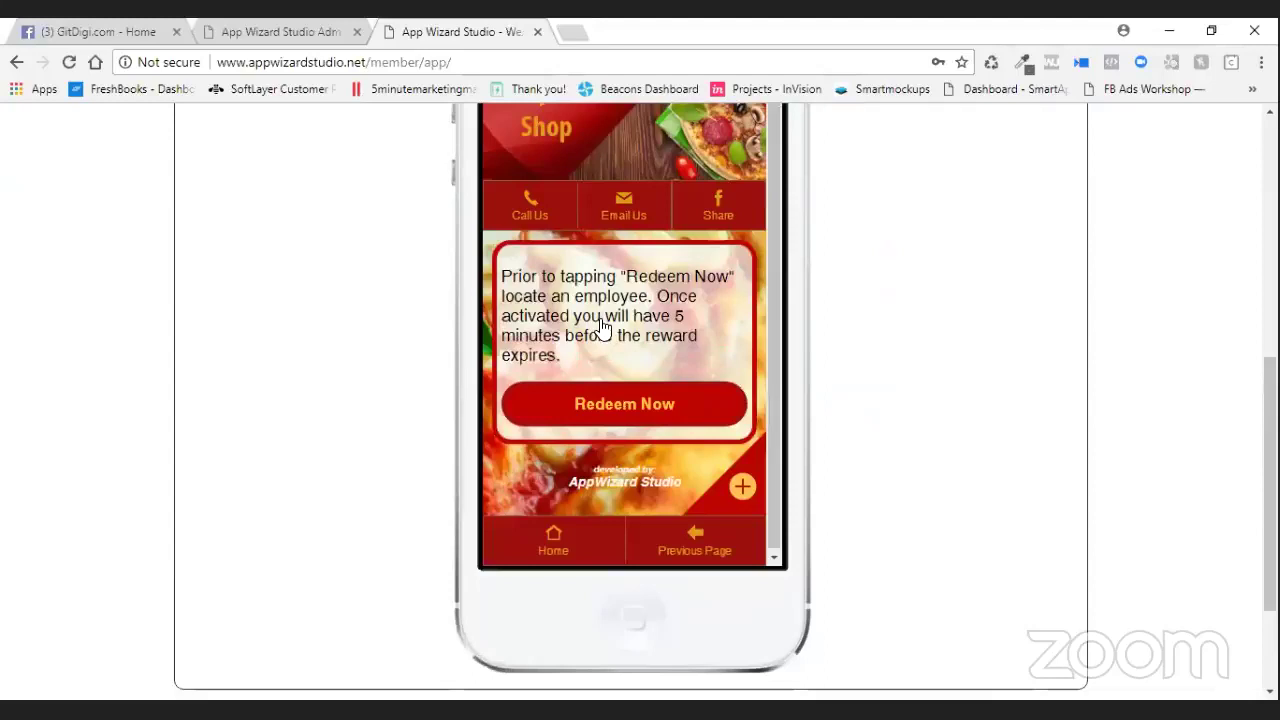
pyautogui.click(634, 404)
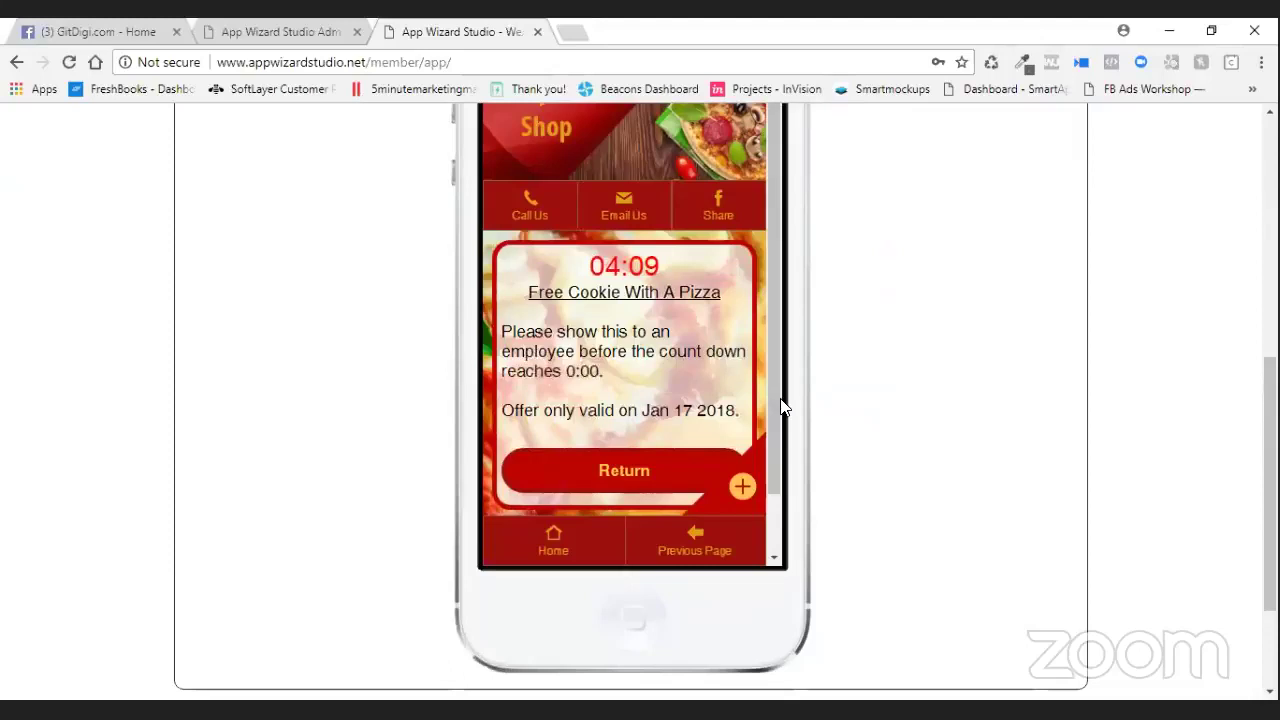
# Return from the countdown to the Punch Card page and try punching the card a second time
pyautogui.click(628, 474)
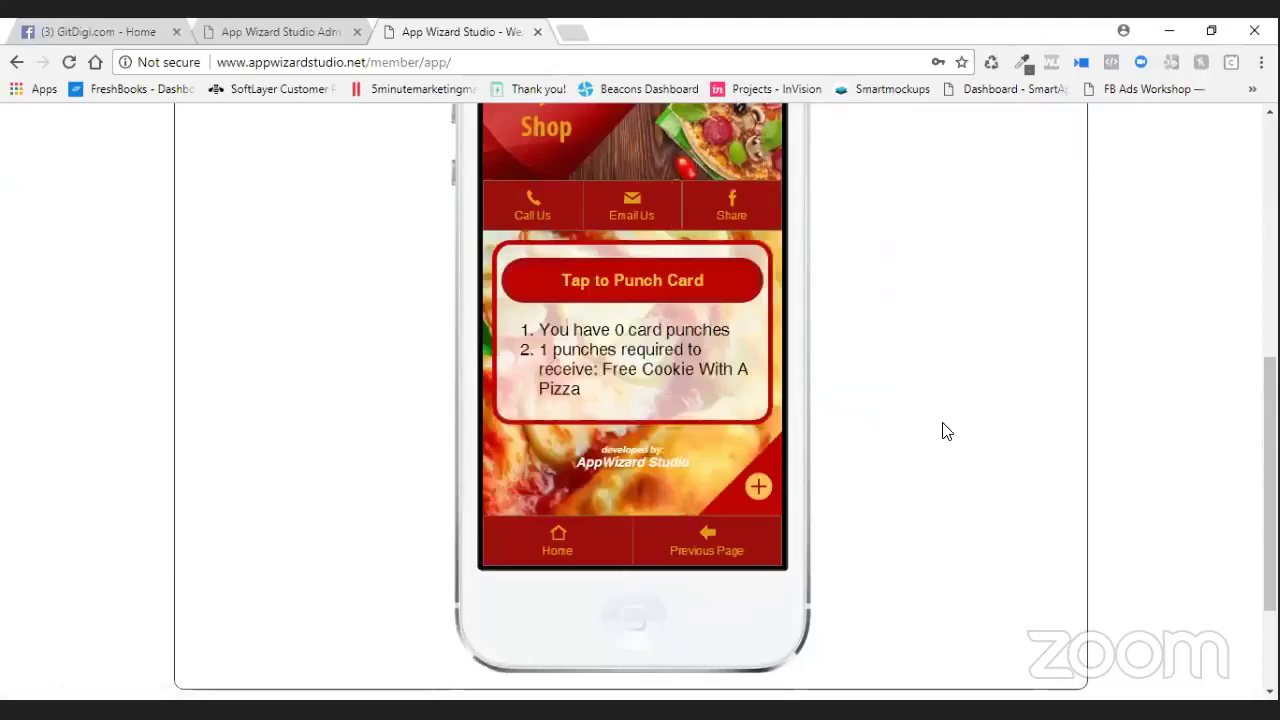
pyautogui.scroll(-1, 680, 266)
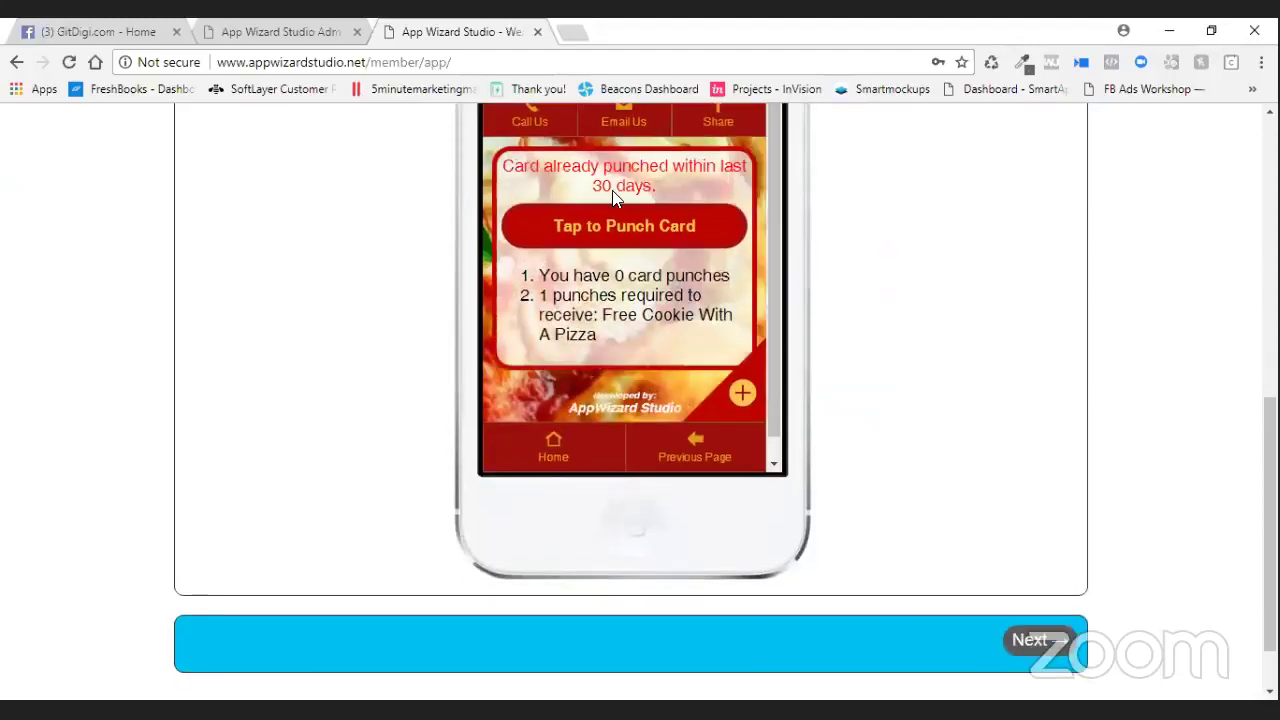
pyautogui.click(545, 188)
pyautogui.scroll(1, 954, 317)
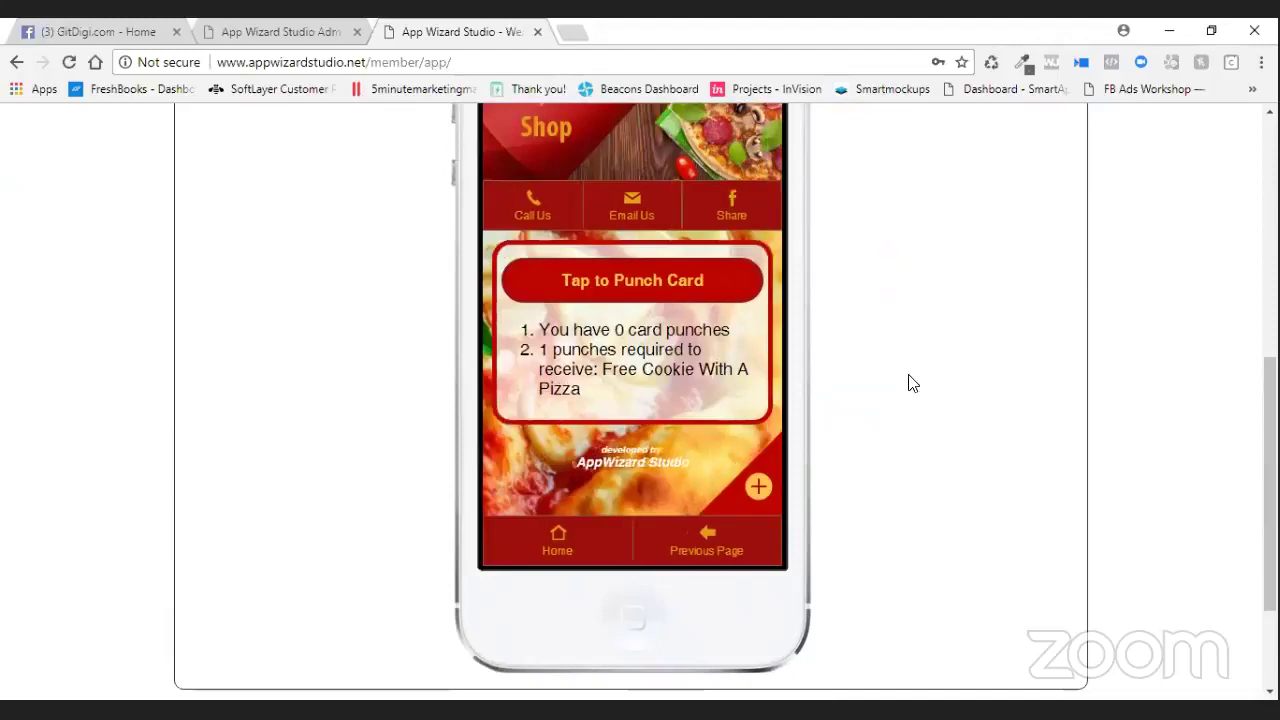
# Scroll back up to the Pizza Training header and switch to the Subway coupon screenshots image
pyautogui.scroll(2, 984, 382)
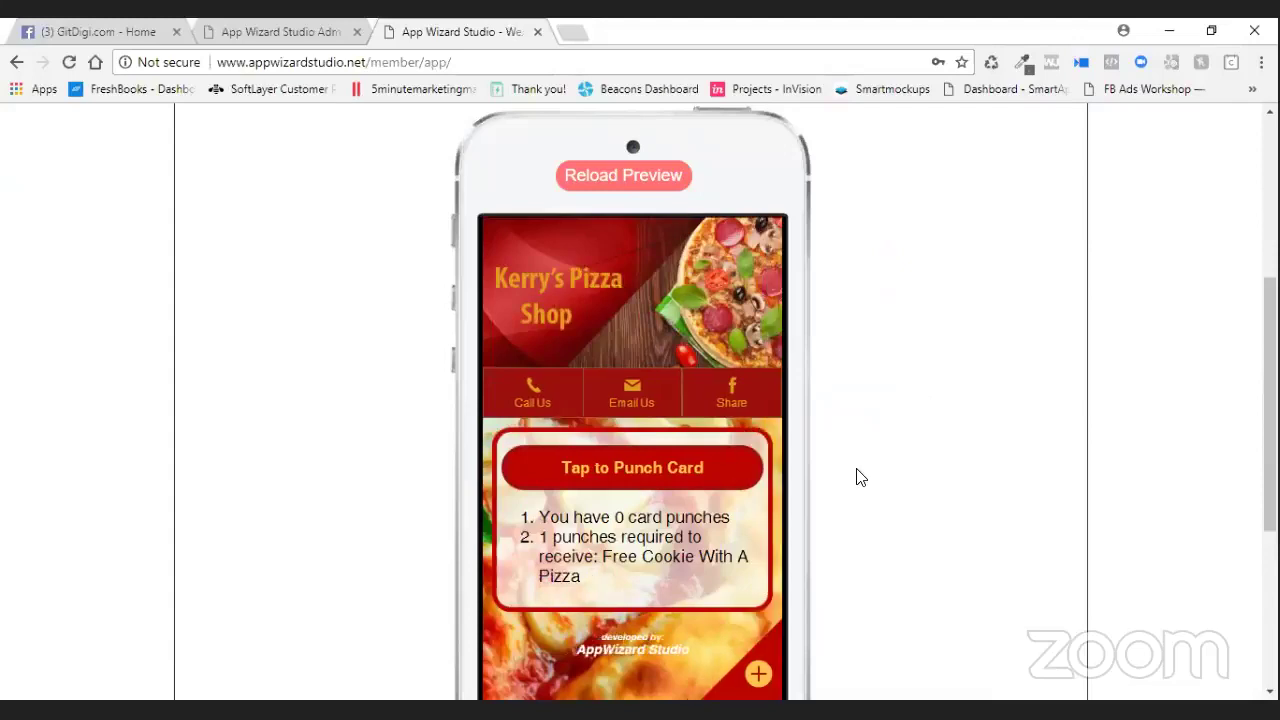
pyautogui.scroll(-2, 500, 376)
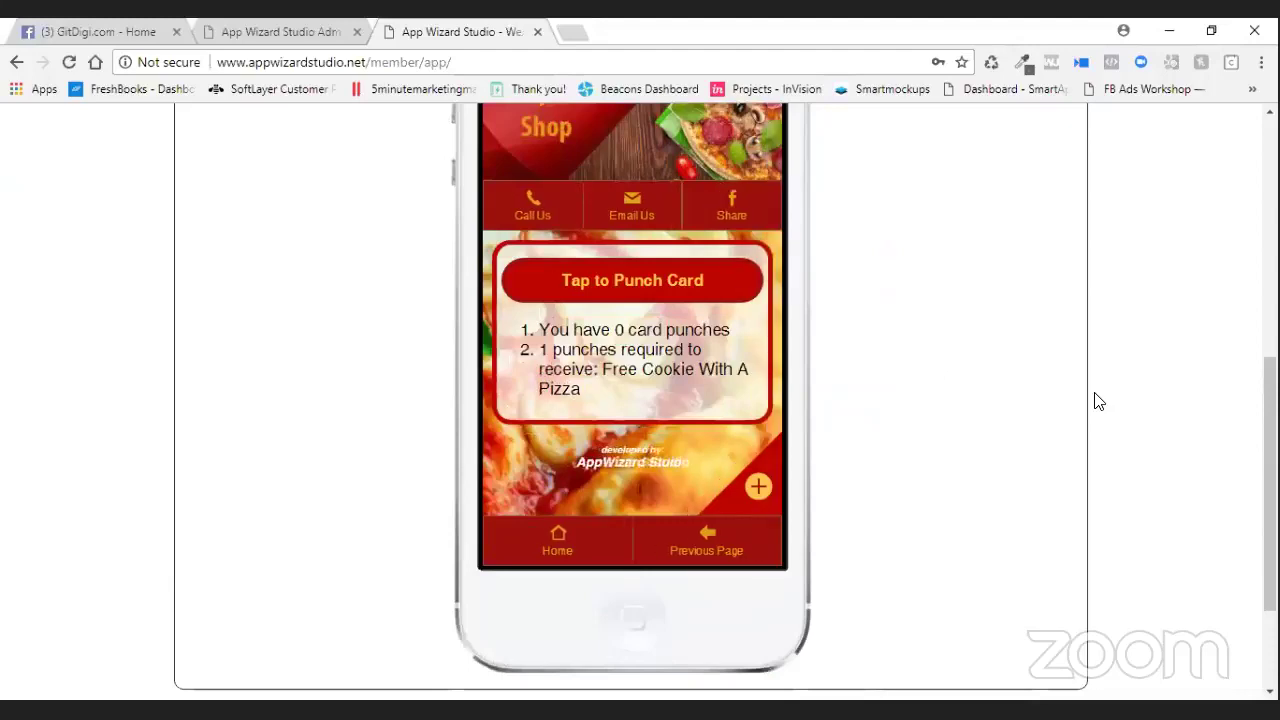
pyautogui.scroll(1, 965, 417)
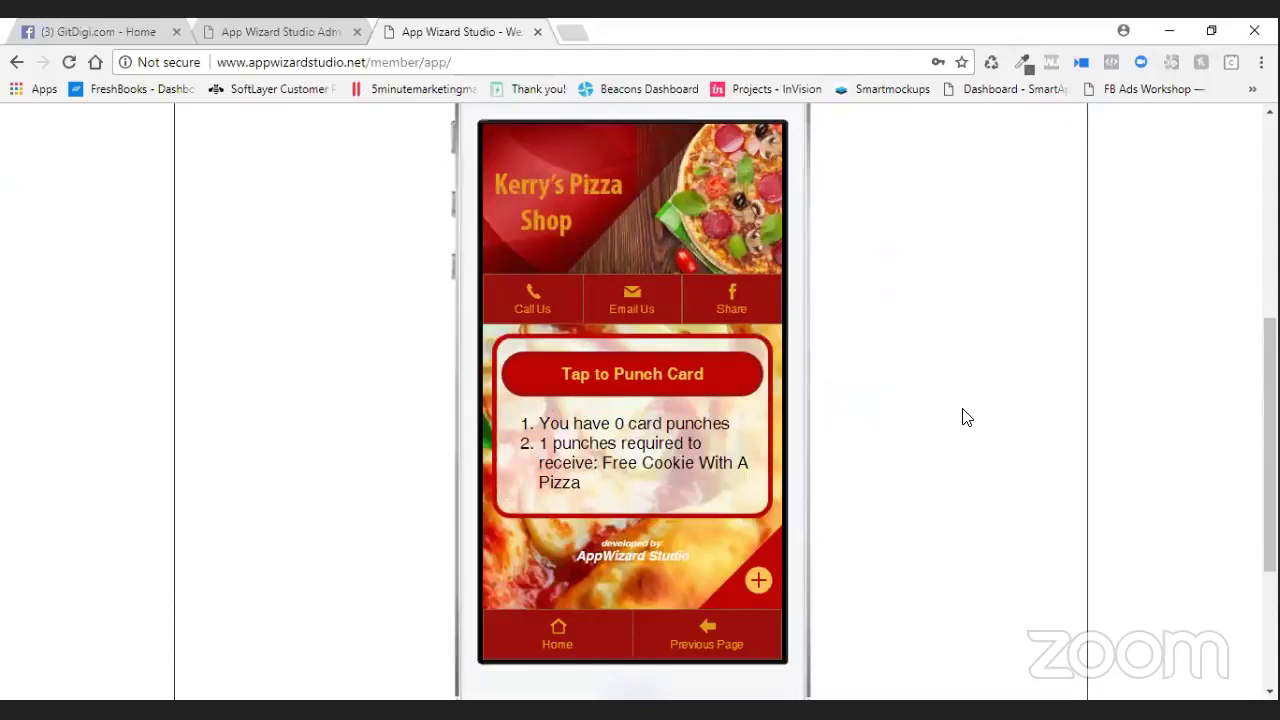
pyautogui.scroll(2, 965, 417)
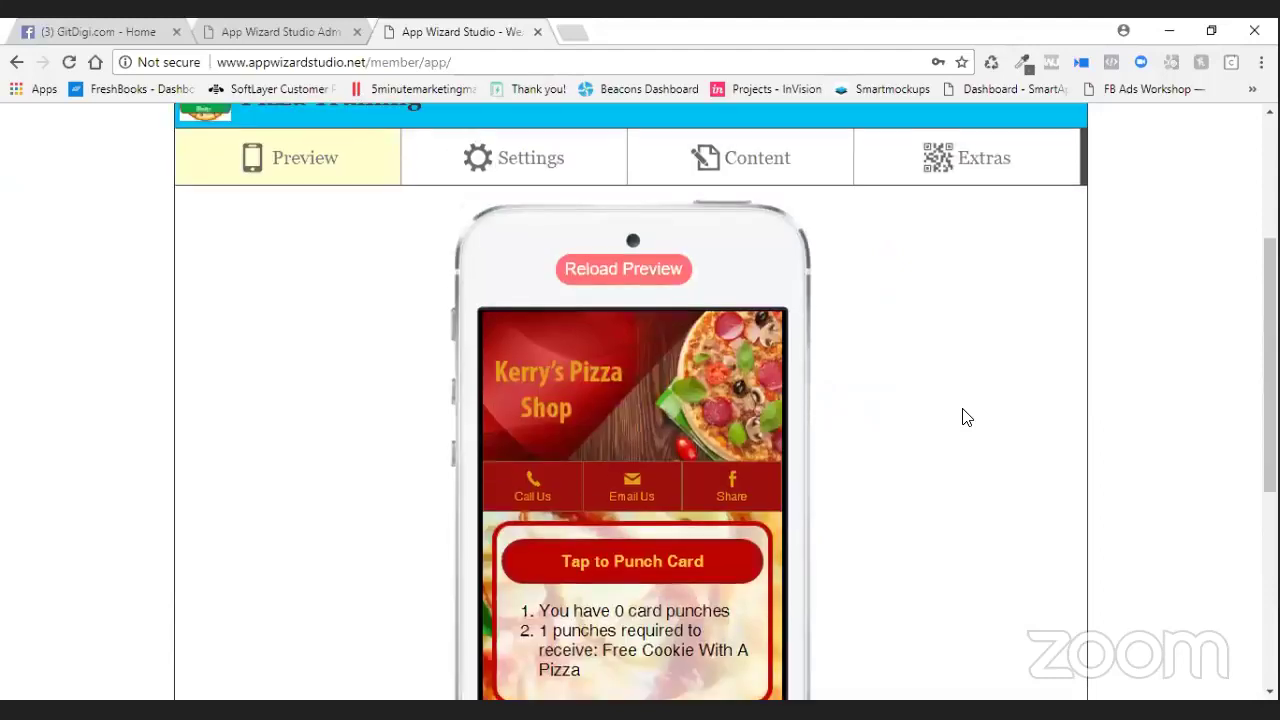
pyautogui.scroll(1, 965, 417)
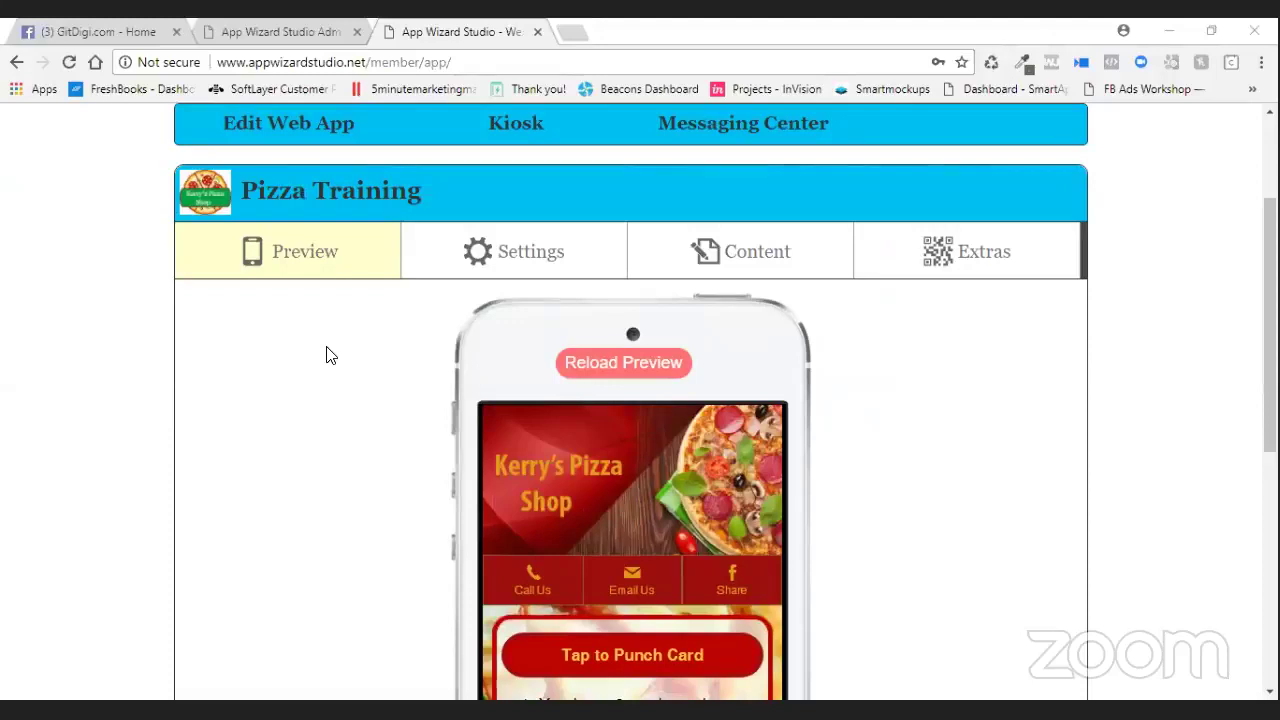
pyautogui.hotkey('alt', 'Tab')
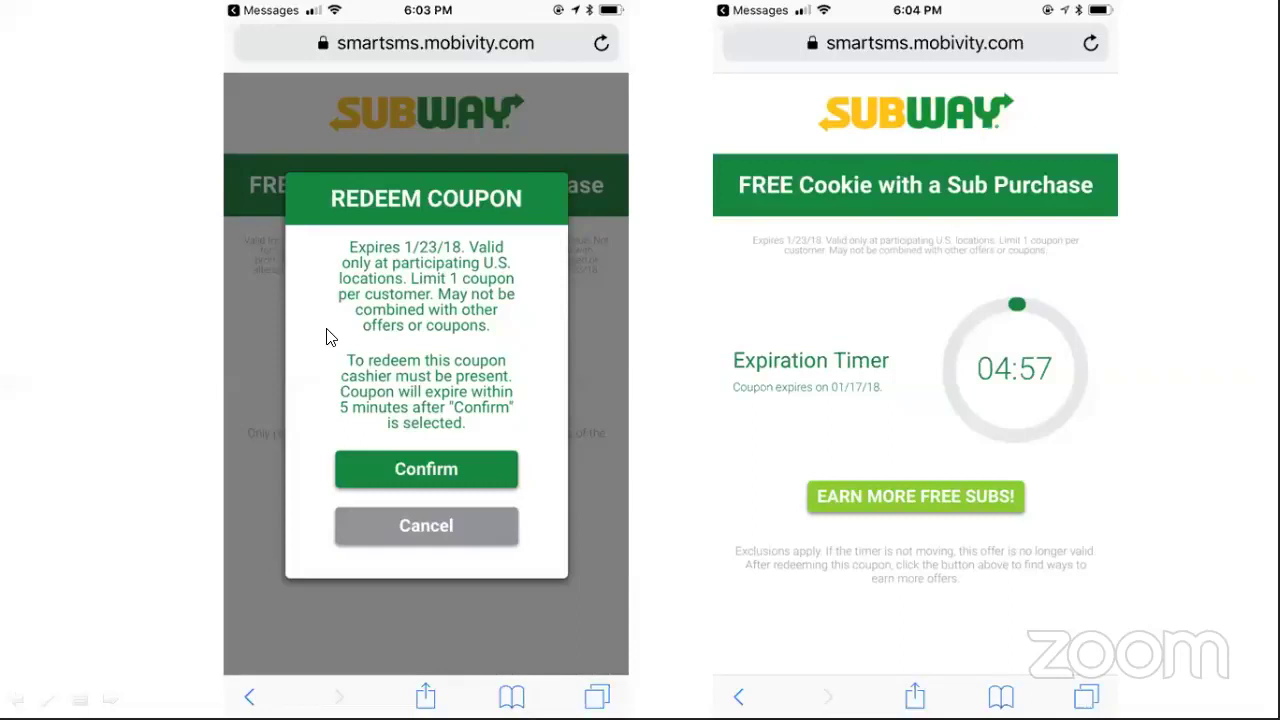
# Switch to the Tucumcari Digital Coupons Facebook page and scroll its home tab
pyautogui.hotkey('alt', 'Tab')
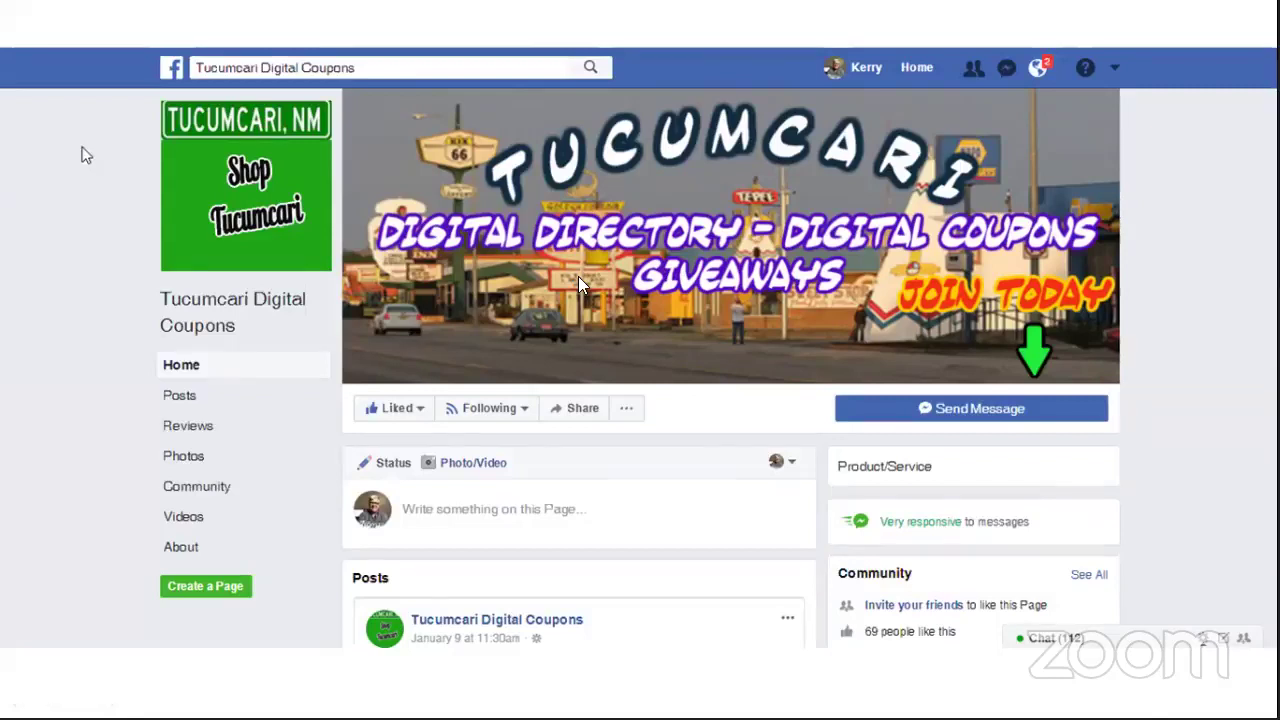
pyautogui.scroll(-3, 578, 280)
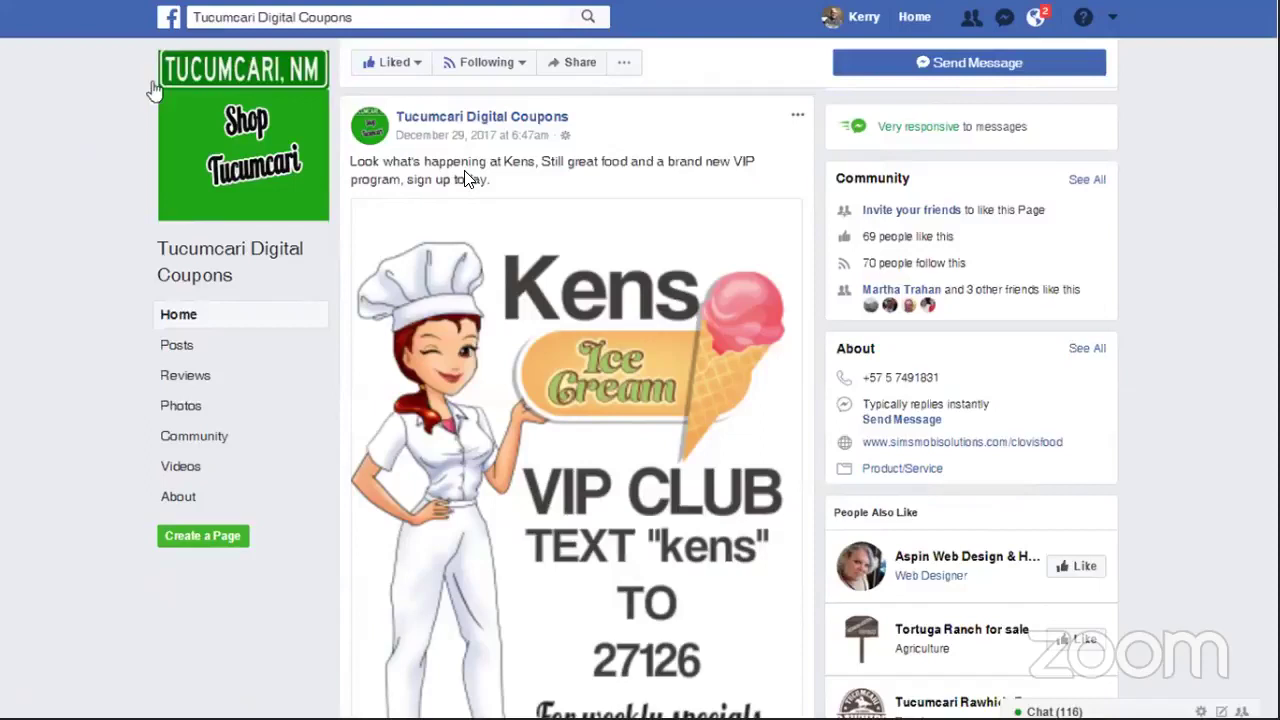
# Scroll the feed down to the Kens Ice Cream VIP Club post about texting kens to 27126
pyautogui.scroll(-5, 463, 178)
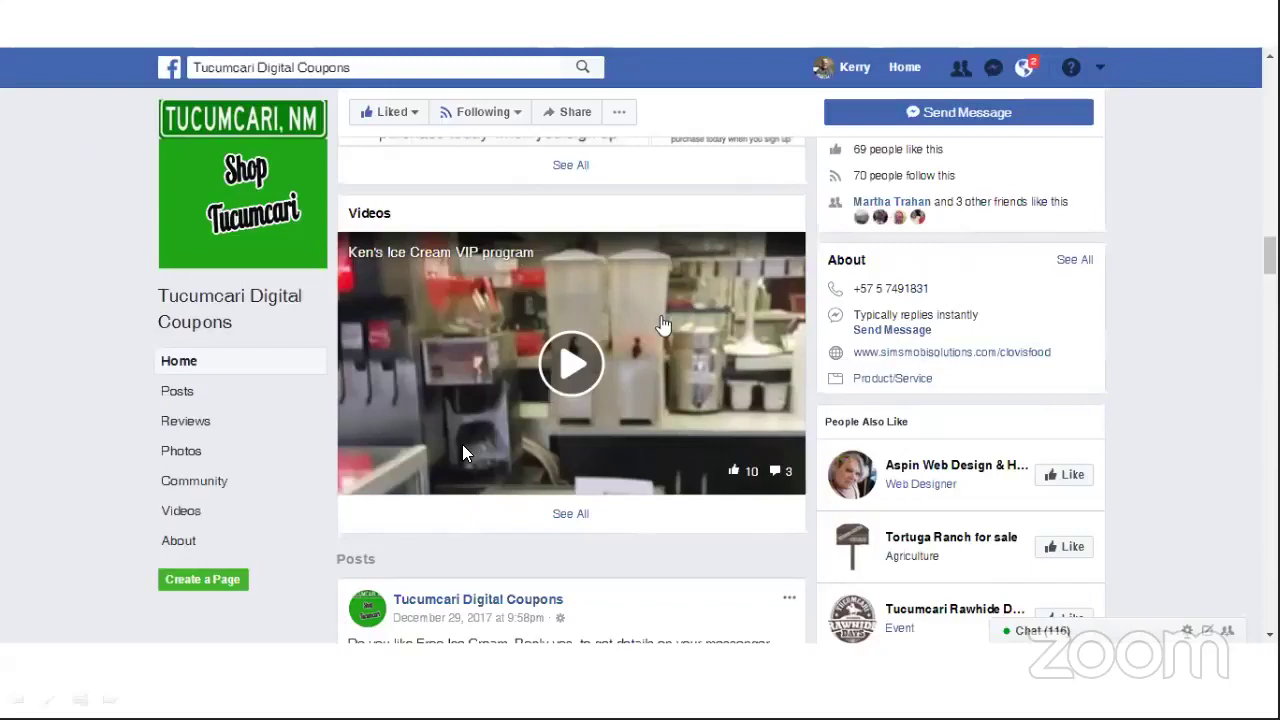
# Play the Ken's Ice Cream VIP video, then advance to the calendar showing 84 texts used
pyautogui.click(648, 386)
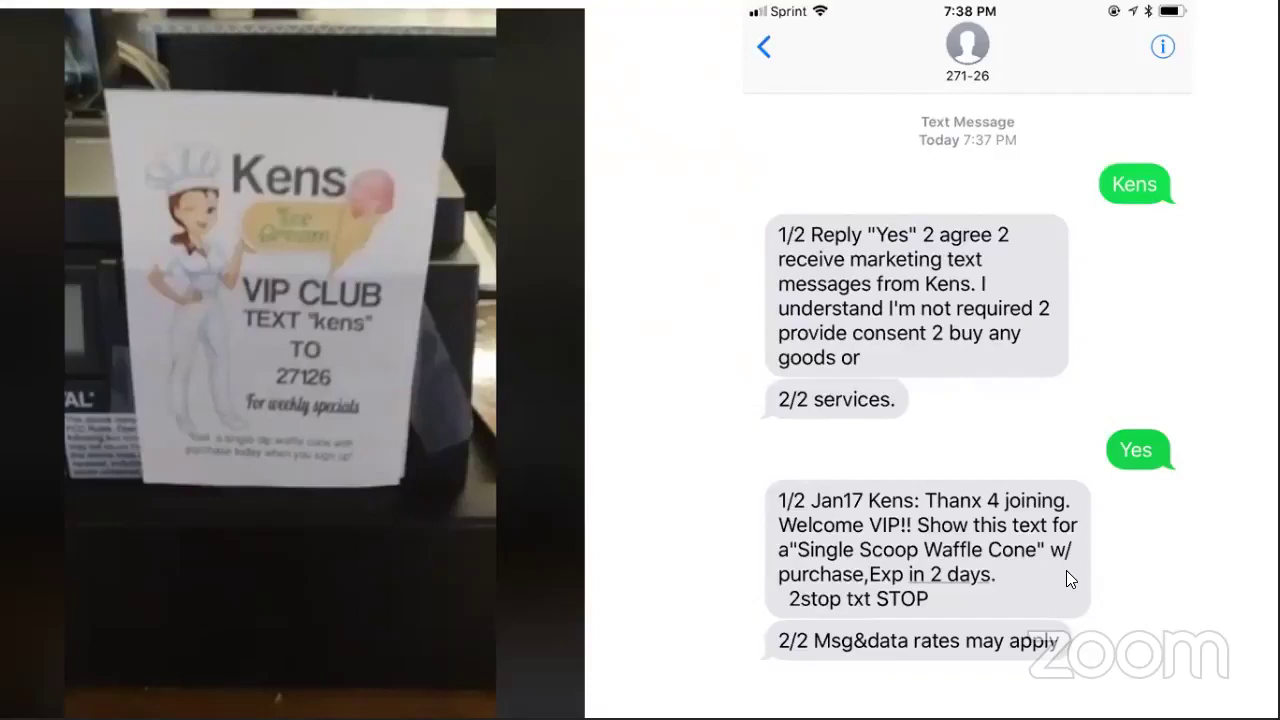
pyautogui.press('Right')
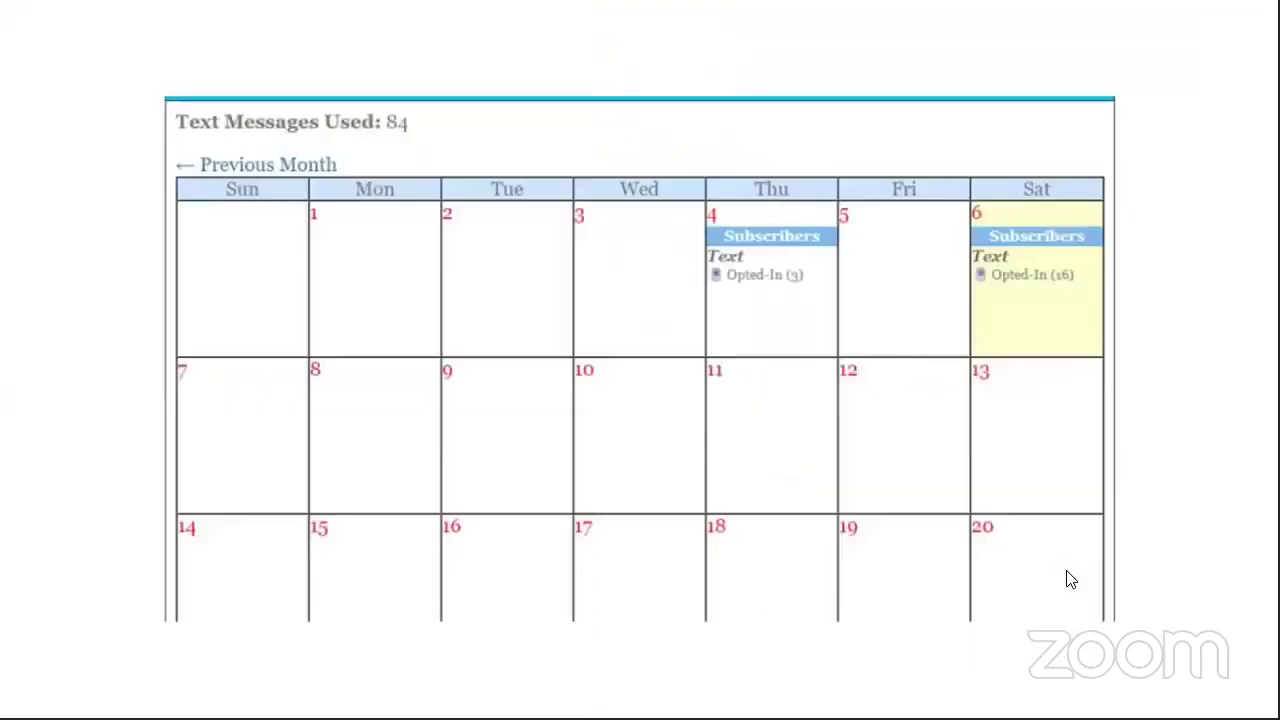
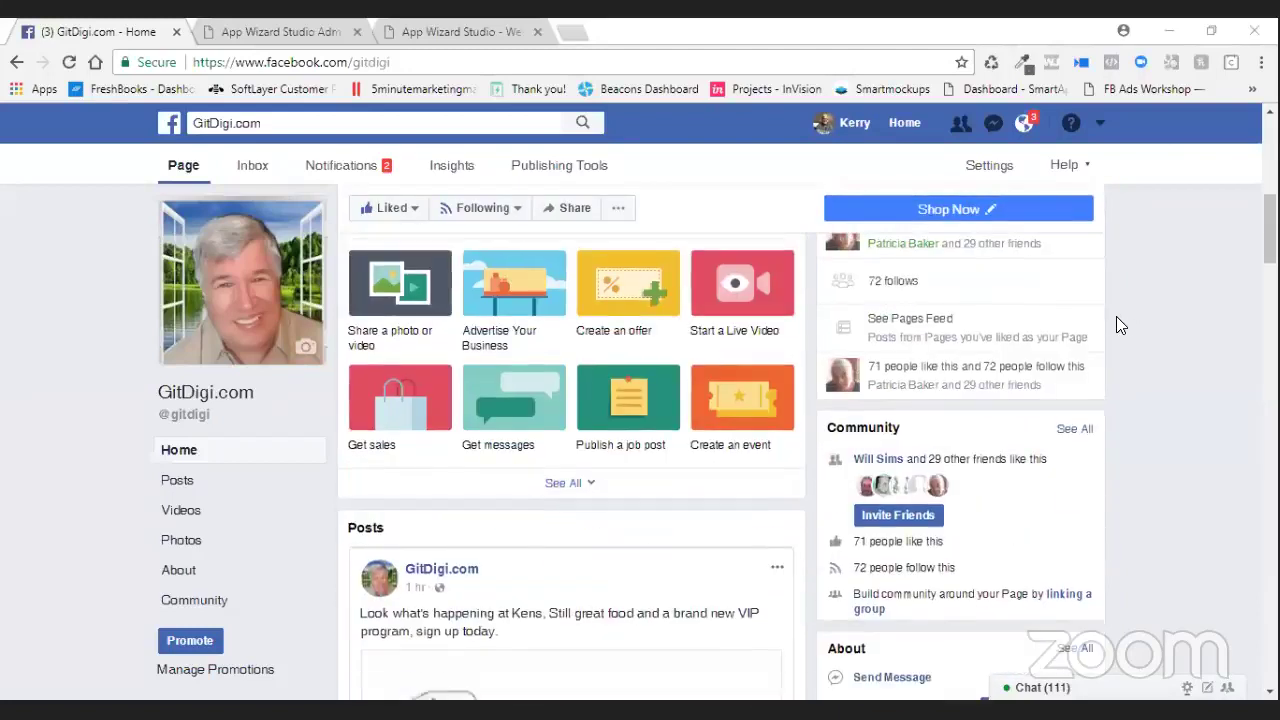
pyautogui.scroll(-3, 1120, 325)
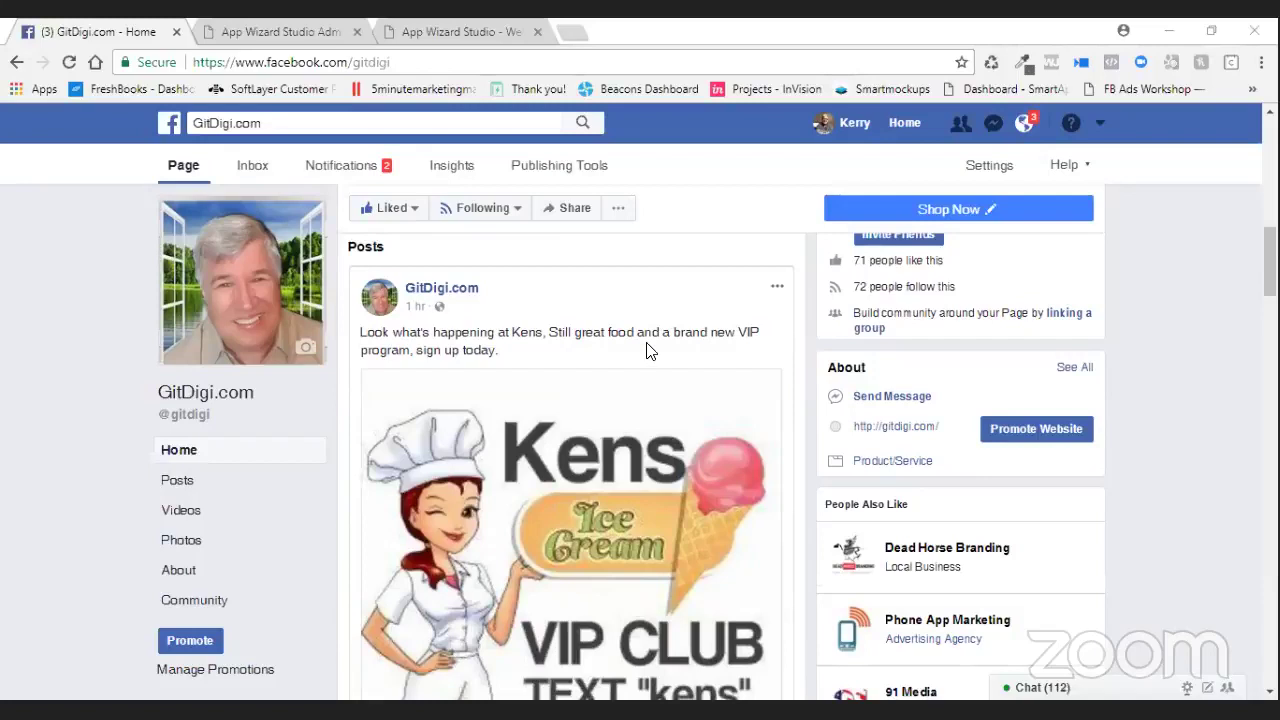
pyautogui.scroll(-2, 655, 355)
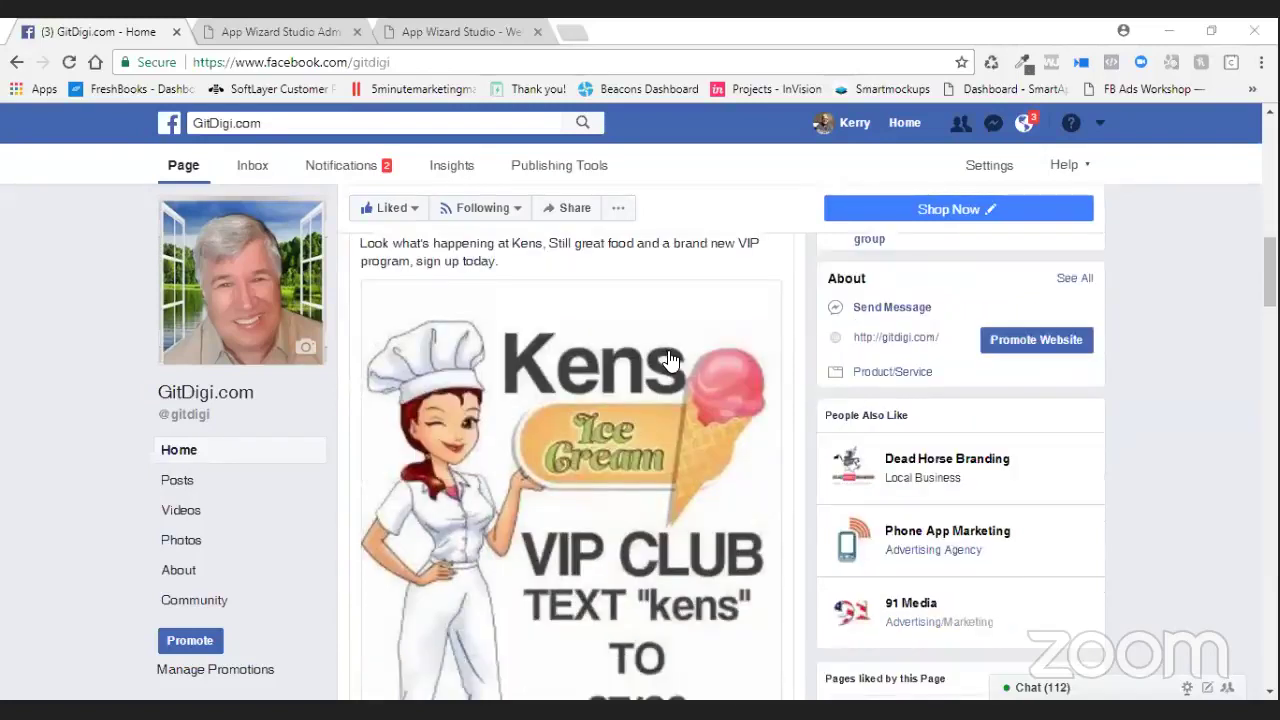
pyautogui.scroll(-3, 662, 360)
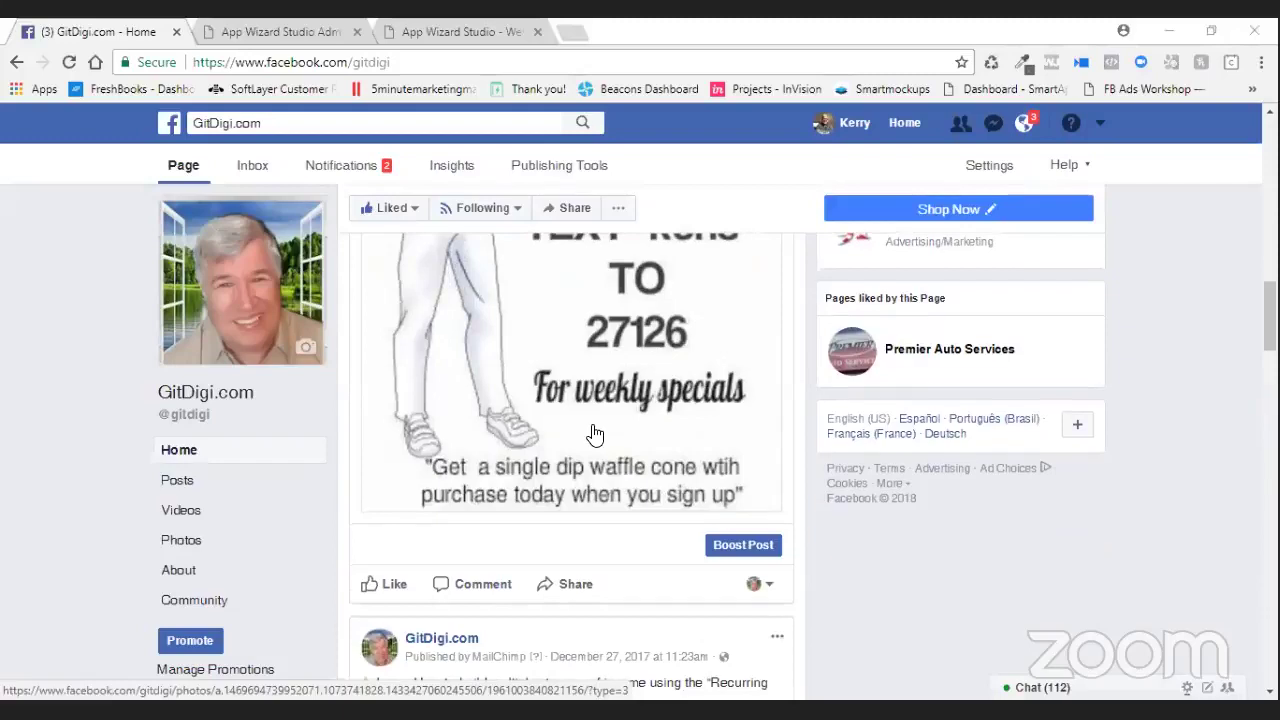
pyautogui.scroll(-2, 593, 433)
pyautogui.scroll(2, 640, 405)
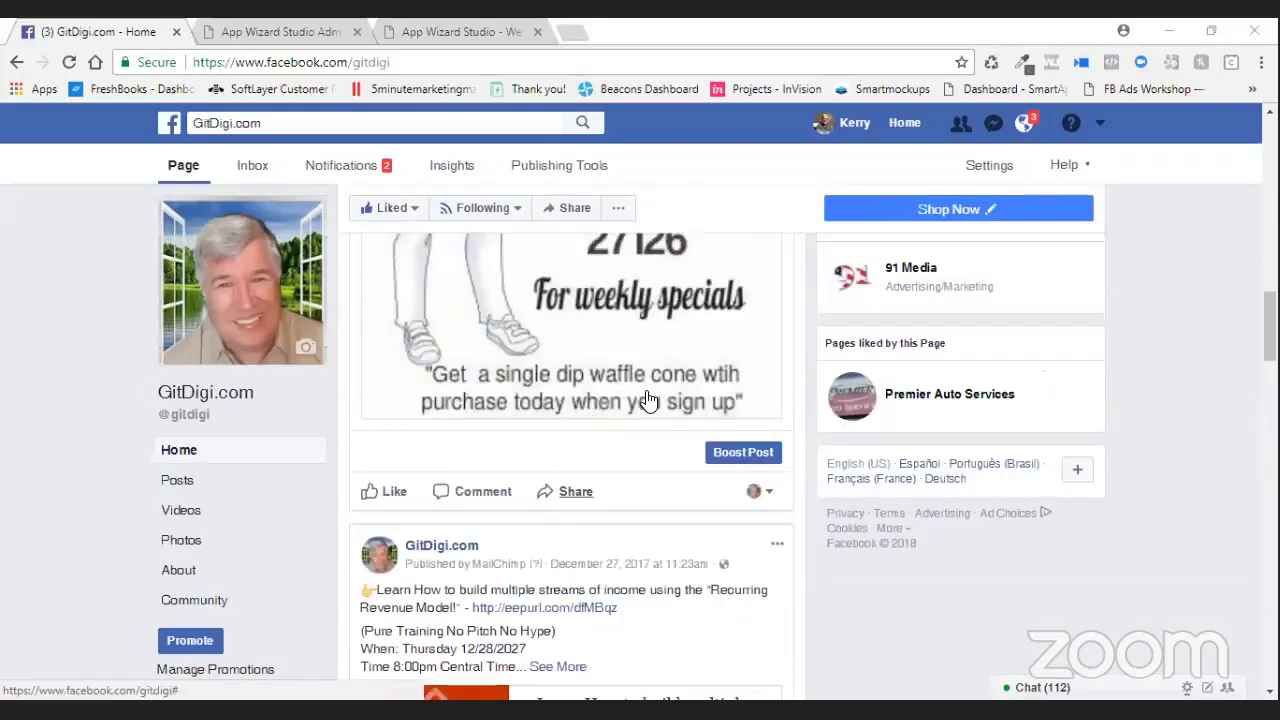
pyautogui.scroll(1, 646, 400)
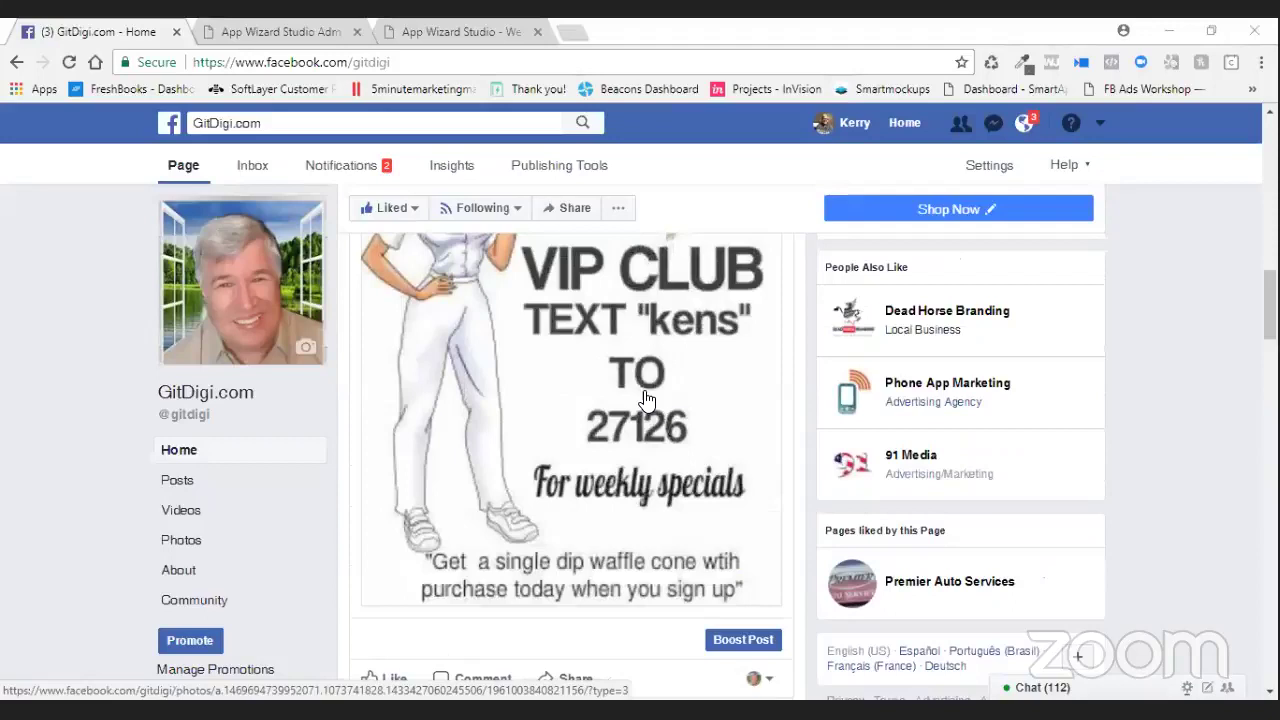
pyautogui.scroll(8, 646, 400)
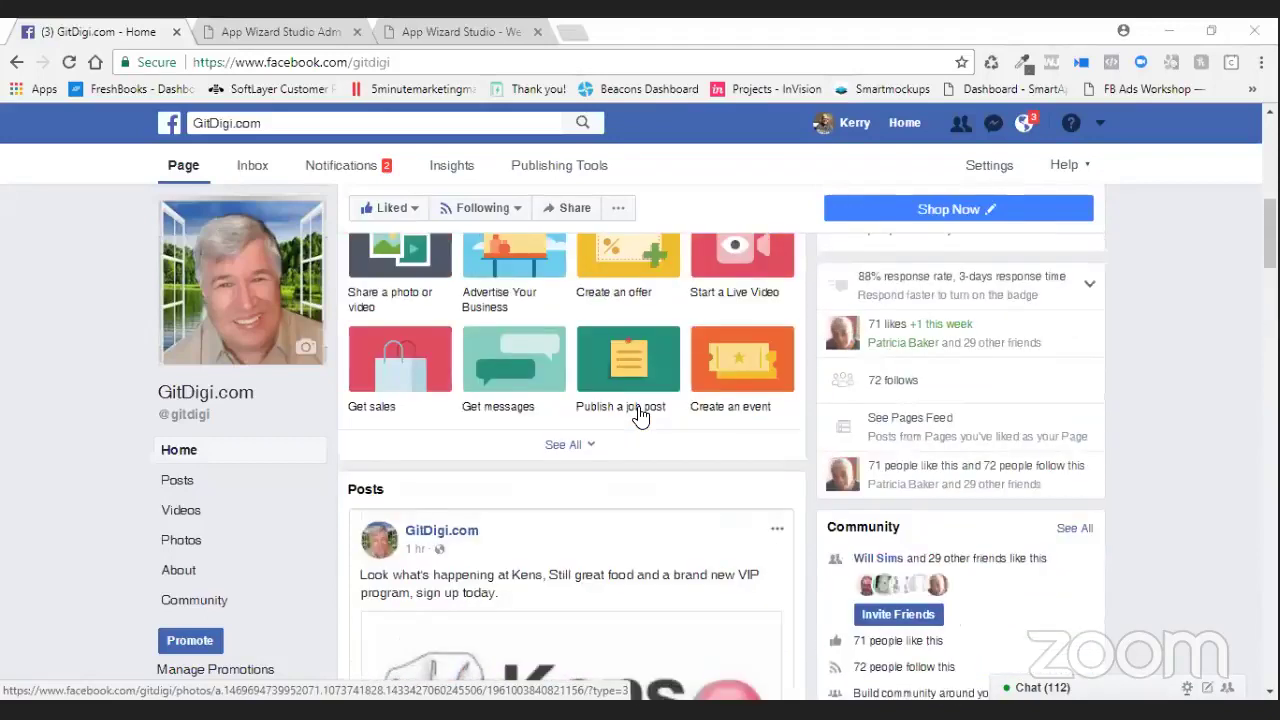
pyautogui.scroll(-2, 636, 420)
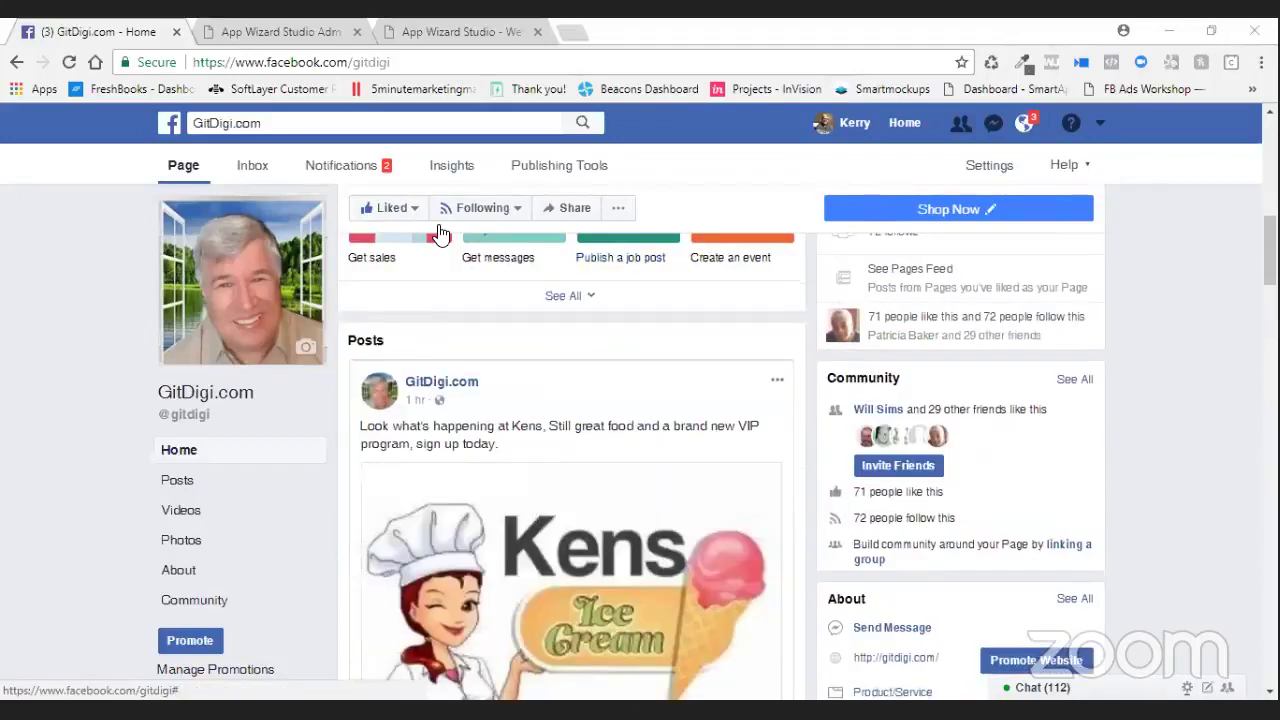
# Choose Create Ads from the account menu to reach the Engagement campaign draft summary
pyautogui.click(1096, 124)
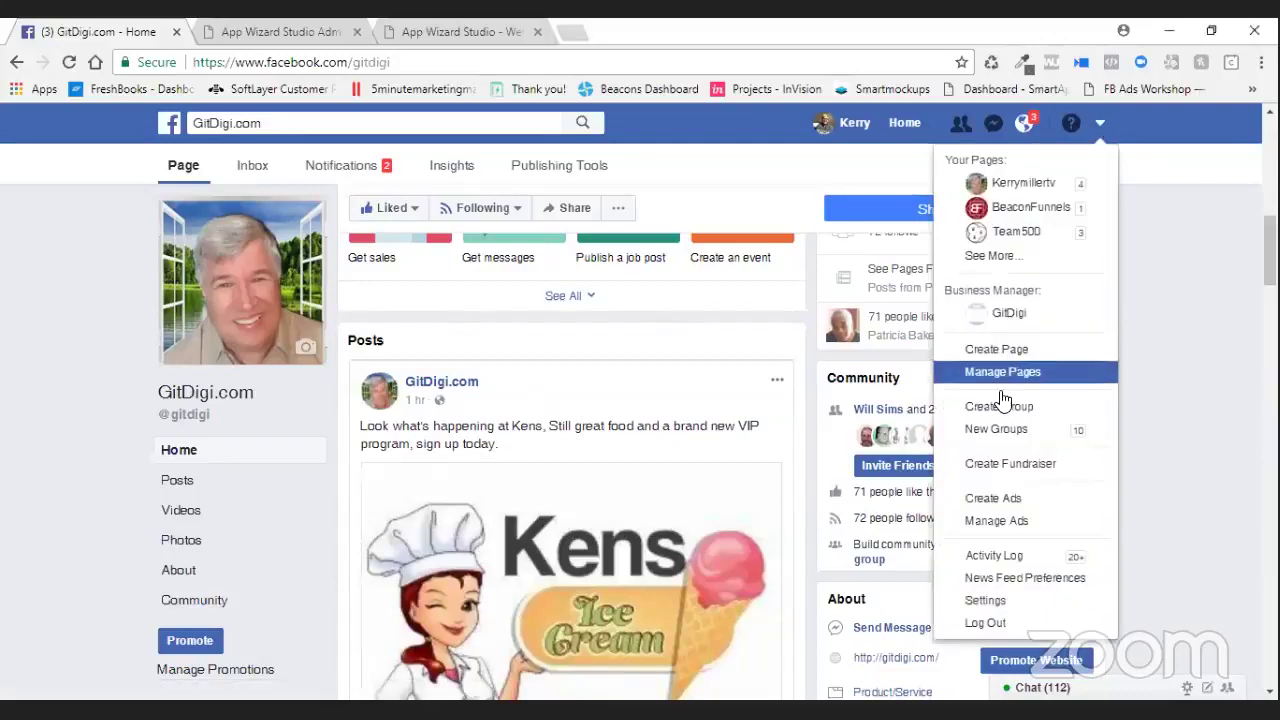
pyautogui.click(993, 500)
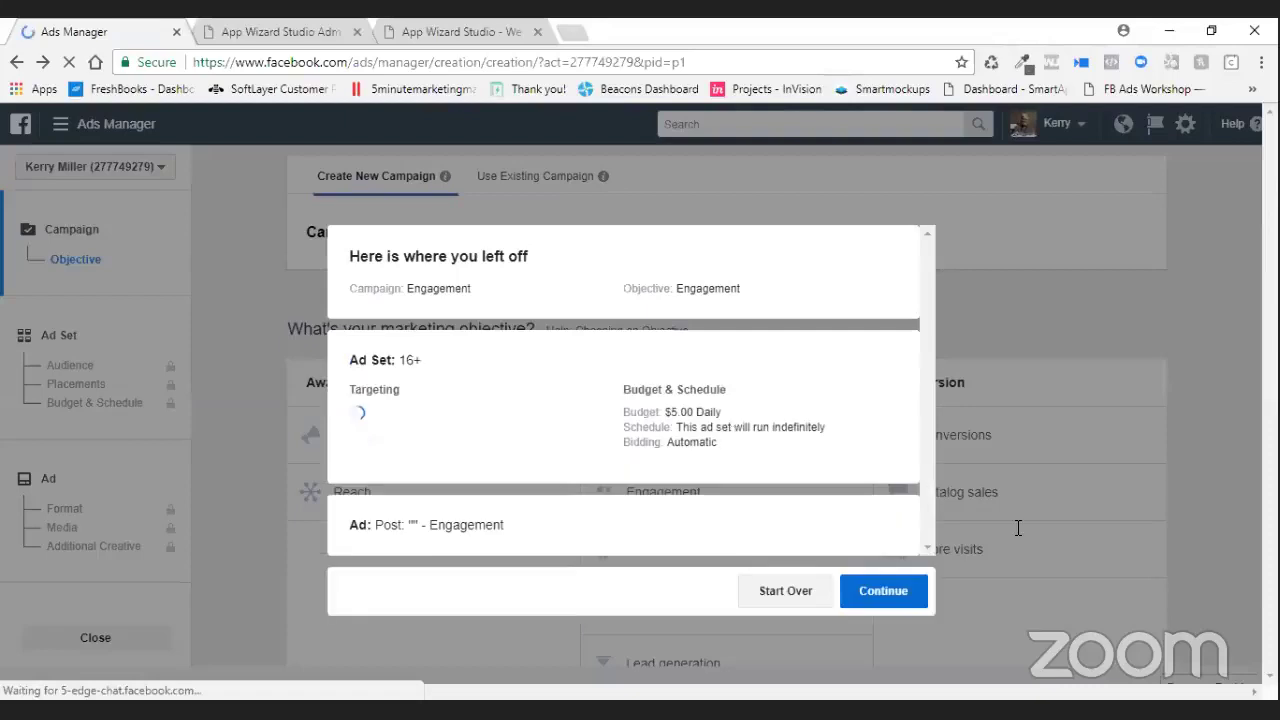
# Dismiss the saved-draft summary, pick Engagement as the objective and continue to the ad set
pyautogui.click(850, 488)
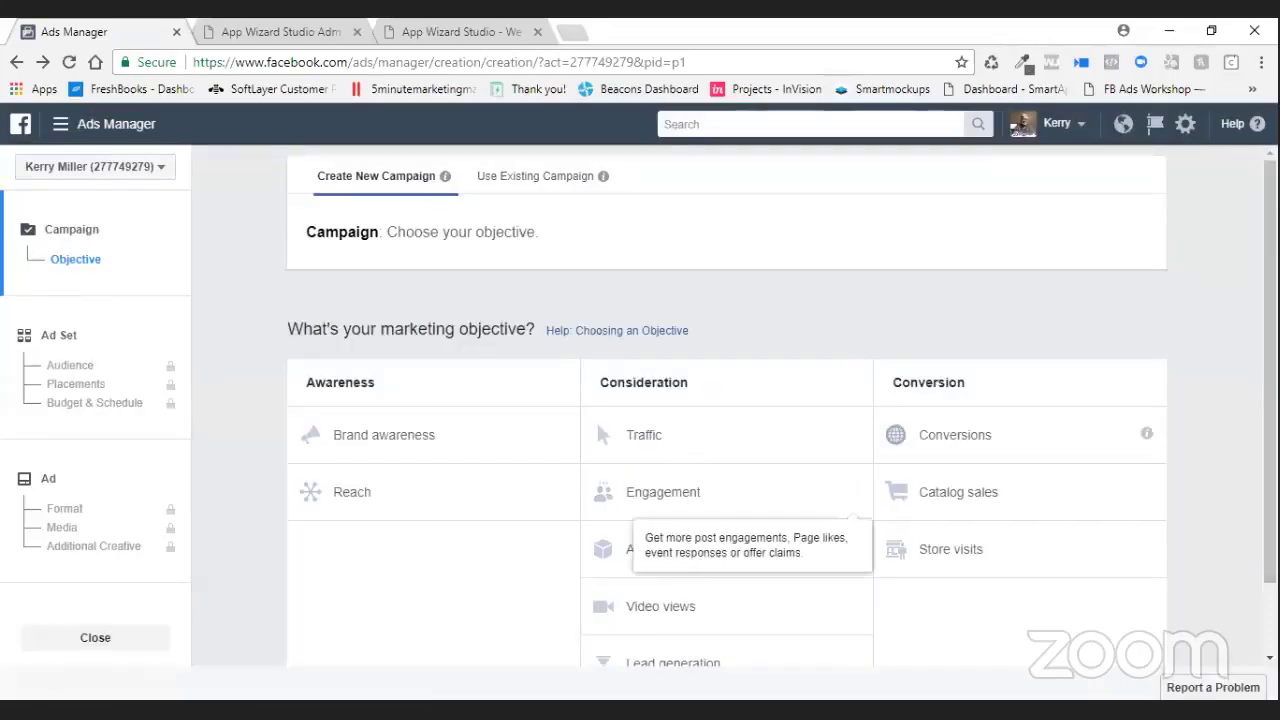
pyautogui.scroll(-2, 612, 425)
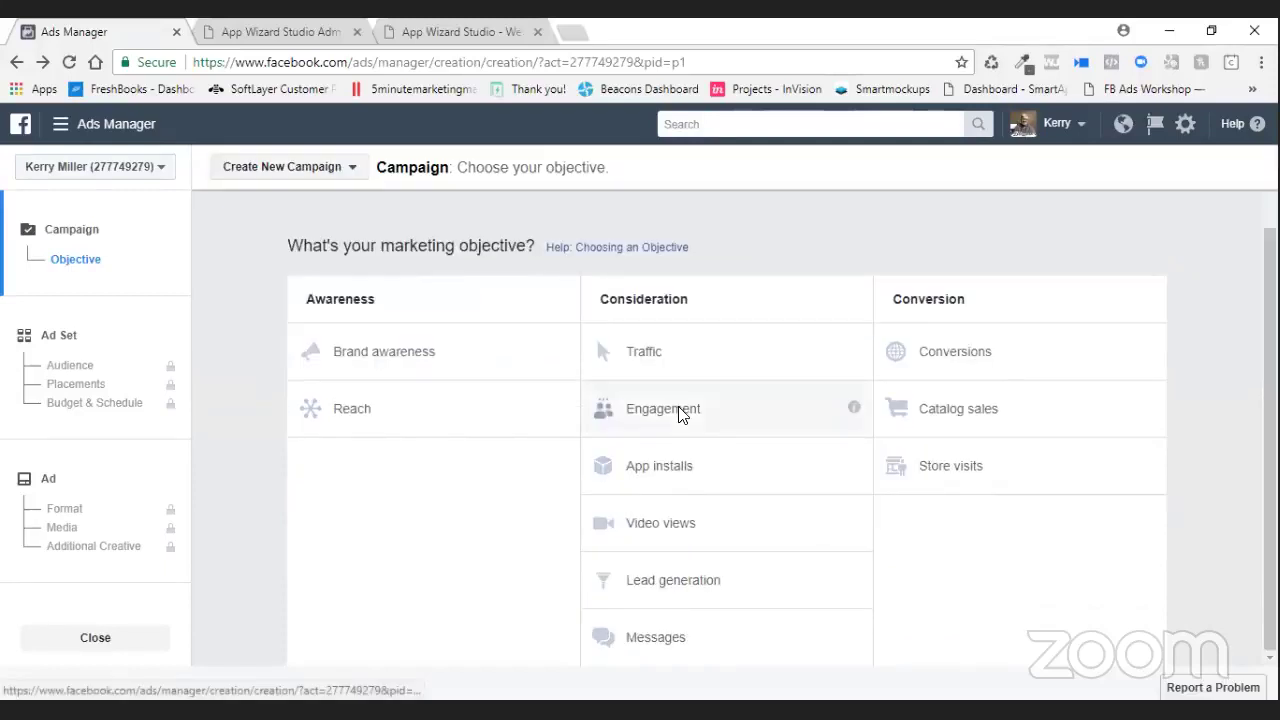
pyautogui.click(680, 415)
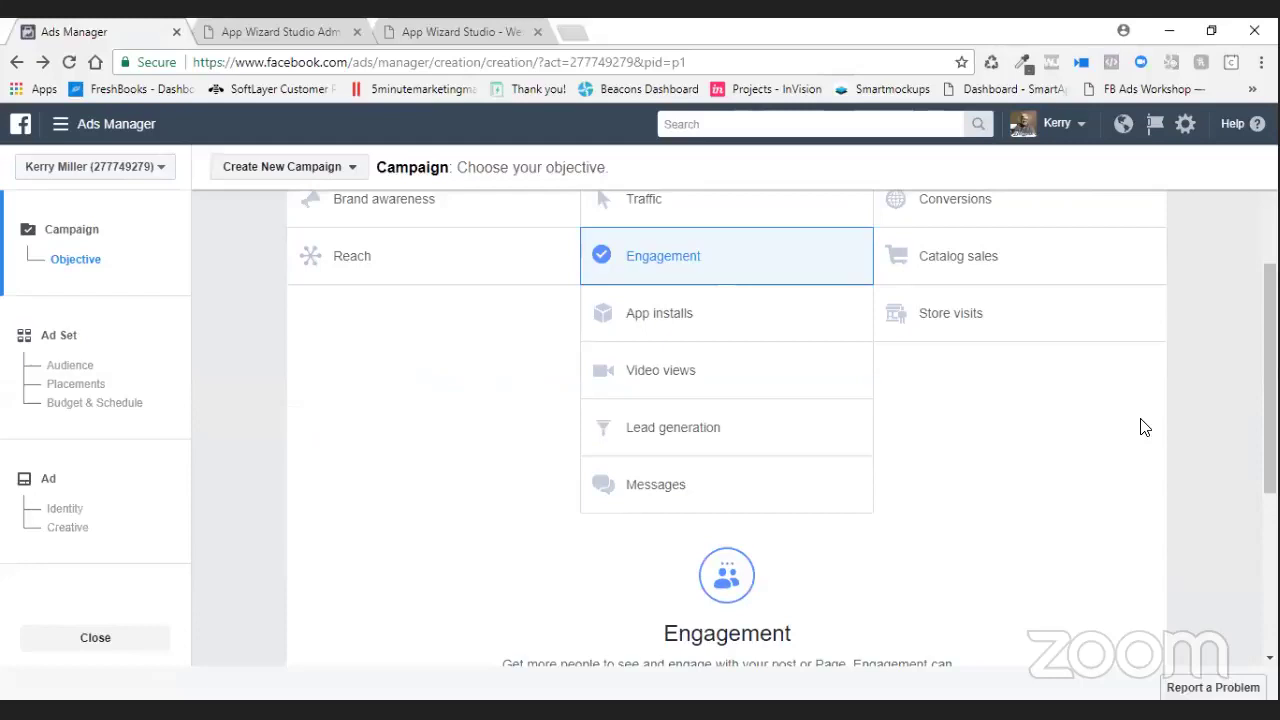
pyautogui.scroll(-2, 1043, 462)
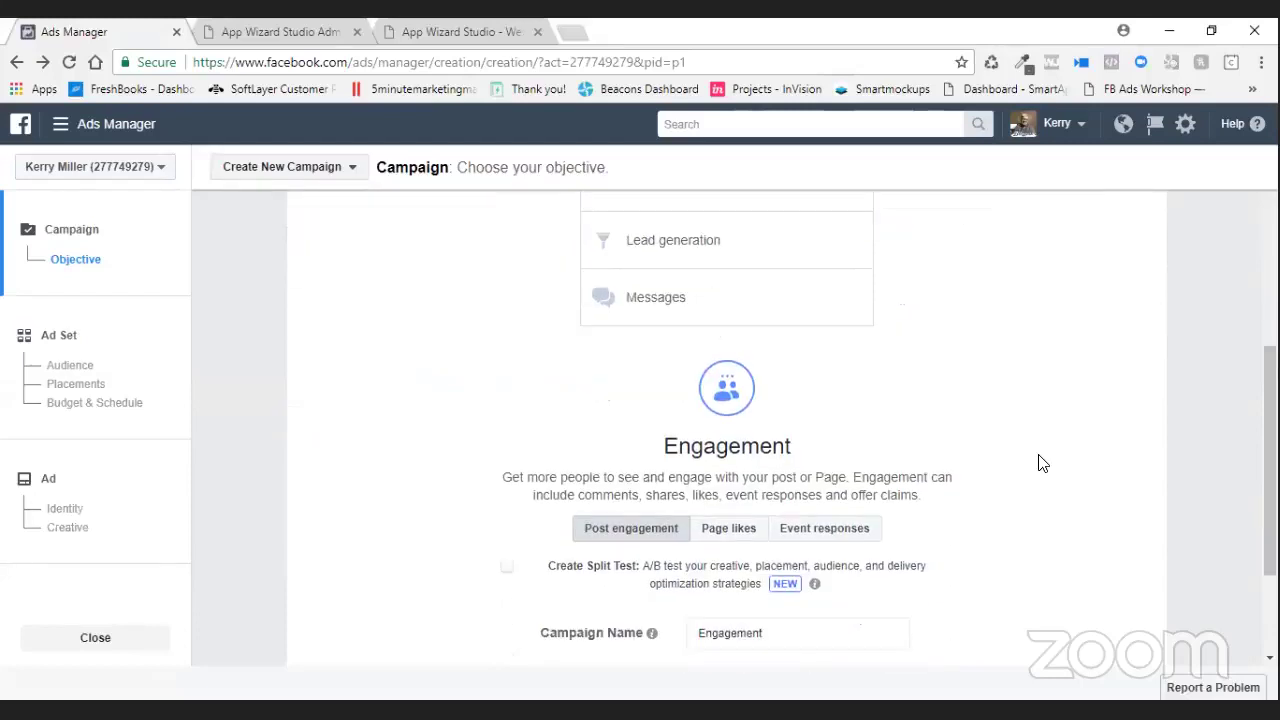
pyautogui.scroll(-1, 1043, 467)
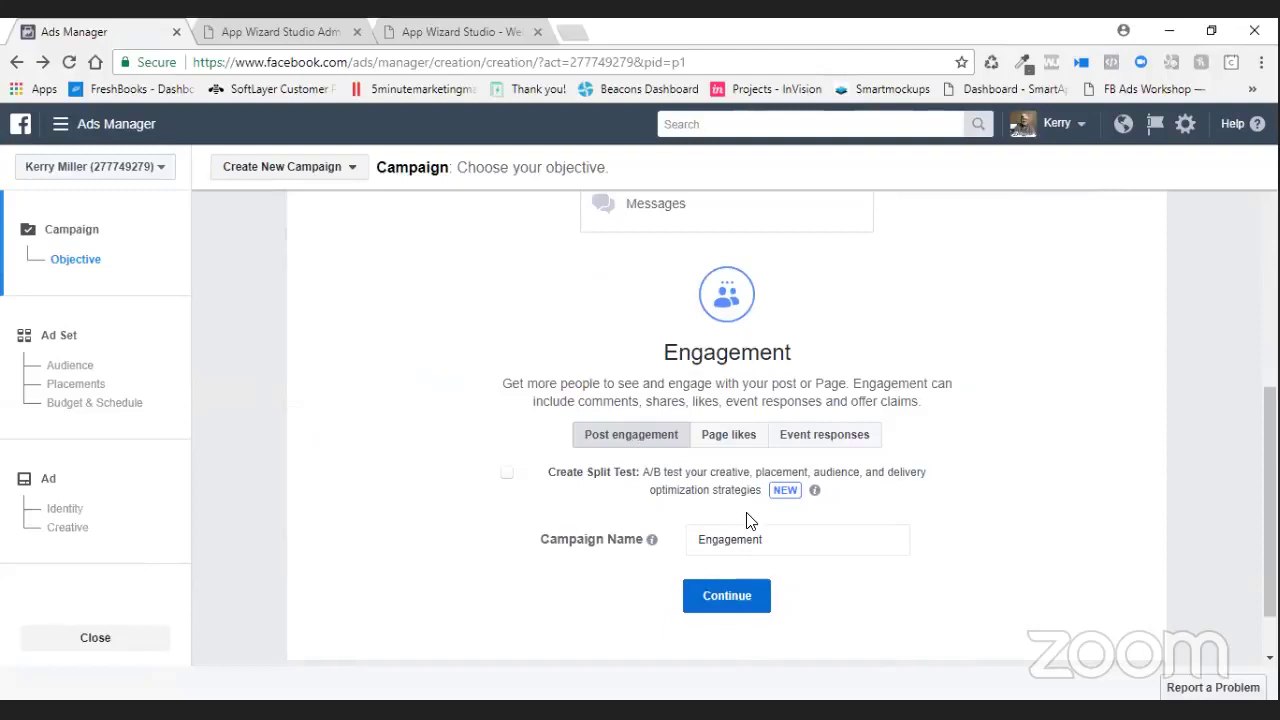
pyautogui.click(724, 620)
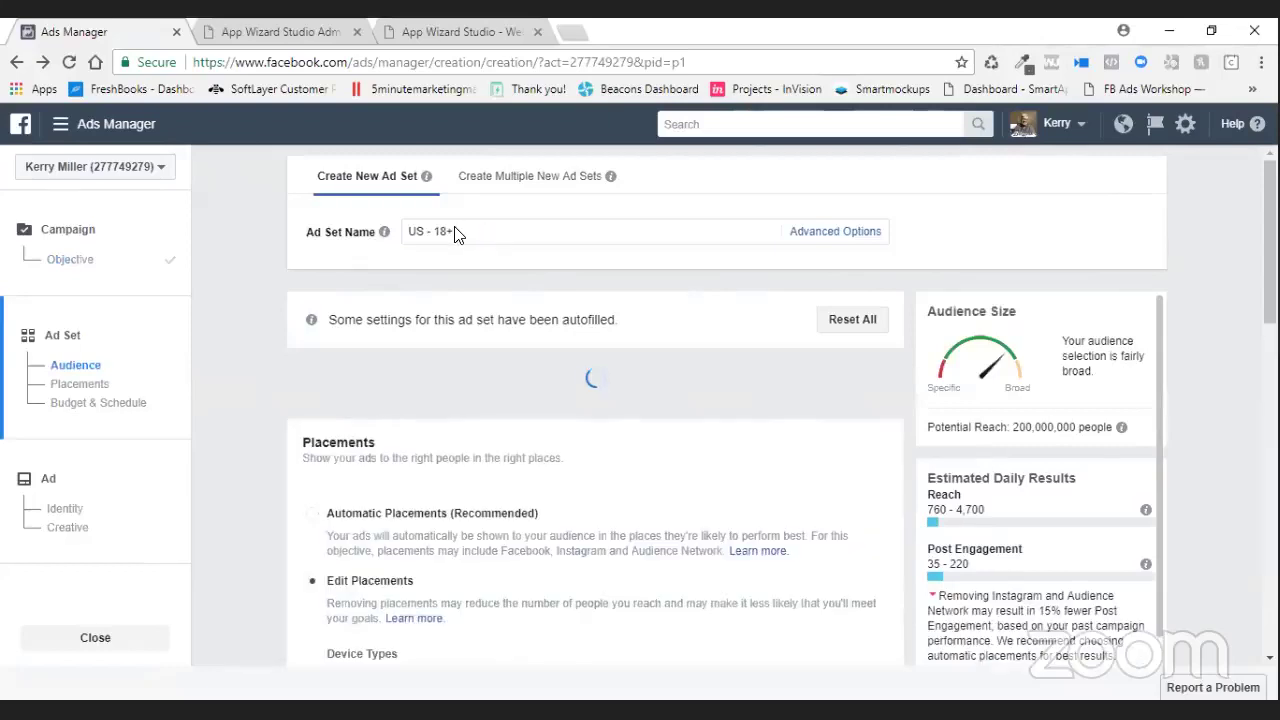
# Replace the ad set name 'US - 18+' with 'Kens Ad'
pyautogui.click(707, 239)
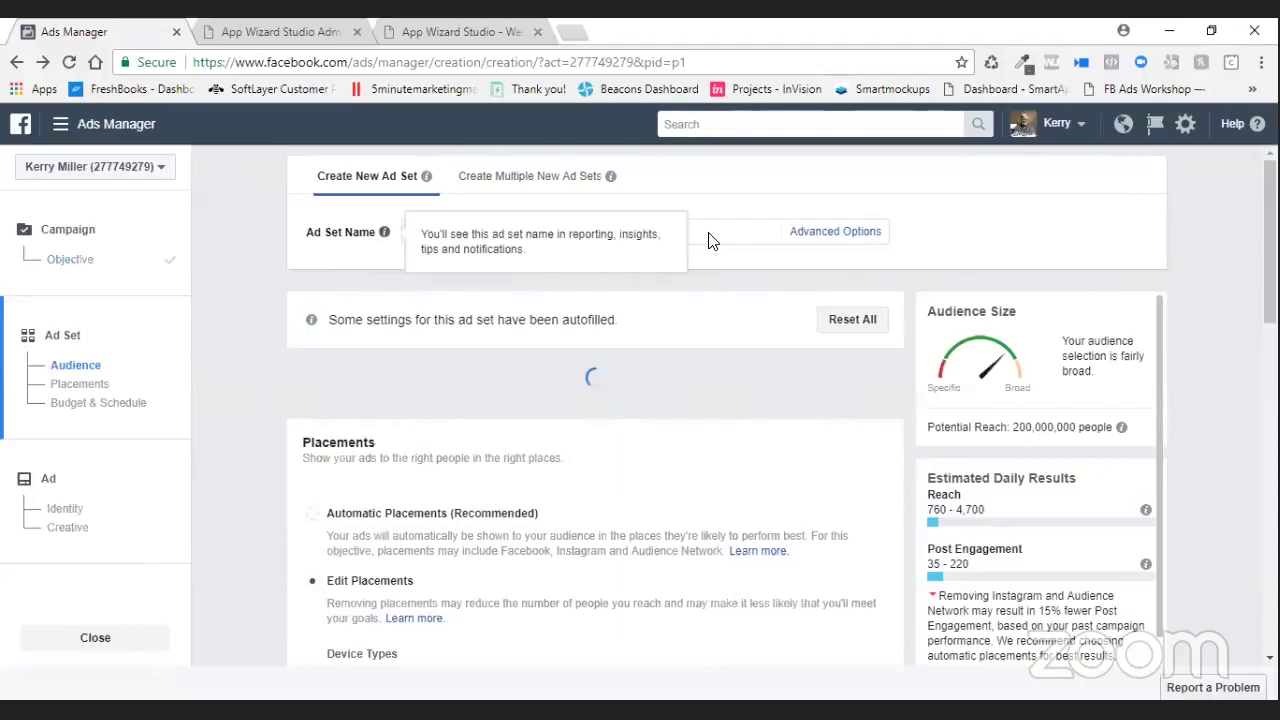
pyautogui.click(743, 226)
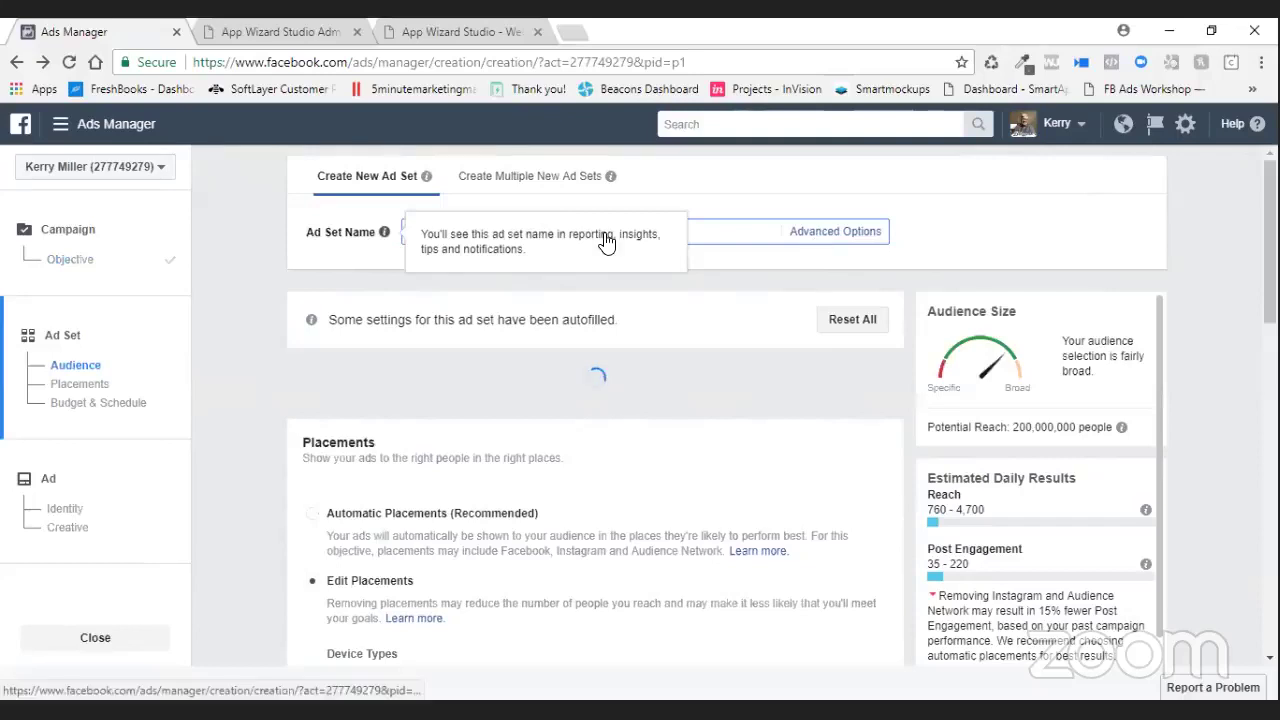
pyautogui.click(475, 237)
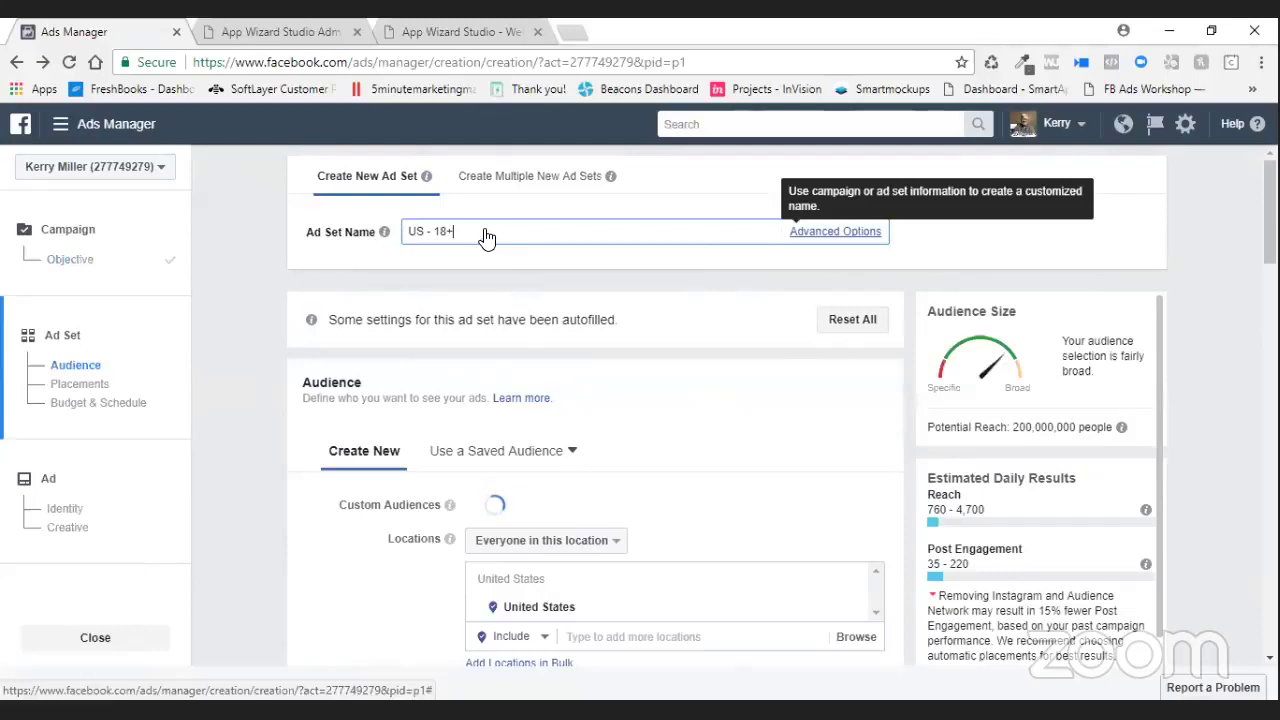
pyautogui.press('Left')
pyautogui.press('Left')
pyautogui.press('Left')
pyautogui.press('Left')
pyautogui.press('Left')
pyautogui.press('Left')
pyautogui.press('Left')
pyautogui.press('Left')
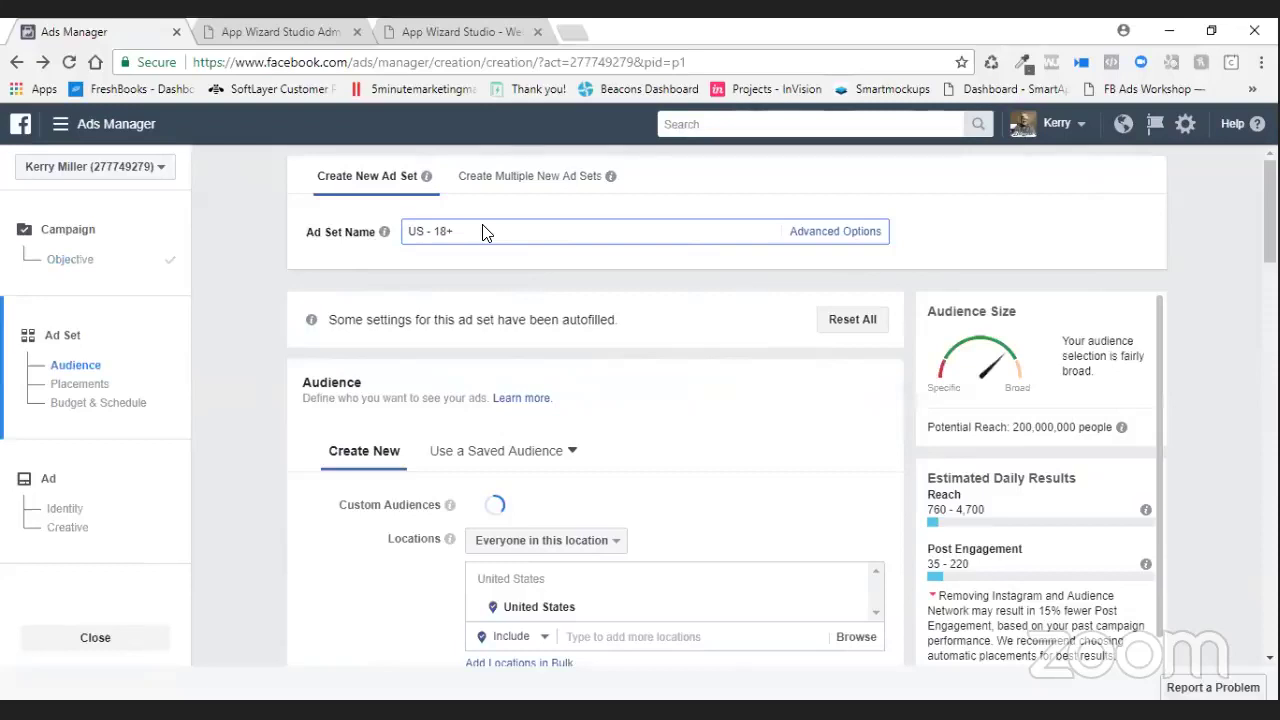
pyautogui.tripleClick(484, 227)
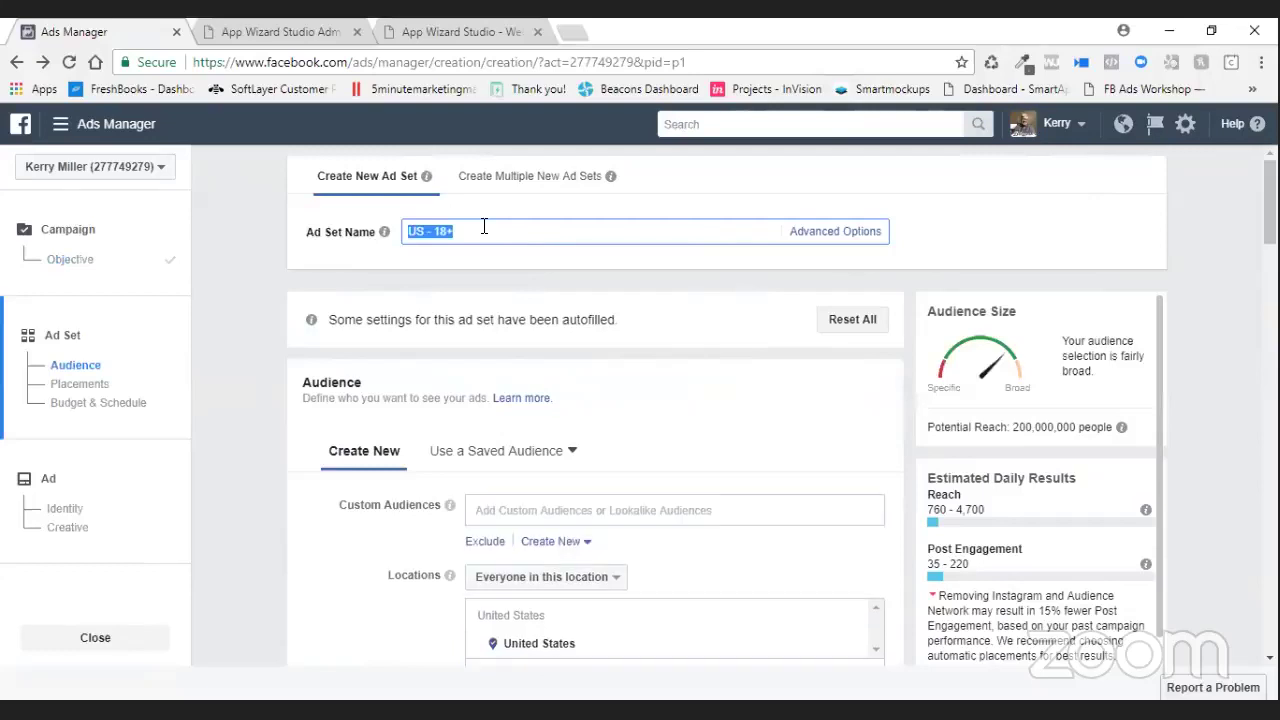
pyautogui.write('Kens Ad')
pyautogui.scroll(-2, 738, 552)
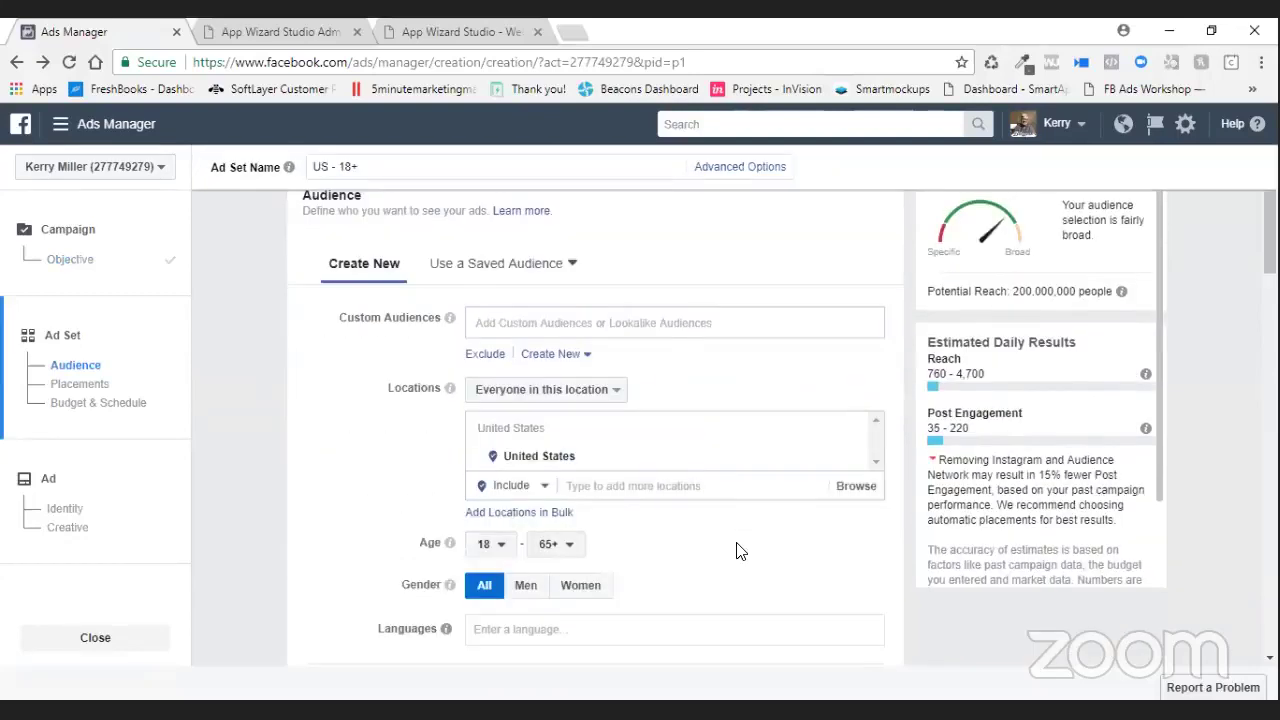
pyautogui.moveTo(856, 465)
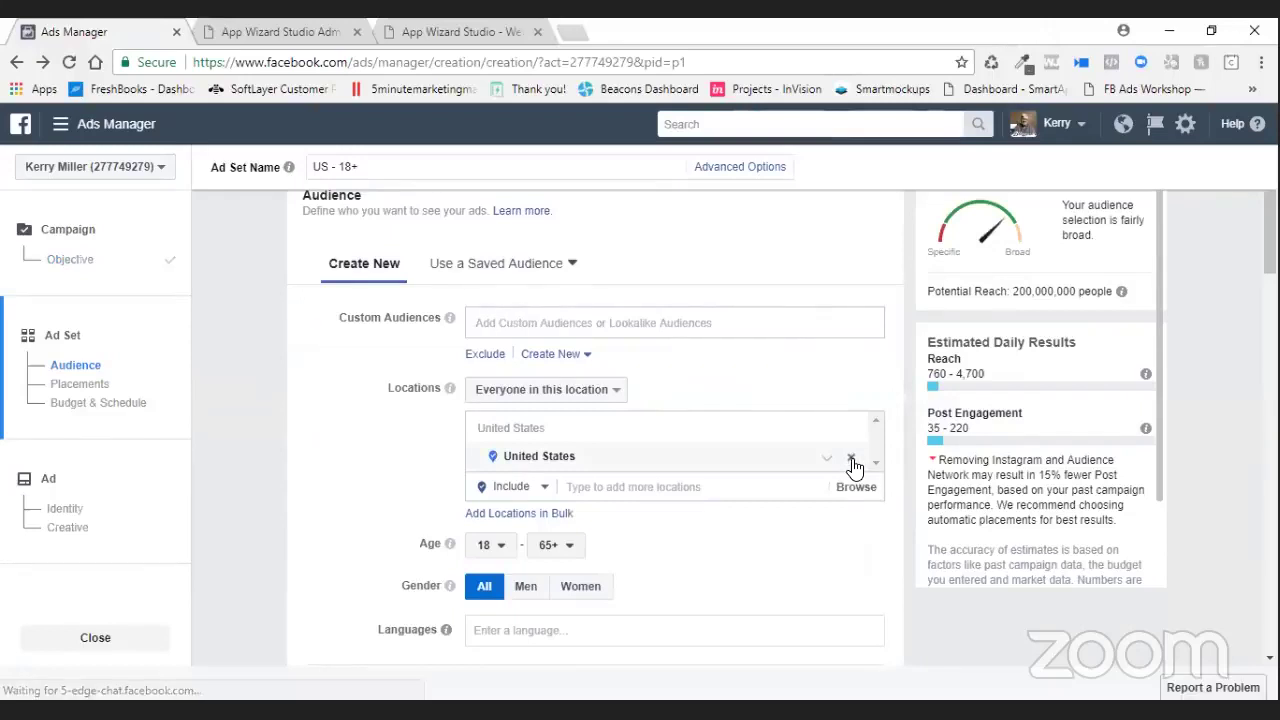
pyautogui.click(850, 462)
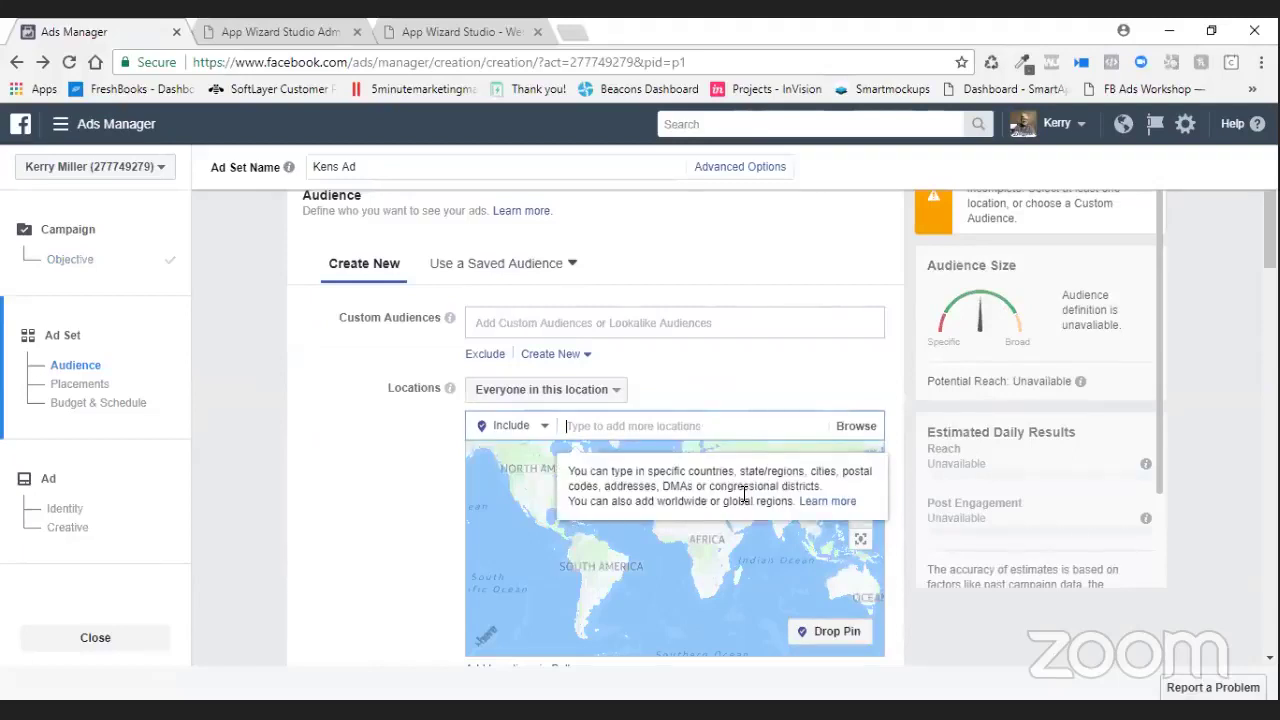
pyautogui.write('75')
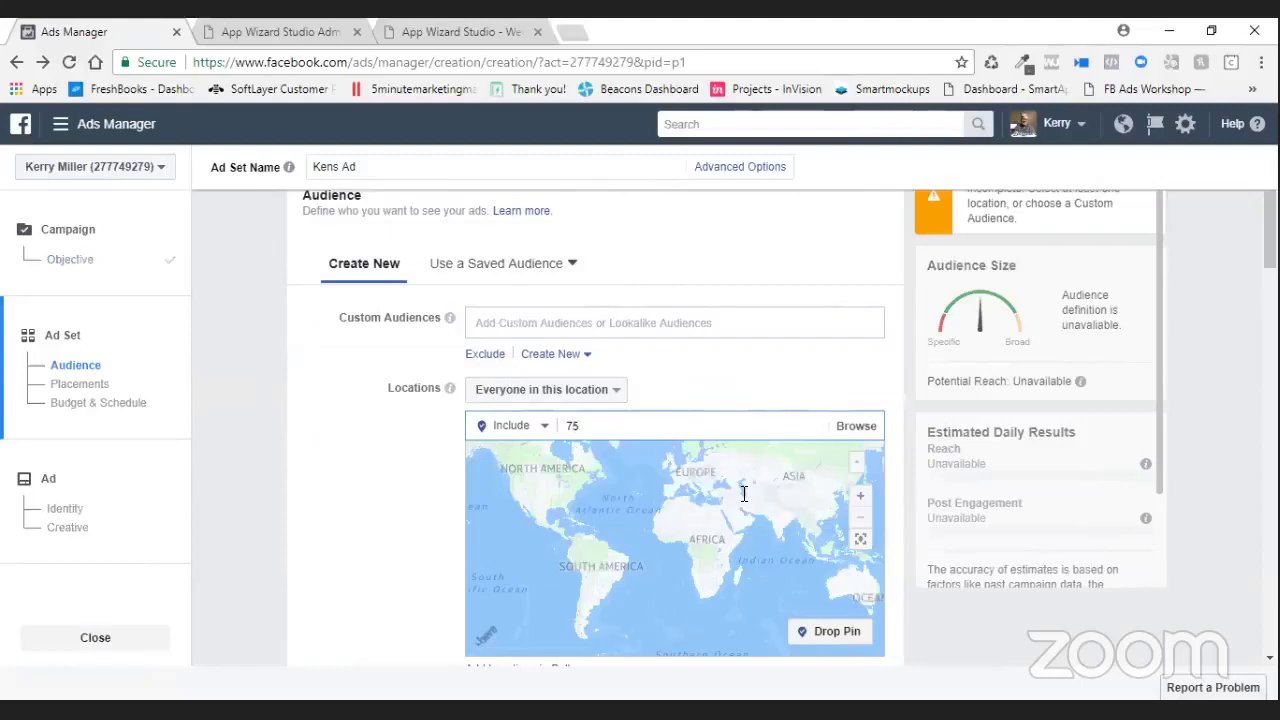
pyautogui.write('428')
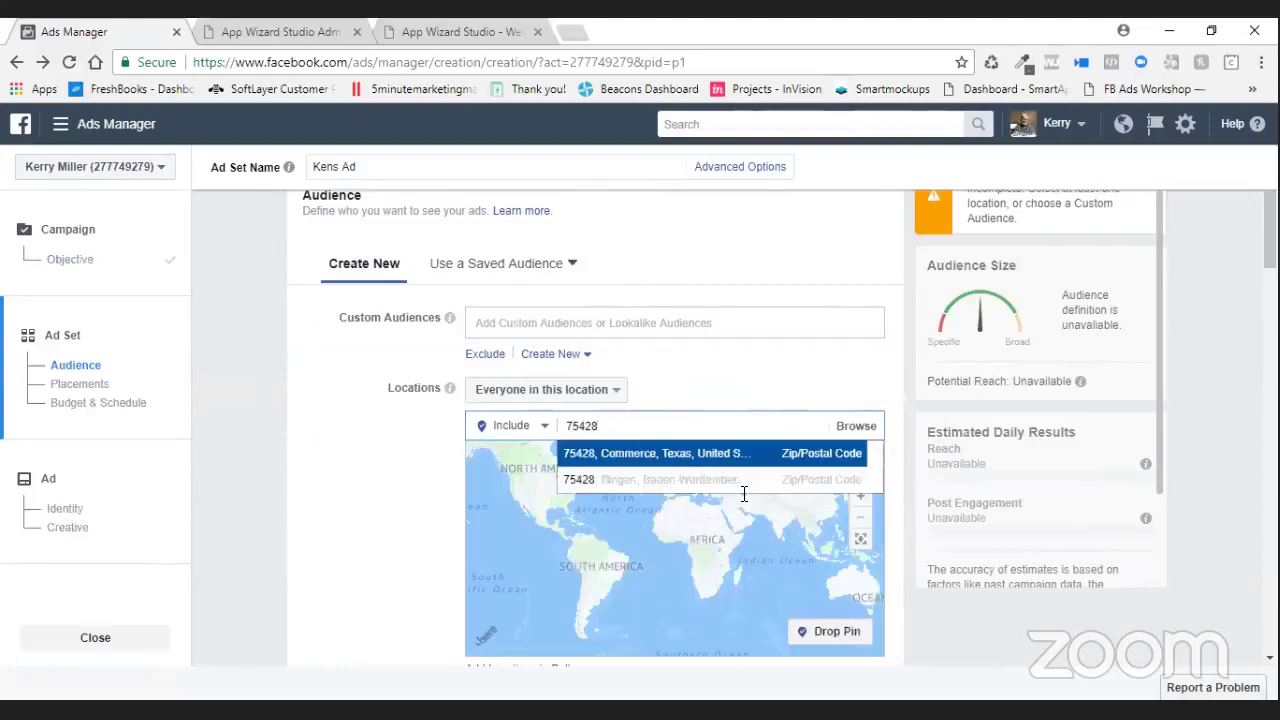
pyautogui.click(660, 459)
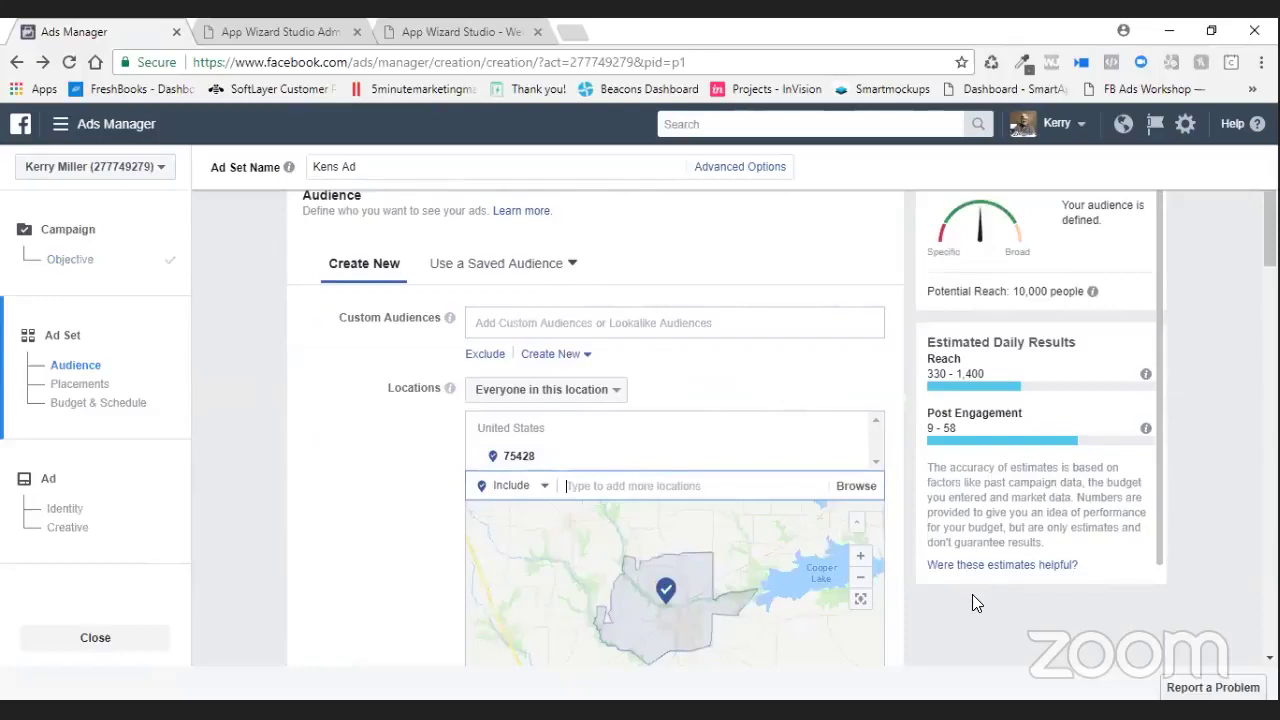
pyautogui.scroll(-3, 966, 596)
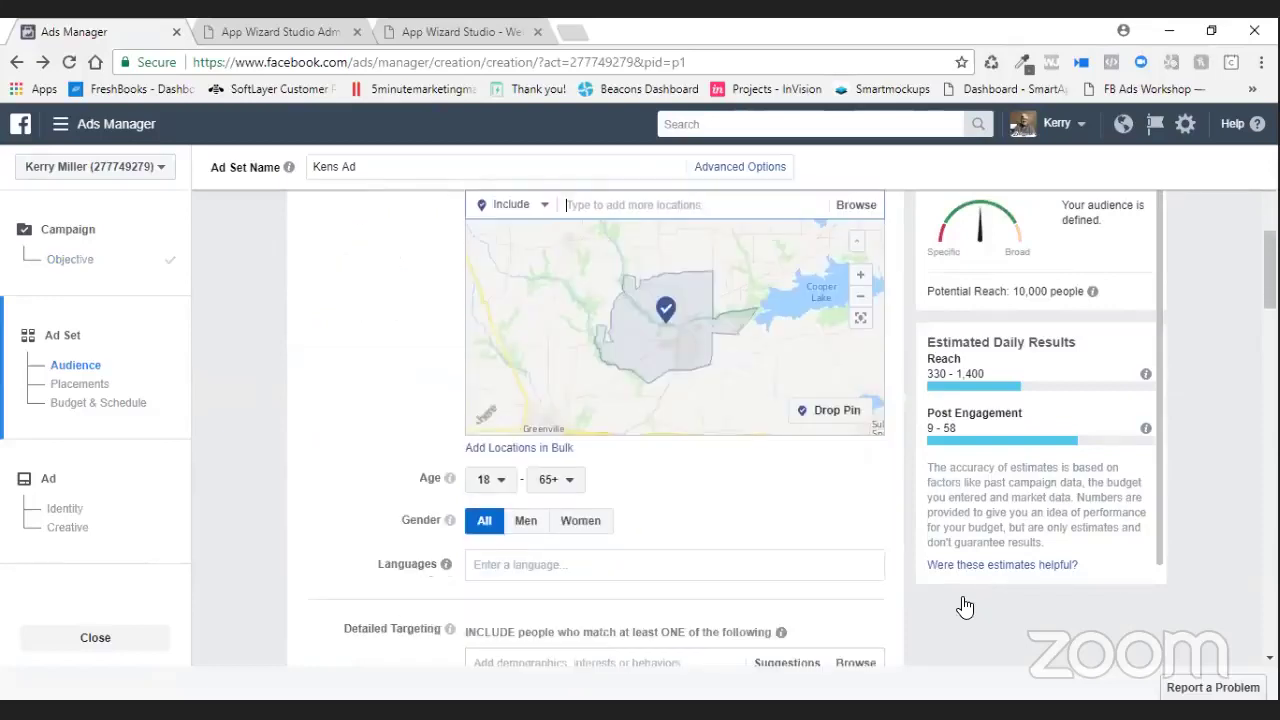
# Set the audience minimum age to 16 and scroll down past Connections to Placements
pyautogui.click(503, 482)
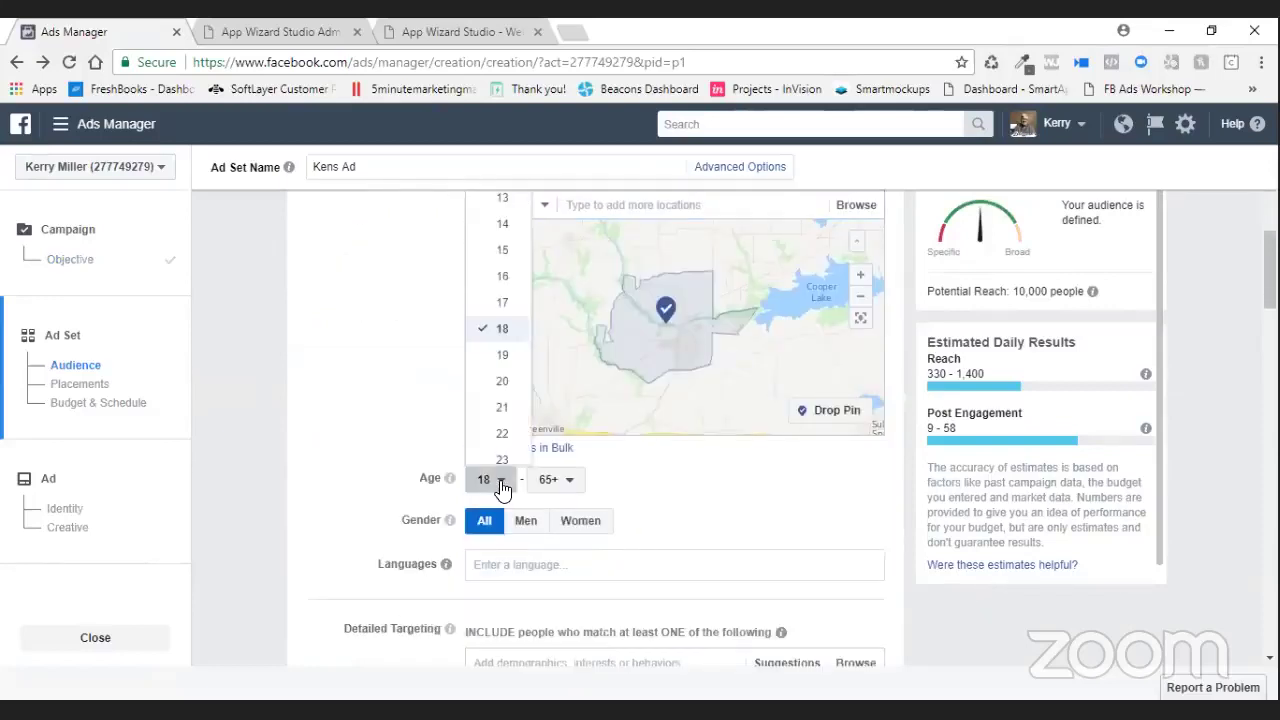
pyautogui.click(503, 277)
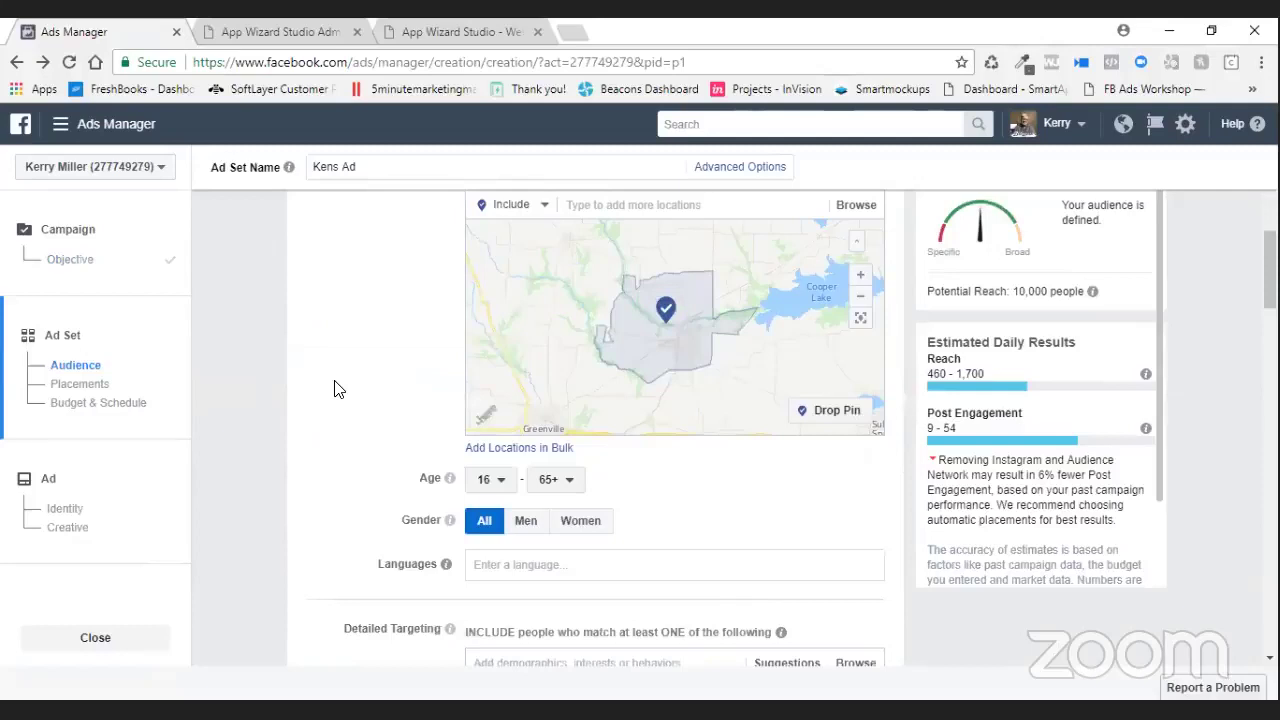
pyautogui.scroll(-2, 354, 380)
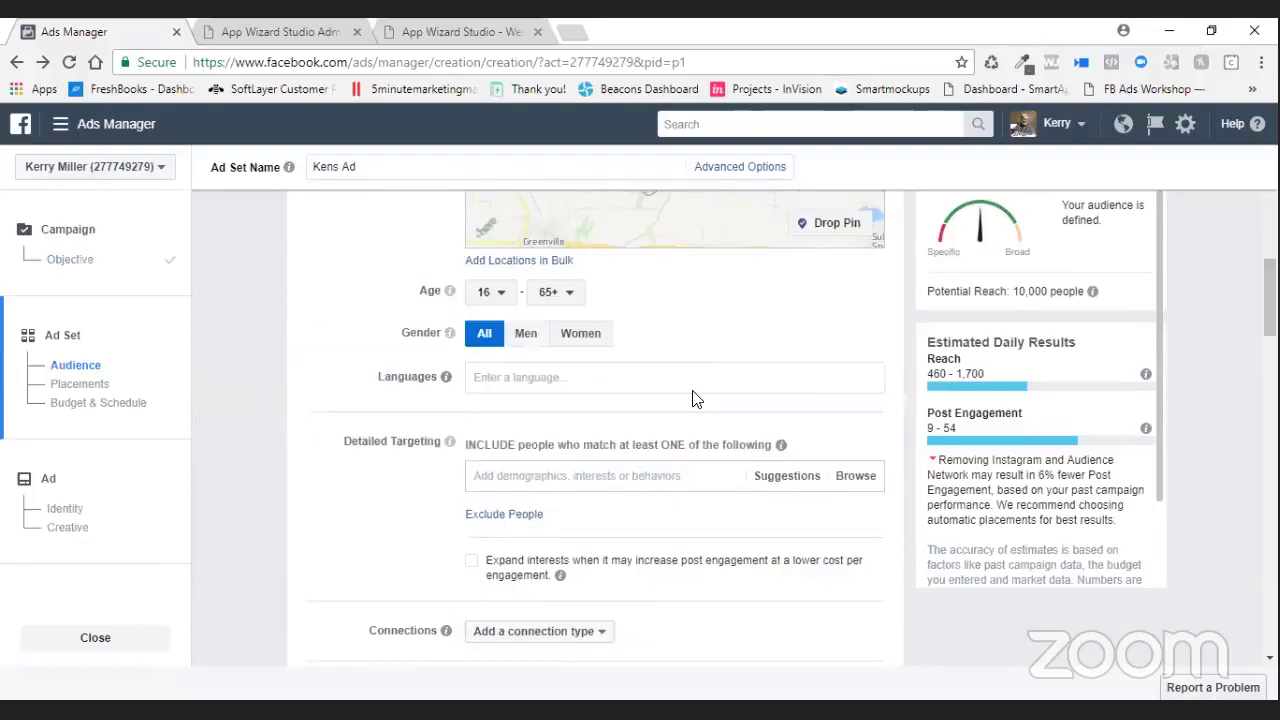
pyautogui.scroll(-1, 695, 405)
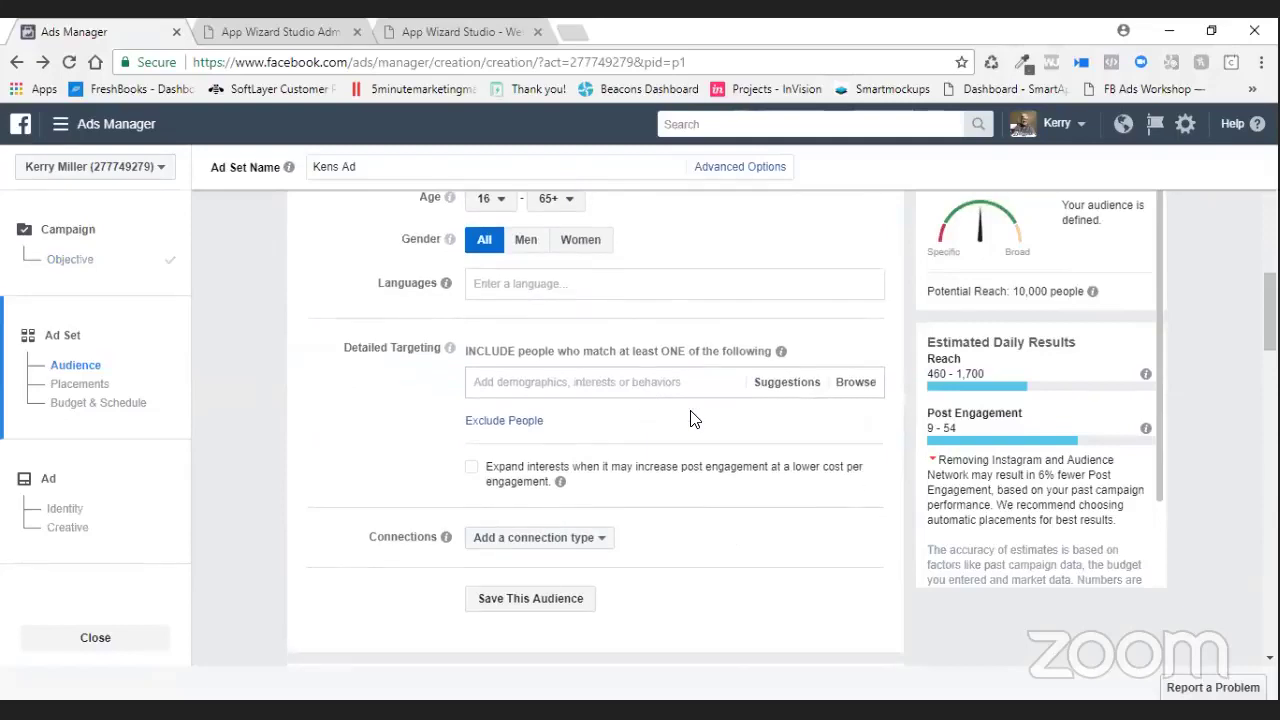
pyautogui.scroll(-2, 695, 420)
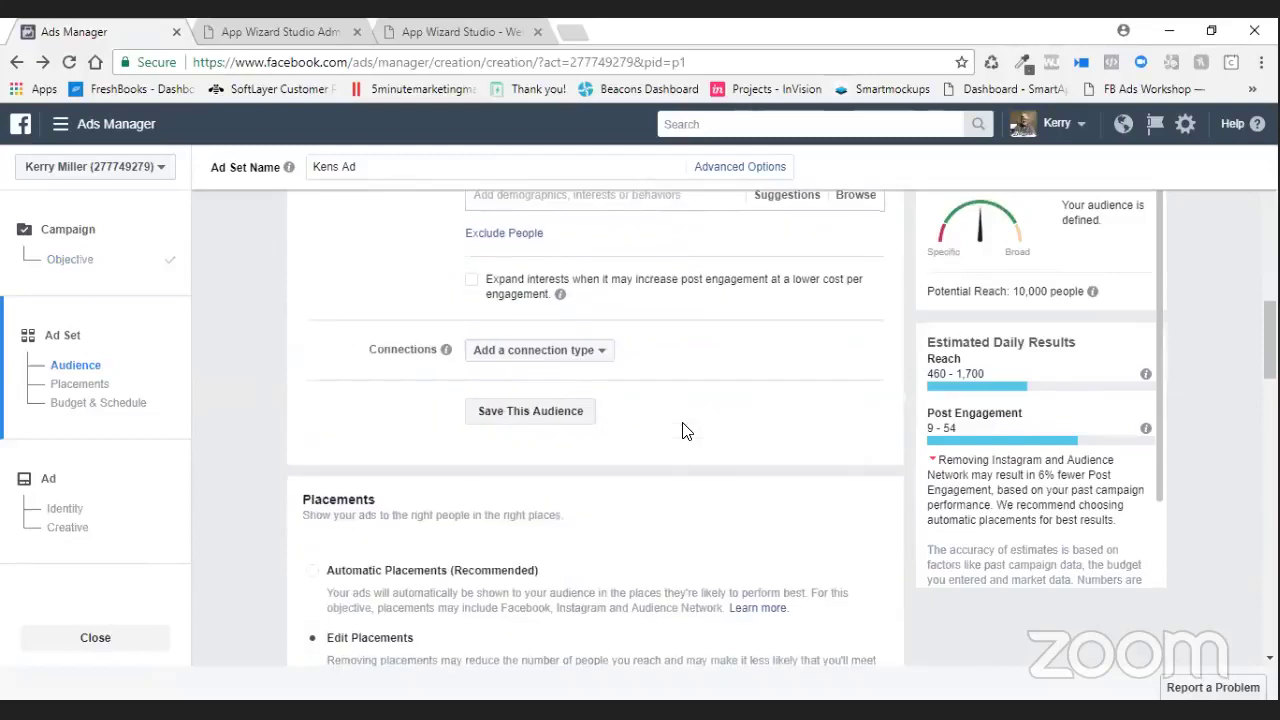
pyautogui.scroll(-1, 683, 430)
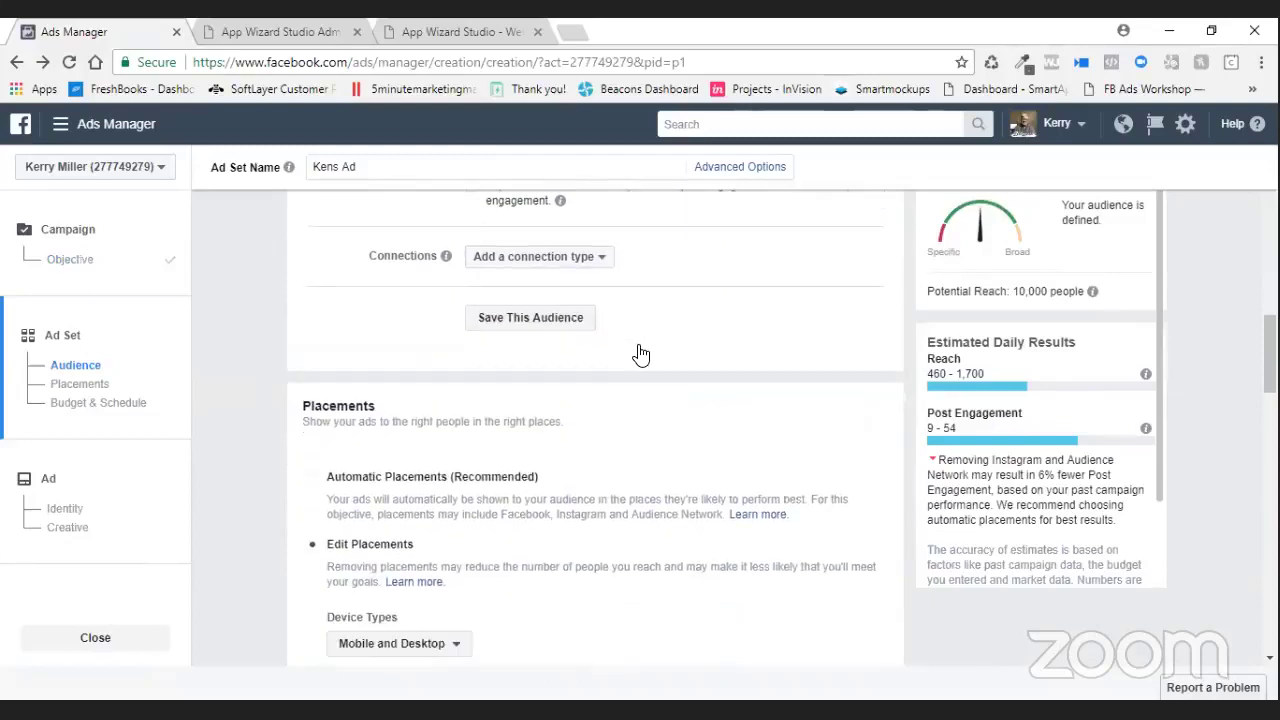
pyautogui.click(605, 262)
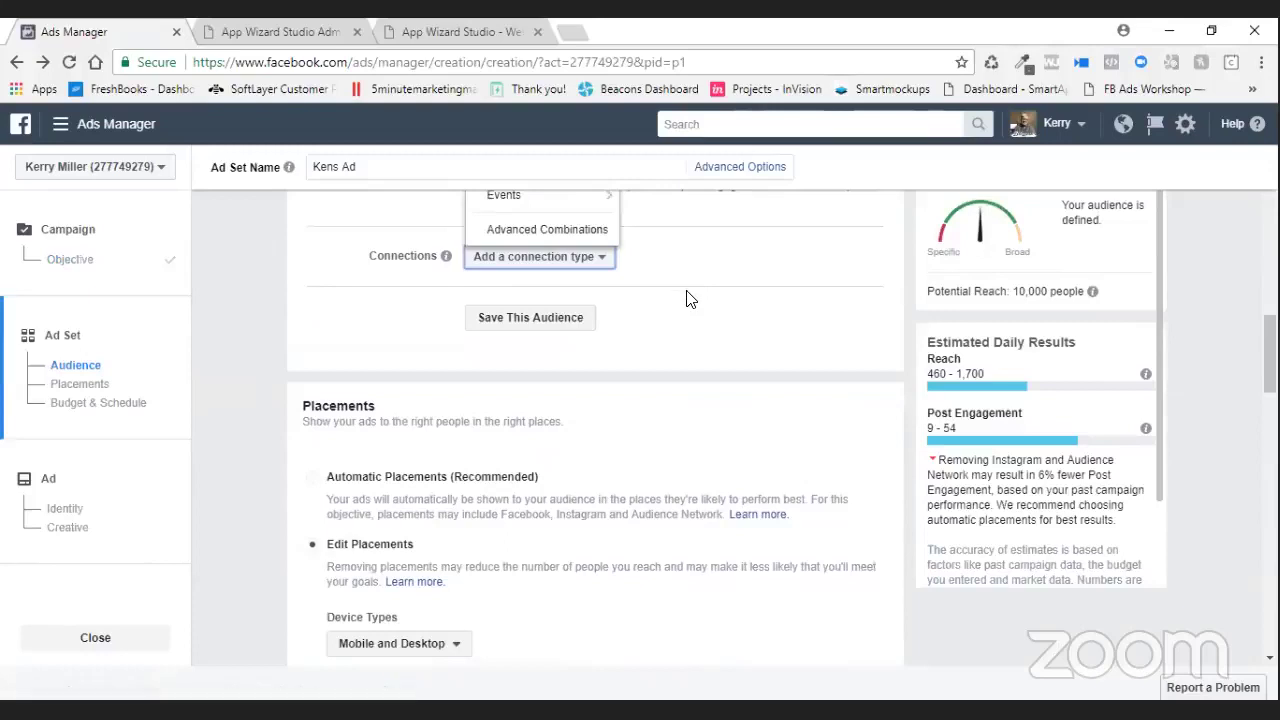
pyautogui.scroll(1, 754, 470)
pyautogui.scroll(-3, 752, 472)
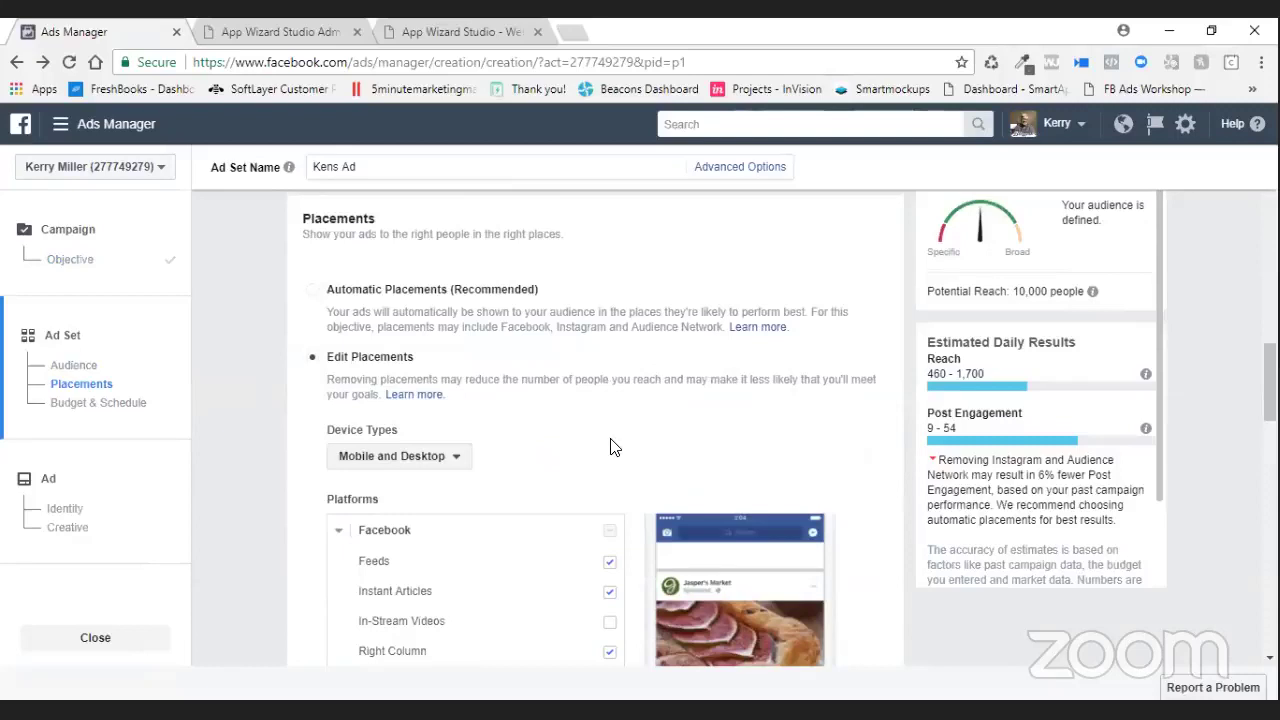
# Restrict Device Types to Mobile only by unchecking Desktop
pyautogui.scroll(-2, 609, 446)
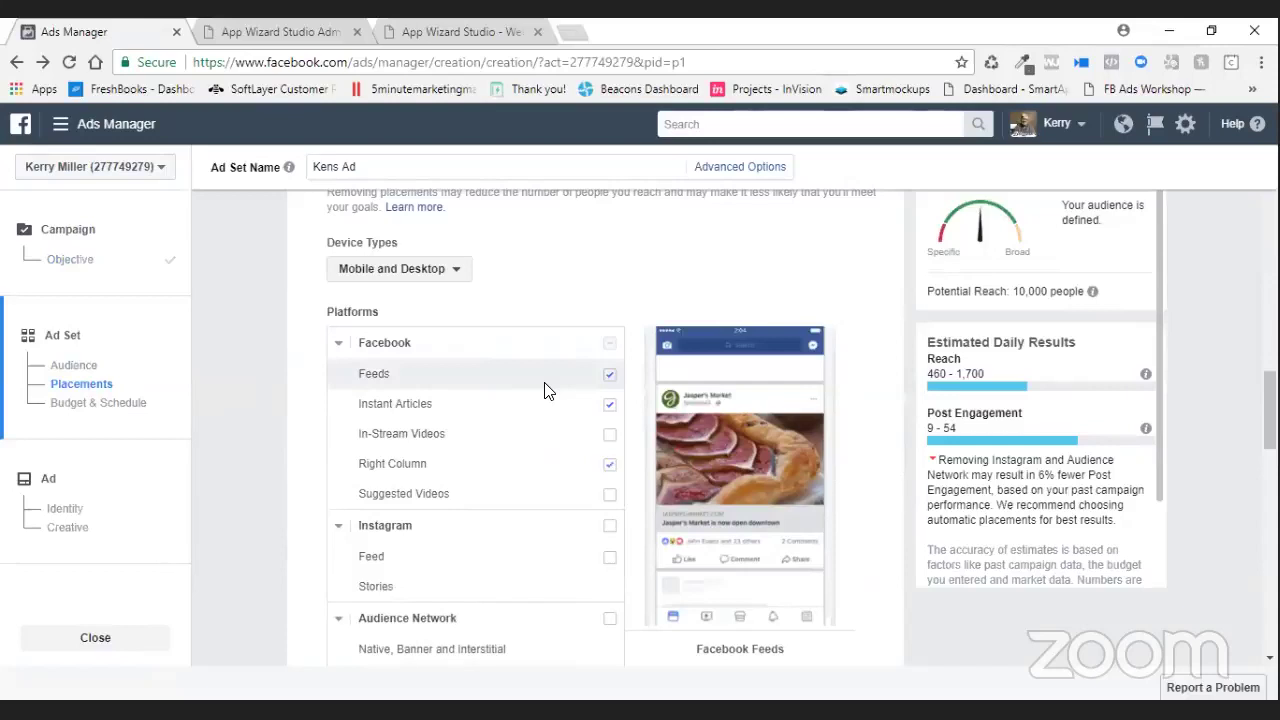
pyautogui.scroll(1, 499, 353)
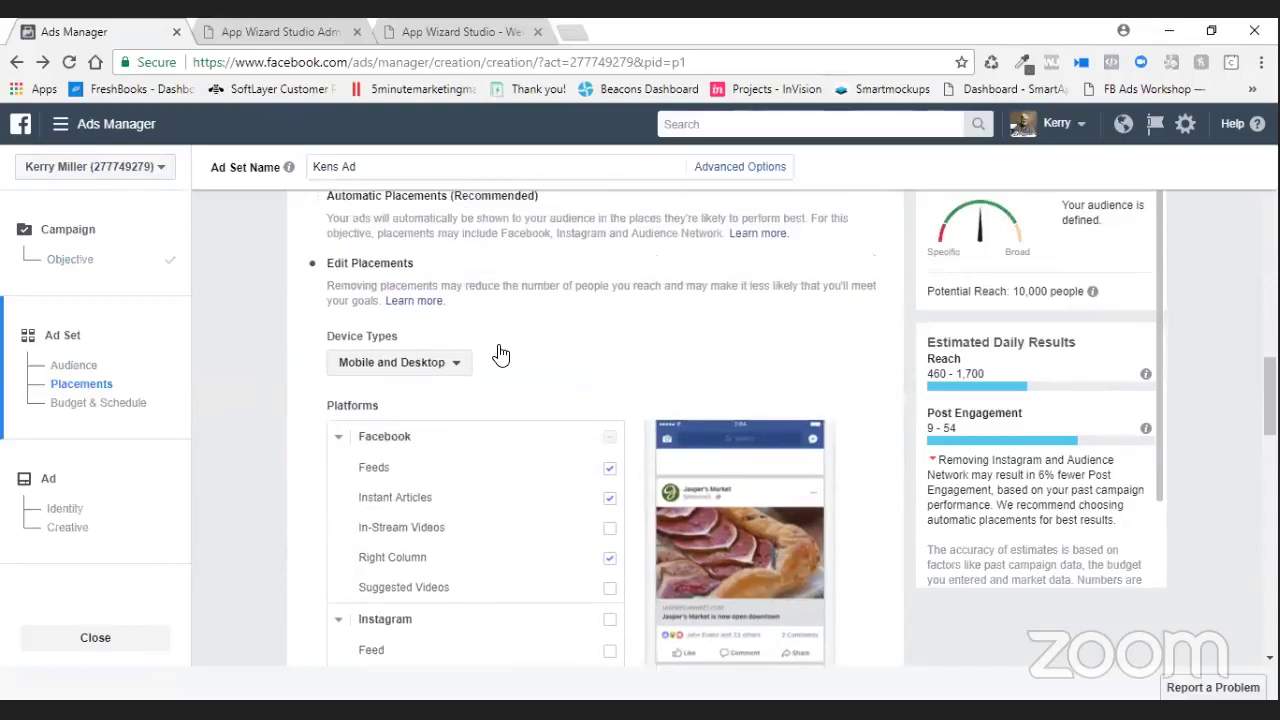
pyautogui.click(450, 362)
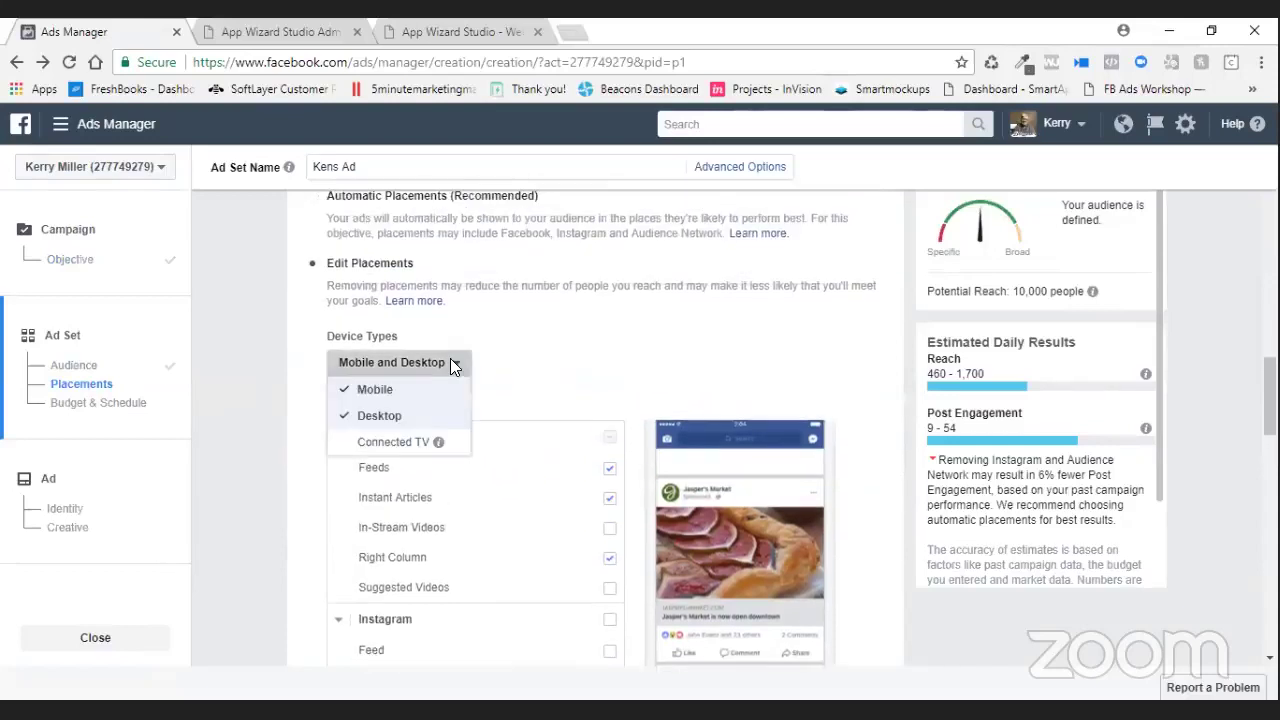
pyautogui.click(375, 395)
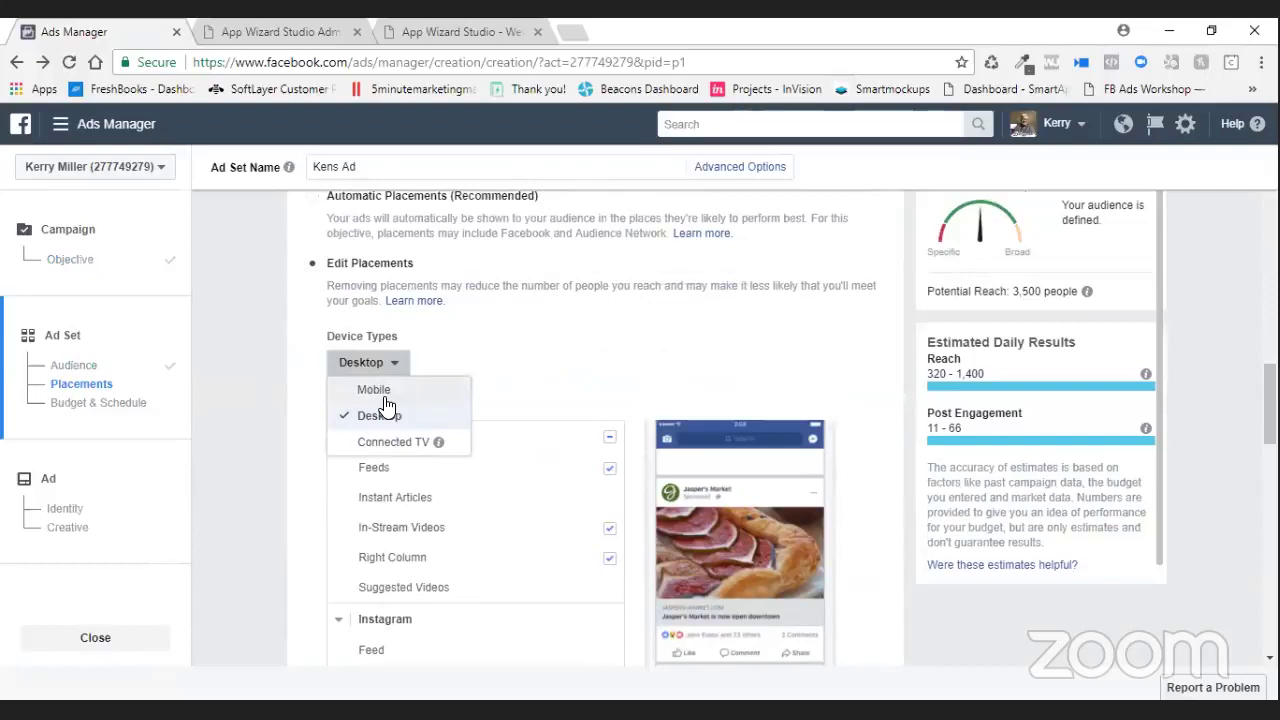
pyautogui.click(380, 393)
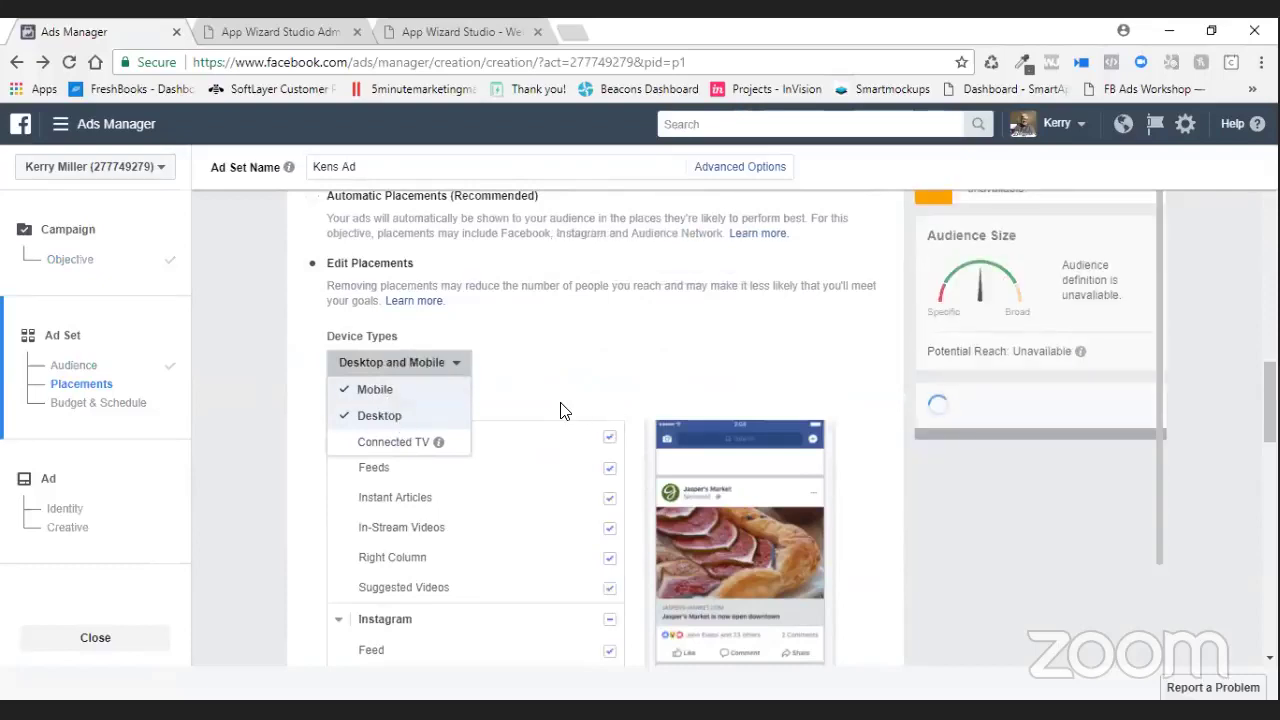
pyautogui.click(388, 420)
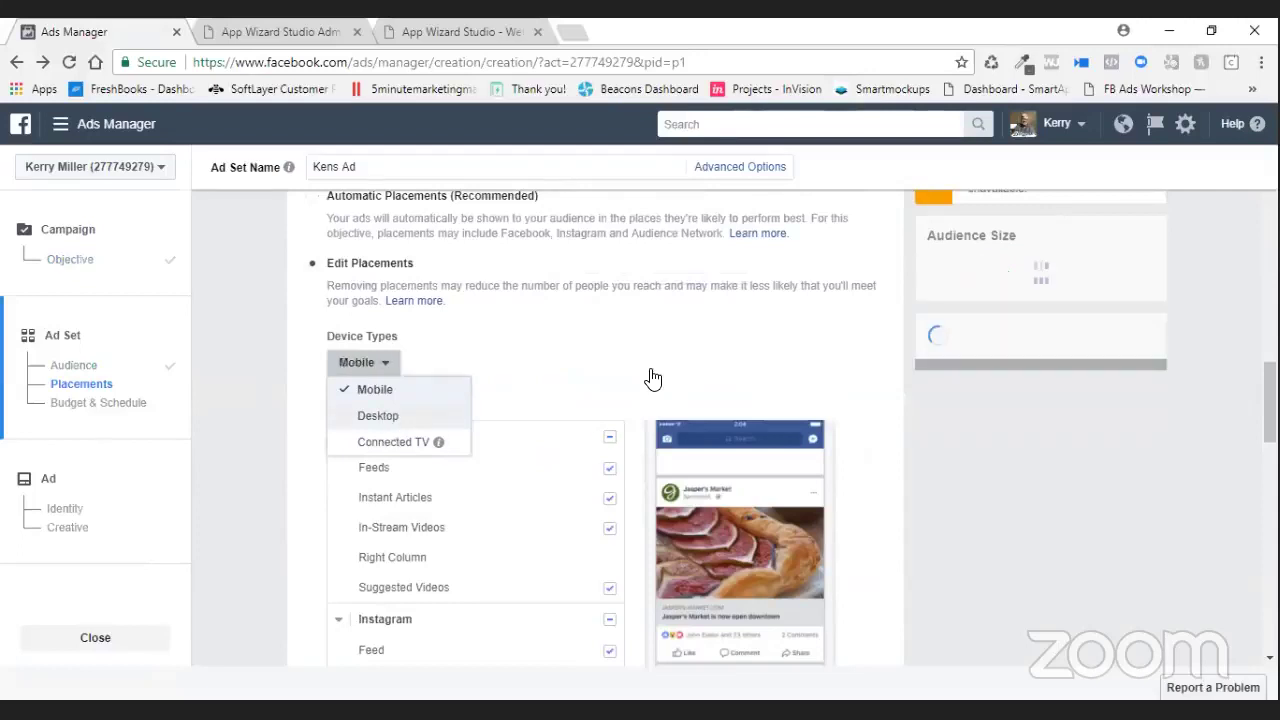
pyautogui.click(594, 381)
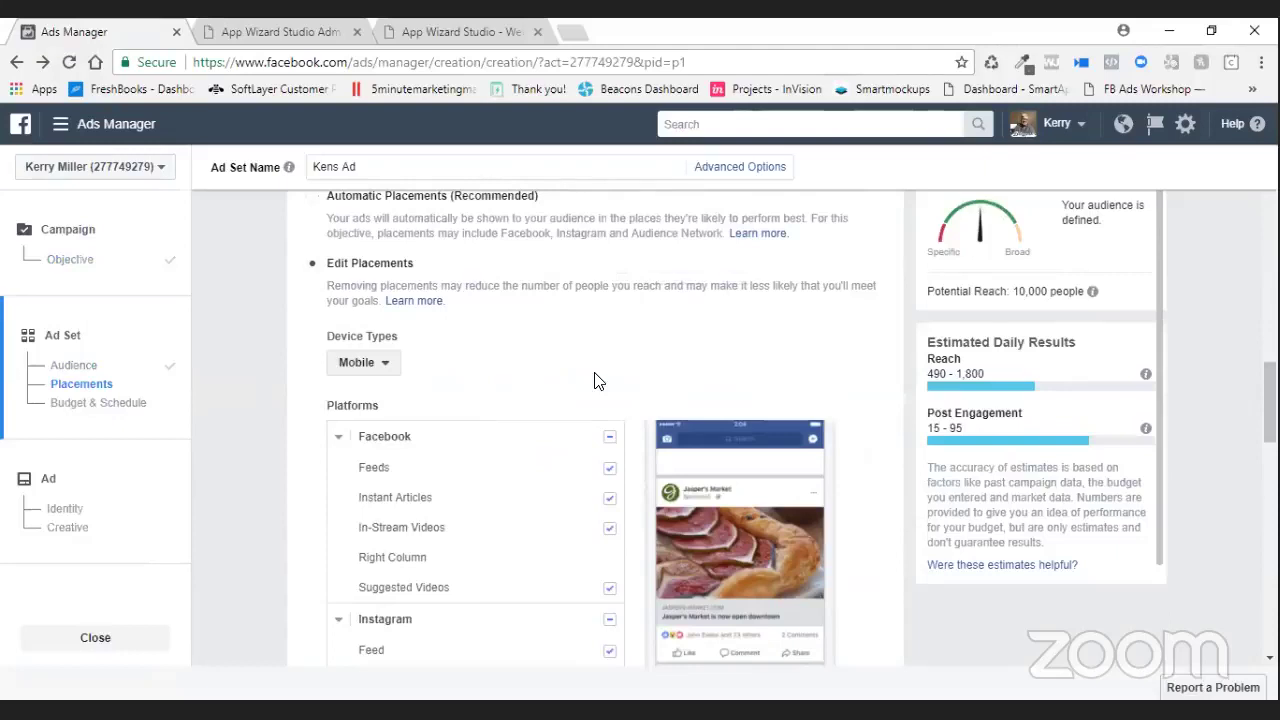
# Uncheck the Instant Articles, Instagram Feed and Audience Network In-Stream Videos placements
pyautogui.scroll(-1, 470, 410)
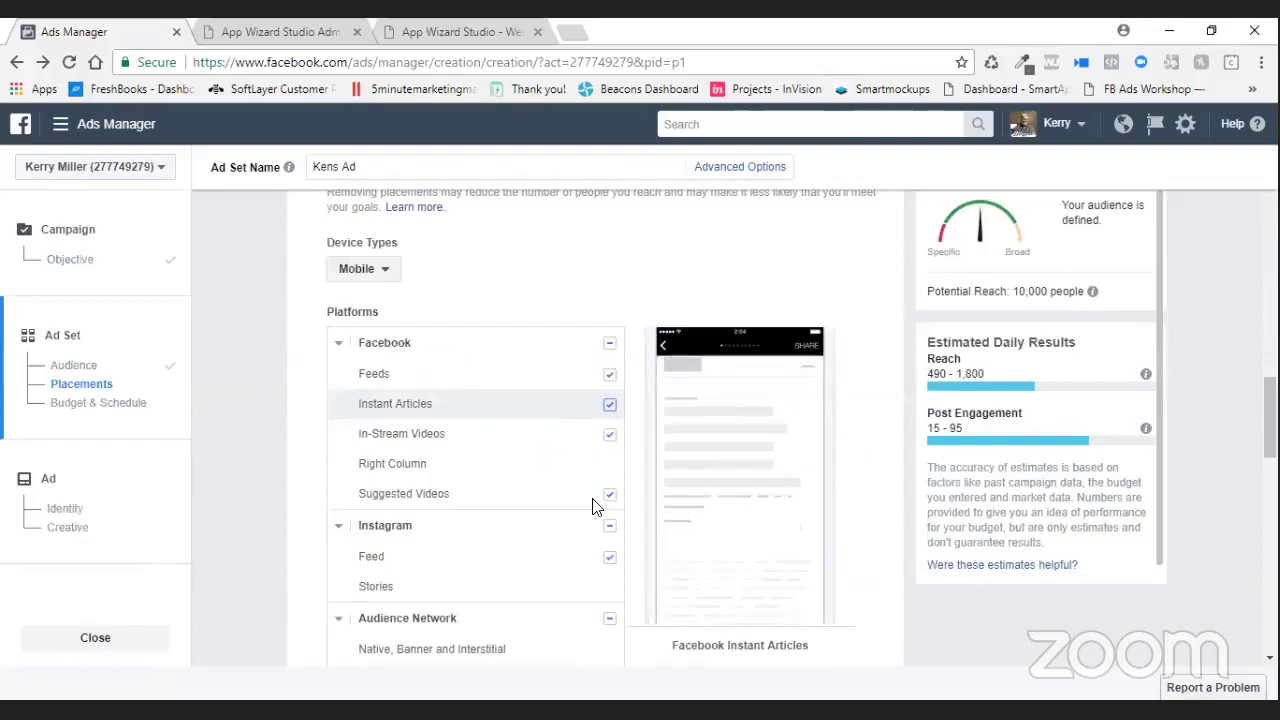
pyautogui.click(610, 406)
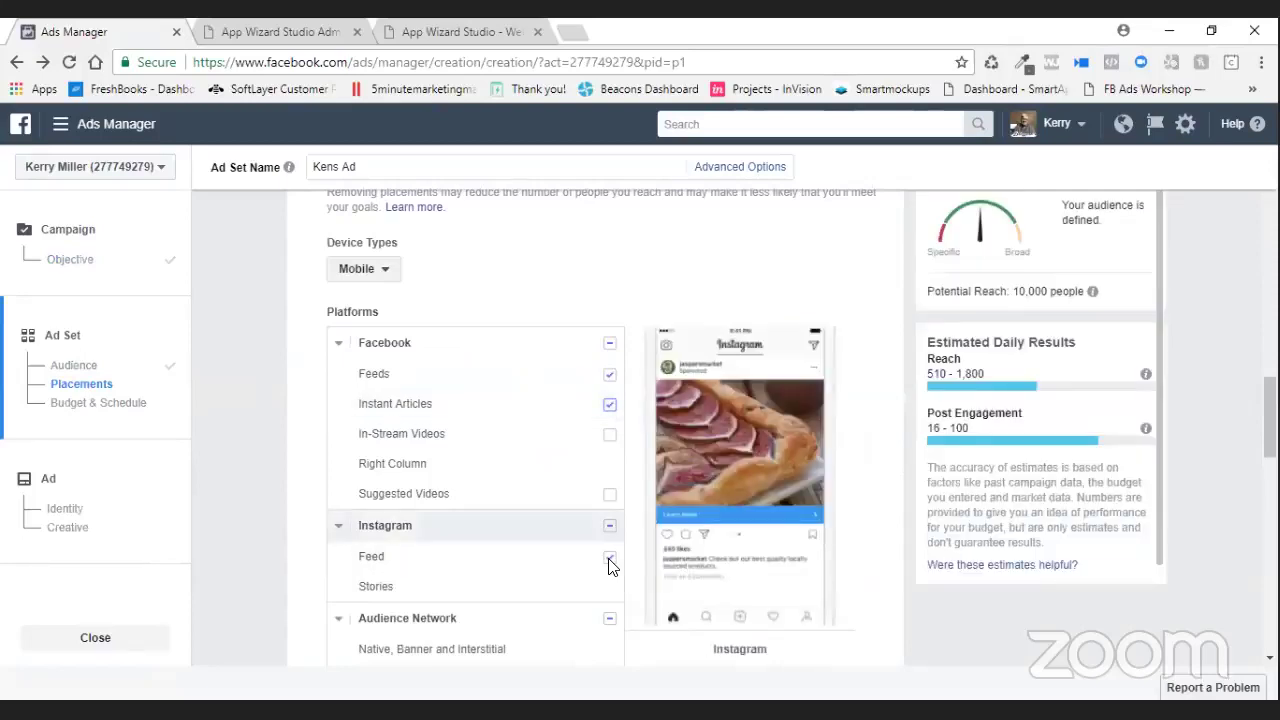
pyautogui.click(609, 560)
pyautogui.click(610, 558)
pyautogui.click(610, 405)
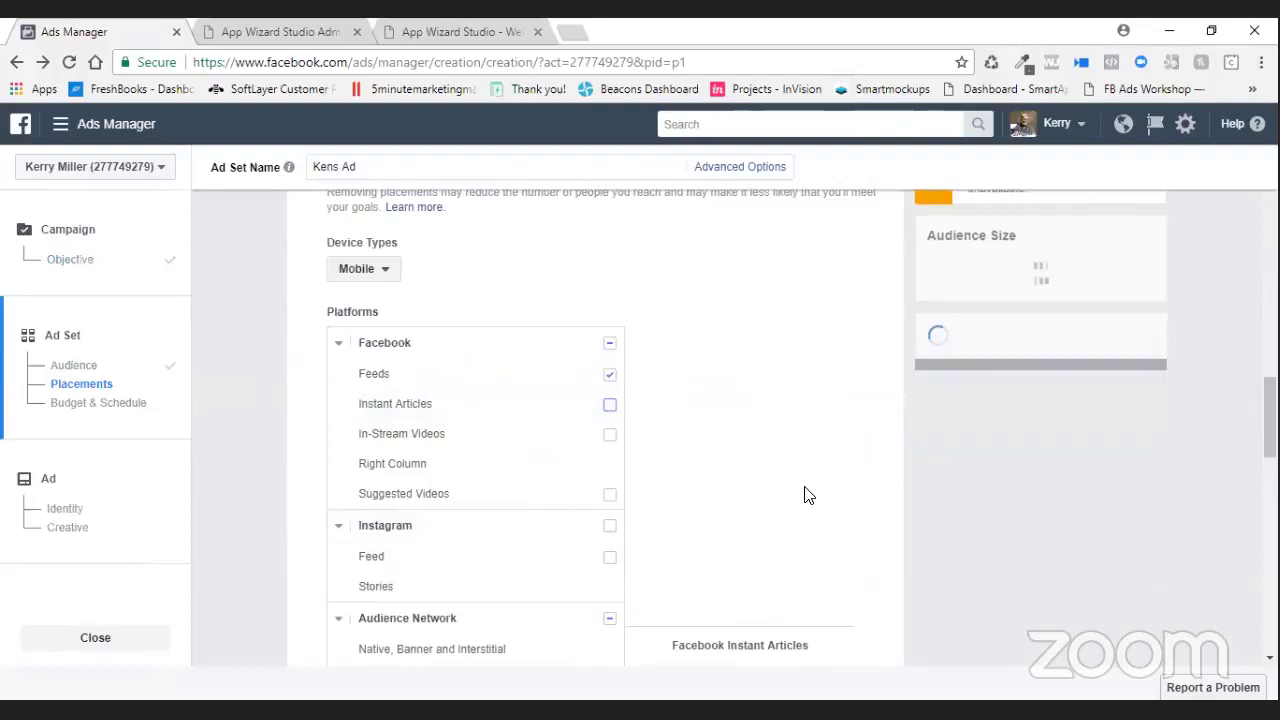
pyautogui.scroll(-2, 820, 496)
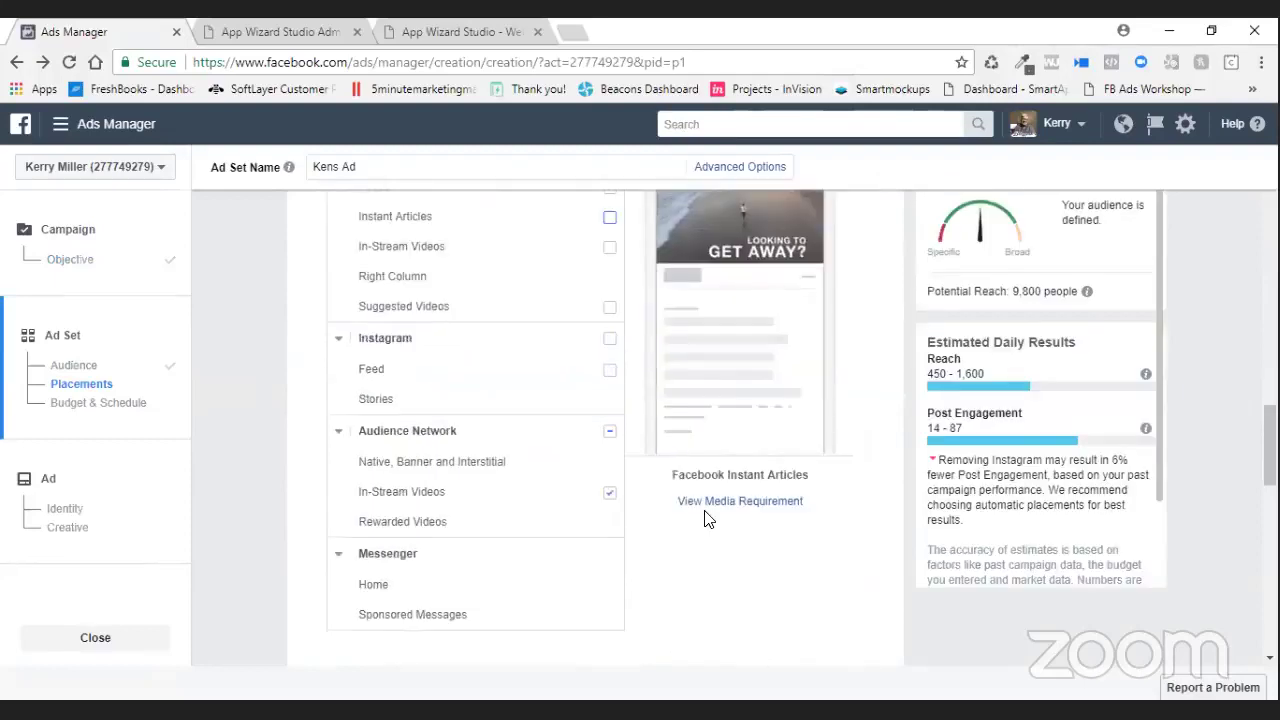
pyautogui.click(610, 494)
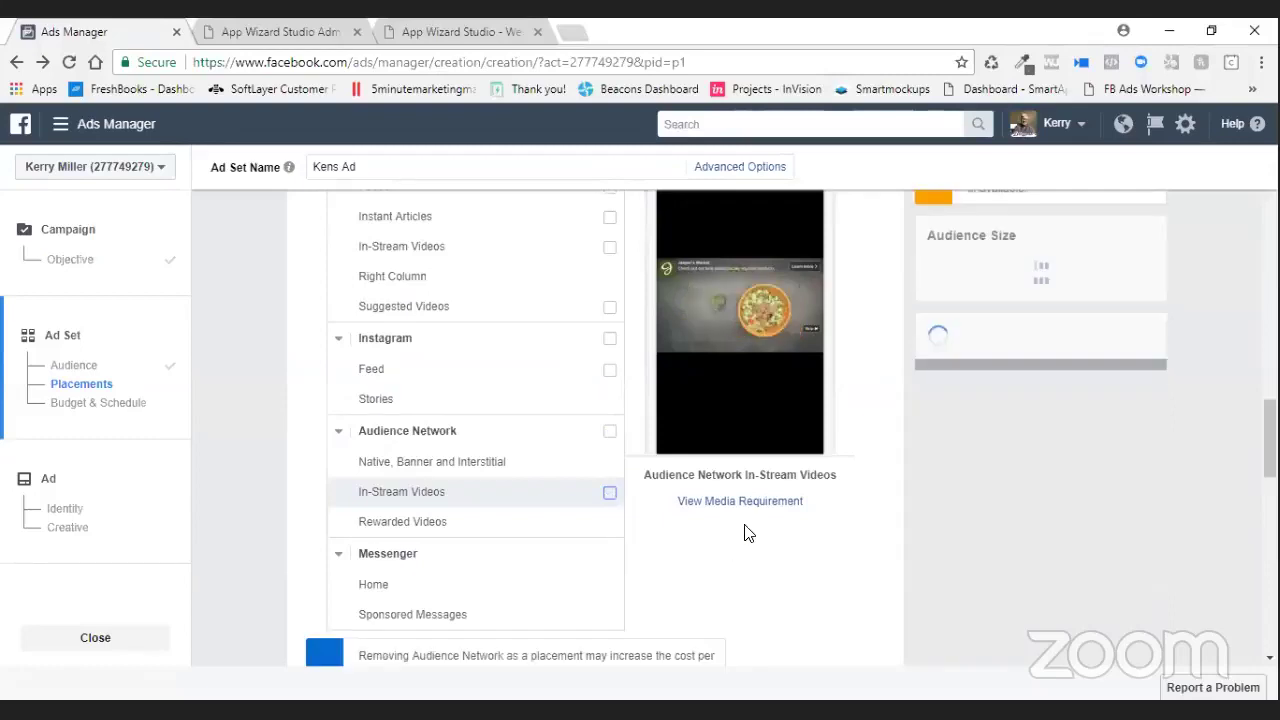
pyautogui.scroll(-2, 862, 550)
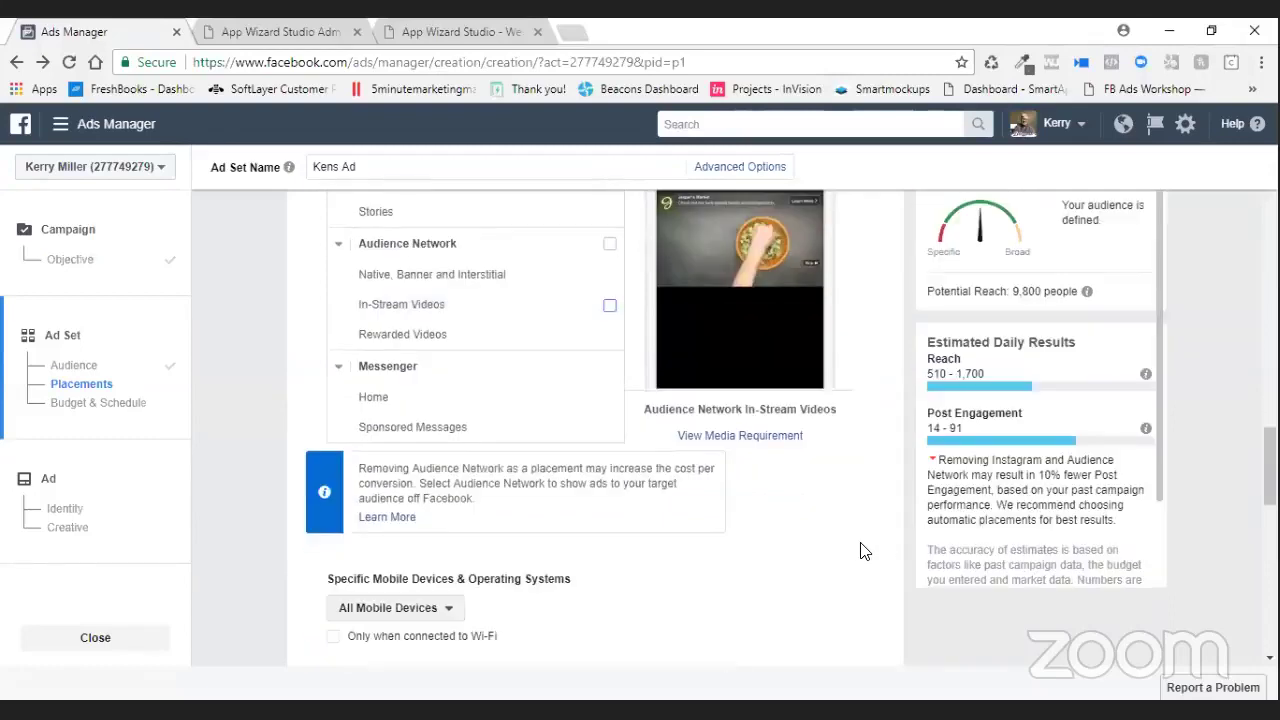
pyautogui.scroll(-3, 862, 550)
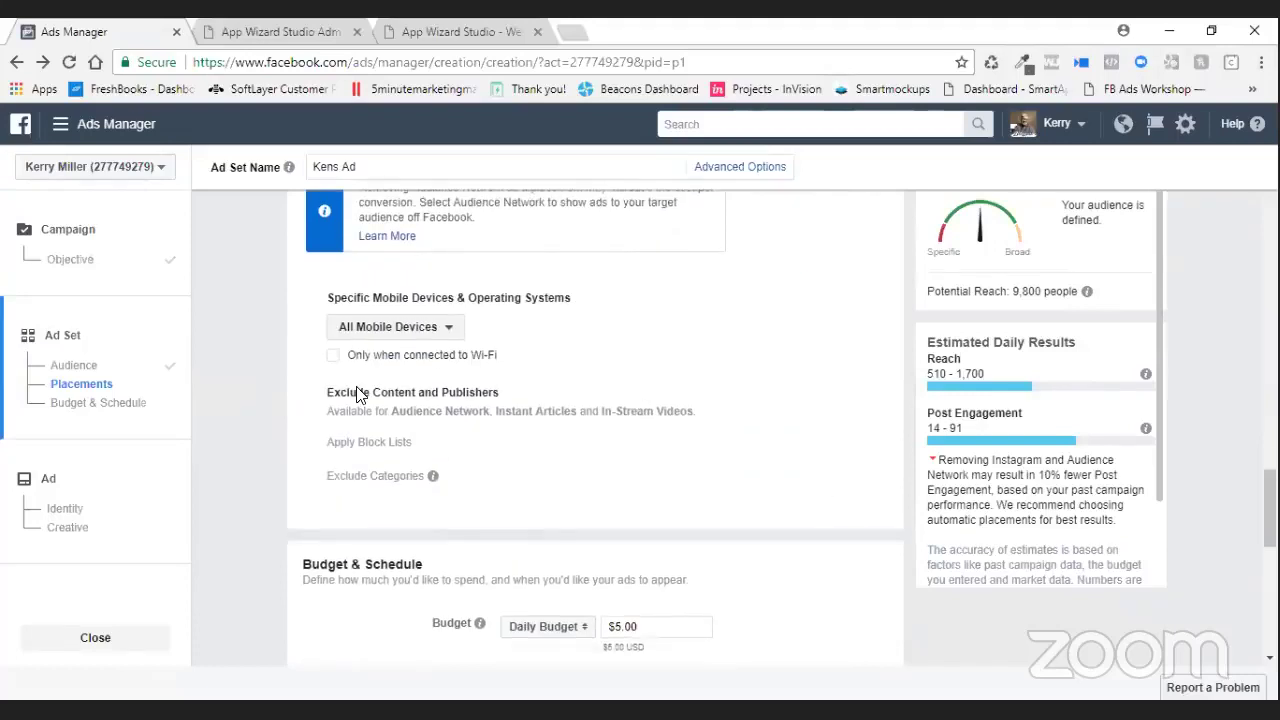
# Set the end date to Feb 28, 2018, then select running the ad set continuously from today
pyautogui.scroll(-2, 755, 452)
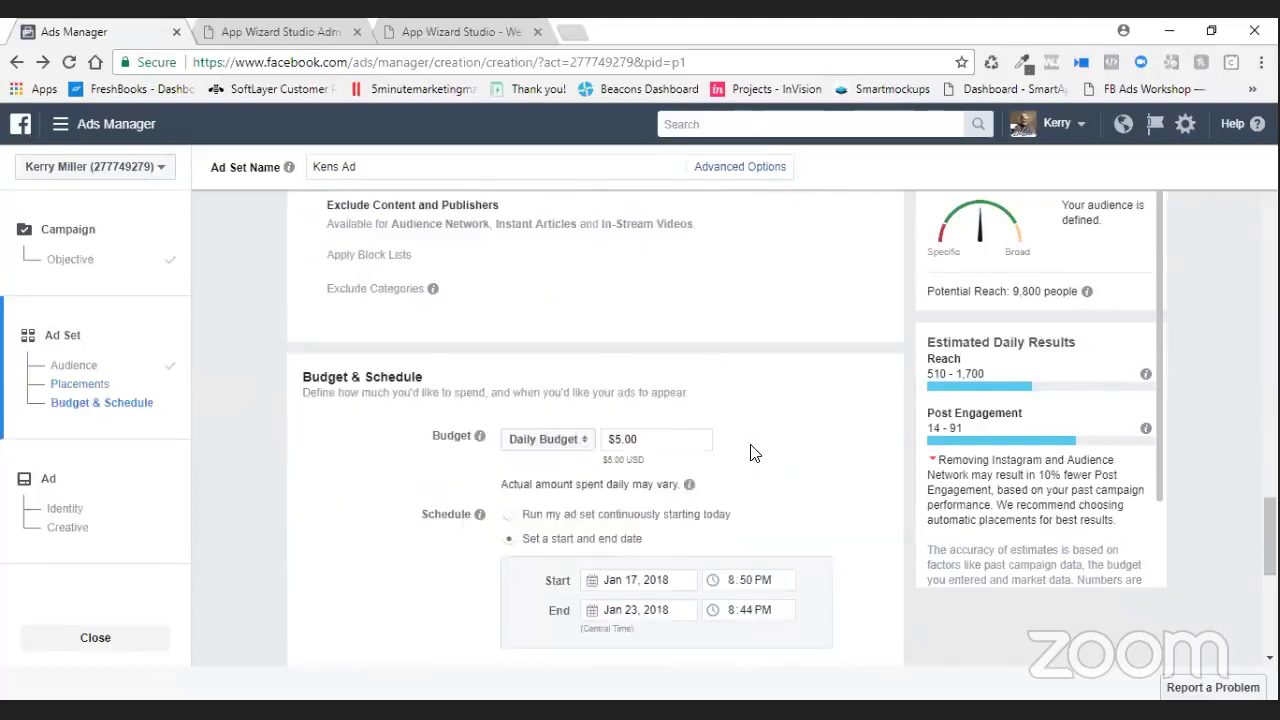
pyautogui.scroll(-1, 752, 452)
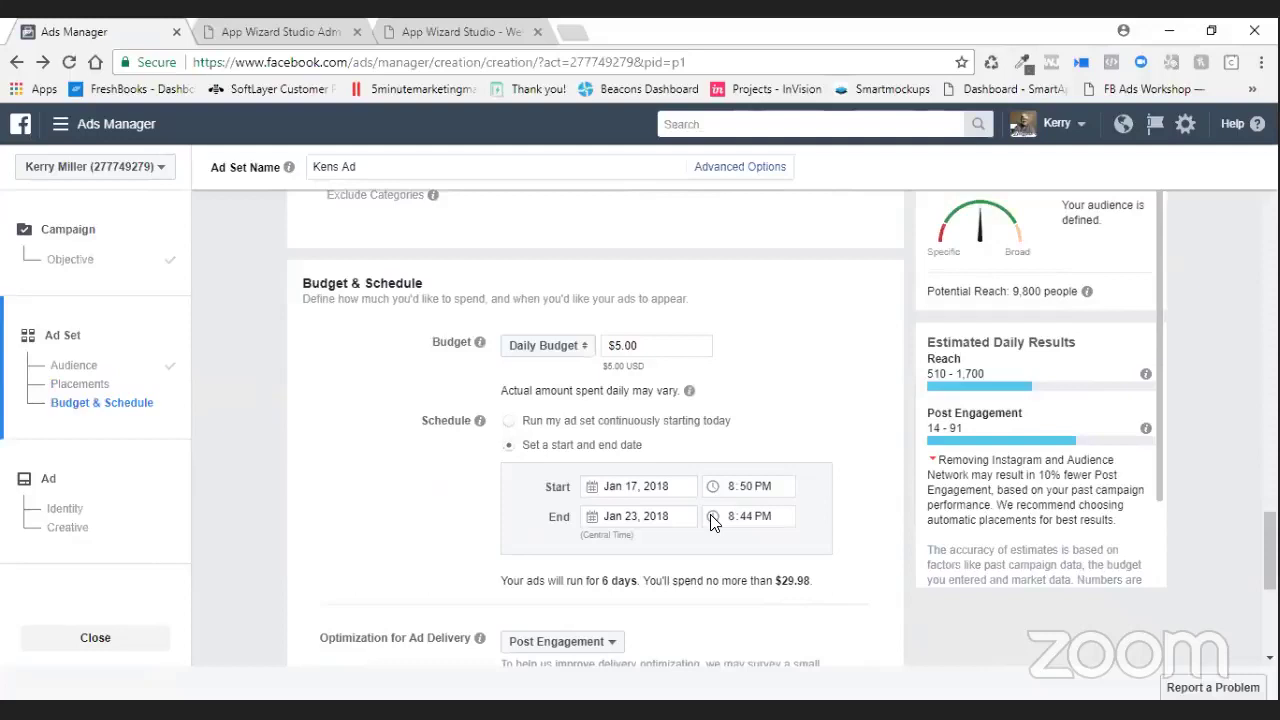
pyautogui.click(593, 521)
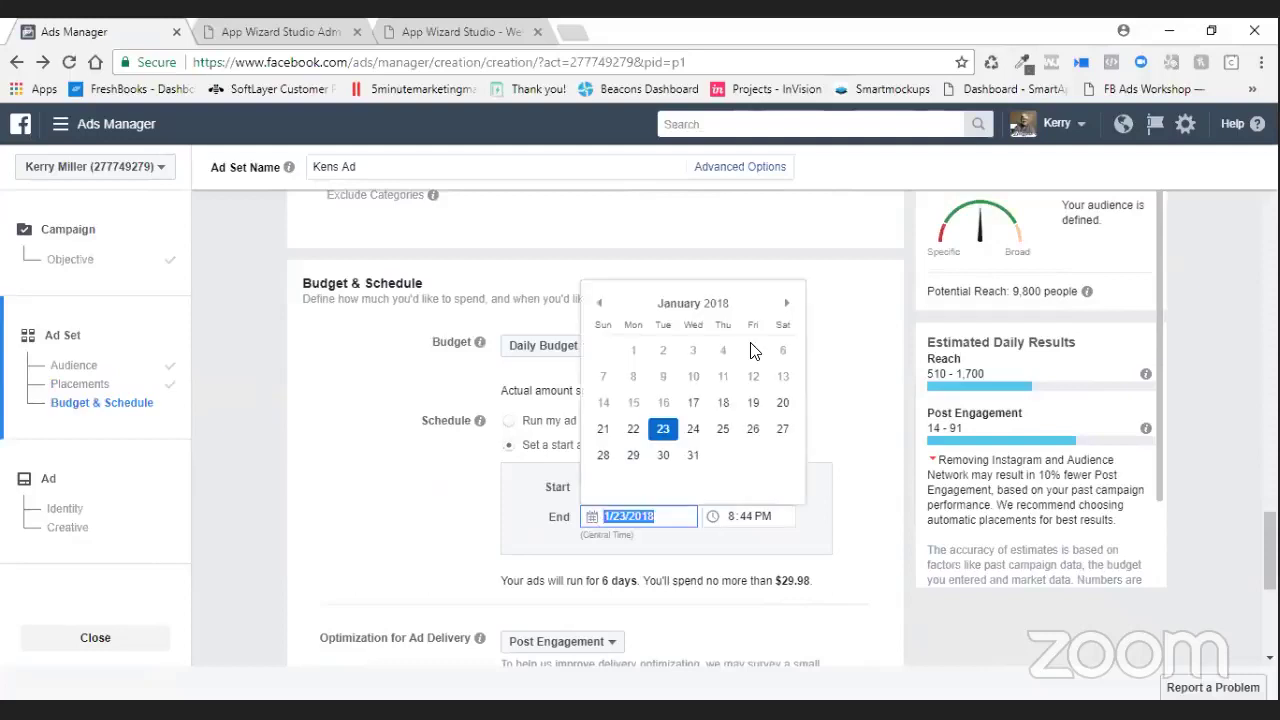
pyautogui.scroll(-1, 753, 350)
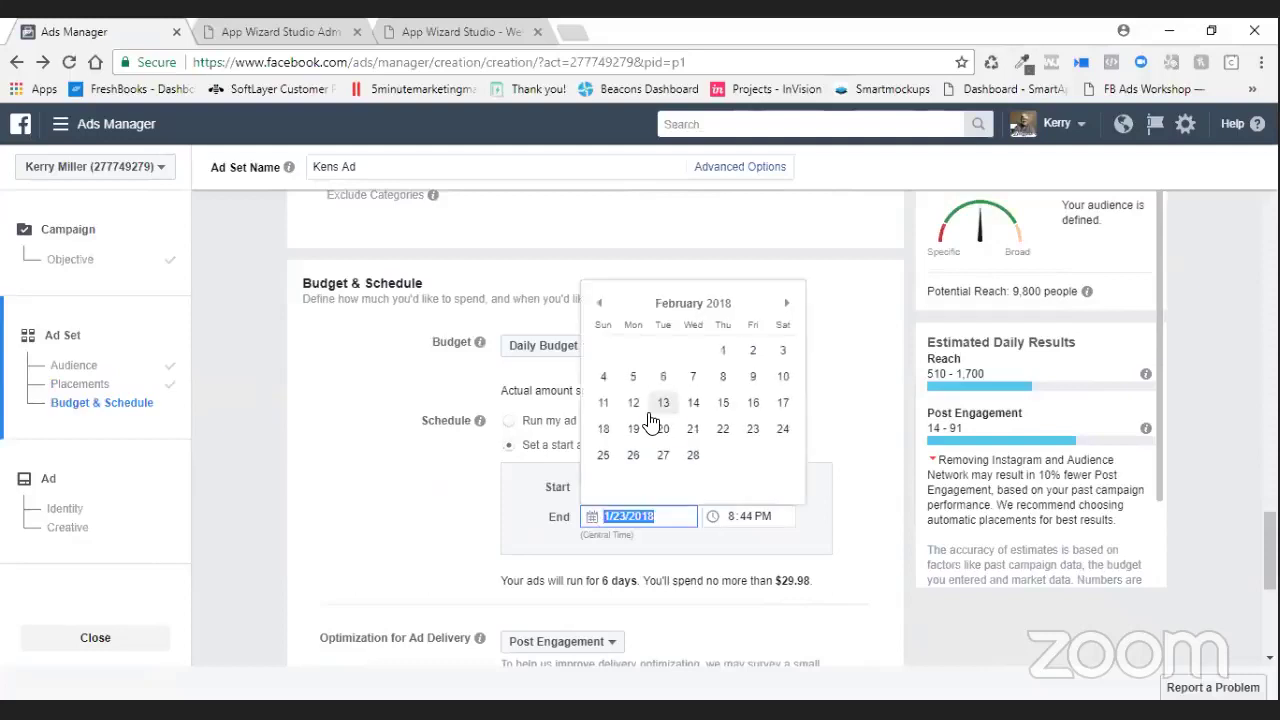
pyautogui.click(693, 457)
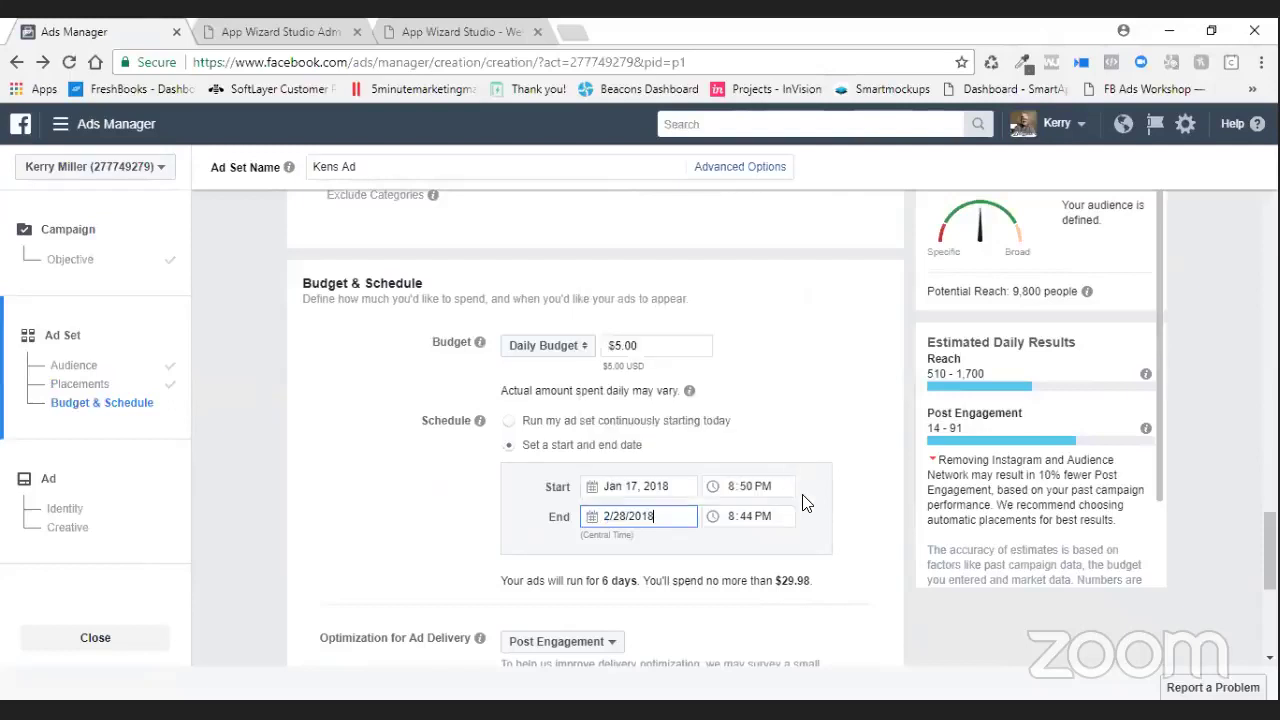
pyautogui.click(508, 433)
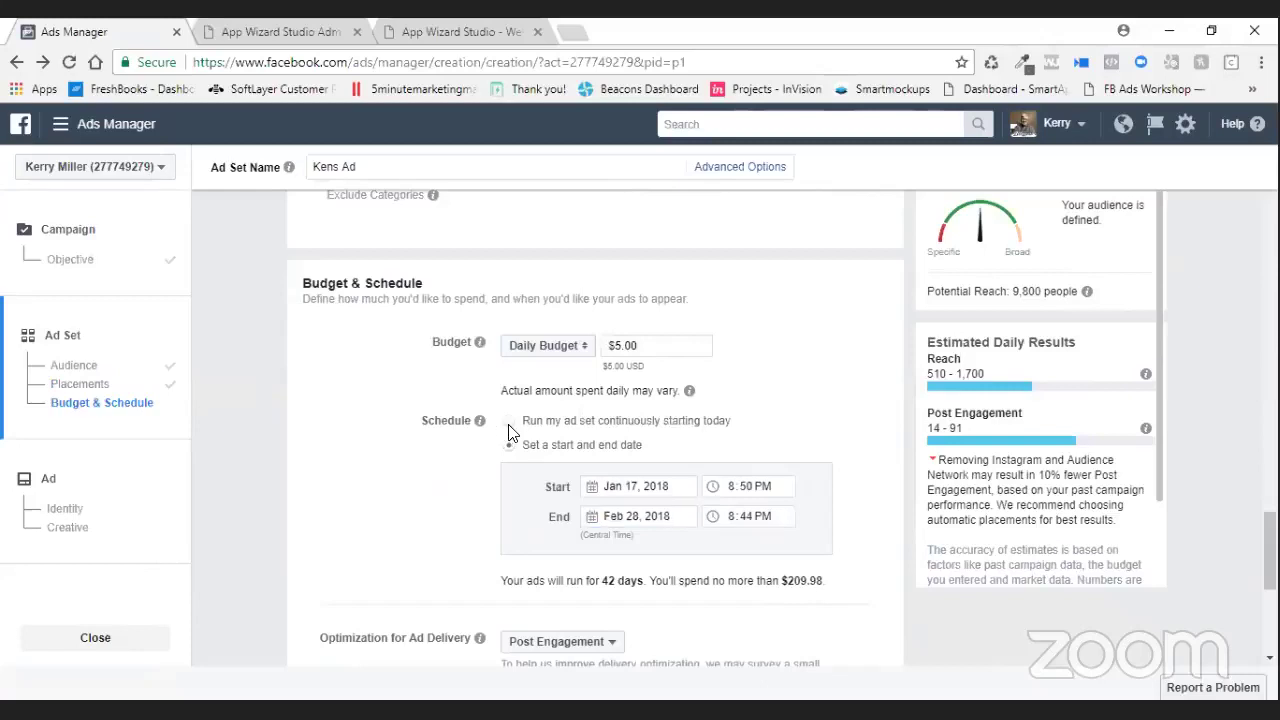
pyautogui.click(508, 433)
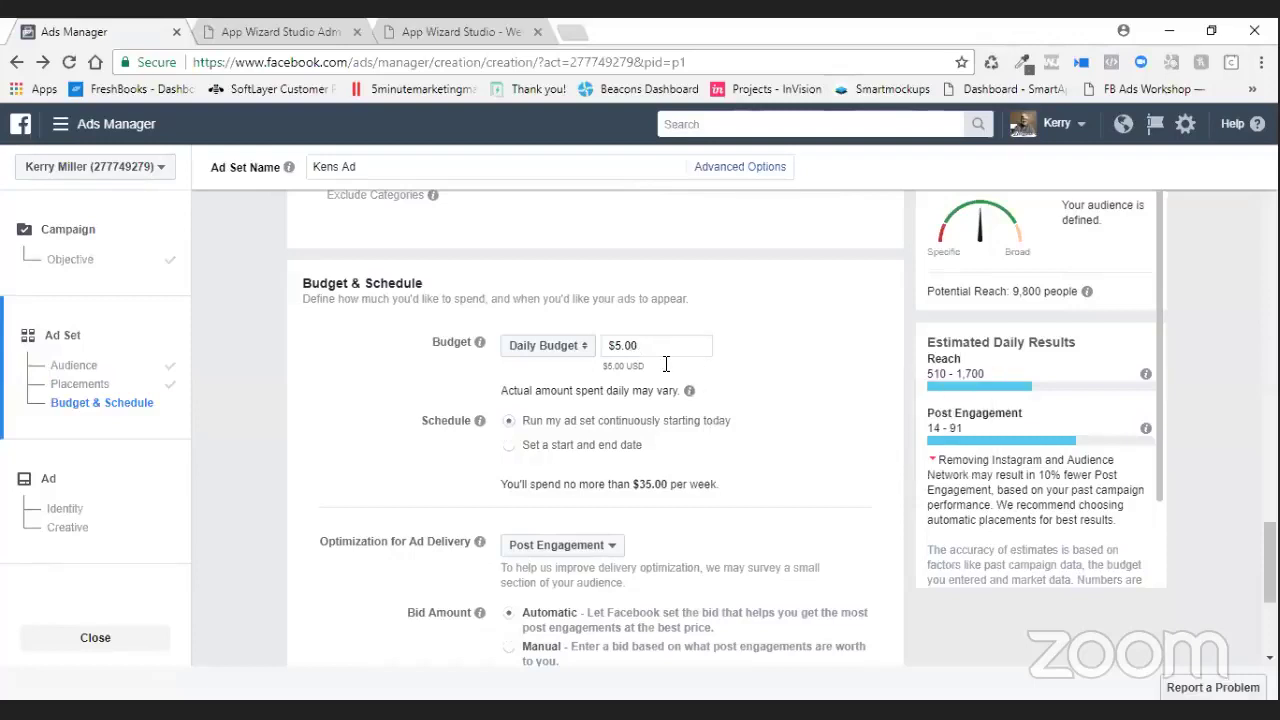
pyautogui.click(620, 345)
pyautogui.press('BackSpace')
pyautogui.write('1')
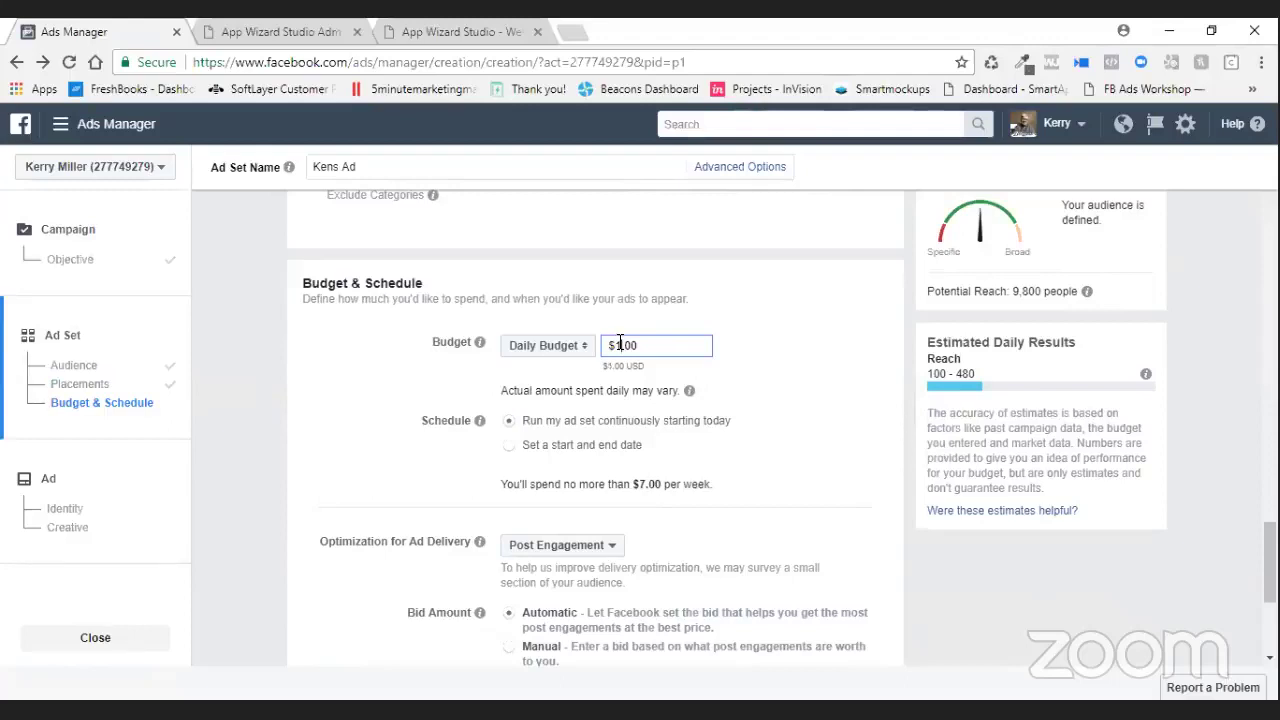
pyautogui.press('BackSpace')
pyautogui.write('5')
pyautogui.click(843, 470)
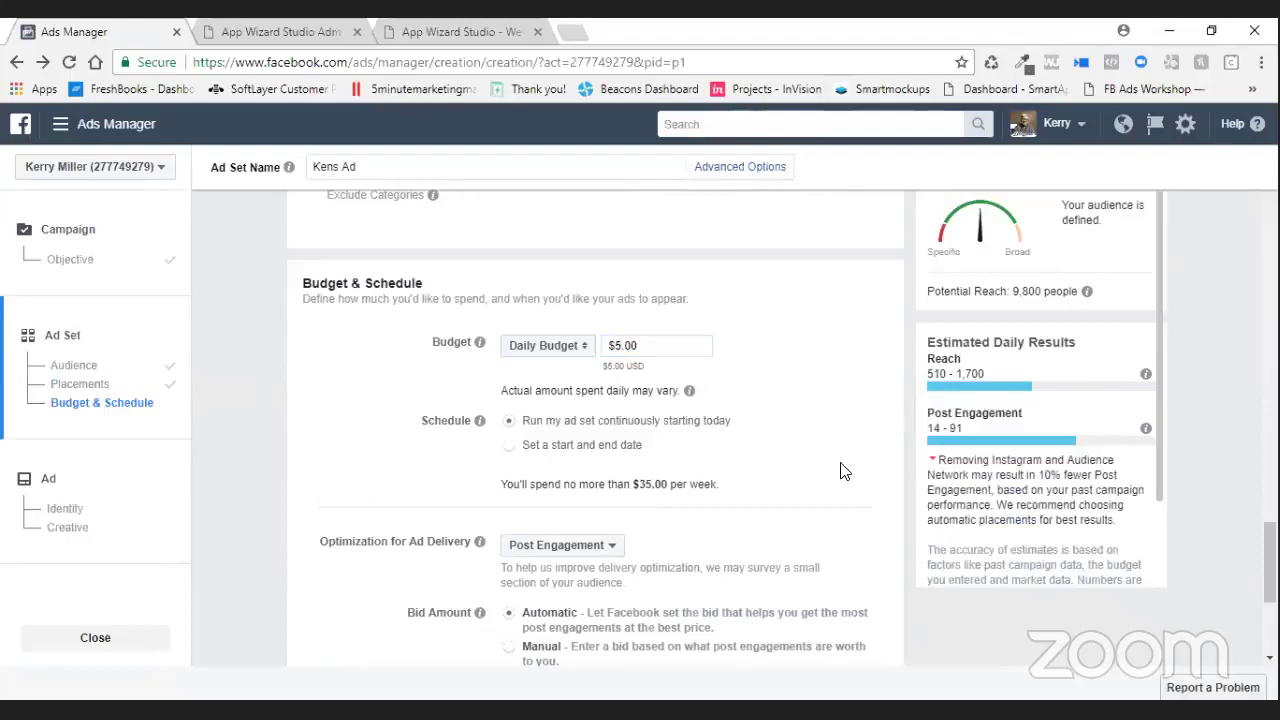
pyautogui.scroll(-3, 843, 470)
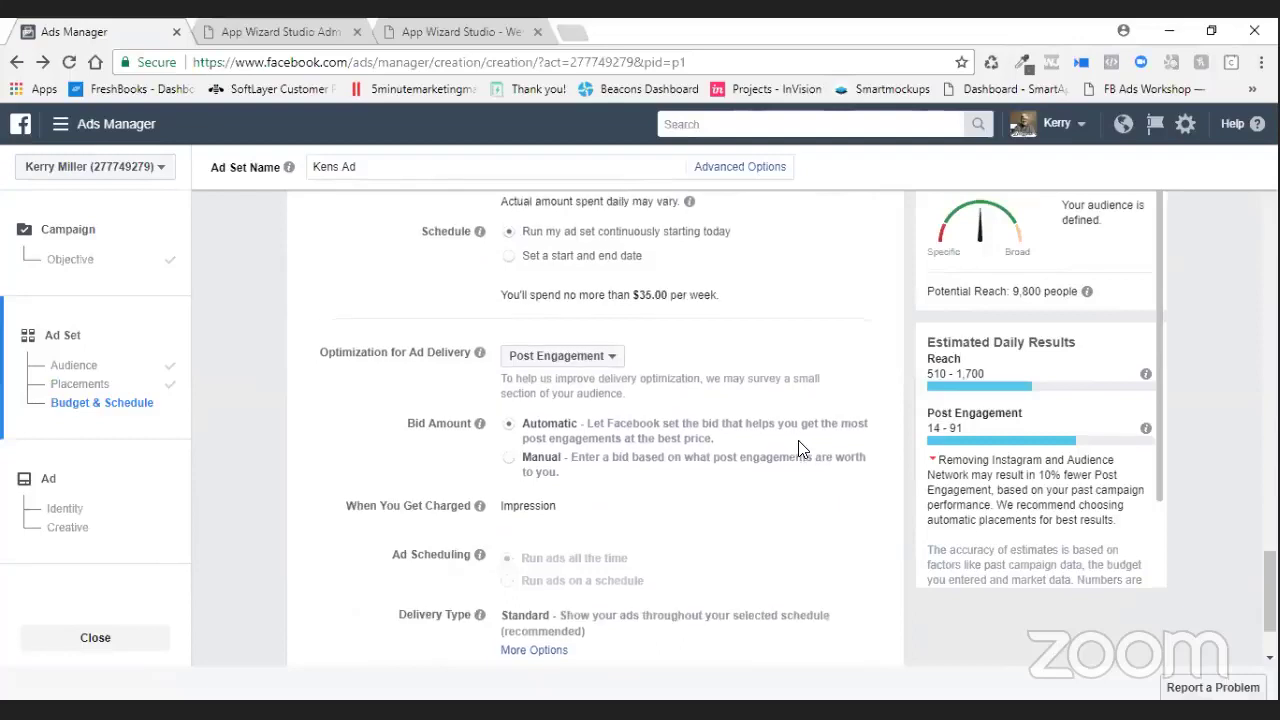
pyautogui.scroll(-2, 790, 447)
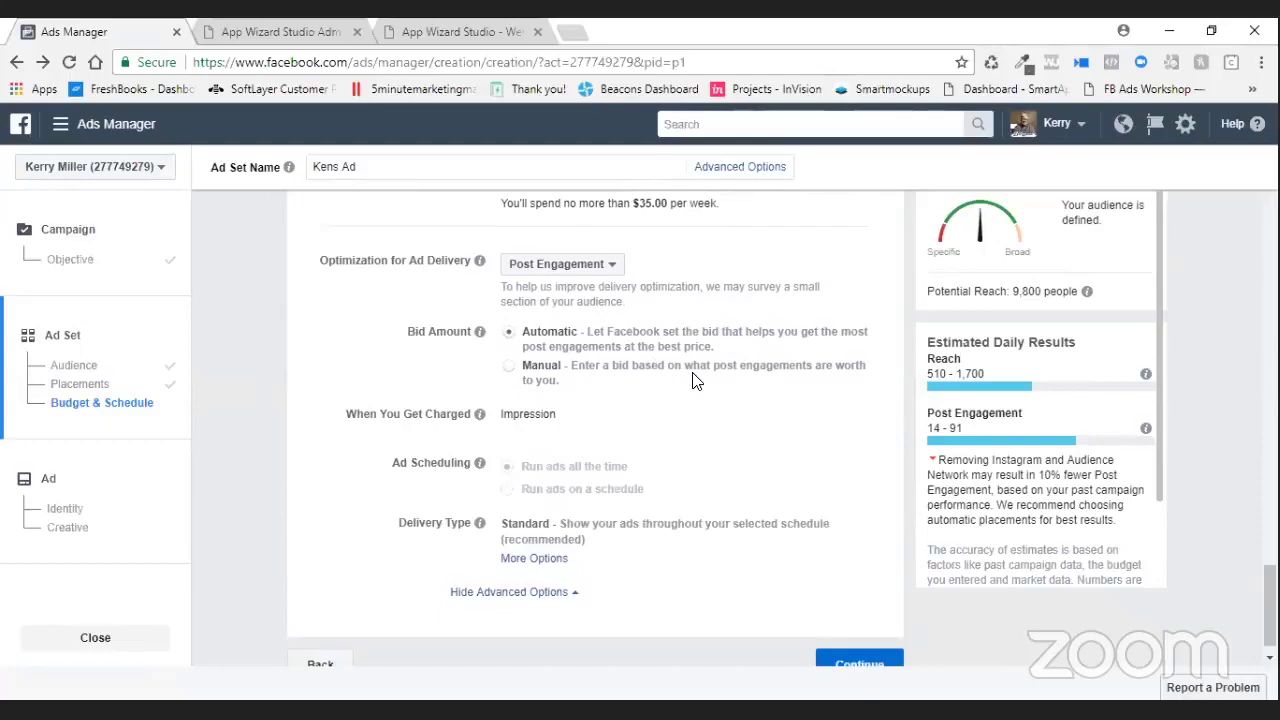
# Keep Post Engagement optimization and switch the bid amount to Manual at $2.00
pyautogui.click(600, 262)
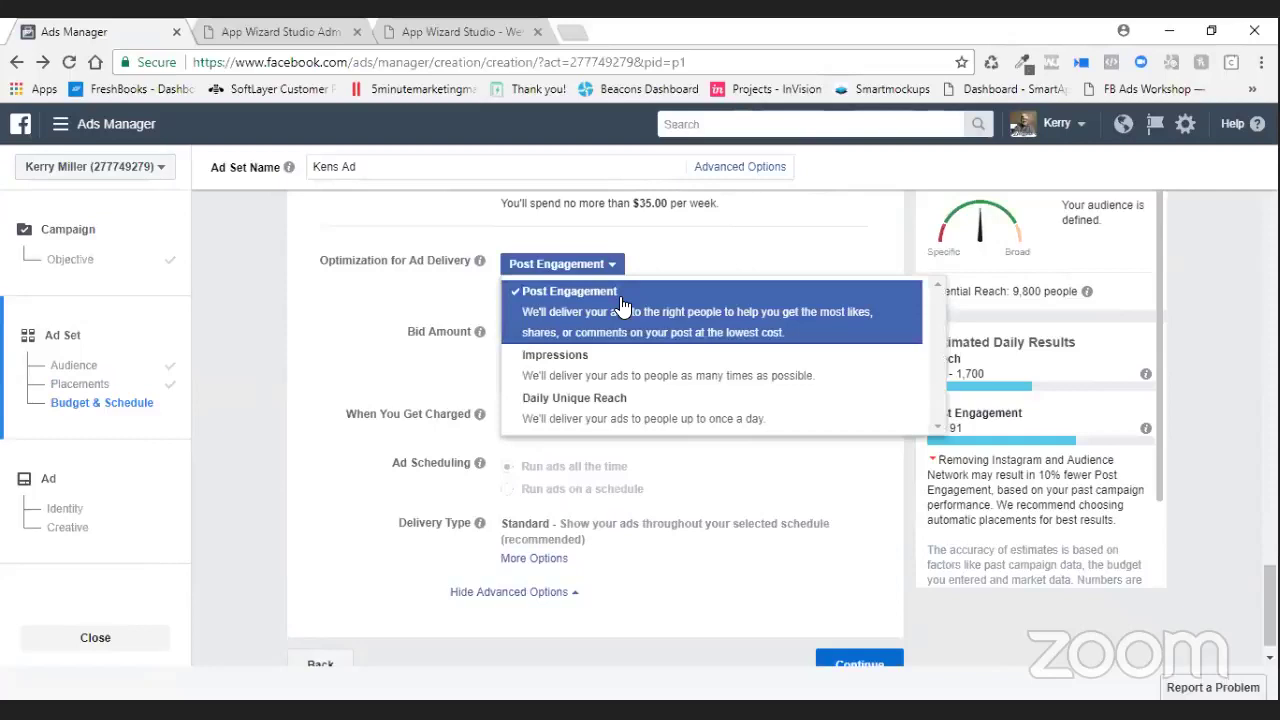
pyautogui.click(700, 257)
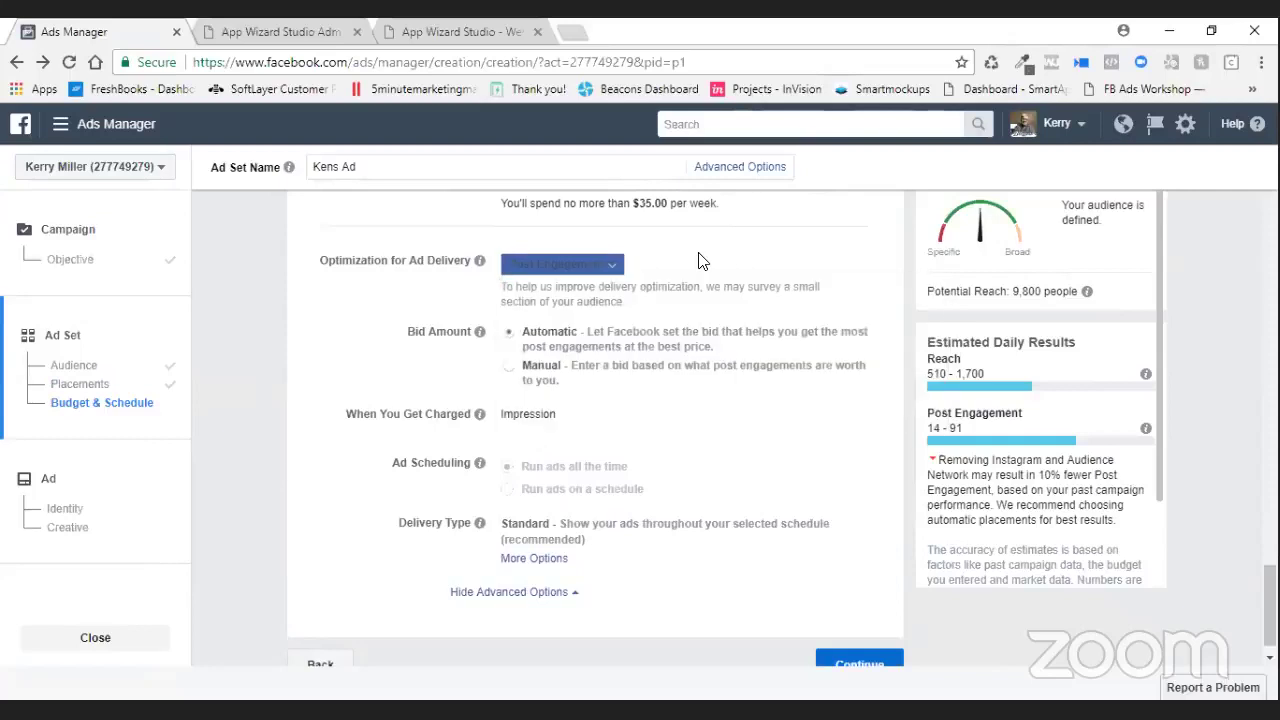
pyautogui.click(507, 370)
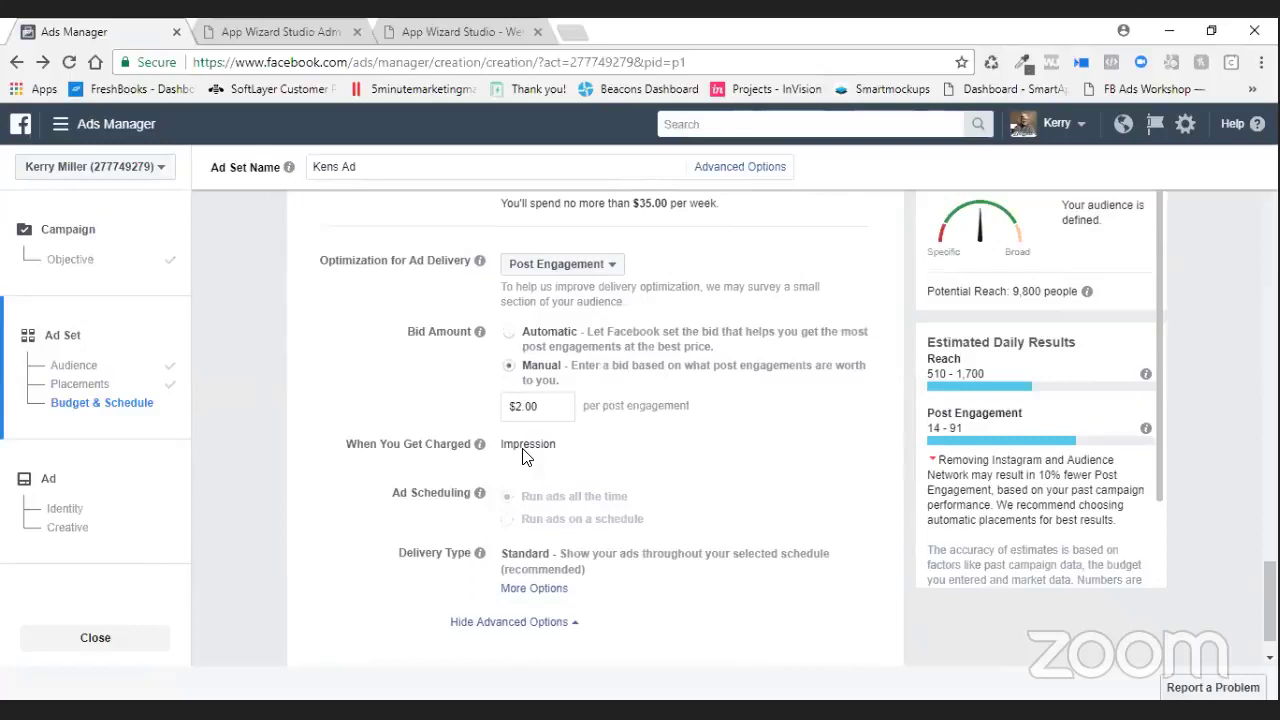
pyautogui.moveTo(480, 447)
# Make GitDigi.com the Facebook Page for the ad and bring up its page posts
pyautogui.scroll(-1, 763, 483)
pyautogui.scroll(-1, 763, 483)
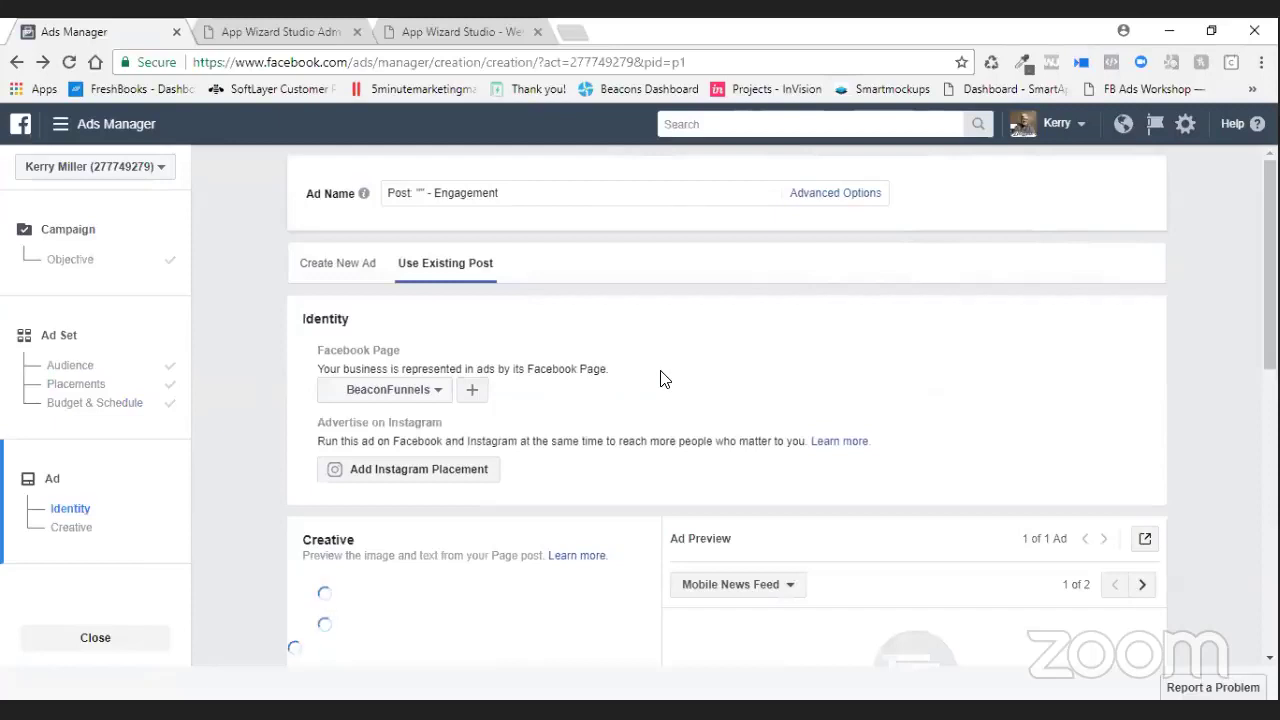
pyautogui.click(437, 392)
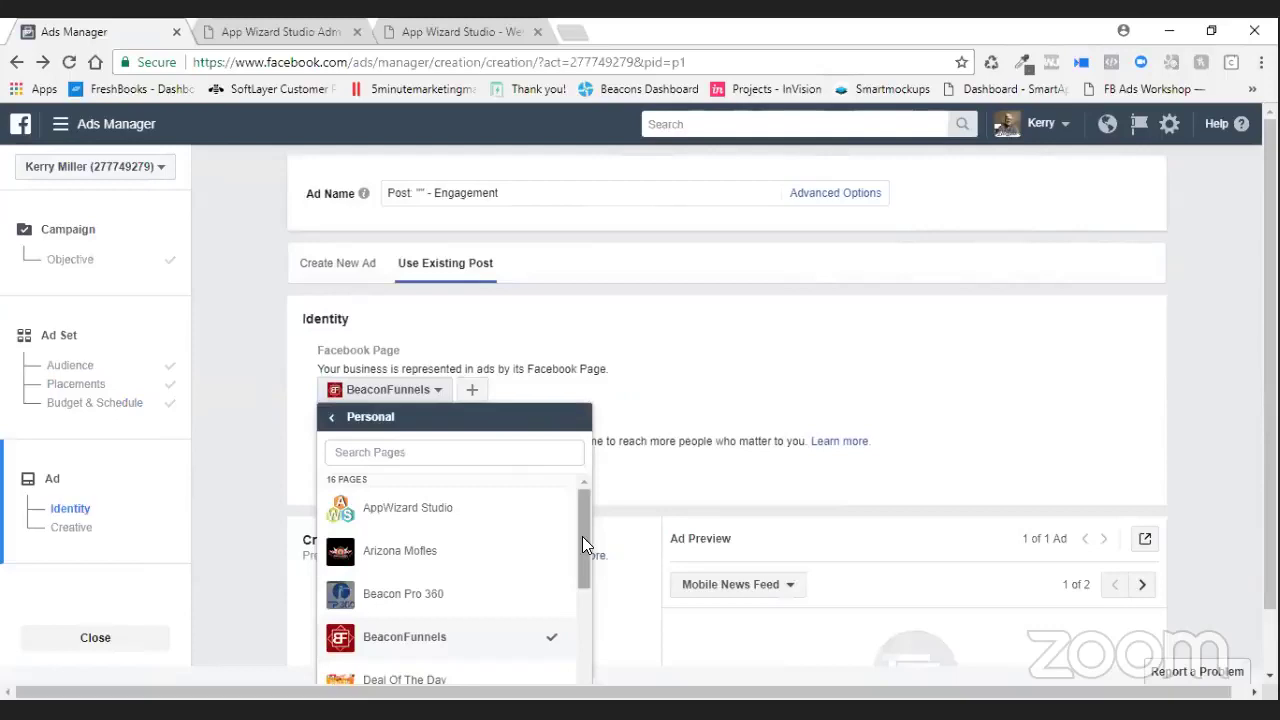
pyautogui.scroll(-4, 578, 562)
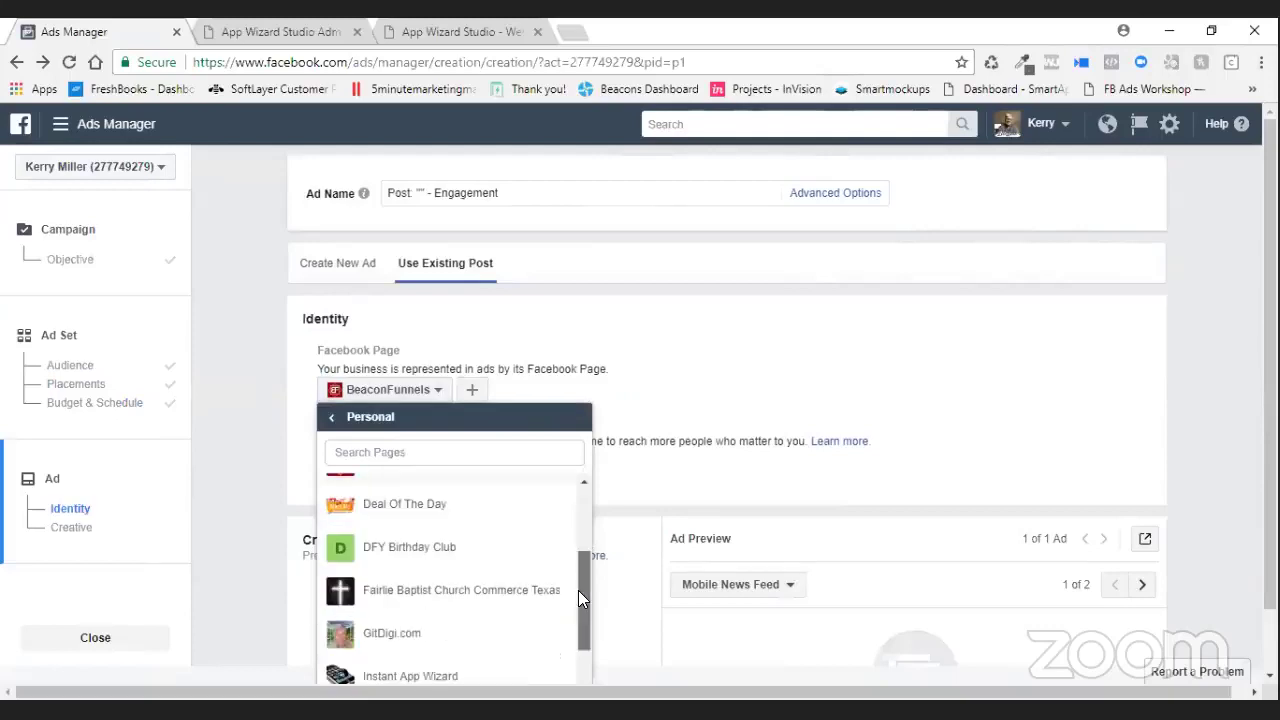
pyautogui.scroll(-1, 580, 584)
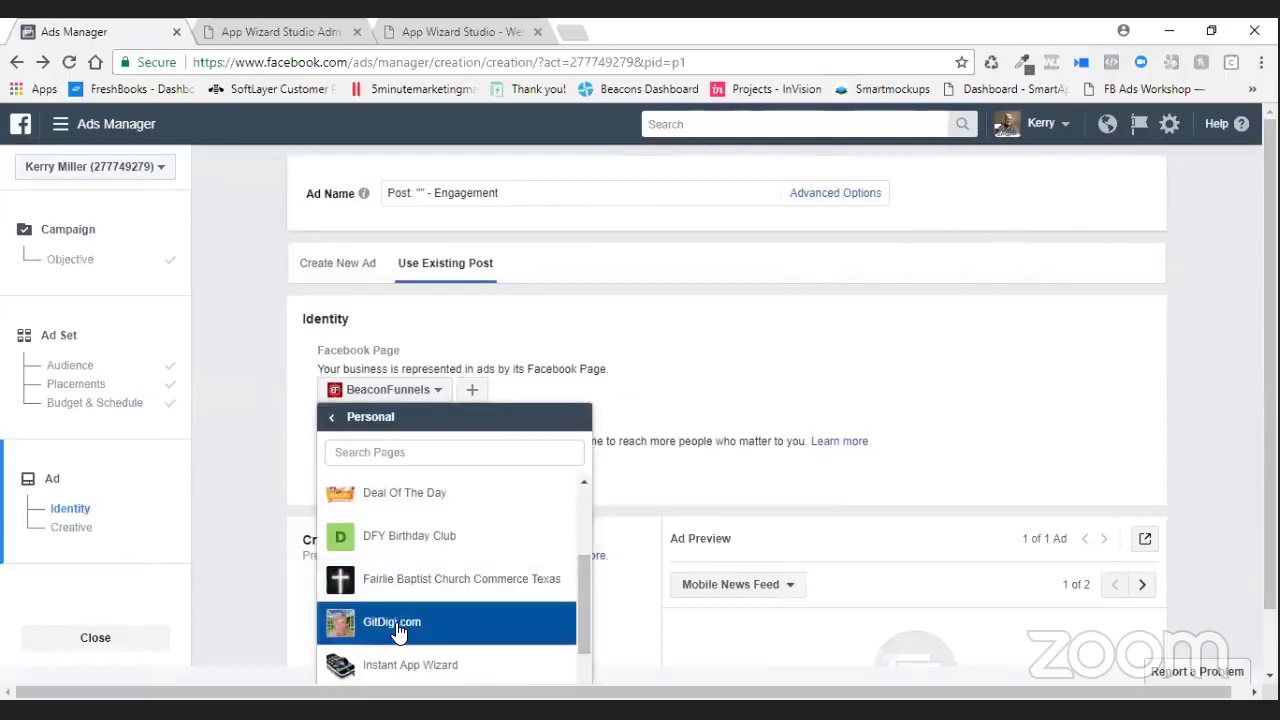
pyautogui.click(396, 622)
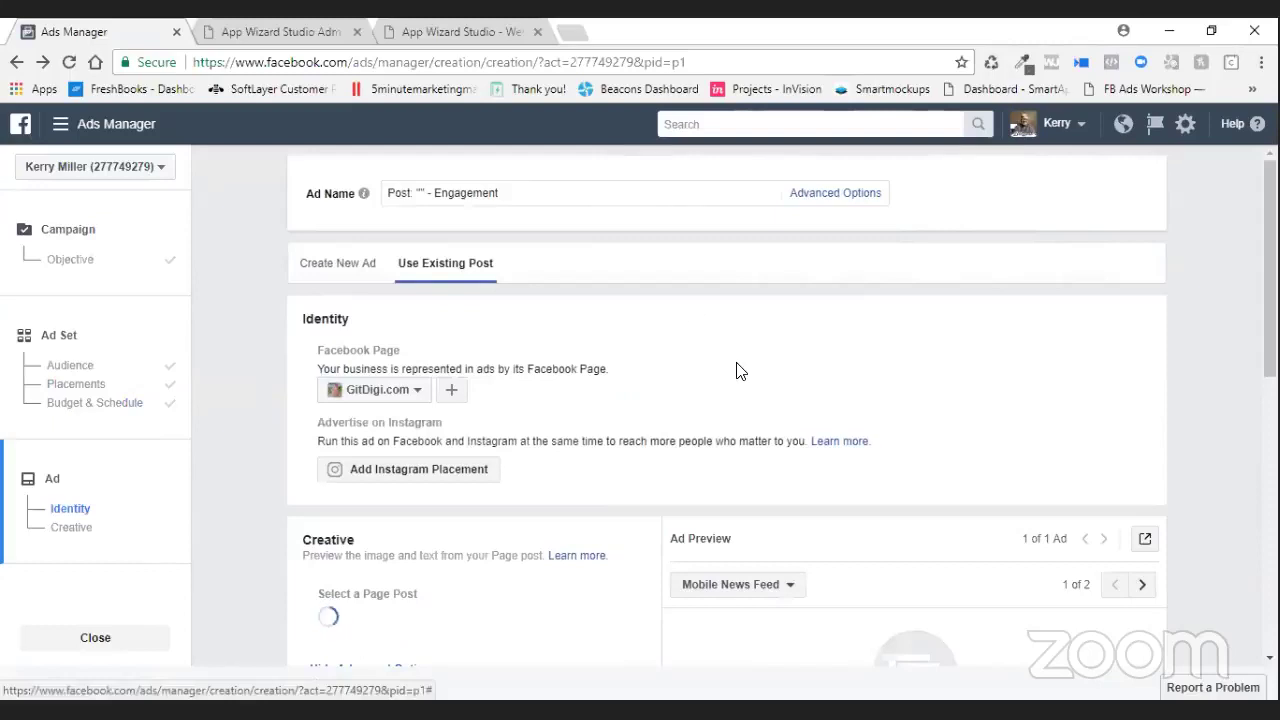
pyautogui.scroll(-2, 675, 366)
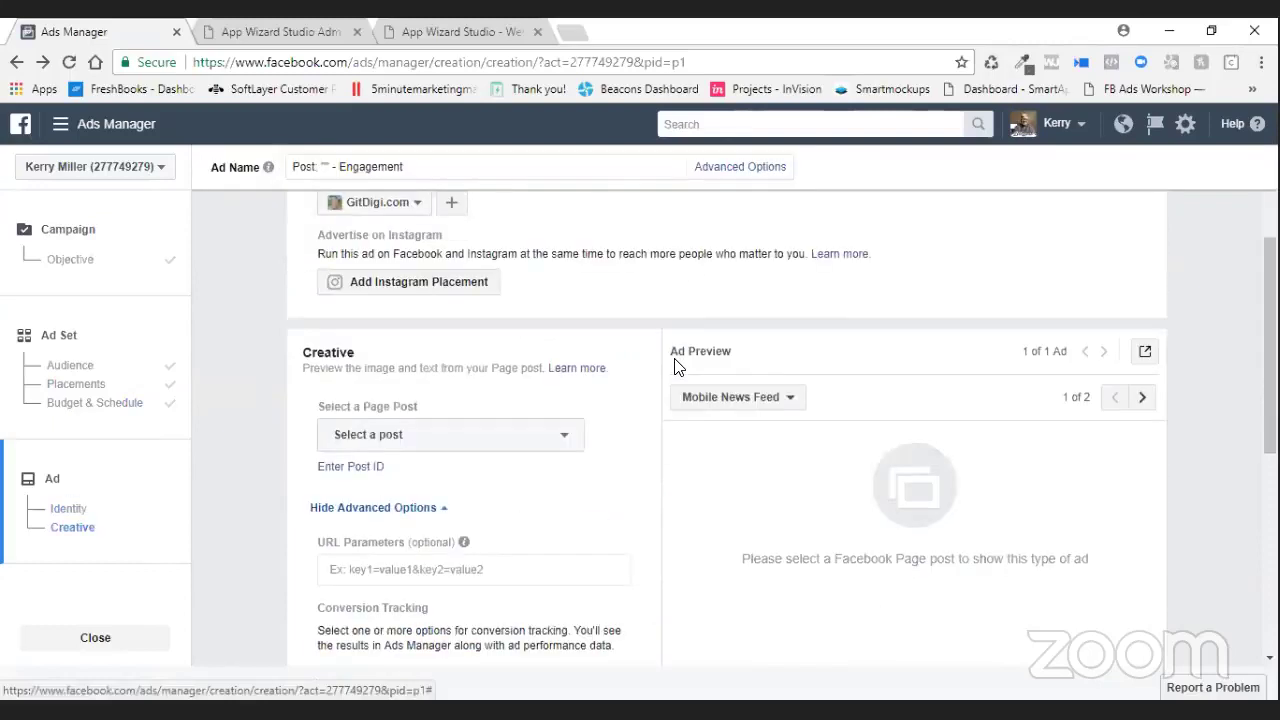
pyautogui.click(566, 438)
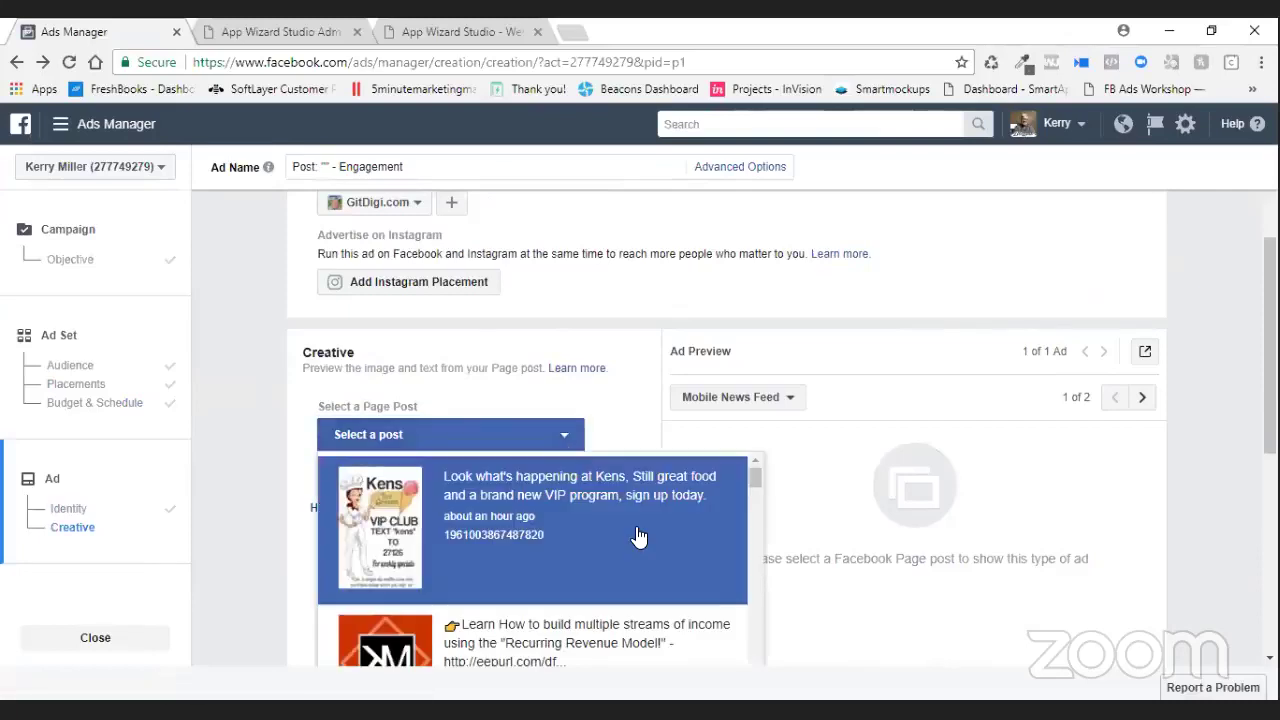
# Select the Kens VIP club post, try Send Message and Learn More buttons, then cancel adding one
pyautogui.click(506, 500)
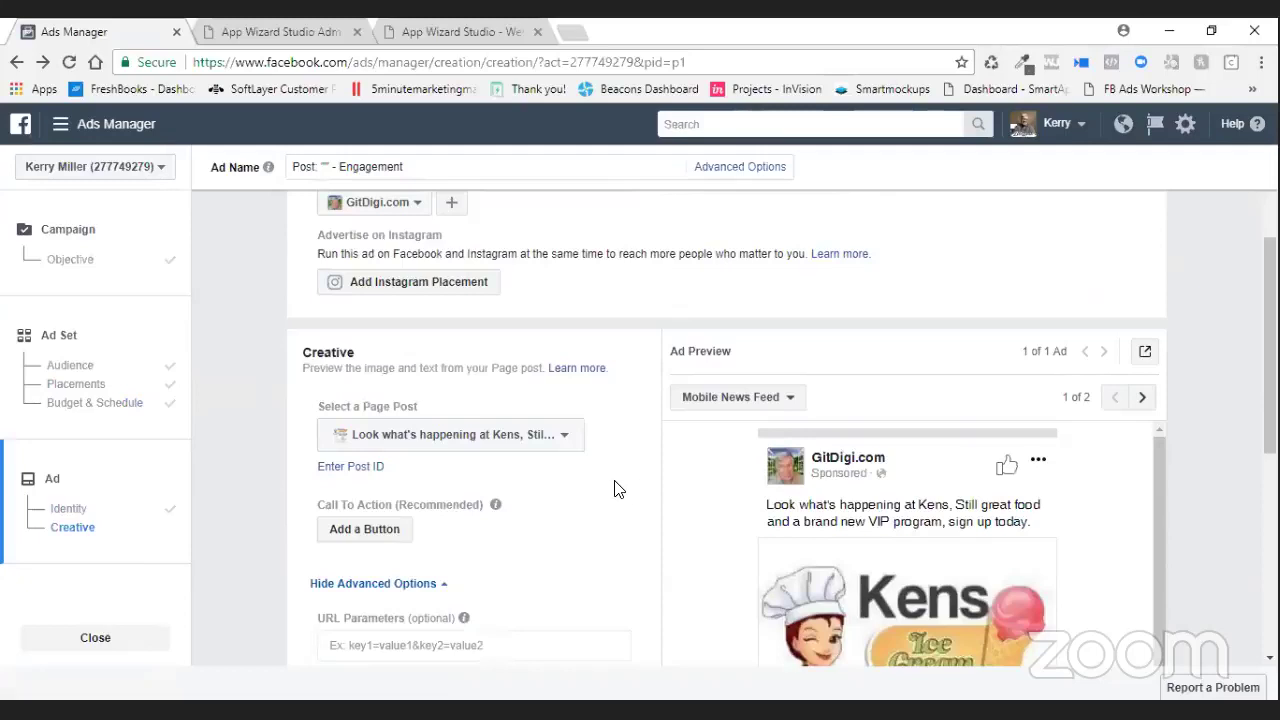
pyautogui.scroll(-2, 615, 487)
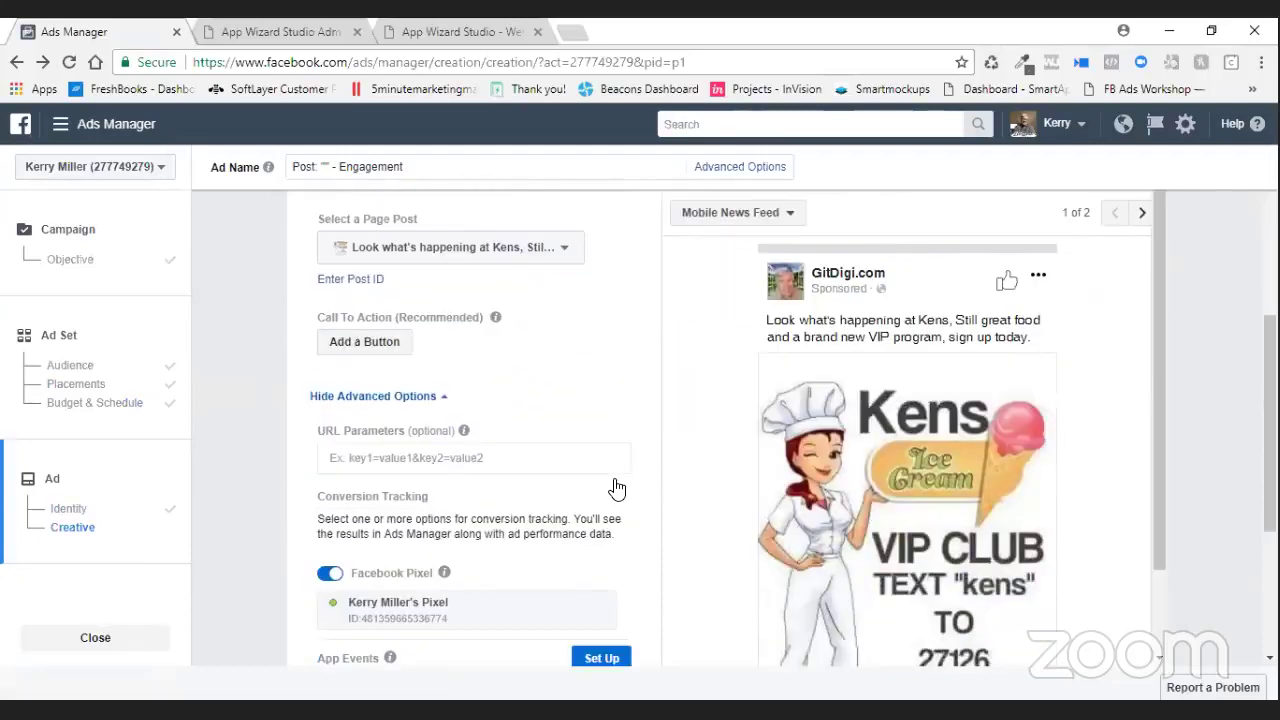
pyautogui.click(378, 350)
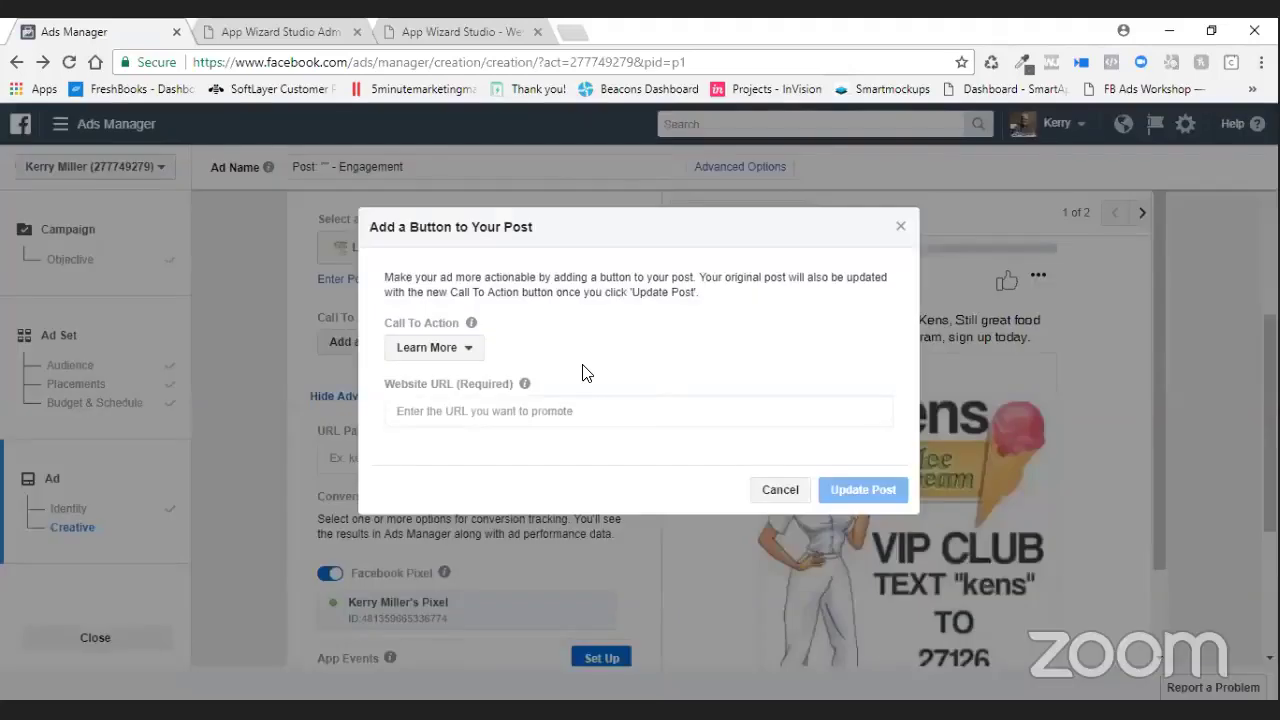
pyautogui.click(466, 357)
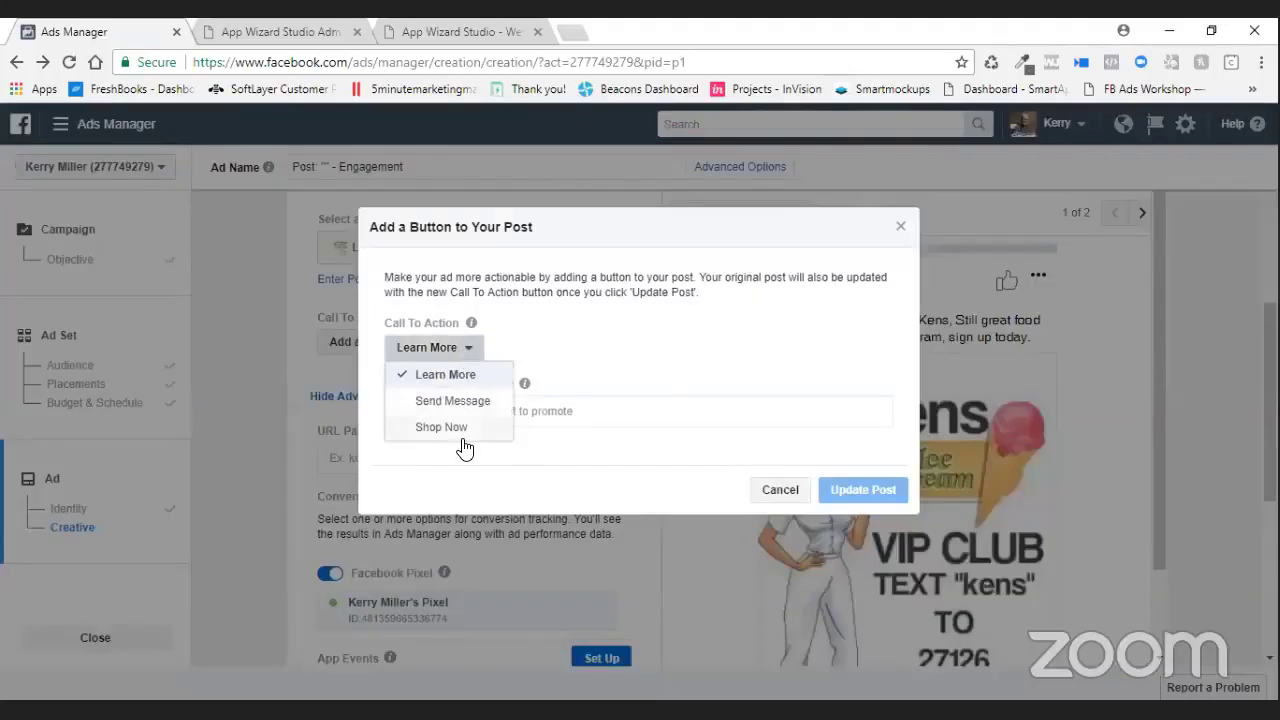
pyautogui.click(478, 347)
pyautogui.click(478, 404)
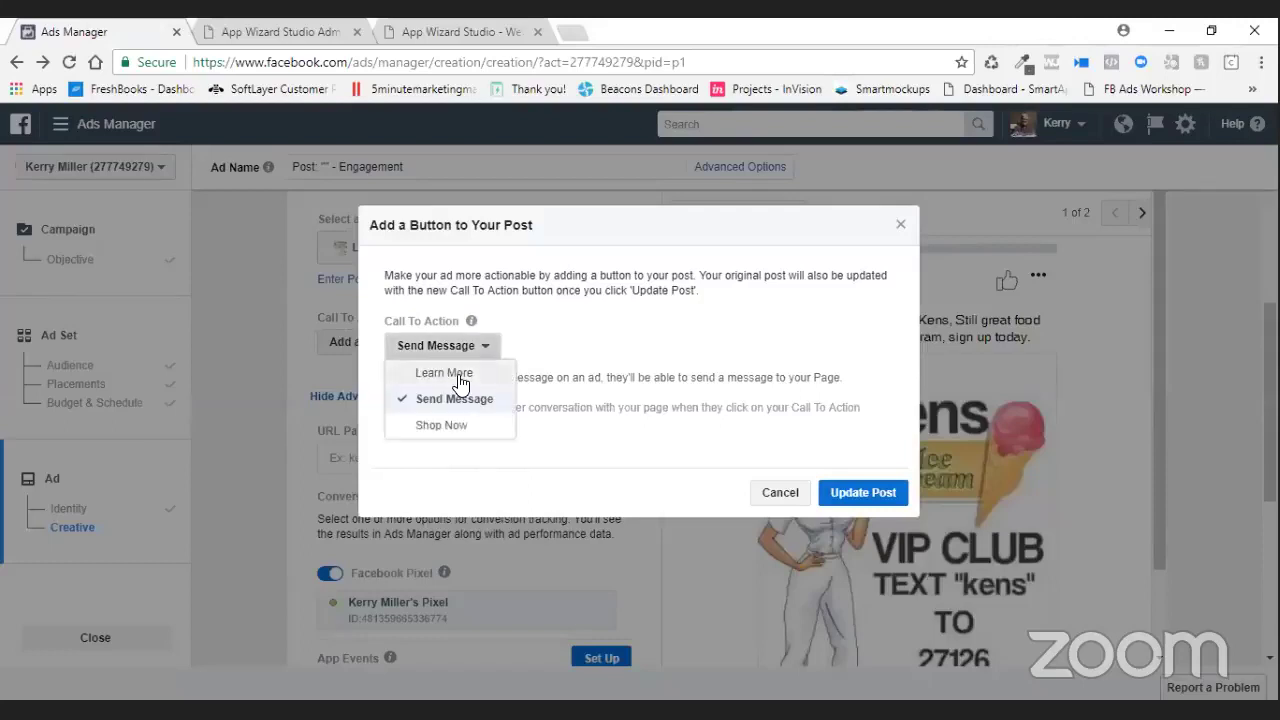
pyautogui.click(458, 377)
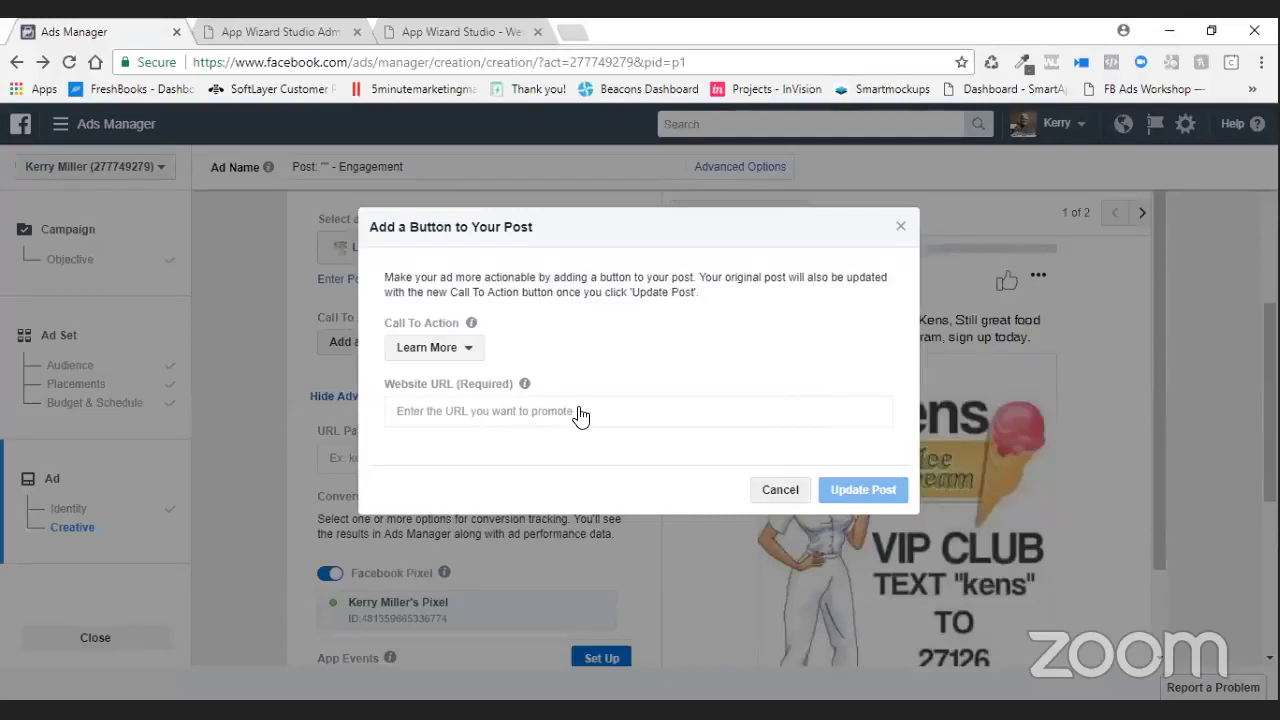
pyautogui.click(778, 488)
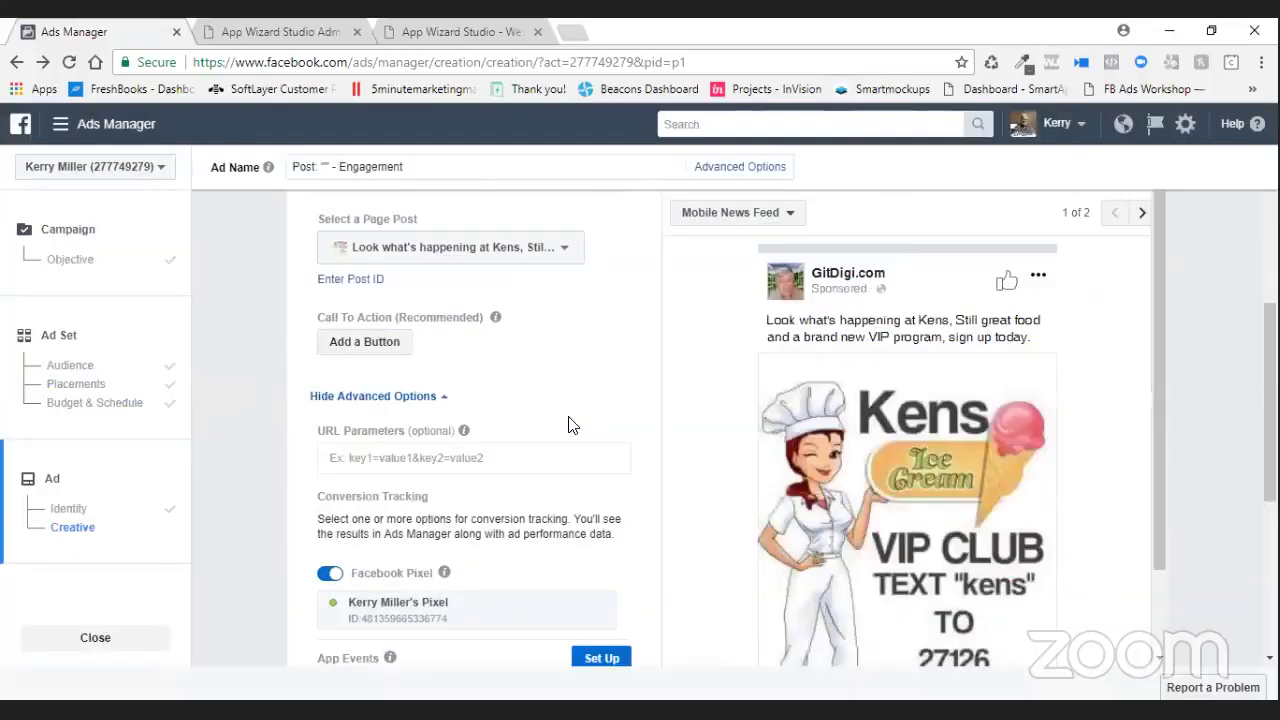
# Request a manual review of the image text from the 'Your Ad's Reach May Be Lower' warning
pyautogui.scroll(-5, 568, 425)
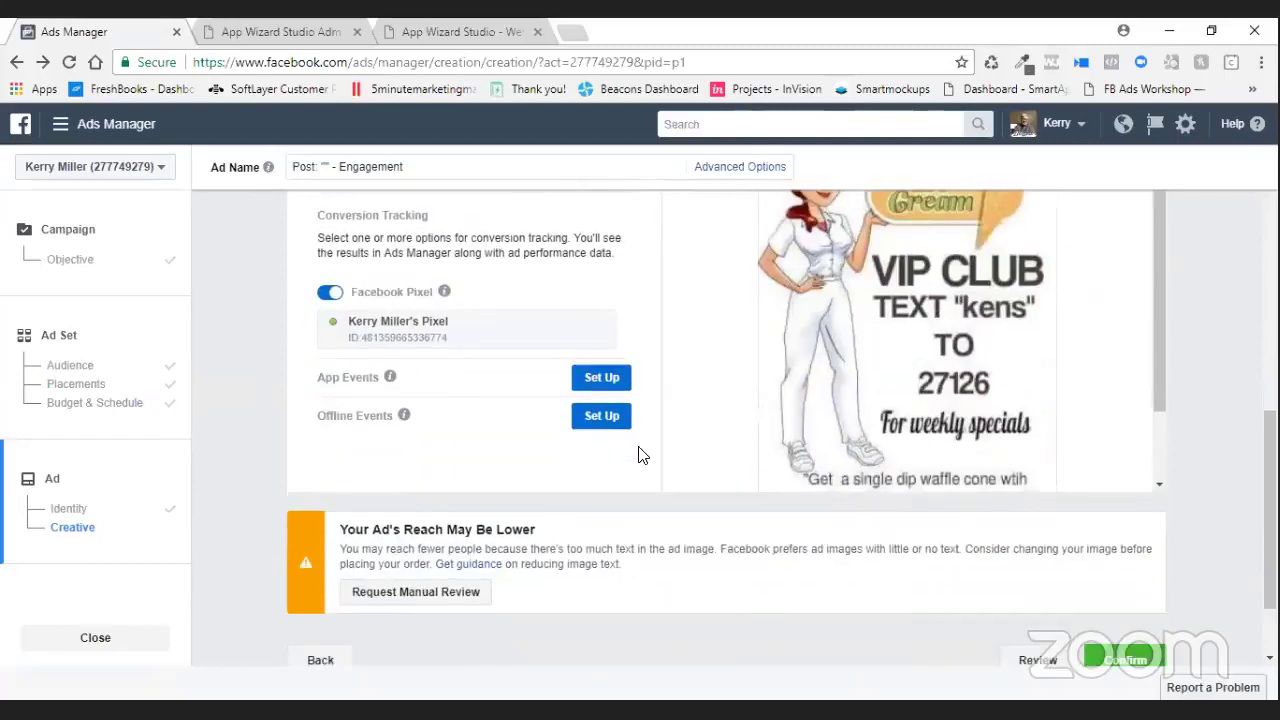
pyautogui.scroll(-2, 642, 456)
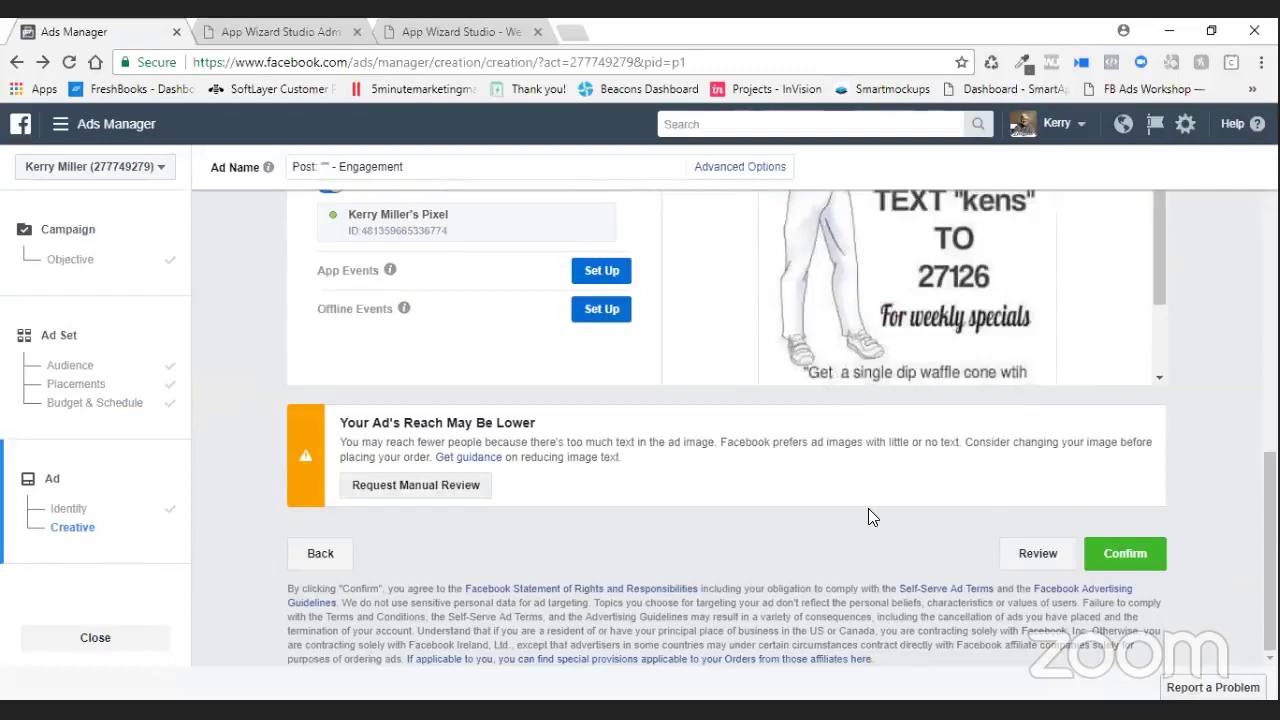
pyautogui.click(430, 486)
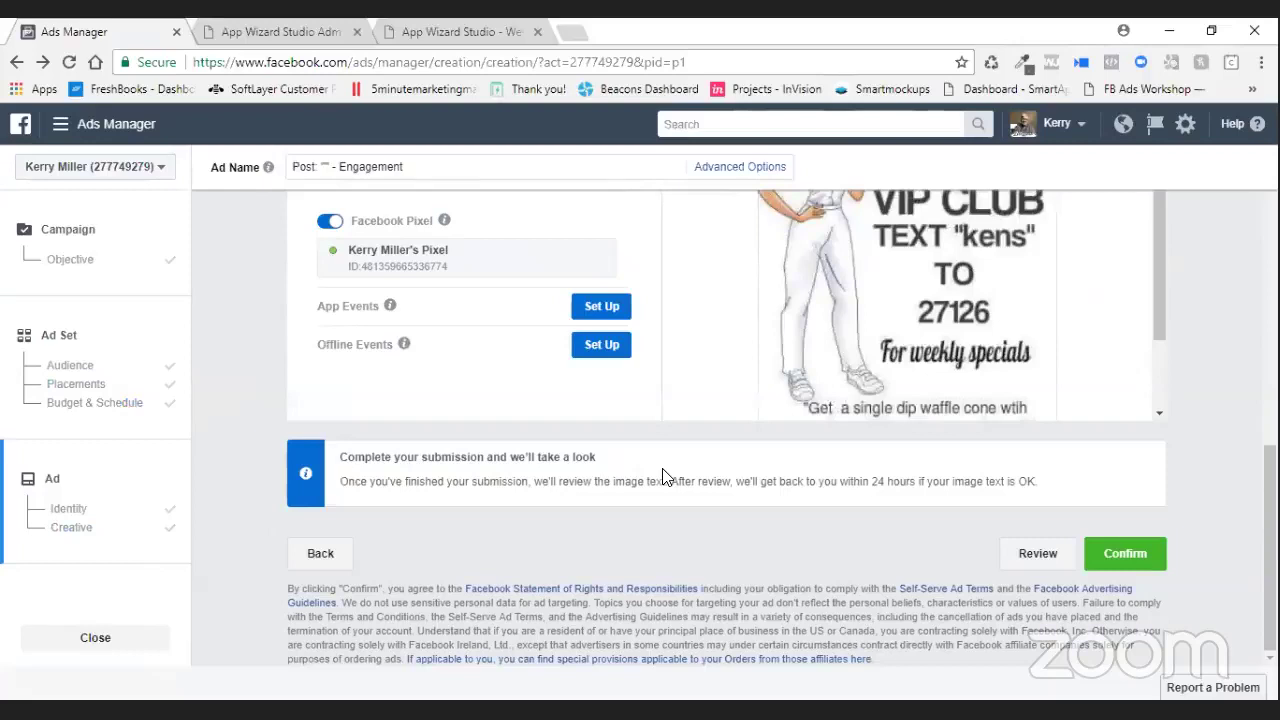
pyautogui.scroll(2, 1040, 355)
pyautogui.scroll(-2, 1038, 357)
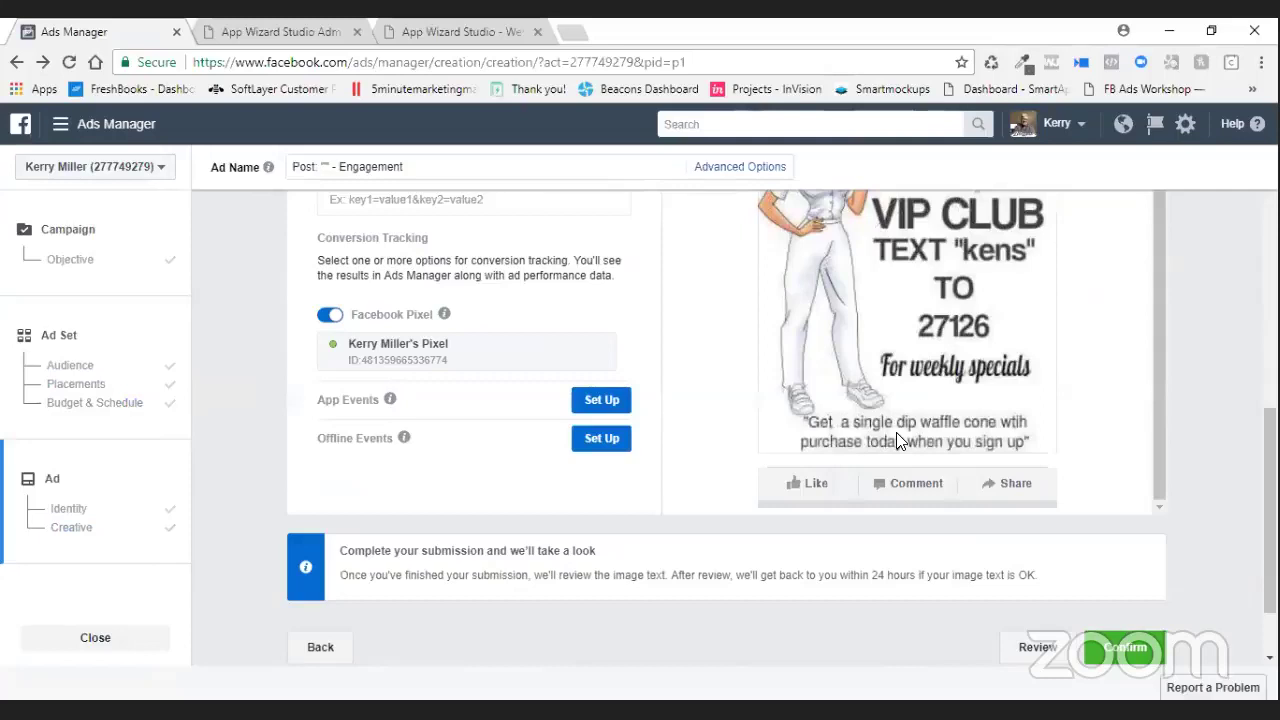
pyautogui.scroll(5, 897, 441)
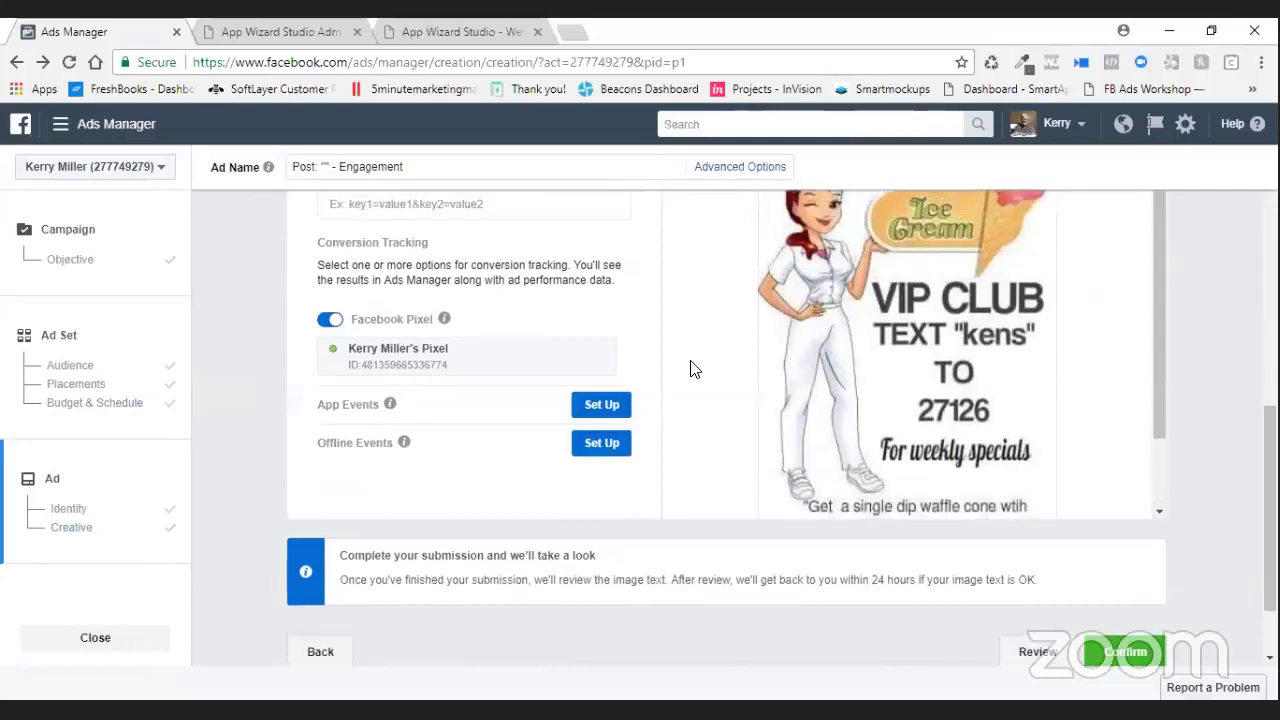
pyautogui.scroll(5, 697, 370)
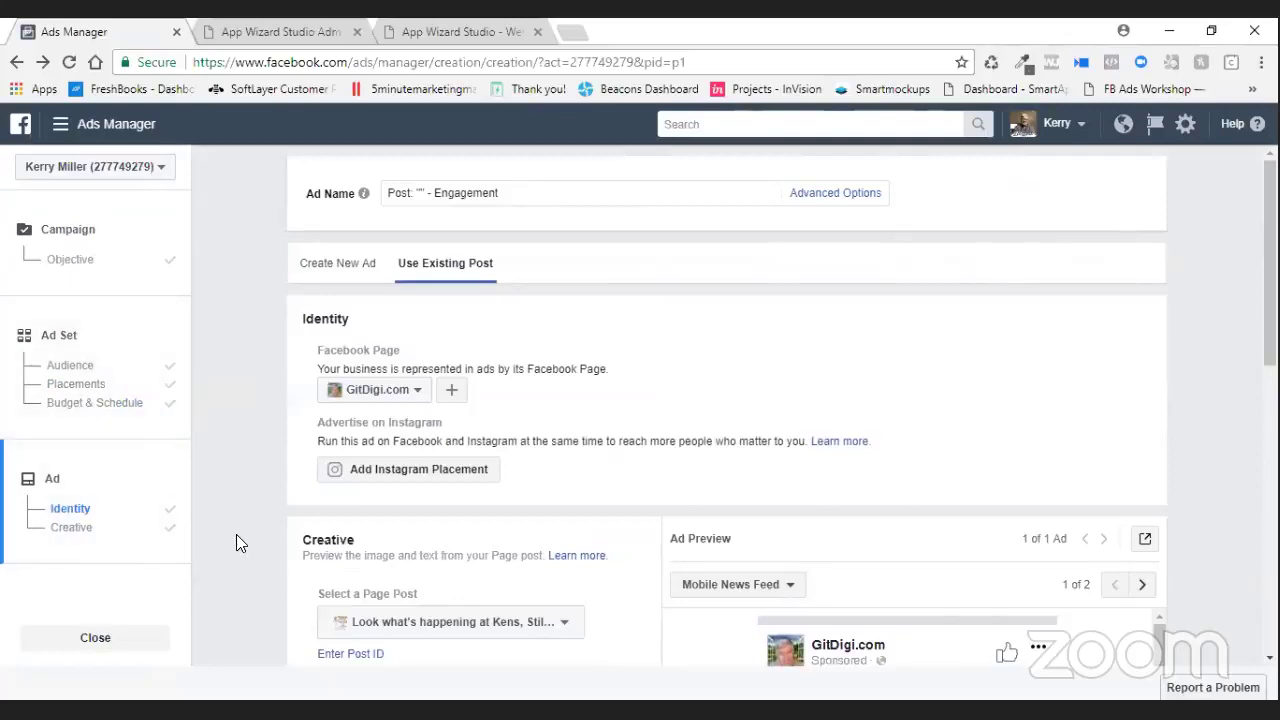
pyautogui.scroll(-3, 565, 510)
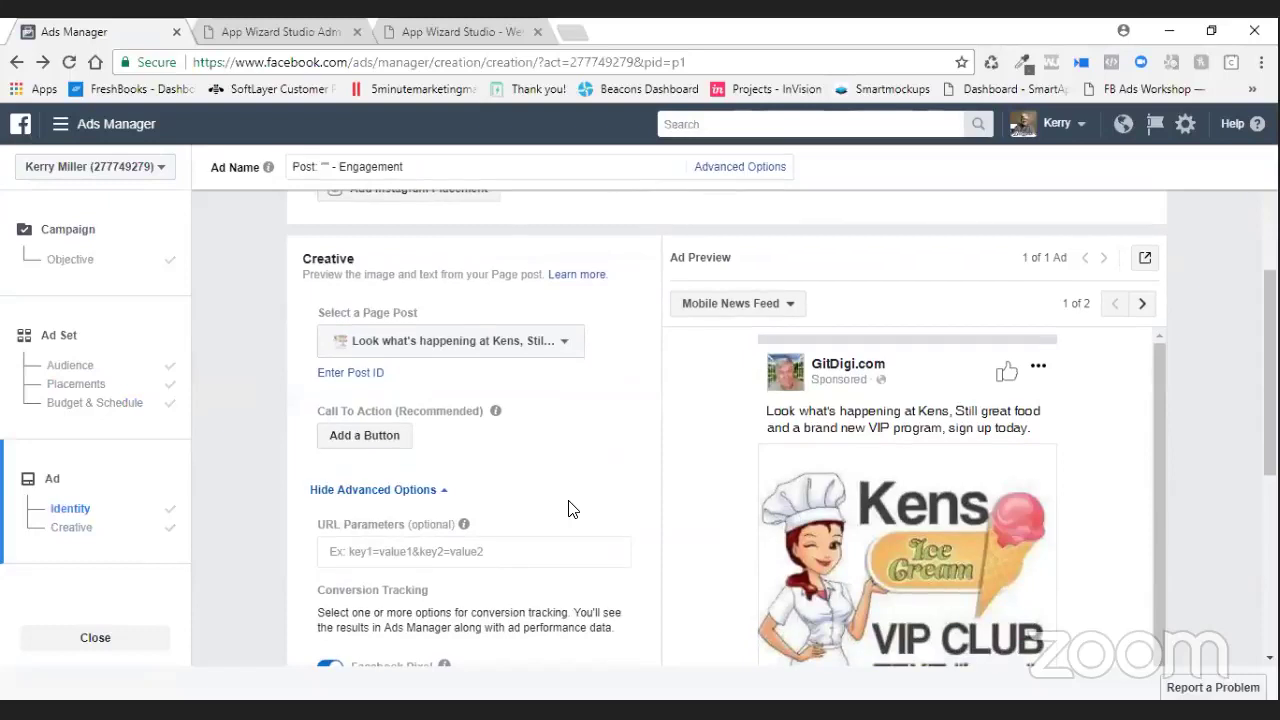
pyautogui.scroll(-5, 1010, 520)
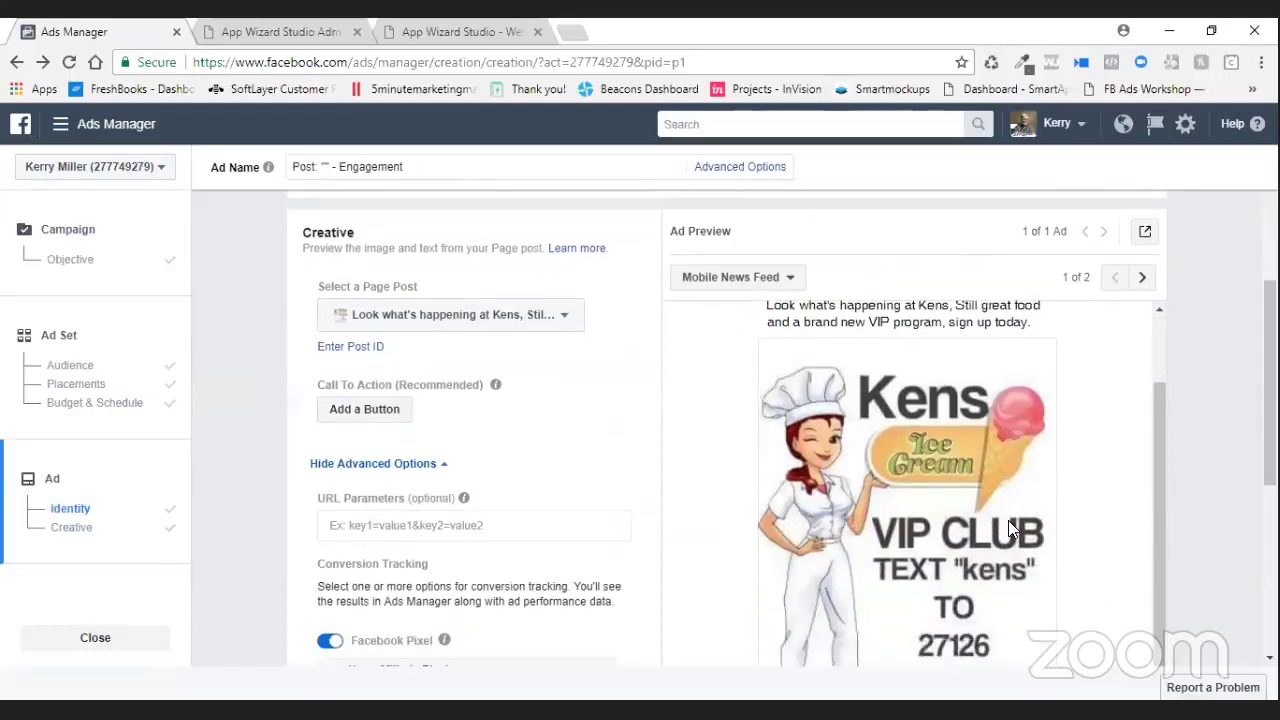
pyautogui.scroll(2, 920, 482)
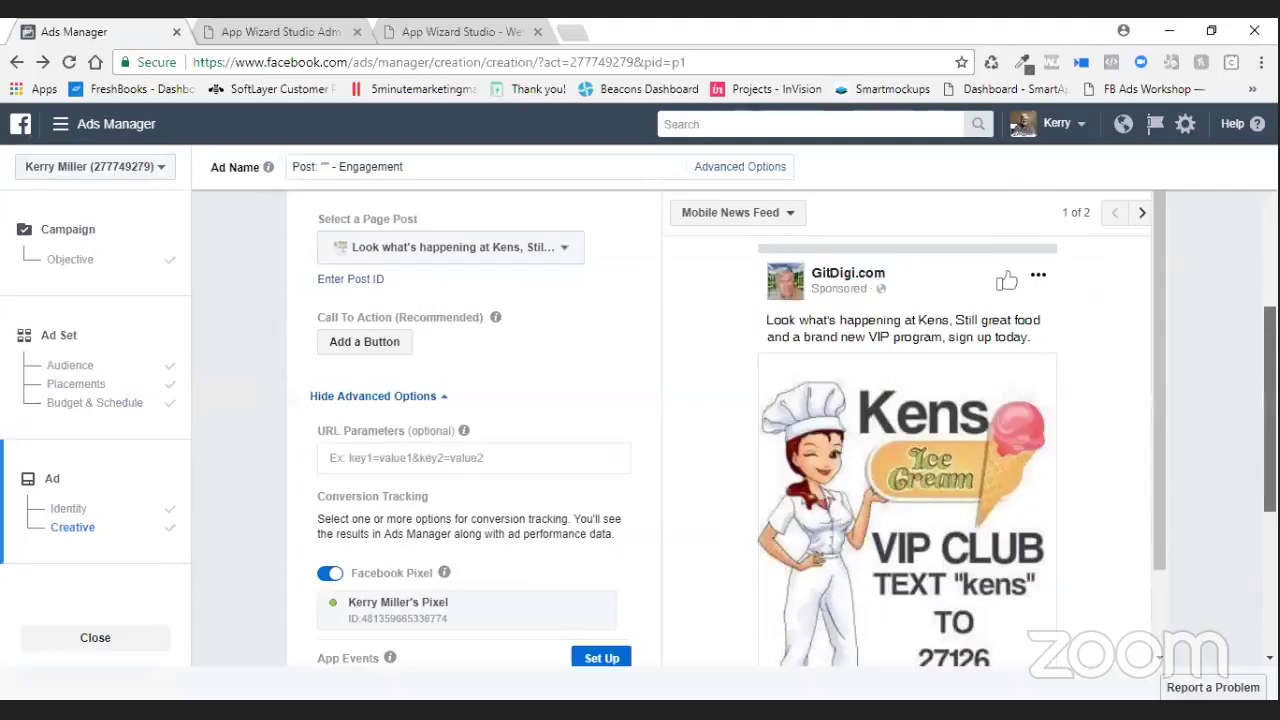
pyautogui.scroll(3, 727, 430)
pyautogui.scroll(1, 955, 318)
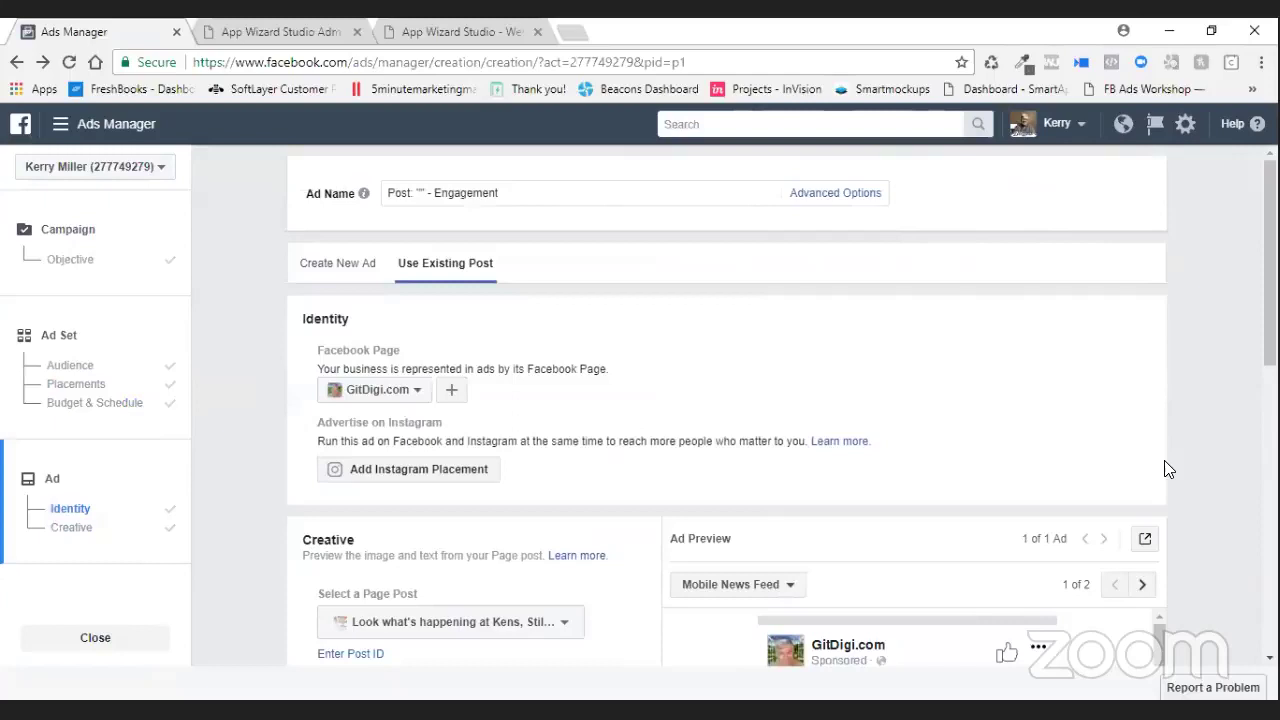
# In a new tab, go to YouTube and open the Top 5 Famous Magic Tricks THAT GOT EXPOSED! video
pyautogui.click(584, 37)
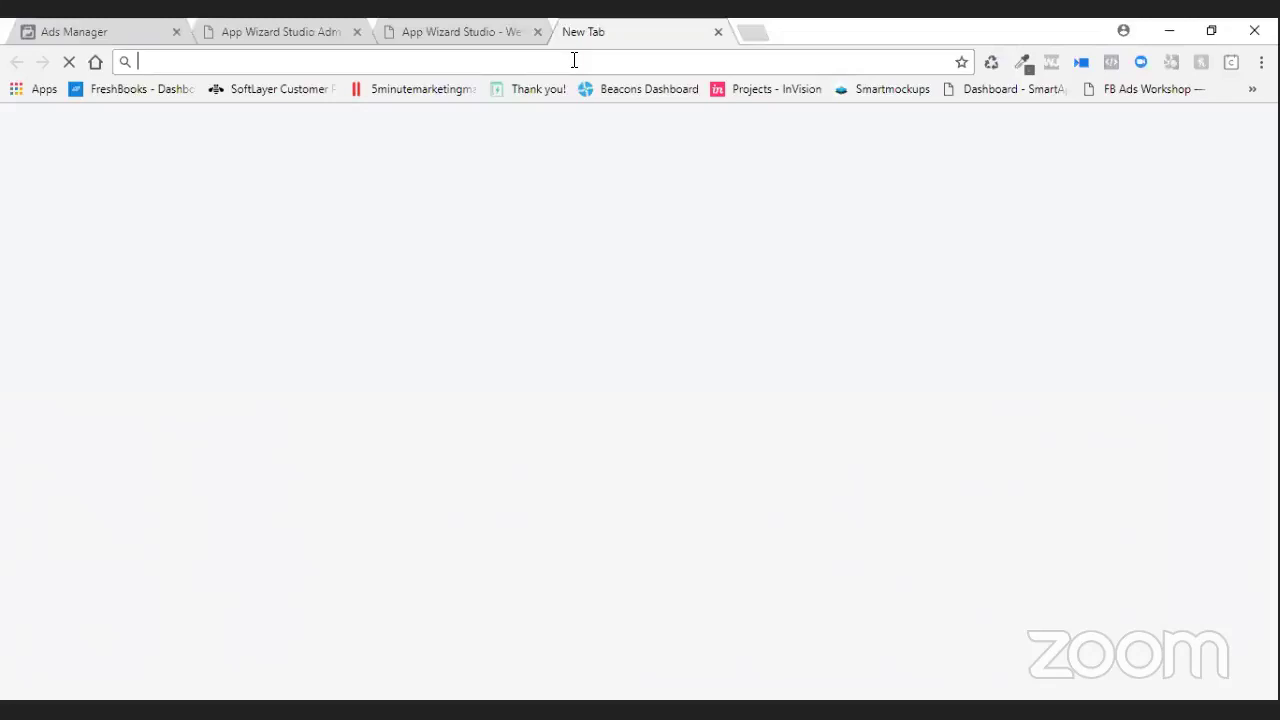
pyautogui.write('youtube')
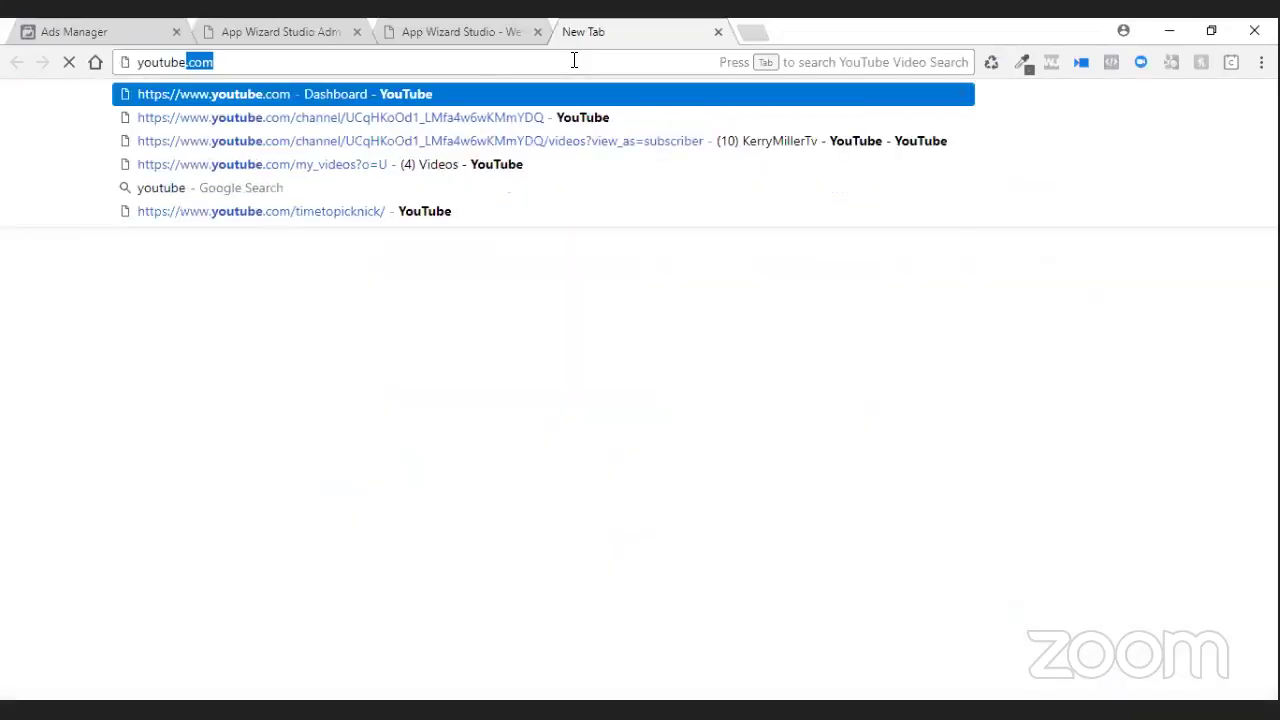
pyautogui.press('Return')
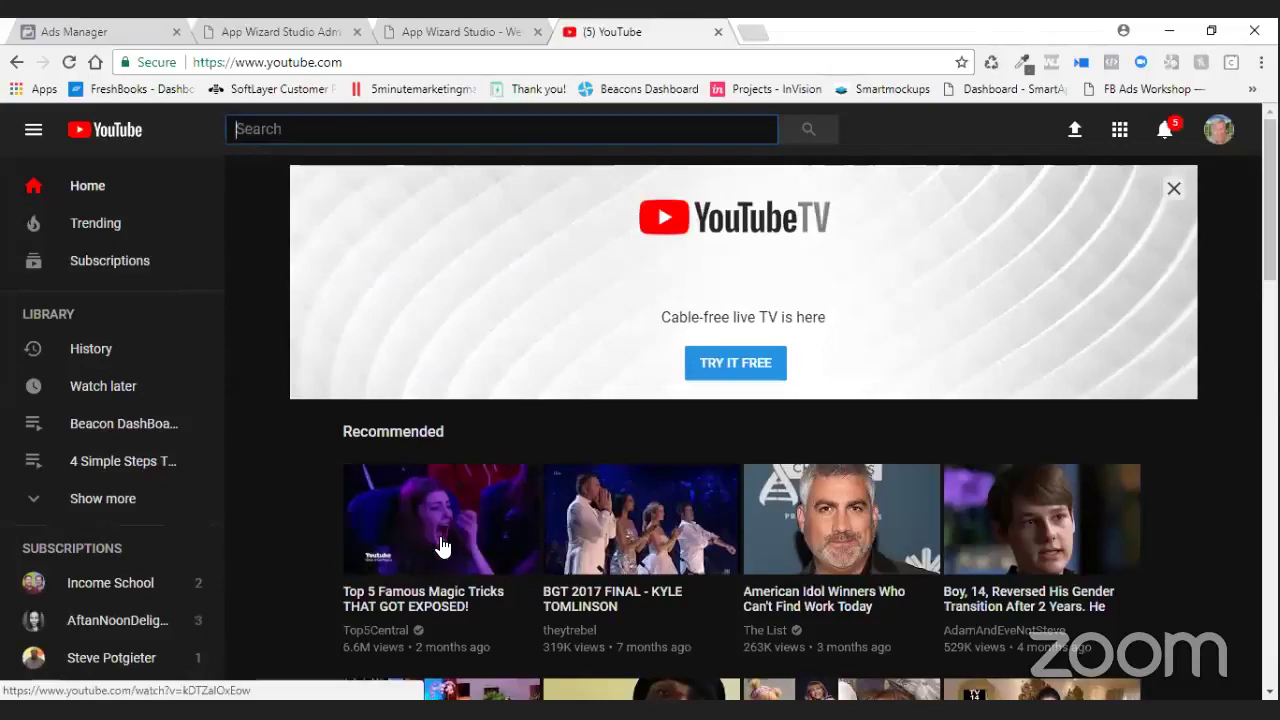
pyautogui.click(622, 553)
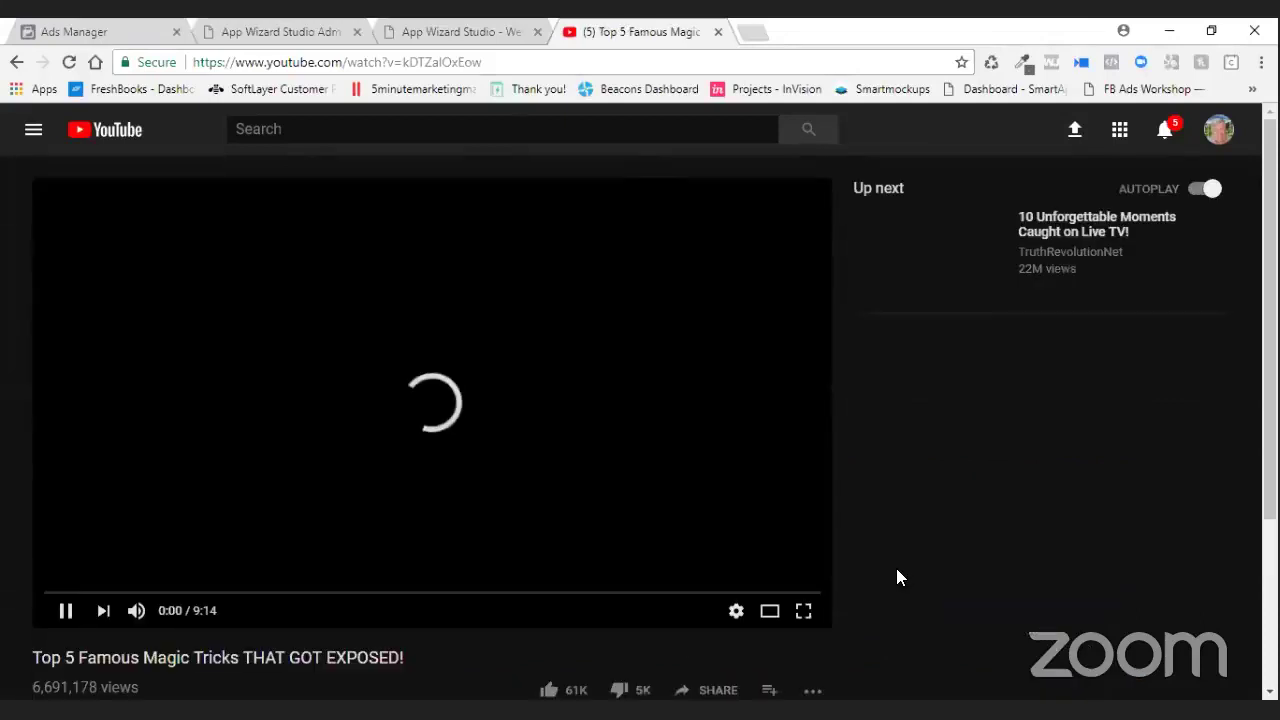
# Copy the video's 560×315 iframe embed code from Share > Embed
pyautogui.scroll(-1, 896, 577)
pyautogui.scroll(-2, 713, 418)
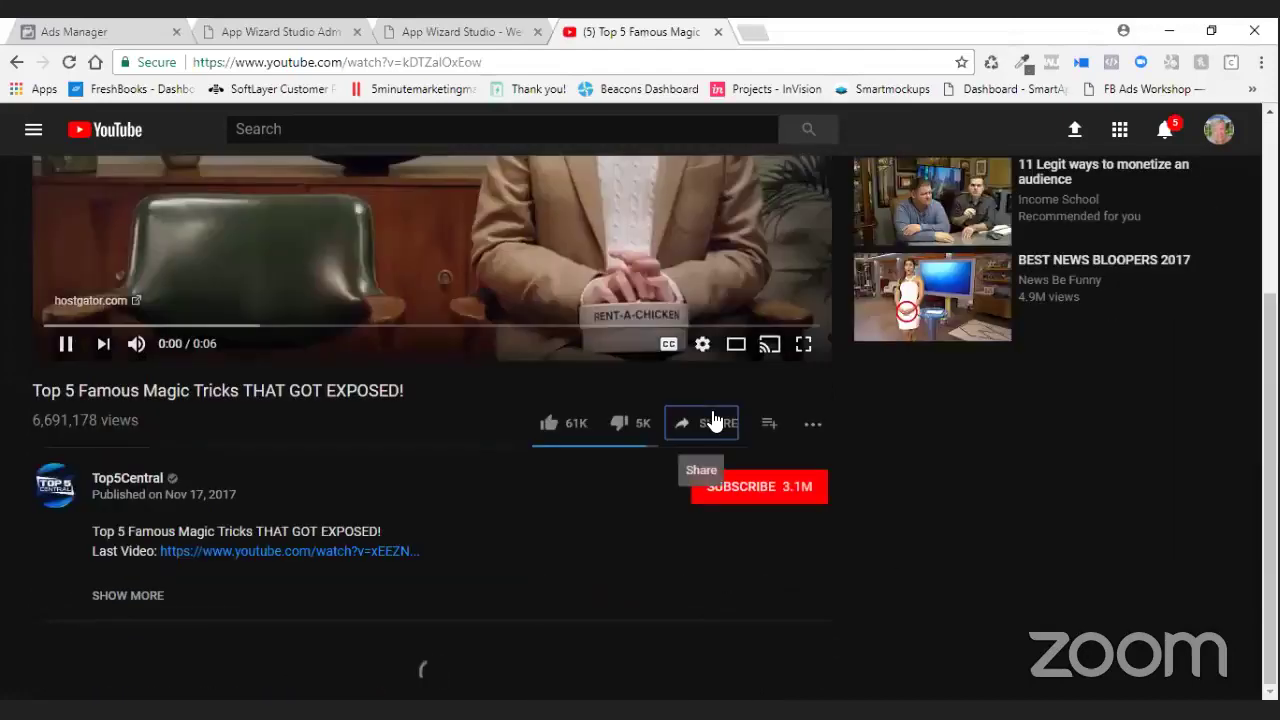
pyautogui.click(711, 424)
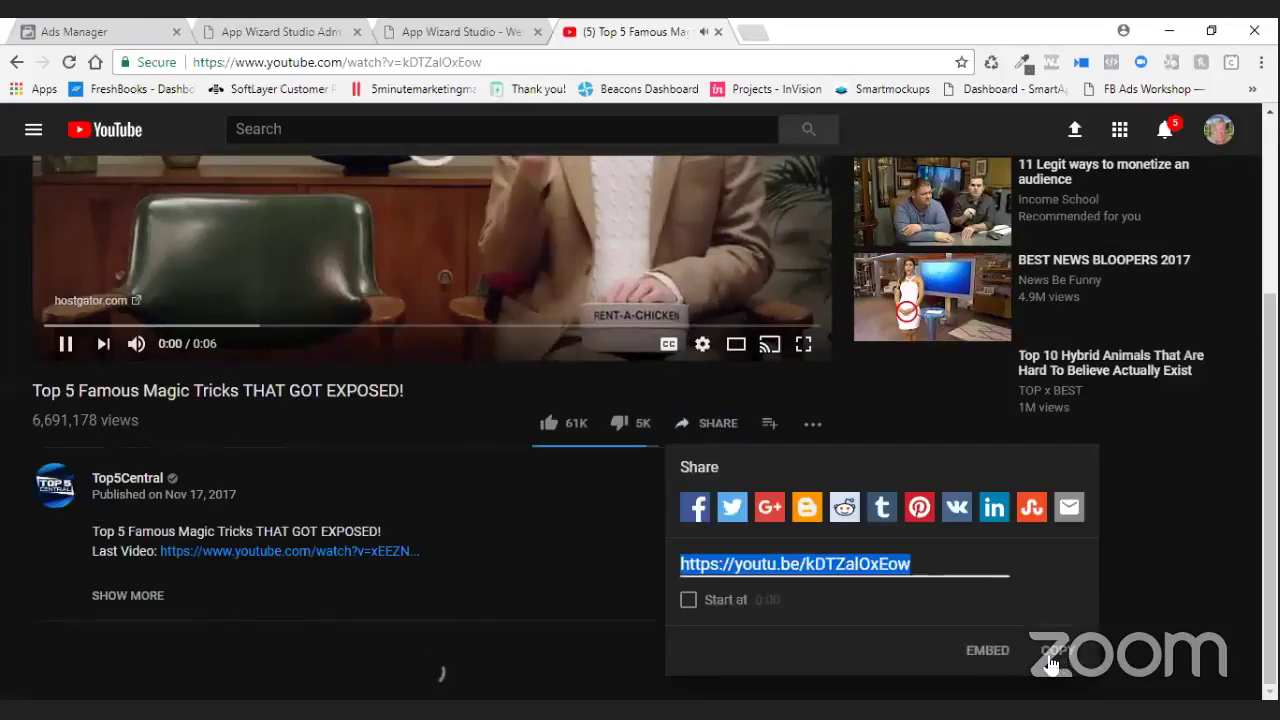
pyautogui.click(1046, 660)
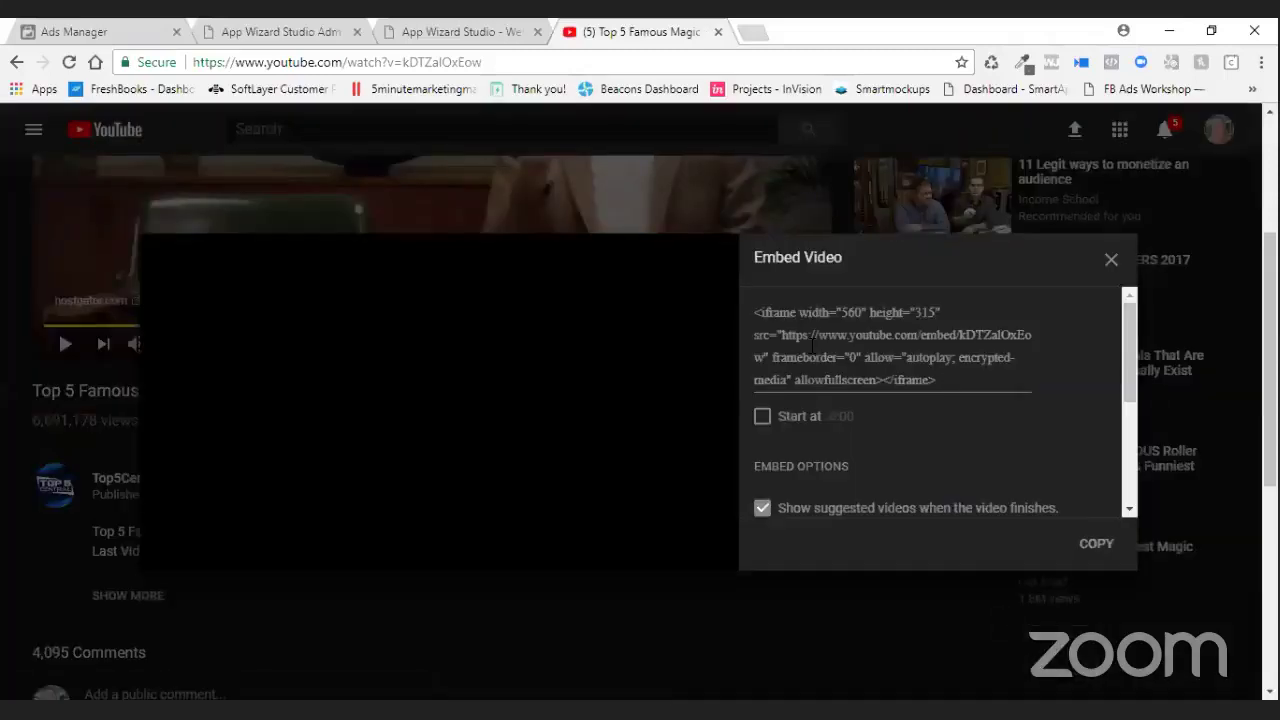
pyautogui.moveTo(936, 381); pyautogui.dragTo(757, 318)
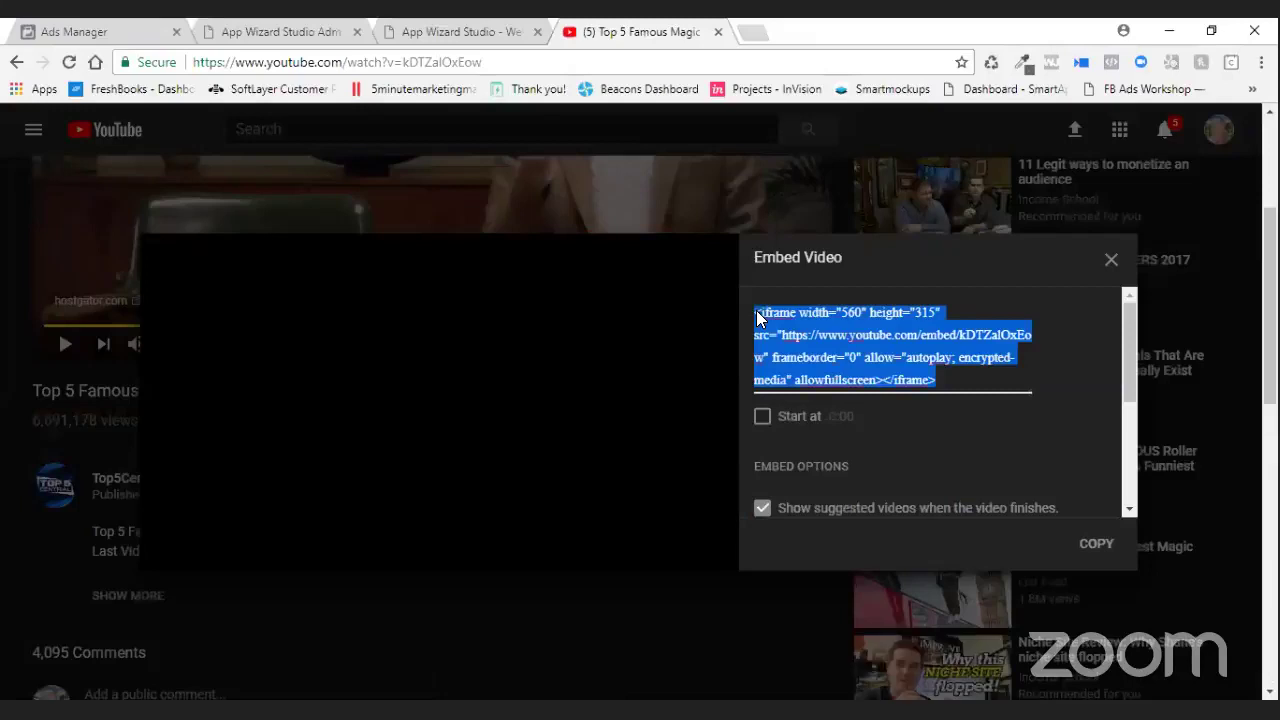
pyautogui.rightClick(814, 322)
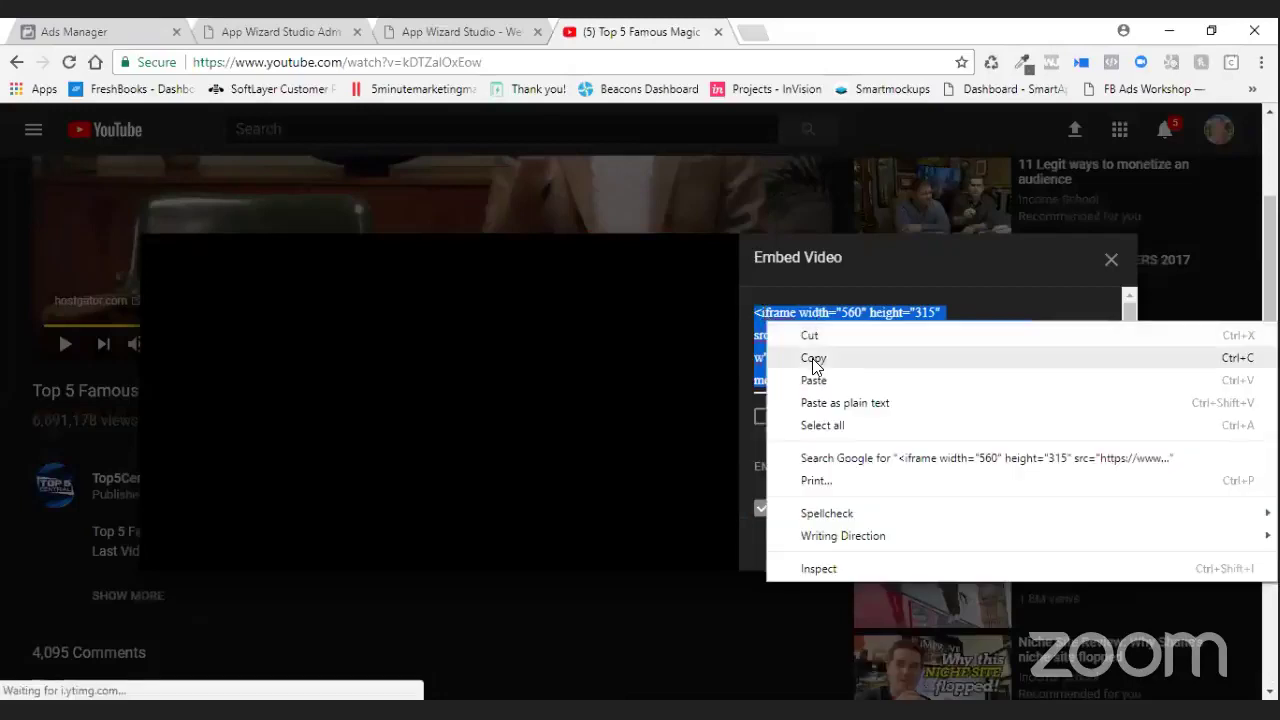
pyautogui.click(813, 359)
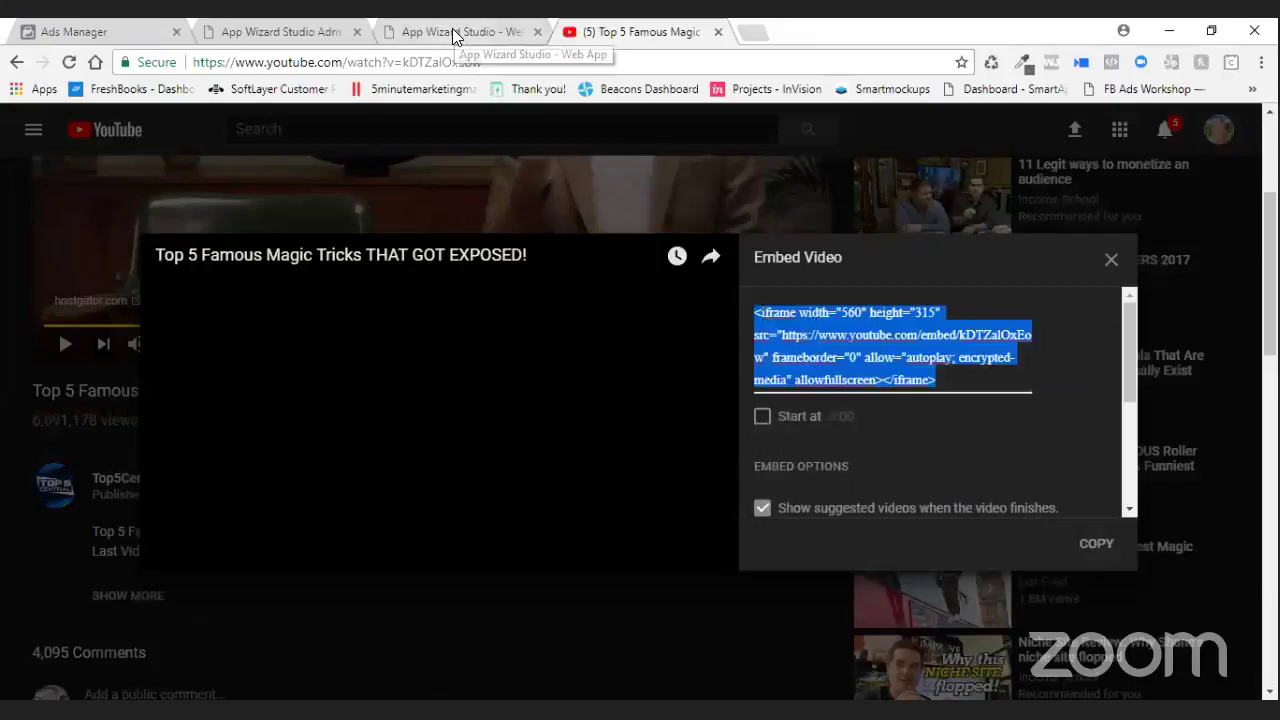
# Paste the YouTube iframe into the Text/HTML source code of the Pizza Training home page
pyautogui.click(453, 37)
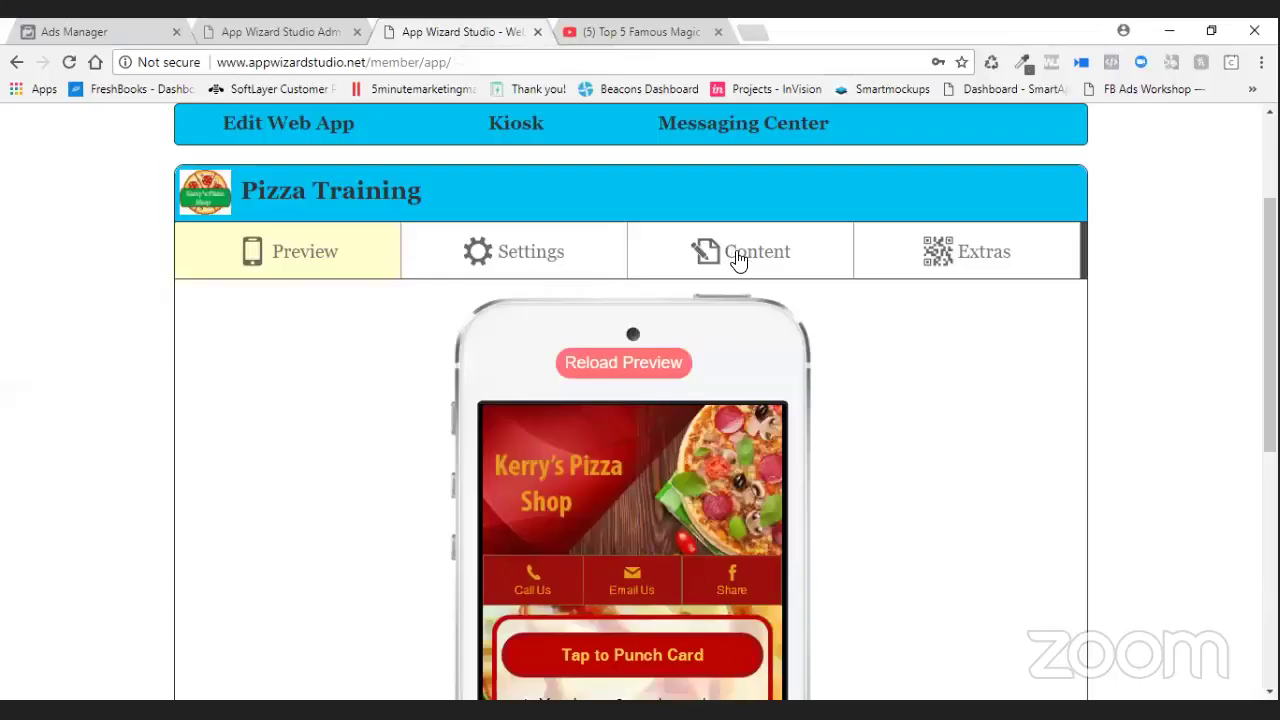
pyautogui.click(737, 260)
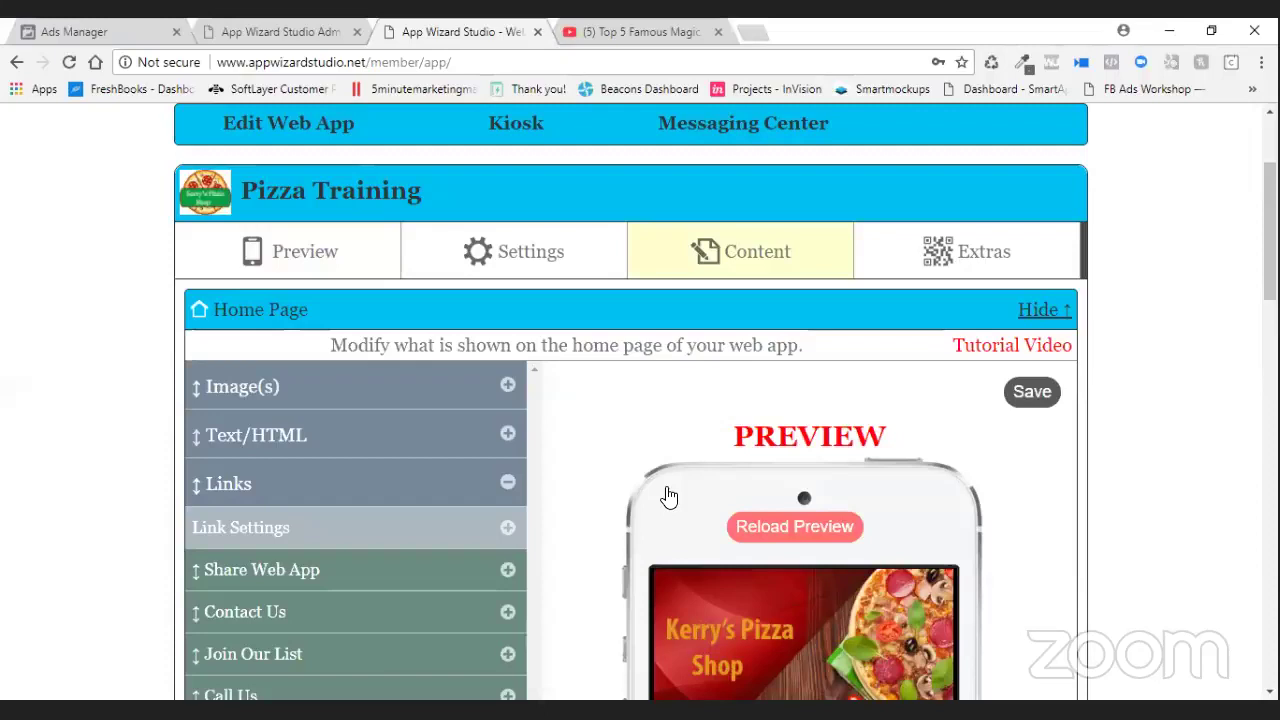
pyautogui.click(508, 434)
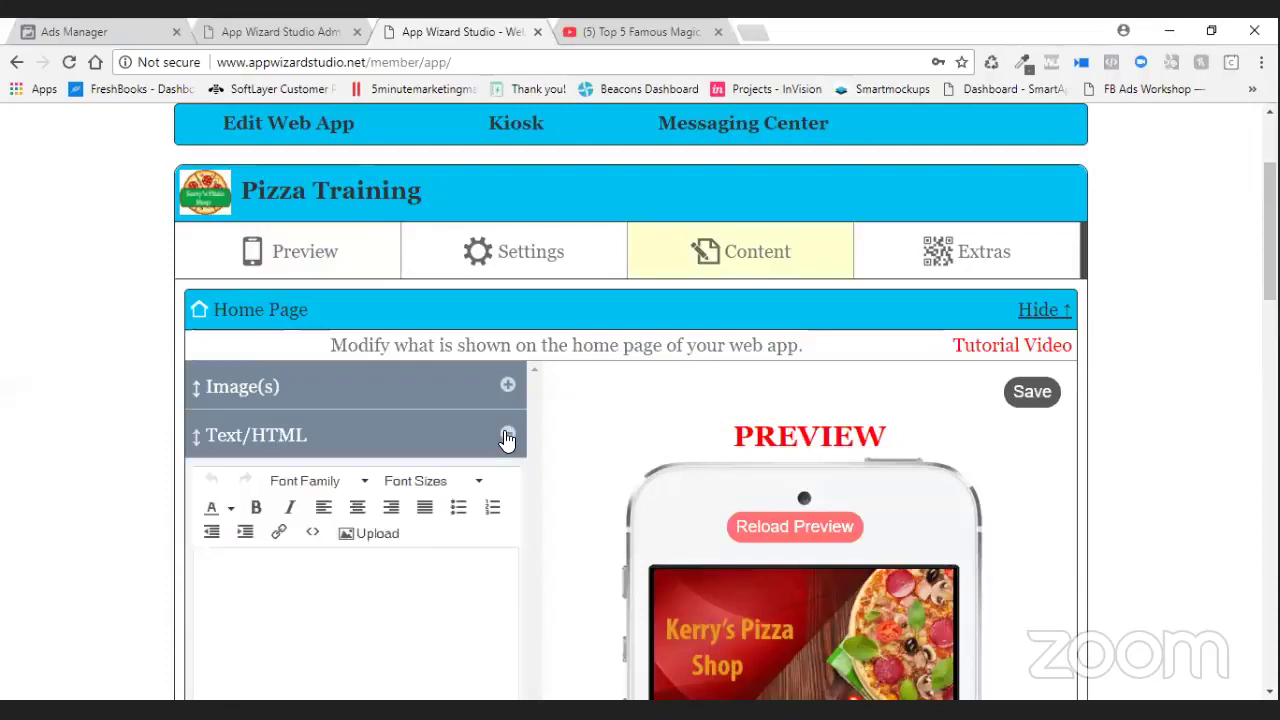
pyautogui.click(312, 534)
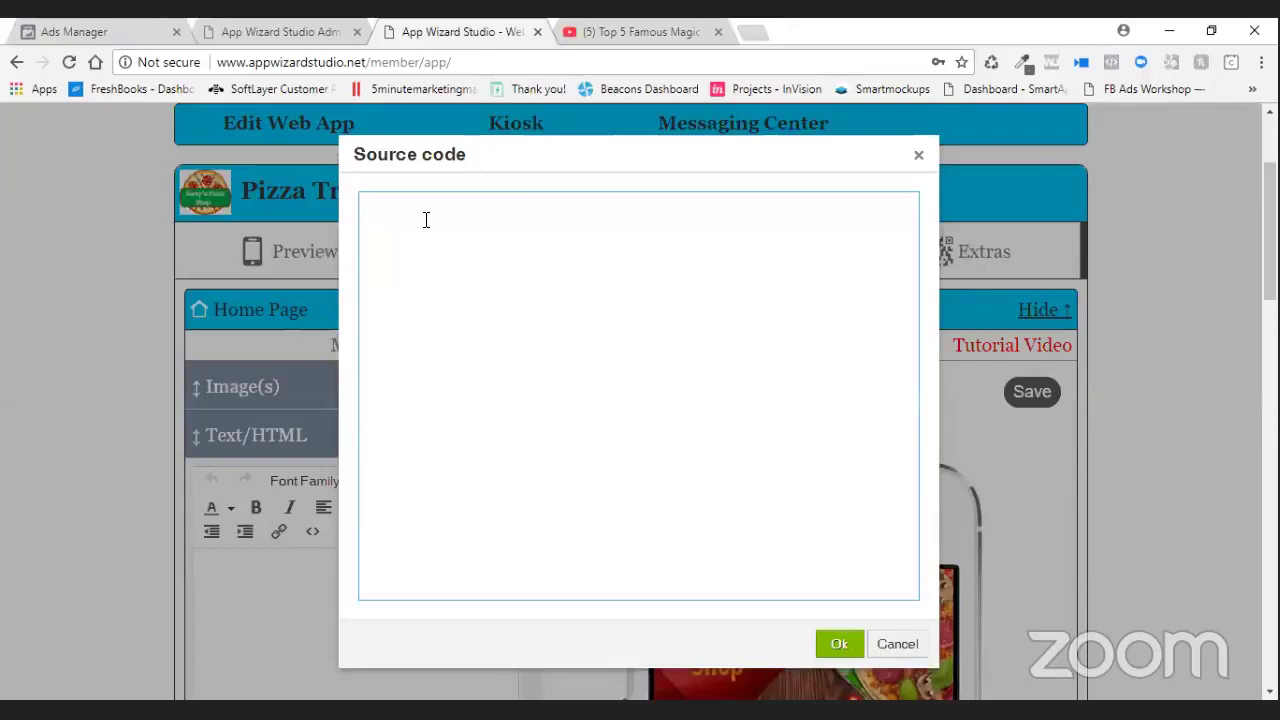
pyautogui.hotkey('ctrl', 'v')
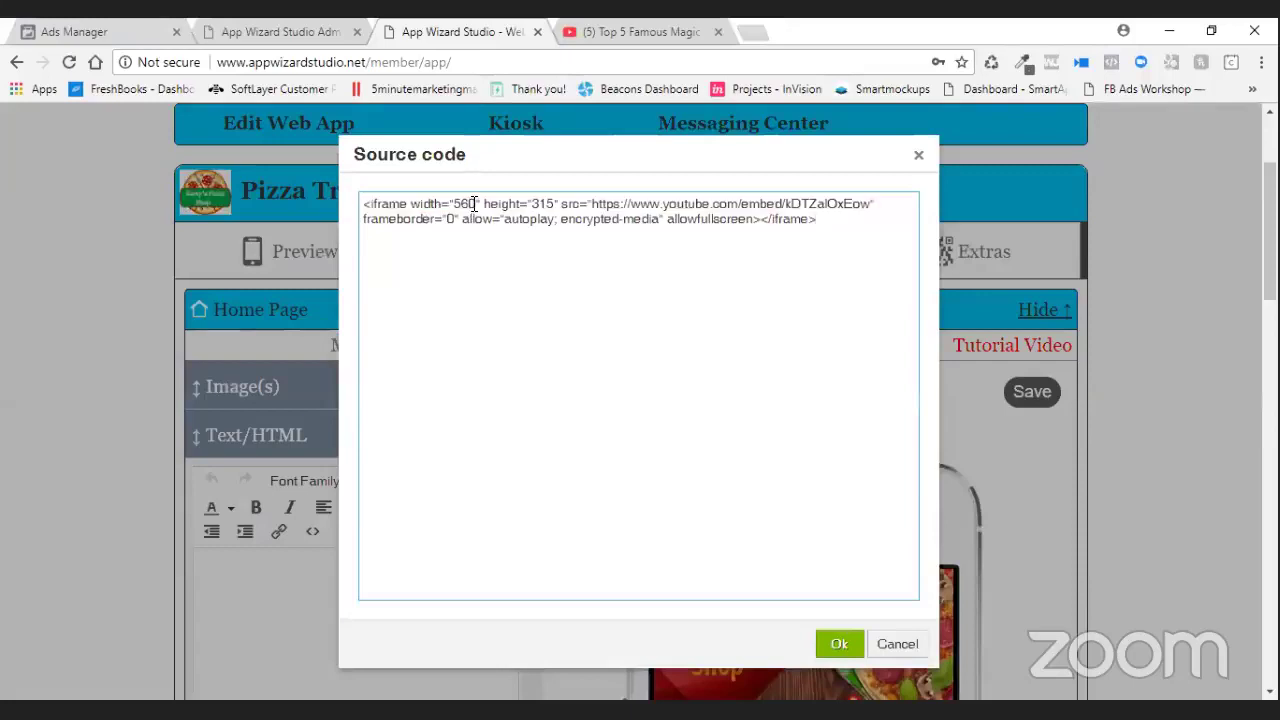